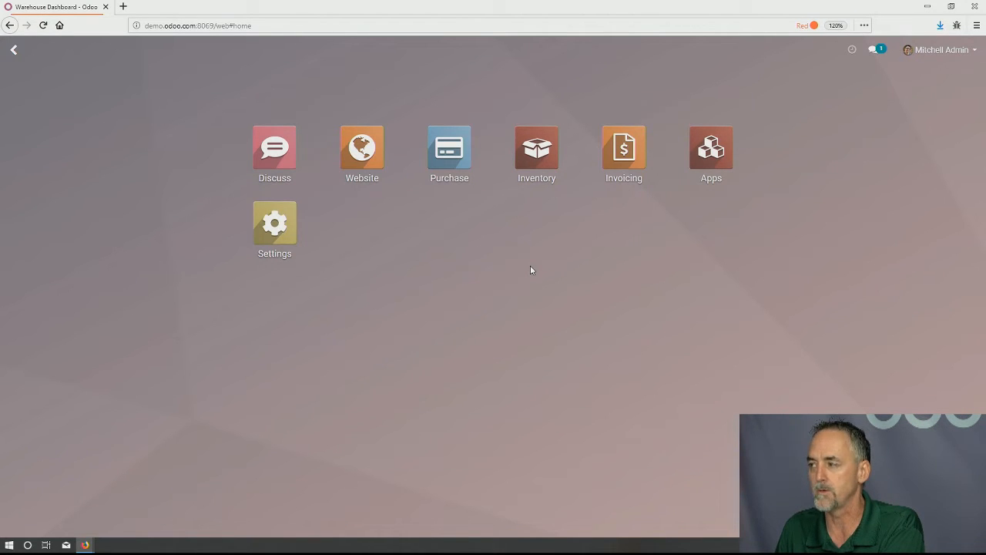
Check the Inventory overview, and install the Sales app (From quotations to invoices) found by searching the apps for "sales".
left_click(540, 164)
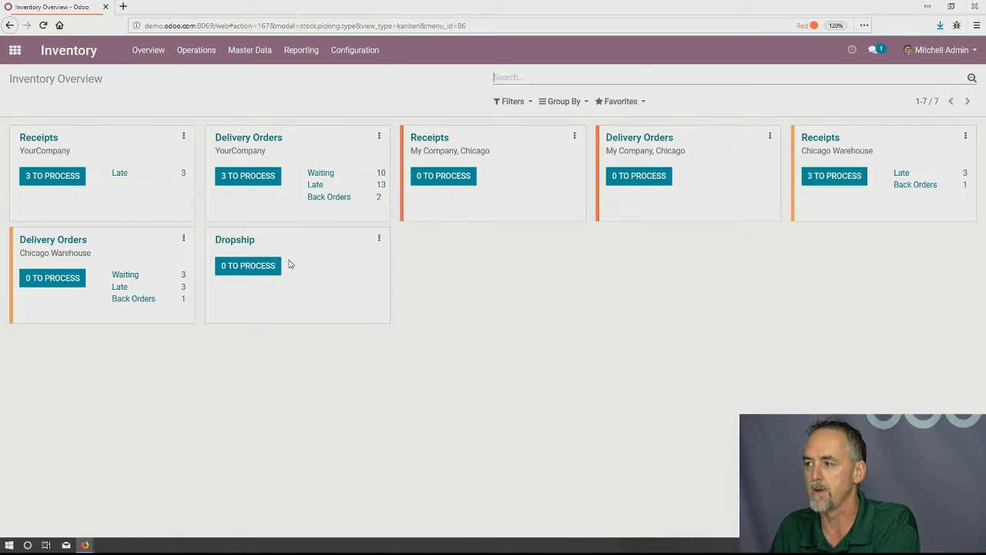
left_click(15, 51)
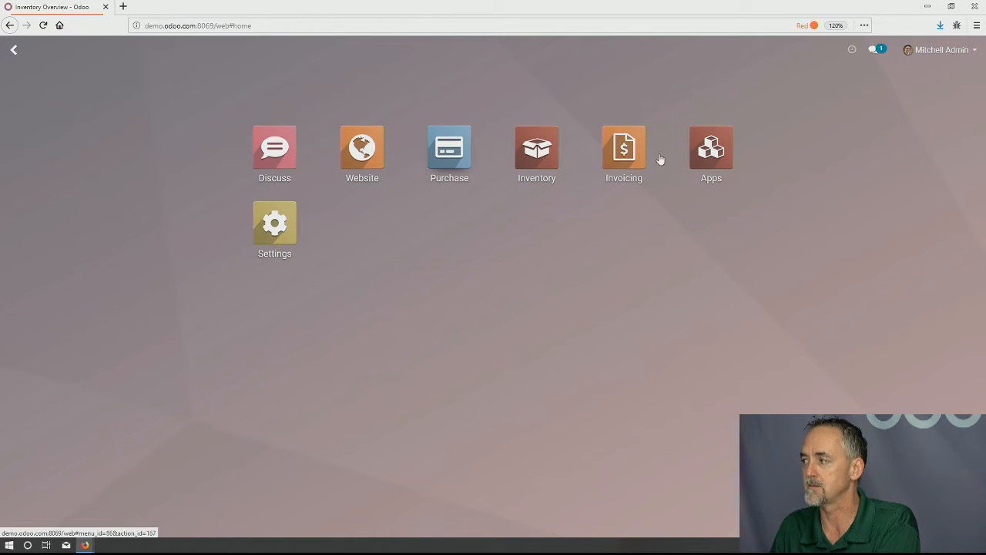
left_click(704, 154)
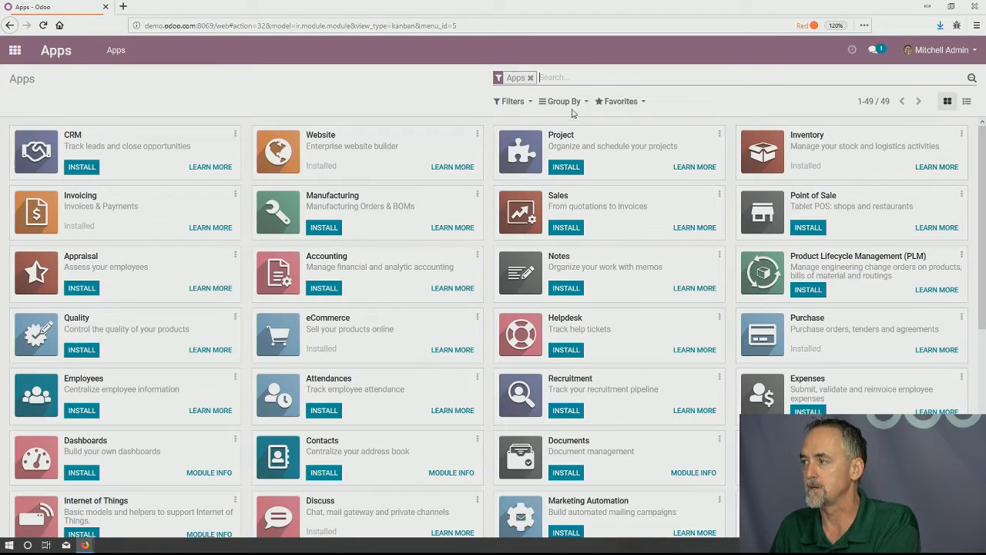
left_click(530, 77)
type("sales")
key("Return")
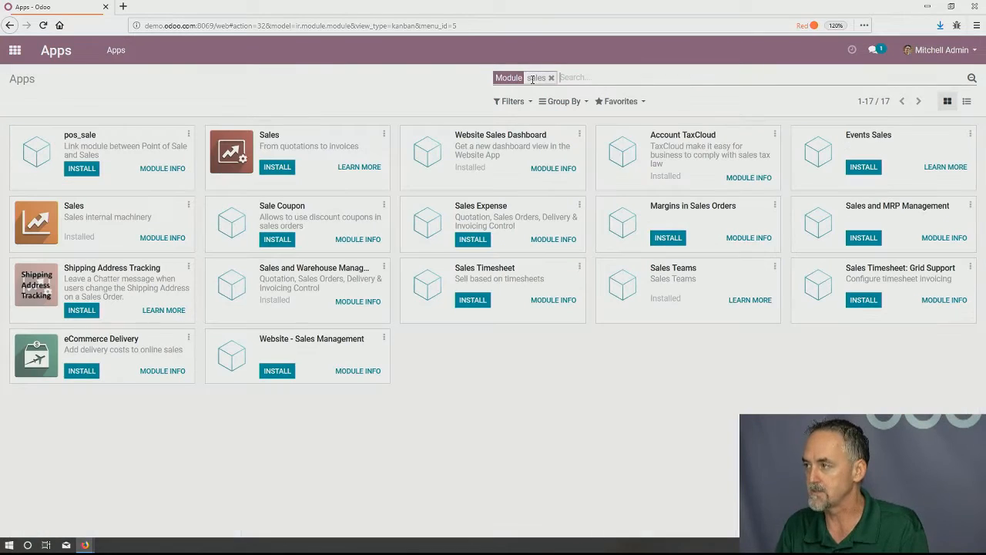
left_click(279, 168)
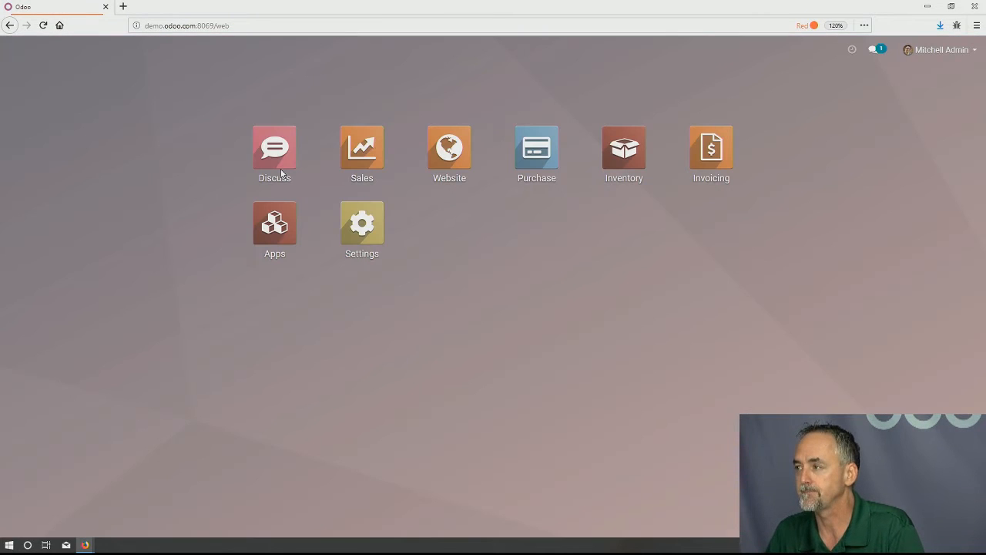
Open the Purchase settings and check the Dropshipping option under Logistics.
left_click(530, 143)
left_click(290, 52)
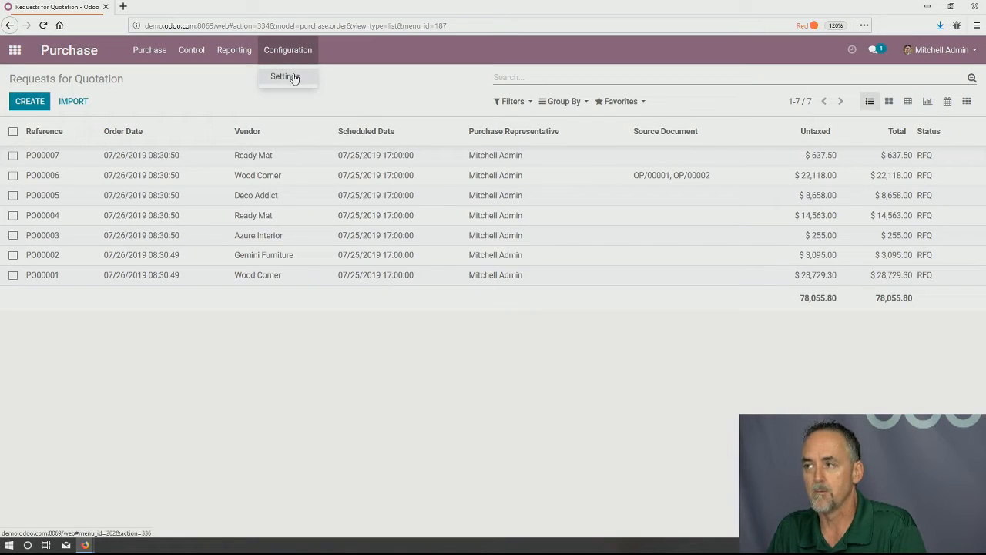
left_click(285, 76)
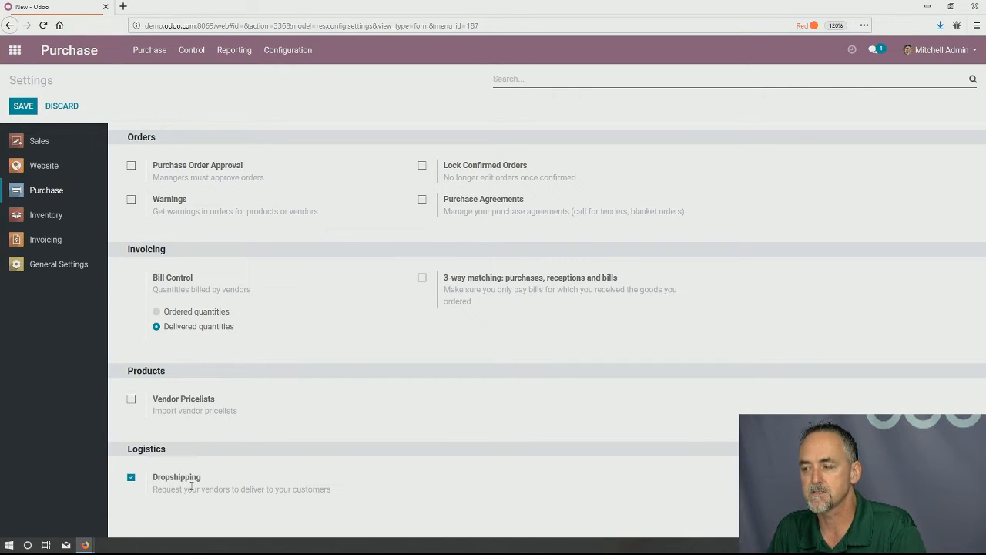
mouse_move(182, 479)
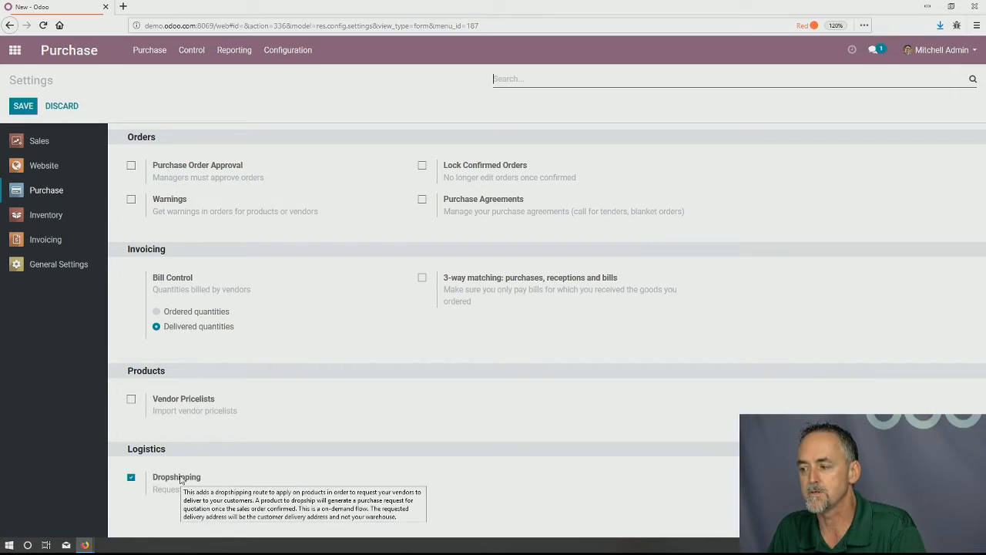
left_click(14, 50)
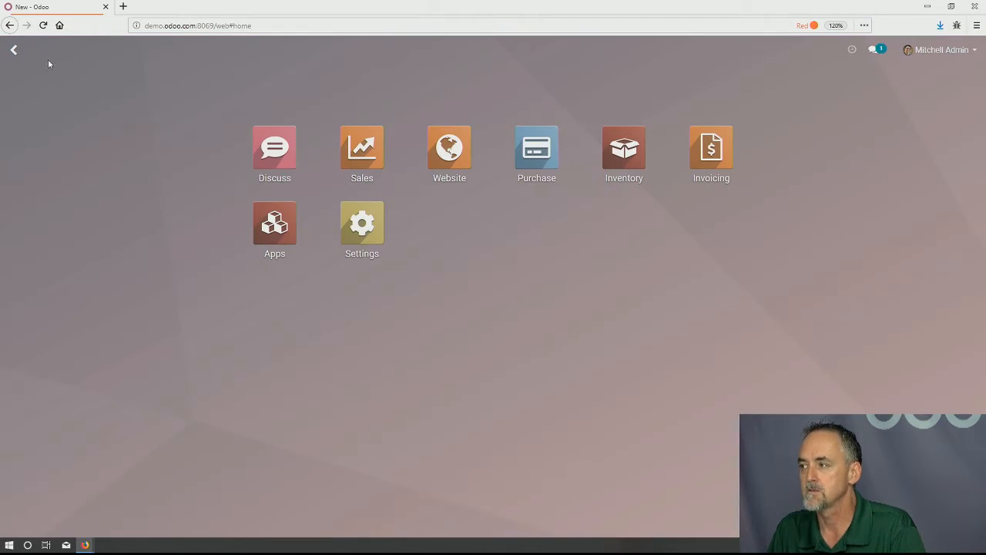
left_click(545, 177)
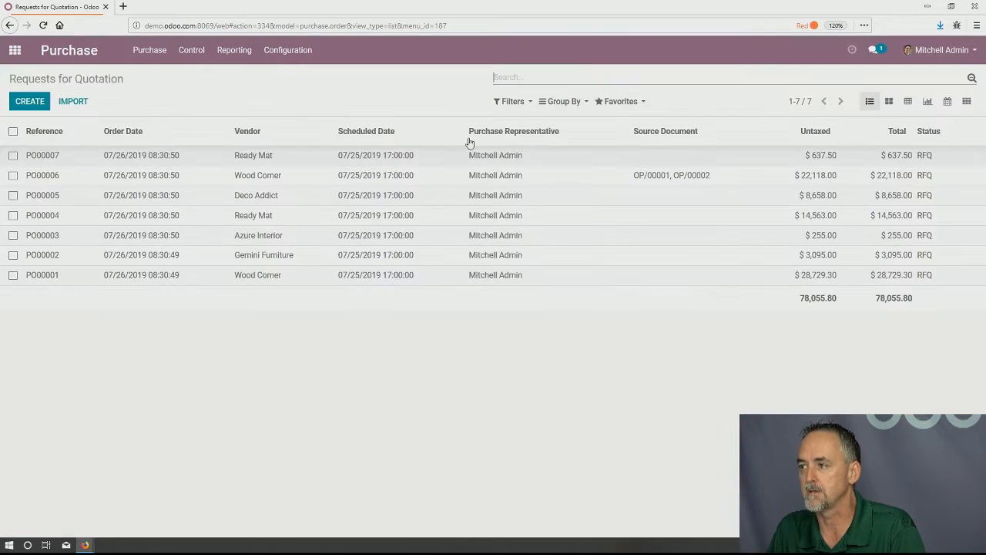
left_click(15, 50)
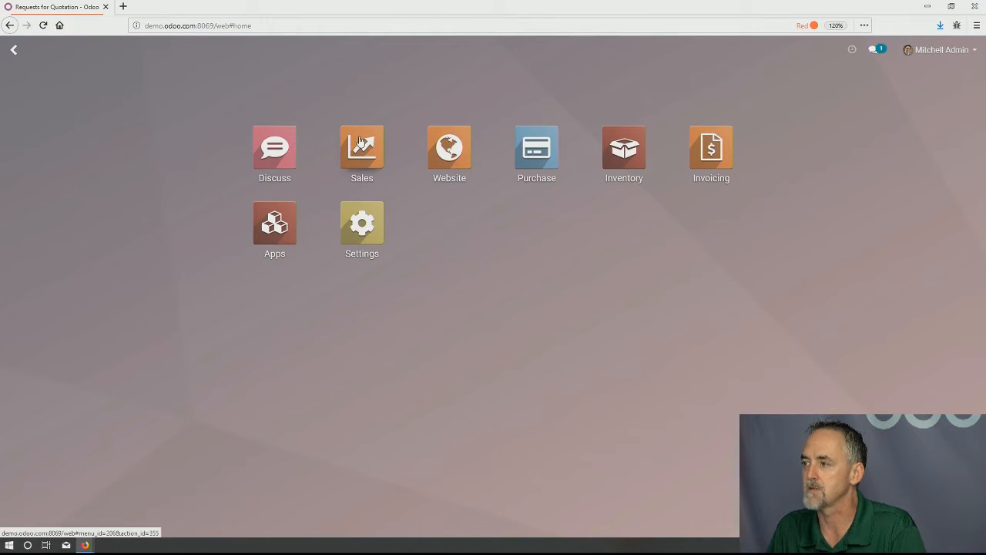
Open the product list of the Sales app.
left_click(360, 141)
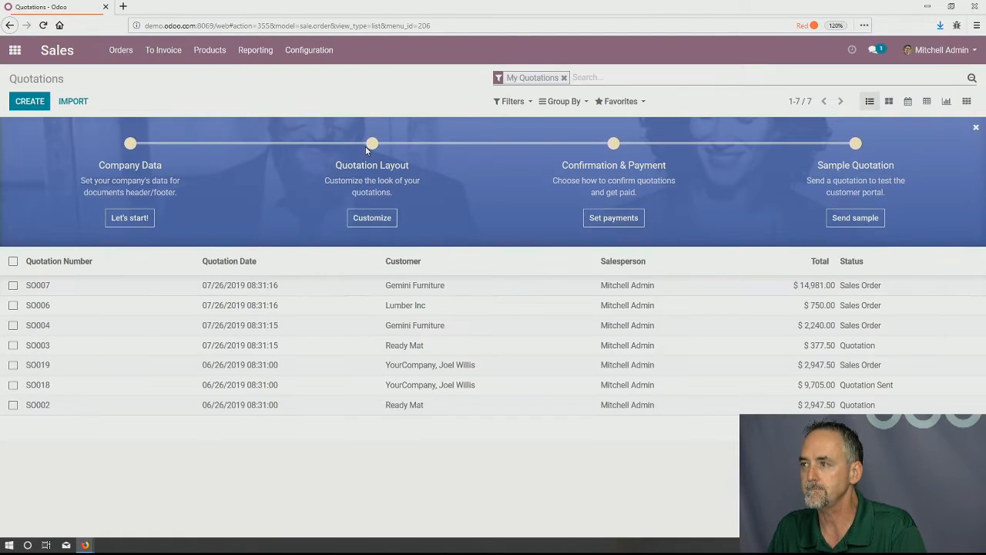
left_click(204, 52)
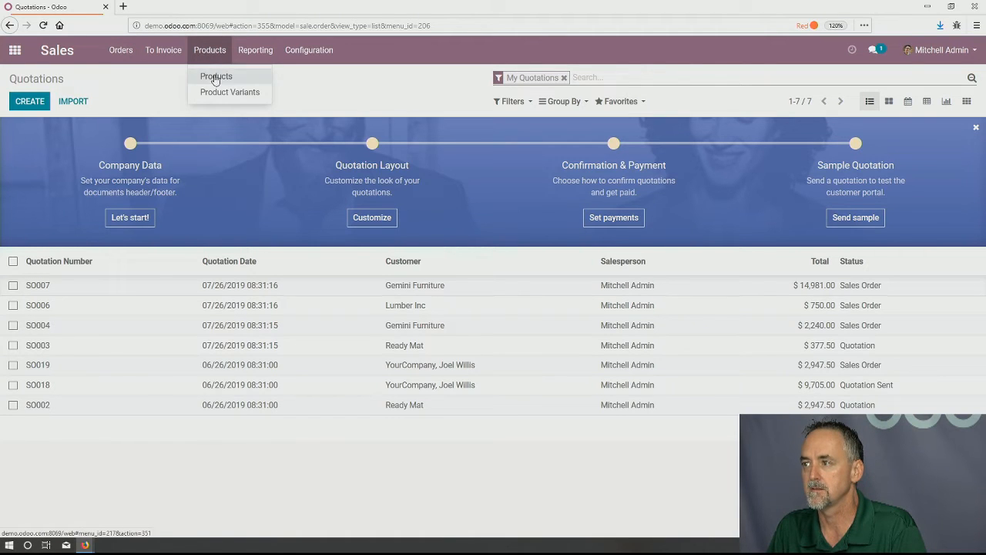
left_click(213, 77)
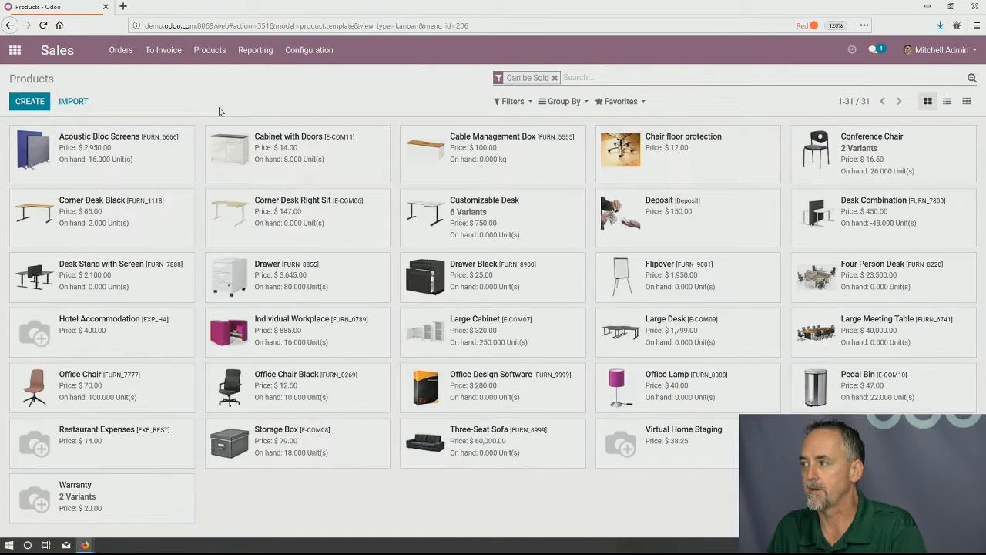
Search the products with a custom filter for Routes containing "Drop", and remove that filter.
left_click(510, 103)
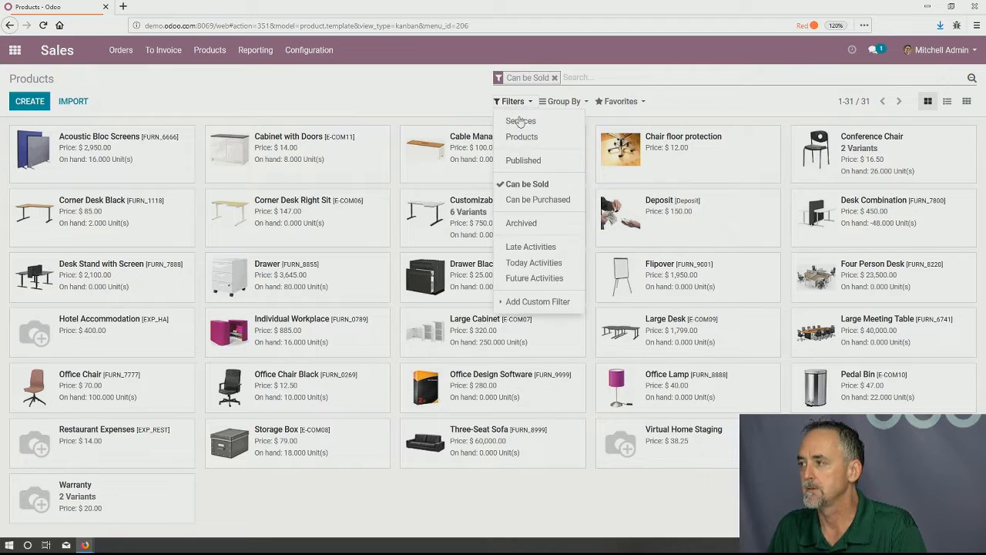
left_click(531, 301)
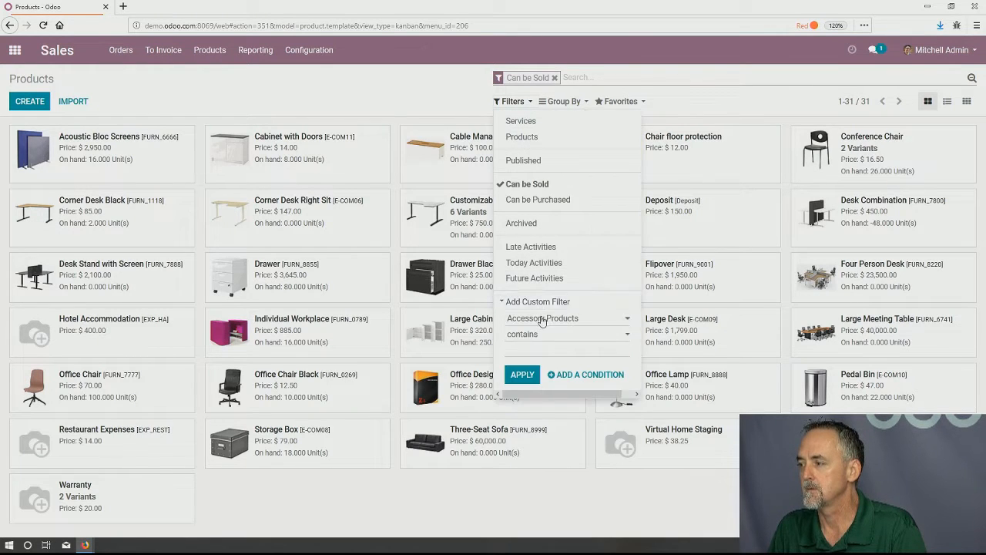
left_click(545, 319)
left_click_drag(633, 87, 636, 235)
left_click(560, 282)
left_click(529, 347)
type("Drop")
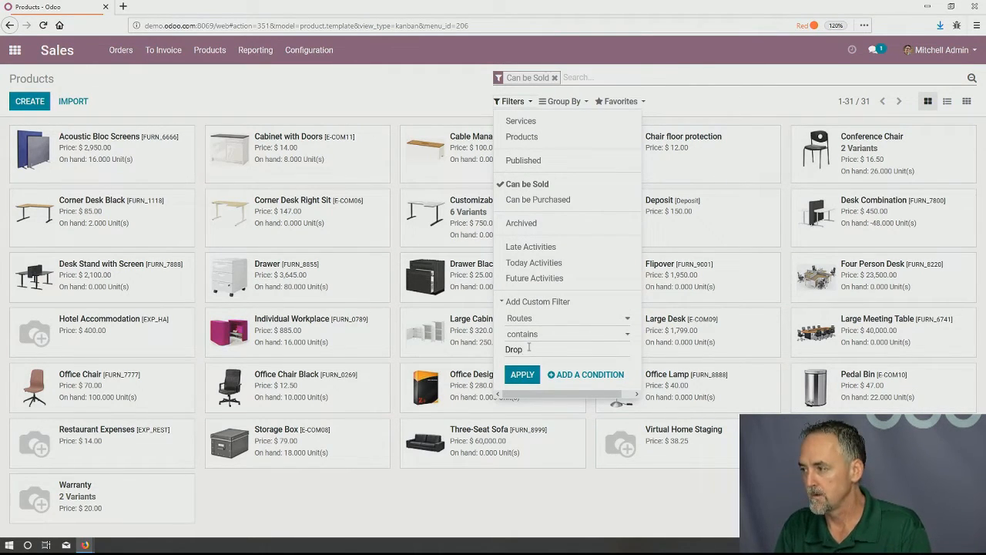
key("Return")
left_click(390, 187)
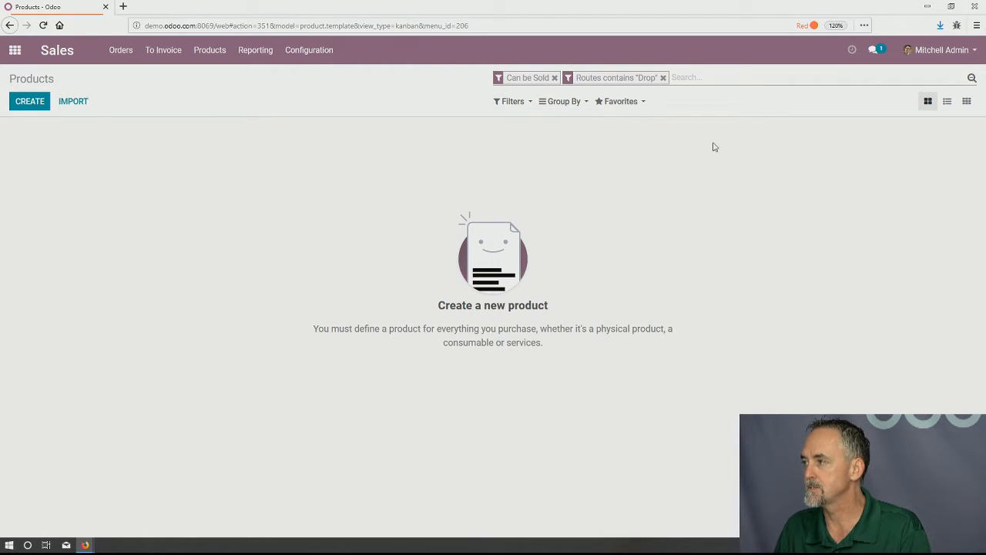
left_click(662, 78)
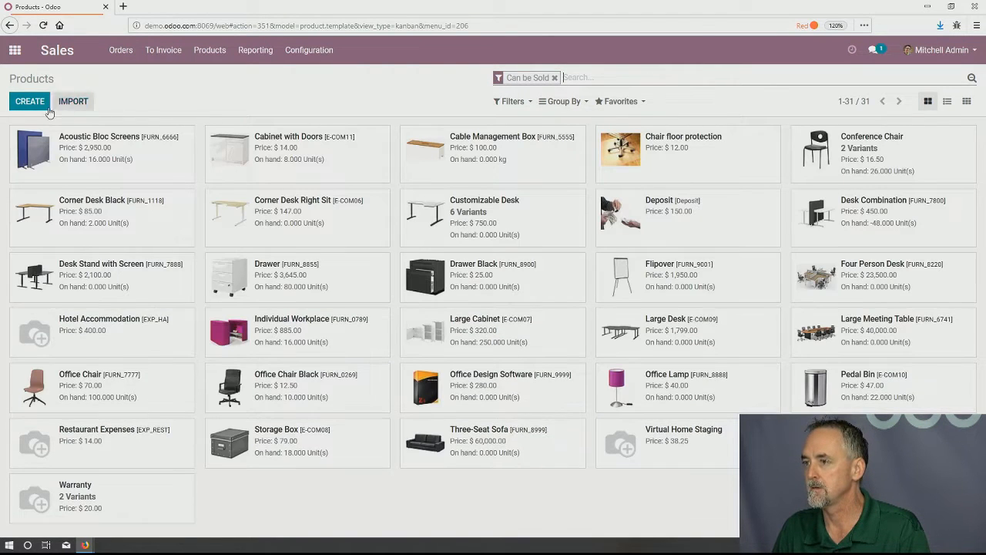
Open the Acoustic Bloc Screens product for editing at its inventory details and copy its product name.
left_click(146, 186)
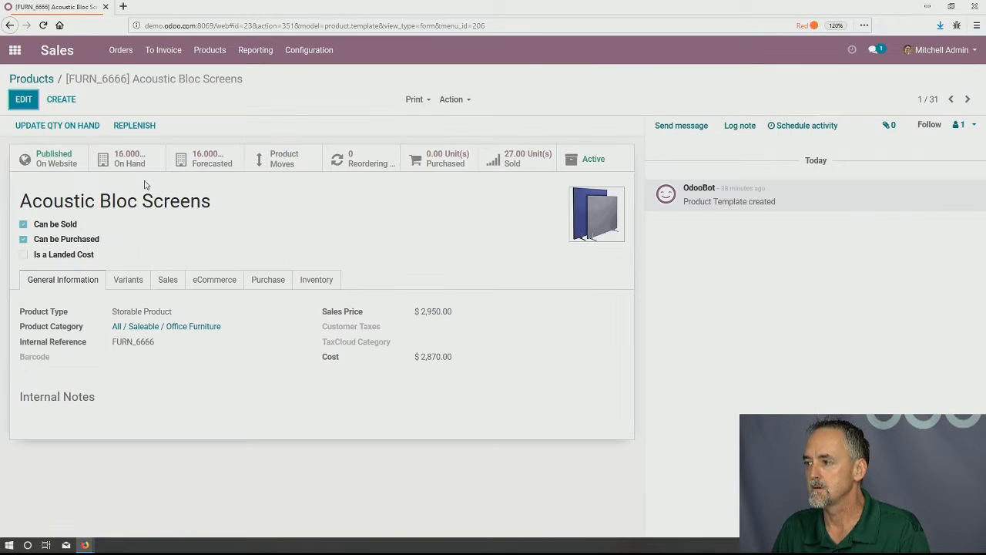
left_click(302, 290)
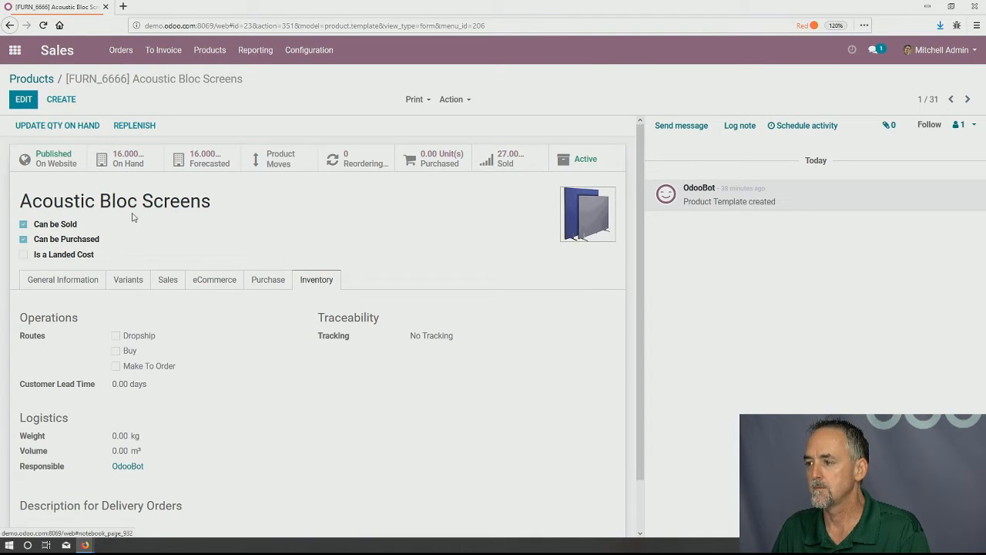
left_click(23, 99)
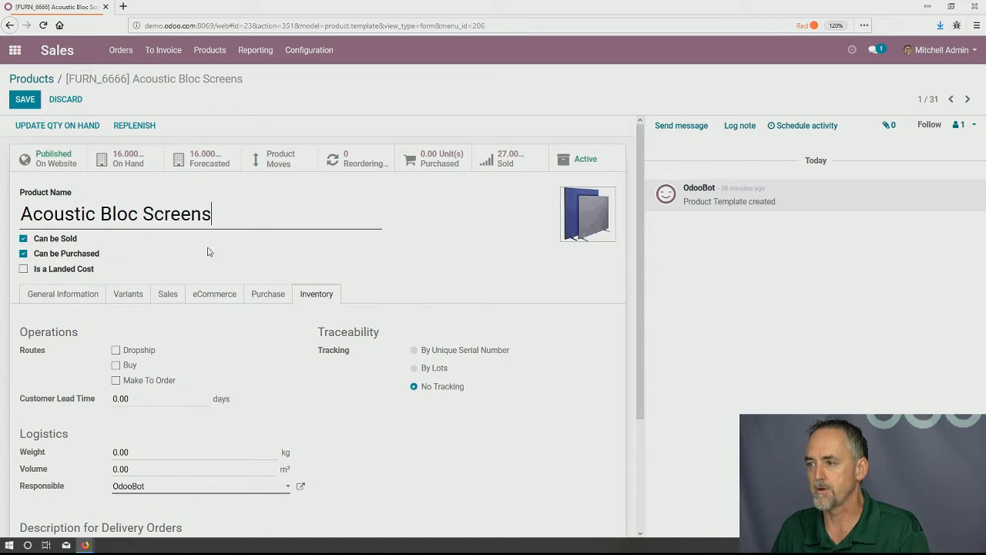
left_click_drag(214, 217, 14, 218)
key("ctrl+c")
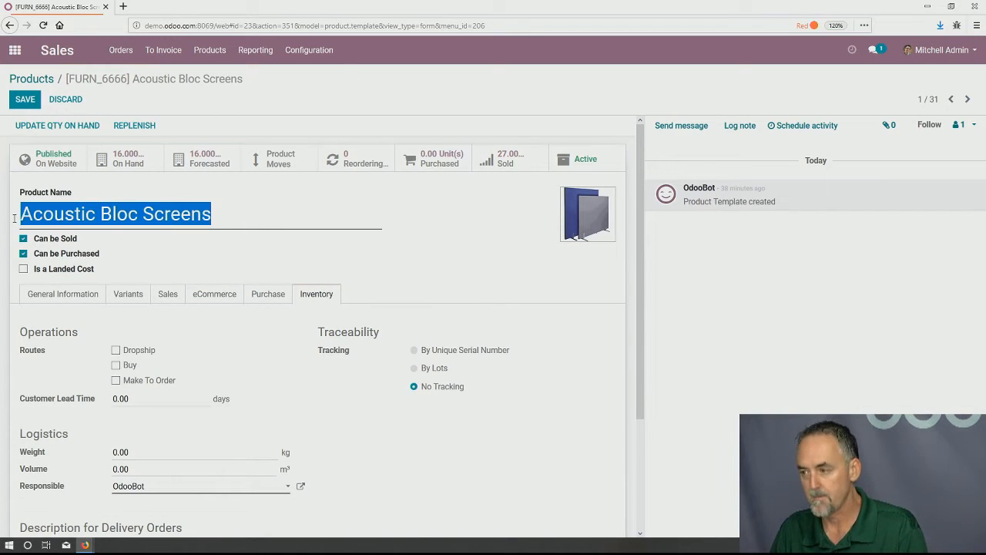
Enable the Dropship and Buy routes for Acoustic Bloc Screens, save the product and check its vendors.
left_click(118, 352)
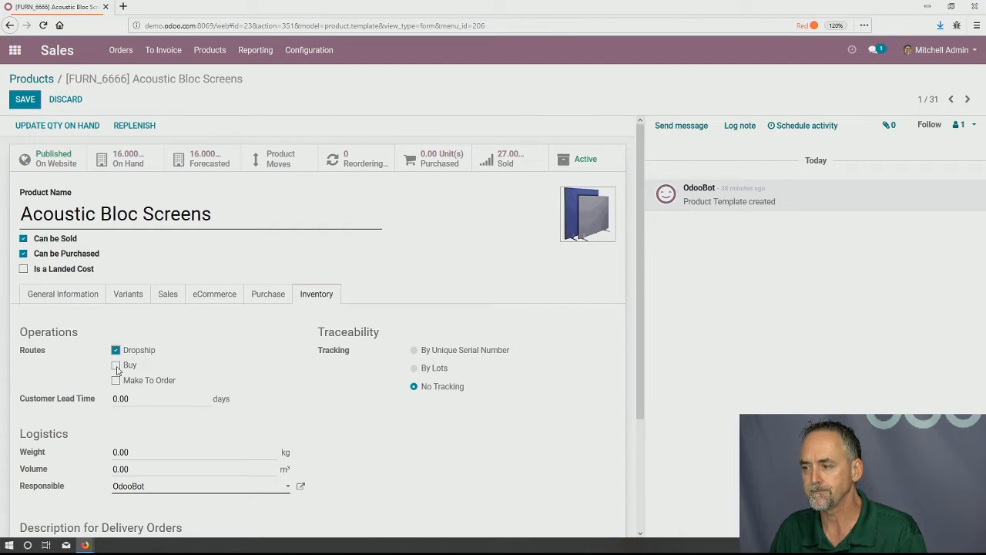
left_click(116, 367)
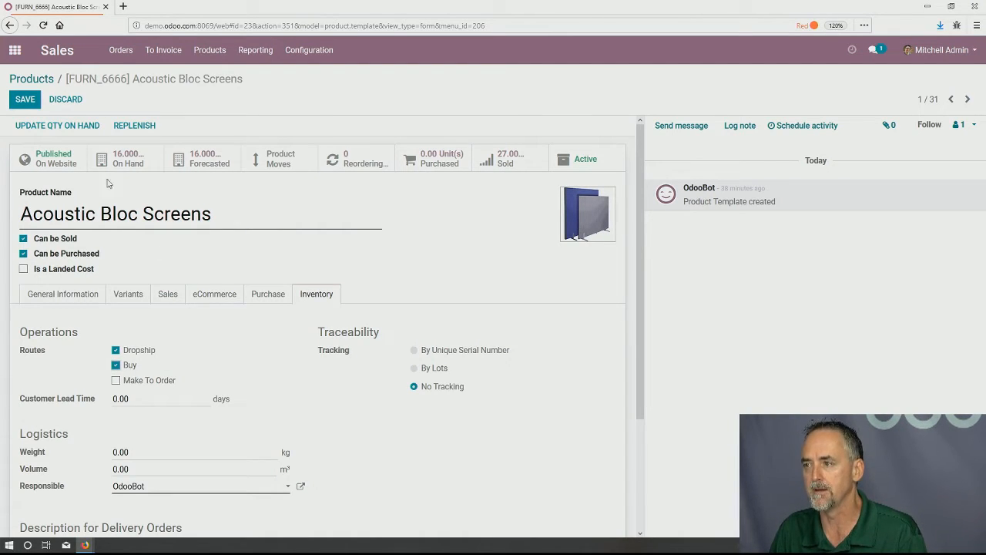
left_click(31, 103)
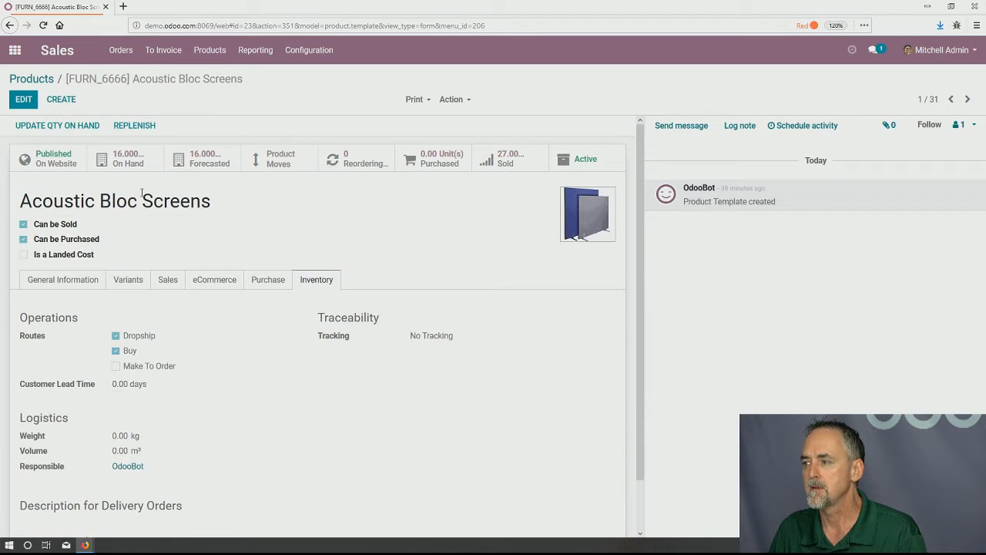
left_click(259, 285)
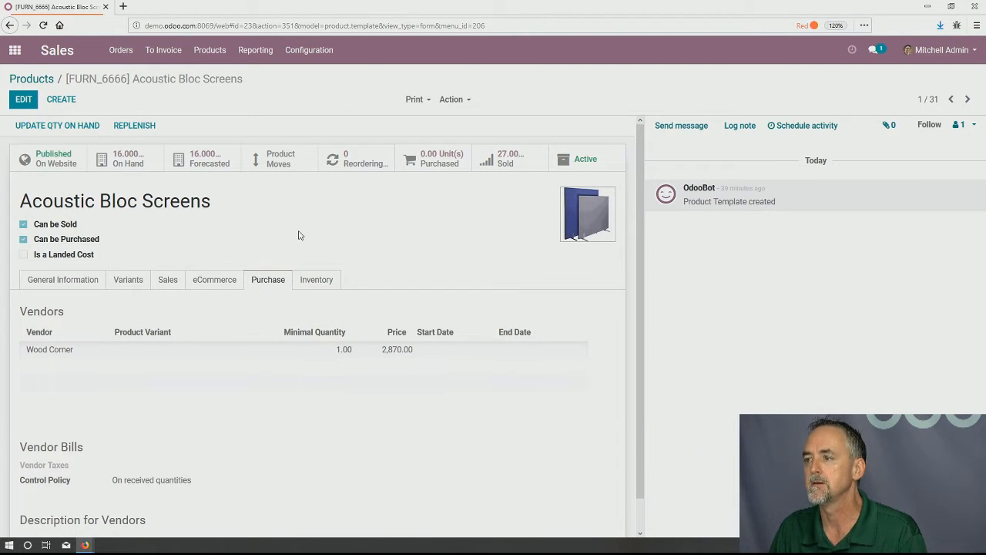
Search the Sales product variants for "Acoustic Bloc Screens" using the copied name.
left_click(17, 53)
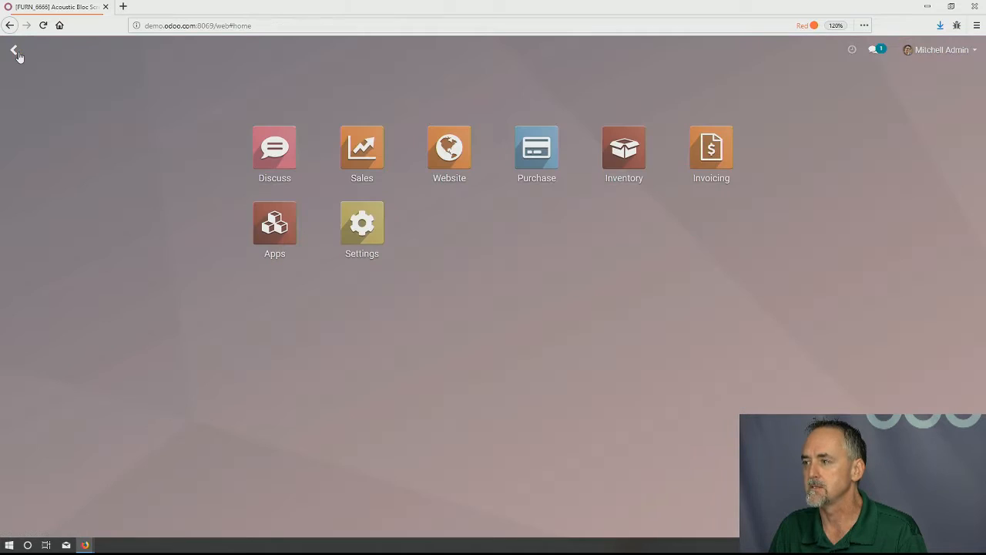
left_click(388, 144)
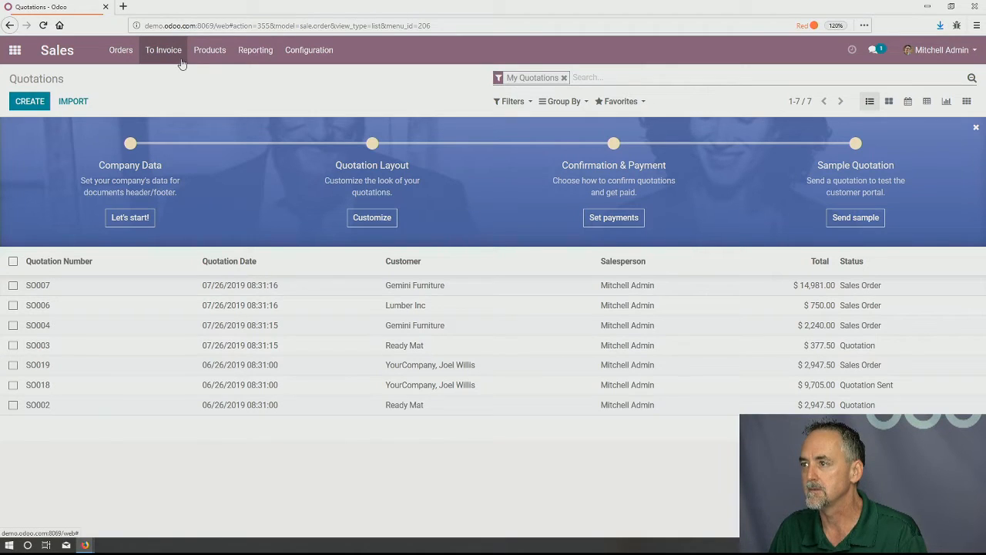
left_click(208, 50)
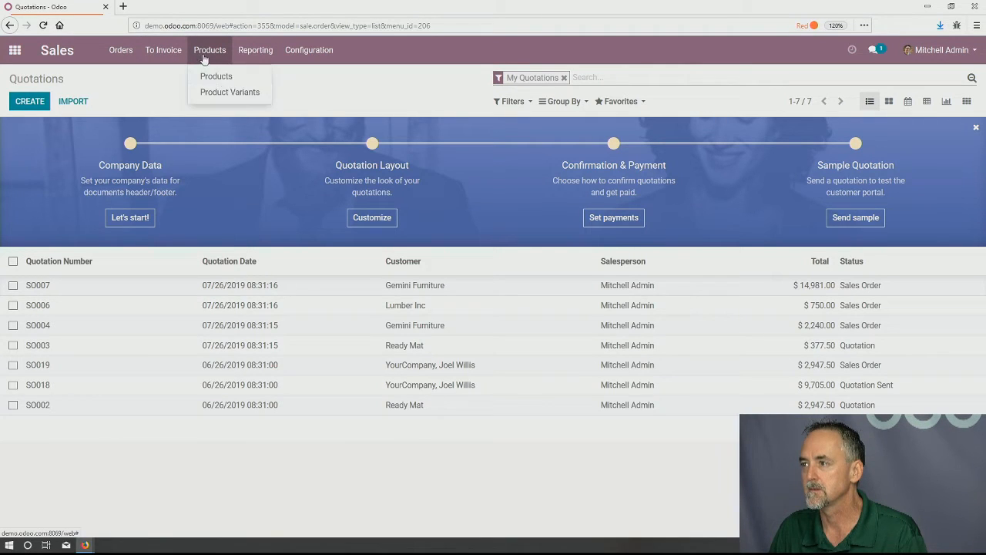
left_click(228, 93)
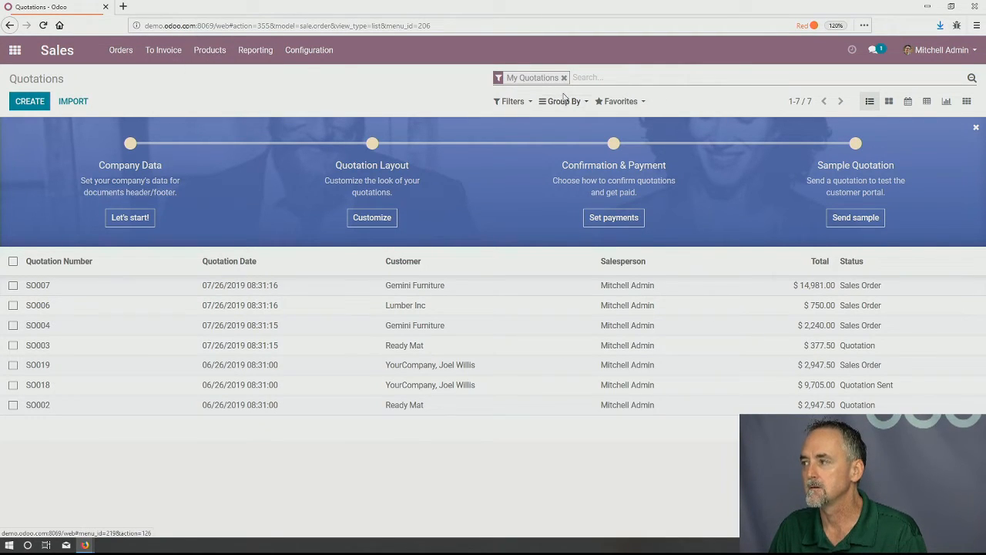
key("ctrl+v")
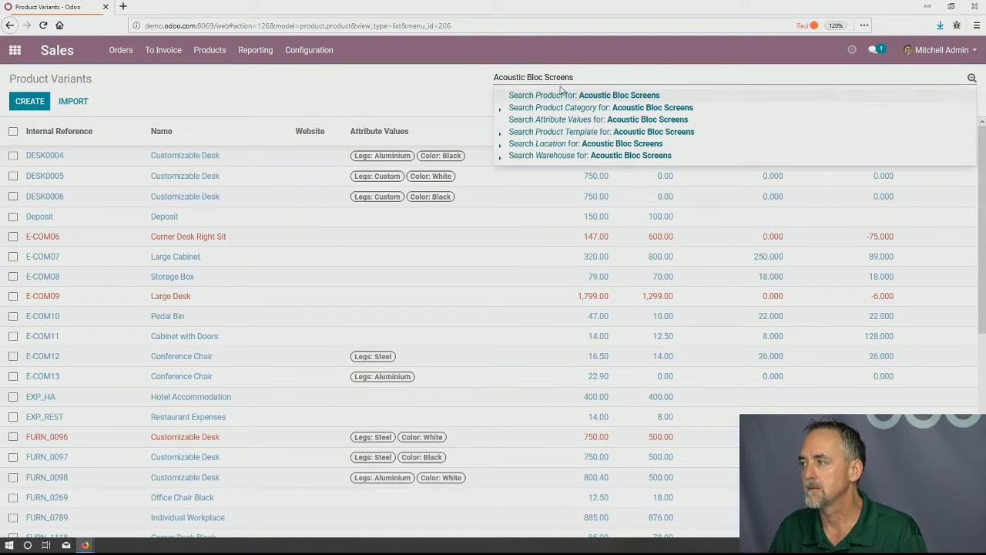
key("Return")
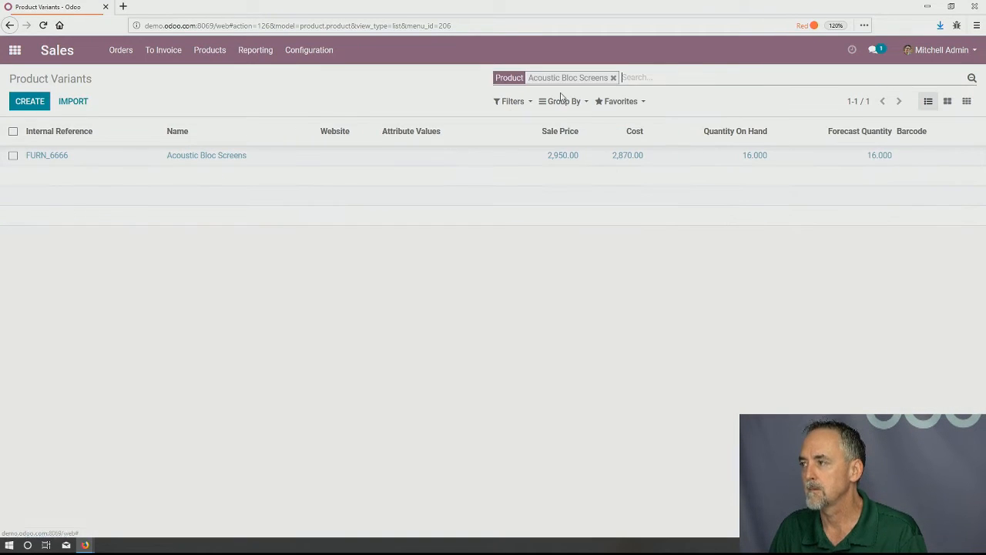
Enable the Make To Order route for the Acoustic Bloc Screens variant and save the product.
left_click(444, 158)
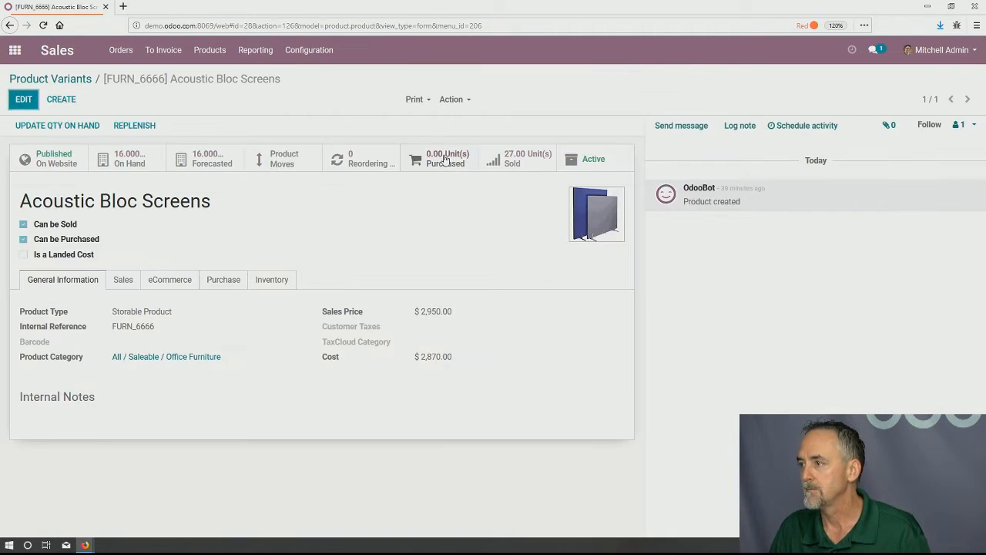
left_click(265, 279)
left_click(23, 100)
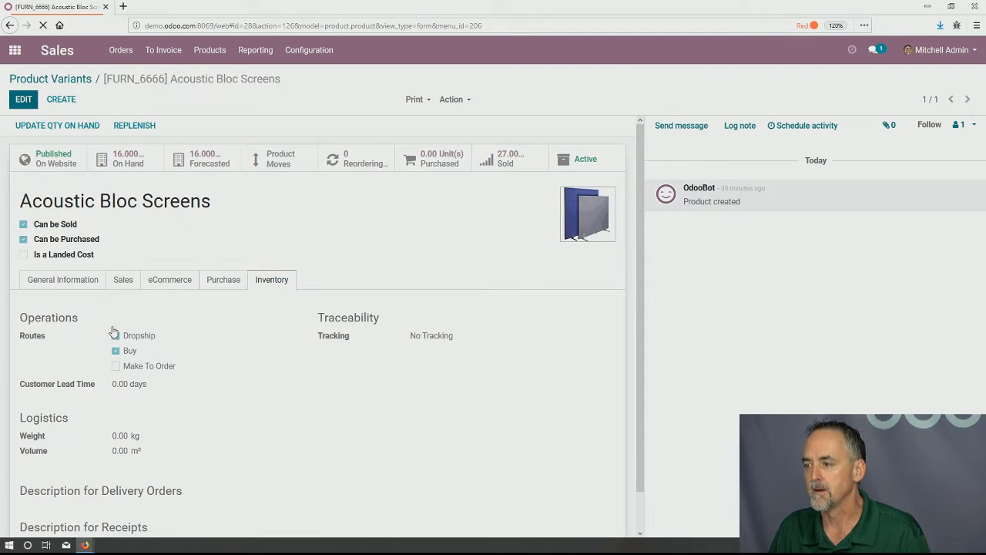
left_click(137, 382)
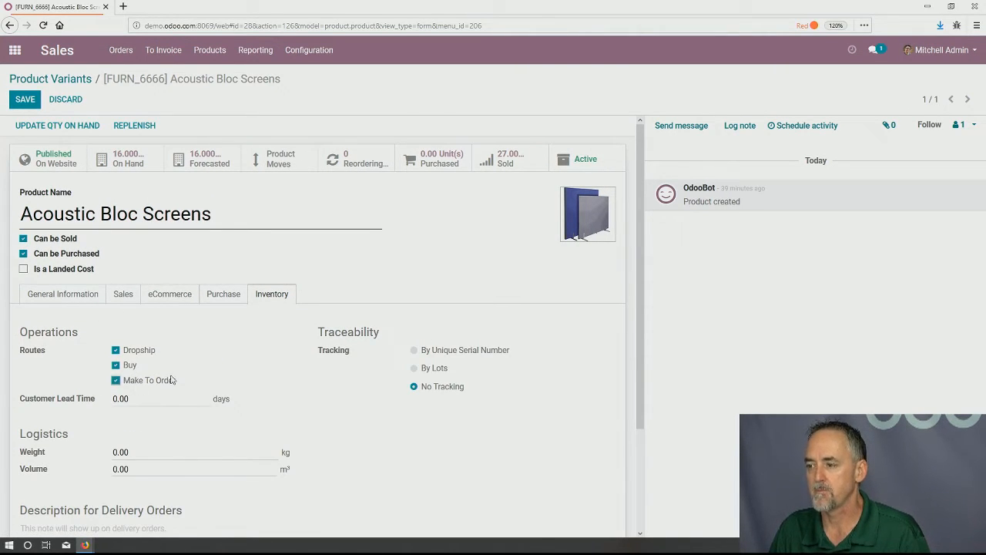
left_click(34, 101)
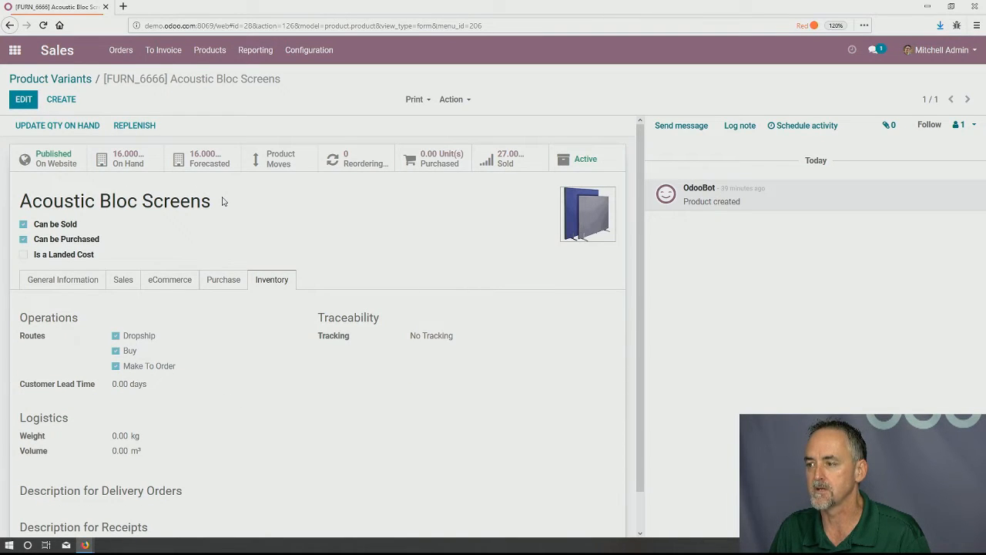
Create a new sales quotation with Customer Paradigm as a newly created company customer.
left_click(16, 50)
left_click(377, 147)
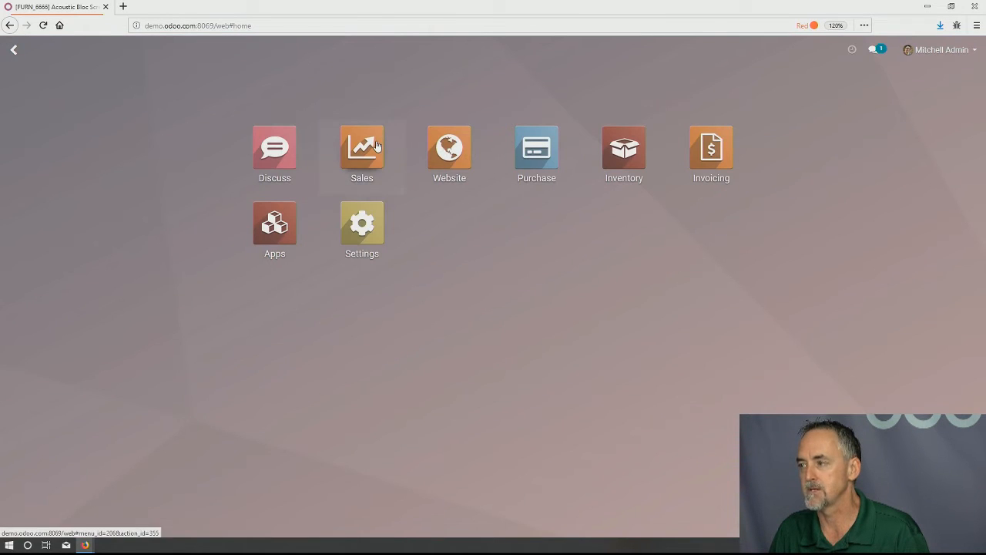
left_click(39, 107)
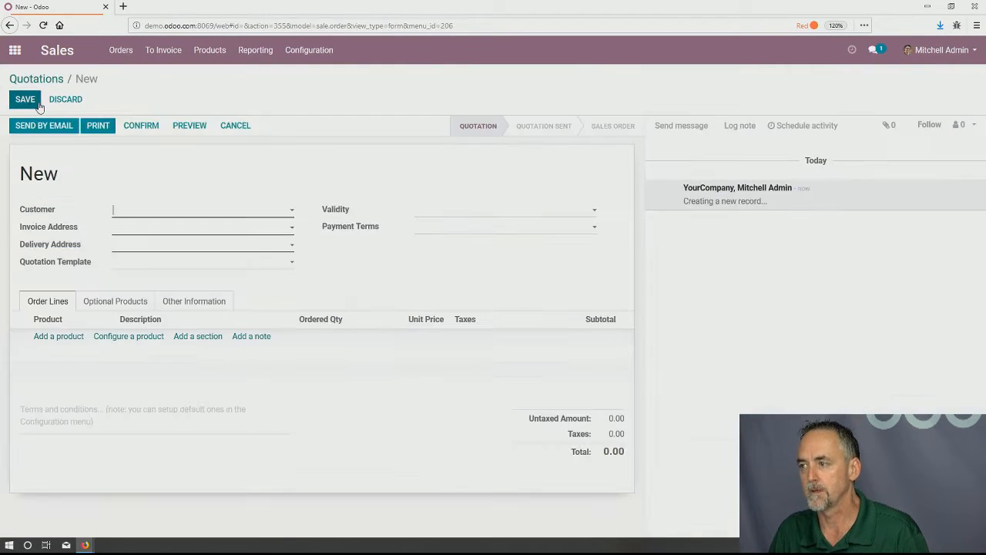
left_click(173, 215)
type("Customer")
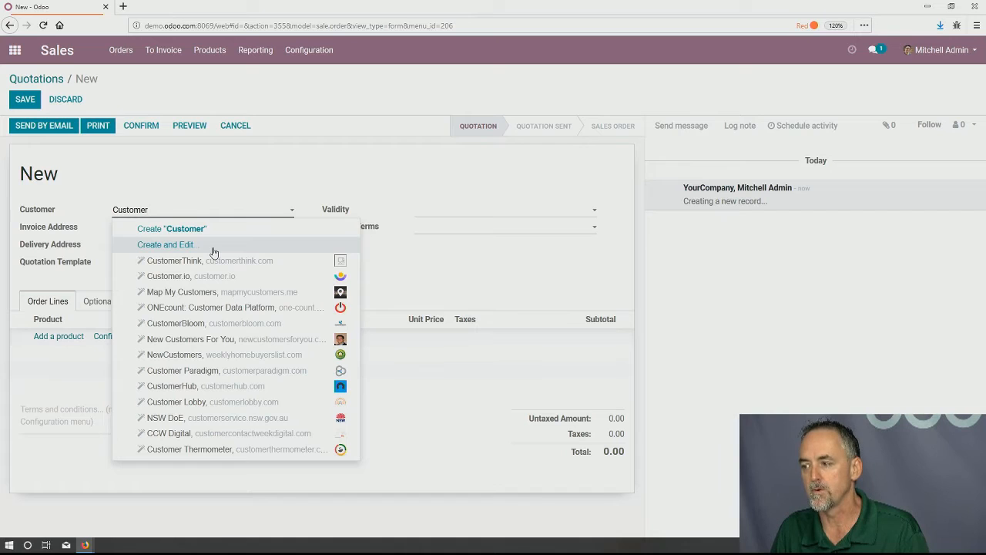
left_click(268, 373)
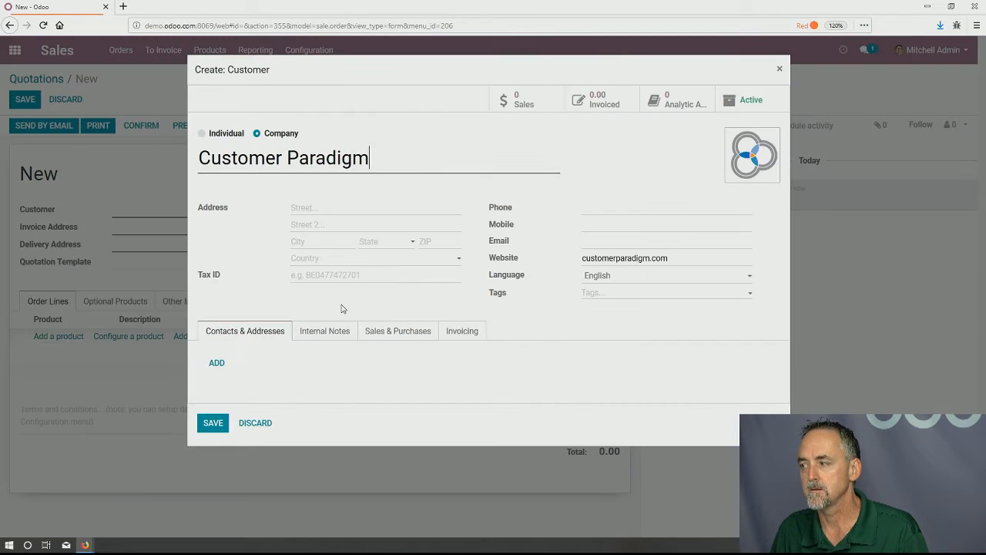
left_click(221, 424)
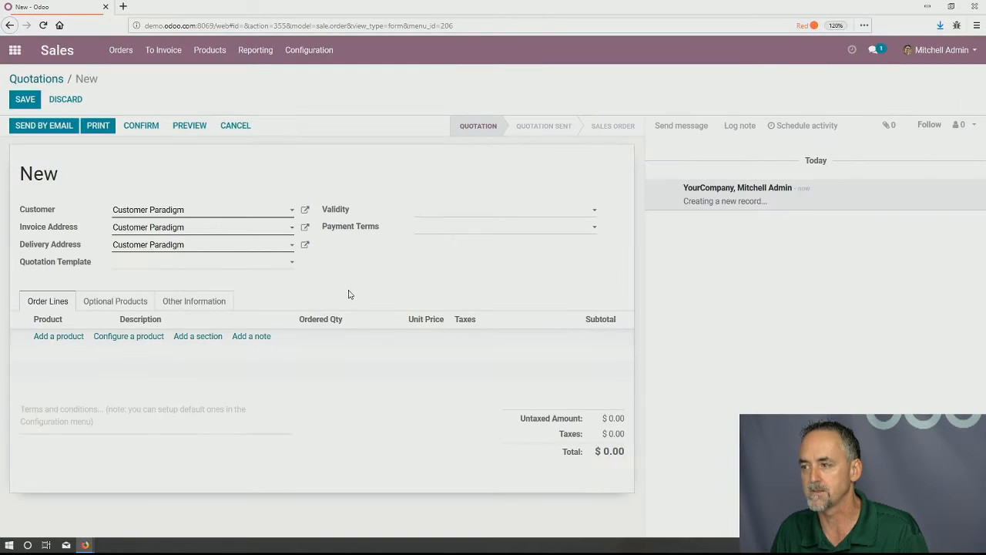
Add Acoustic Bloc Screens to the quotation's order lines and confirm the quotation.
left_click(71, 337)
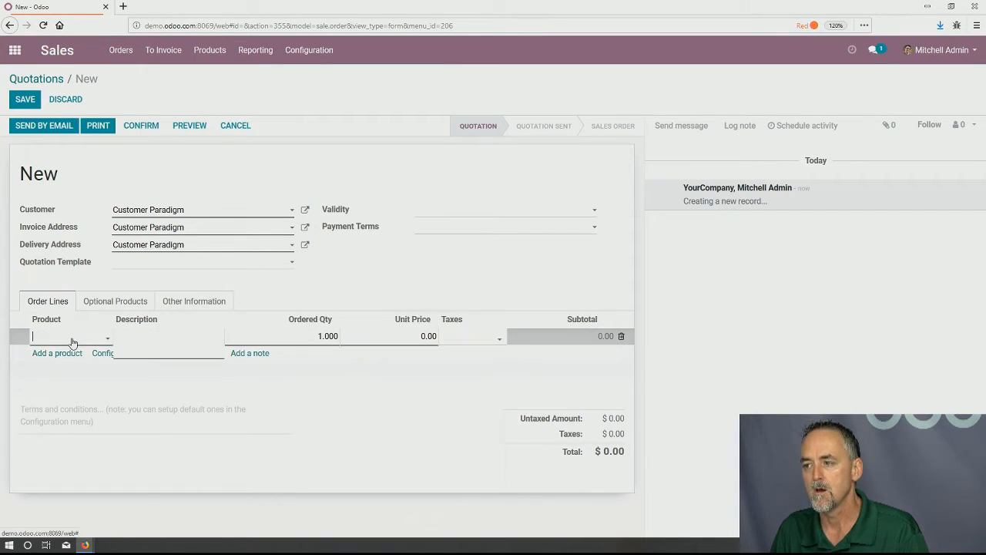
type("Acoustic Bloc Screens")
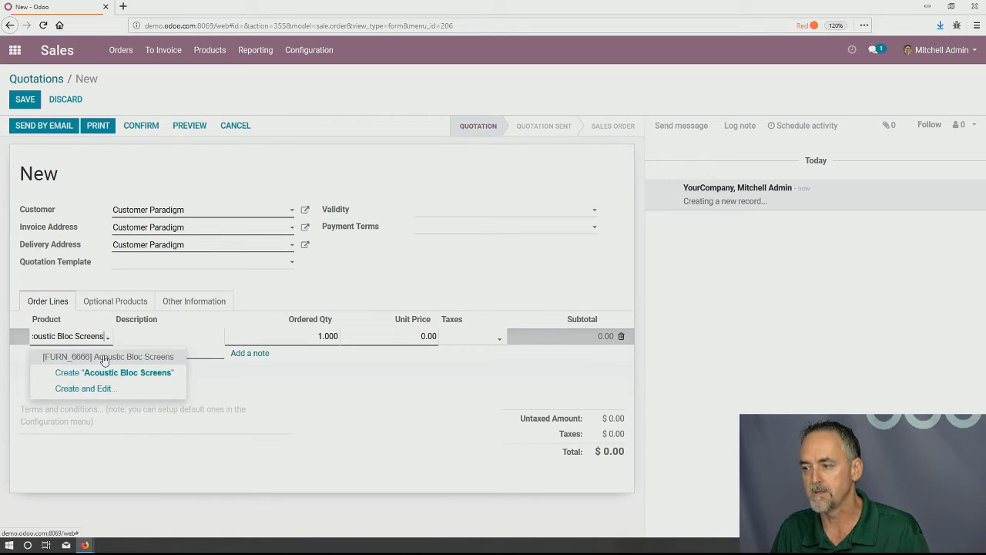
left_click(104, 357)
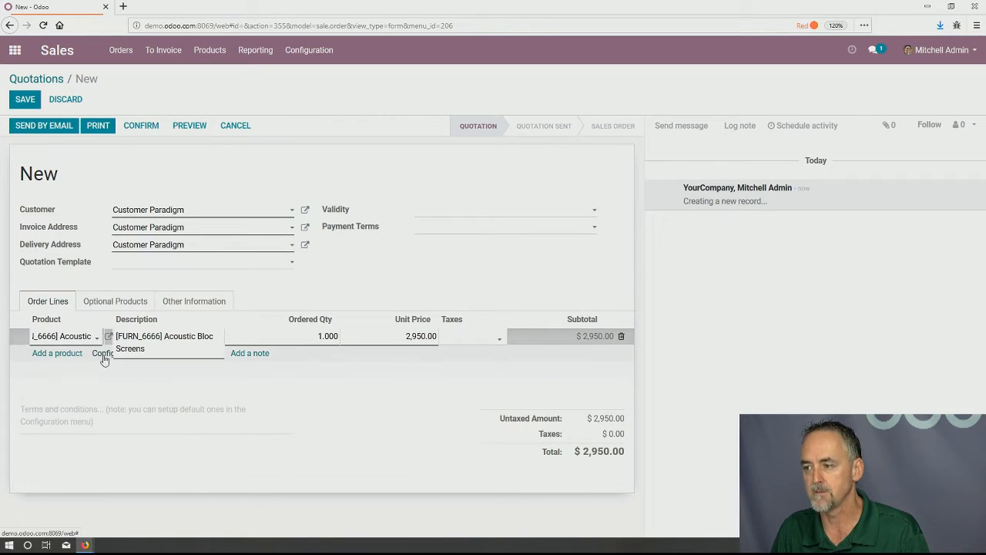
left_click(400, 288)
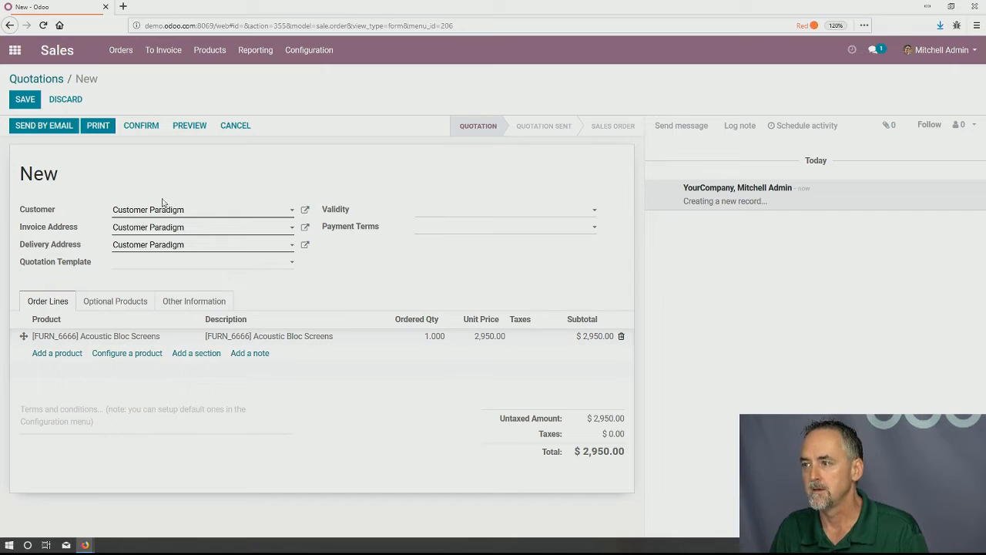
left_click(151, 128)
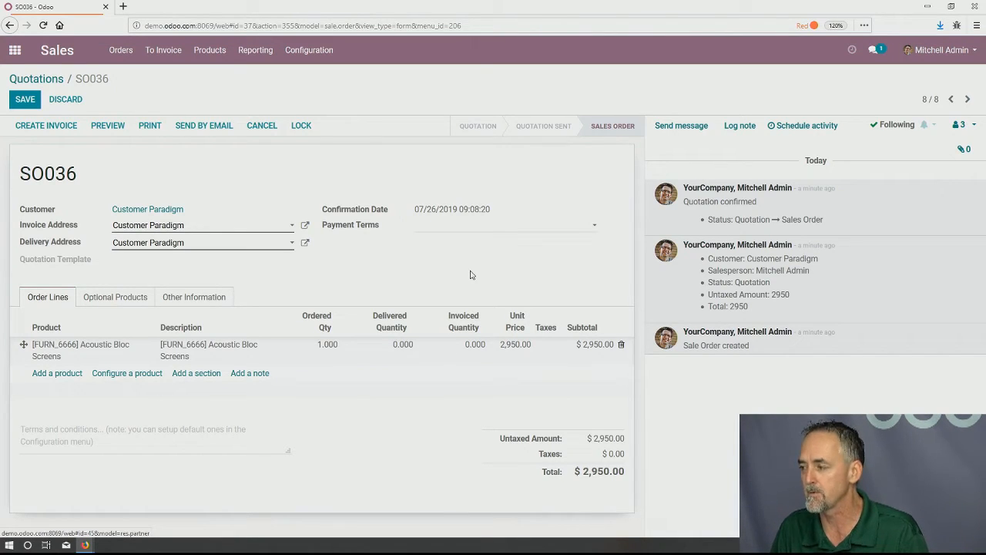
Open the Wood Corner purchase request sourced from the confirmed sales order and review its products and other information.
double_click(75, 173)
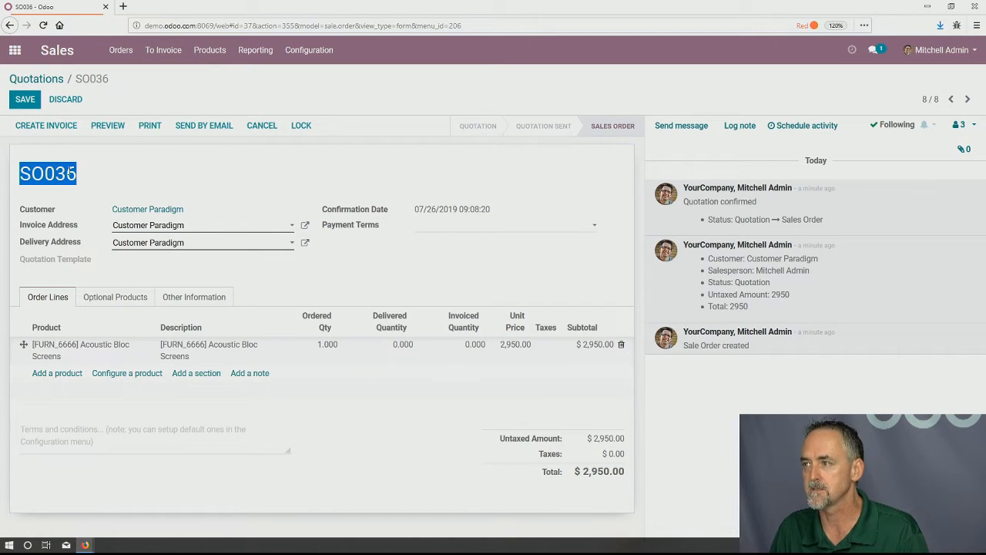
left_click(15, 51)
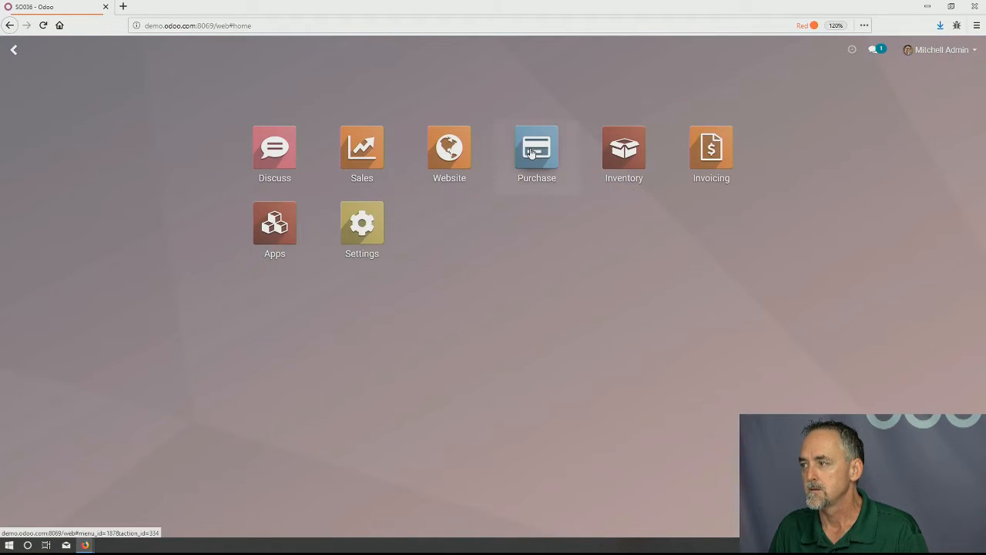
left_click(531, 153)
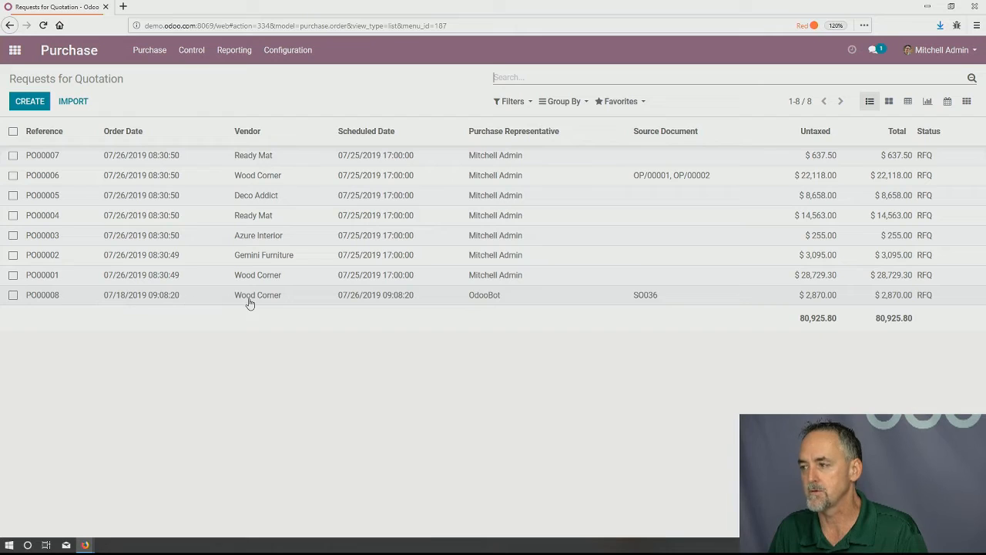
left_click(664, 302)
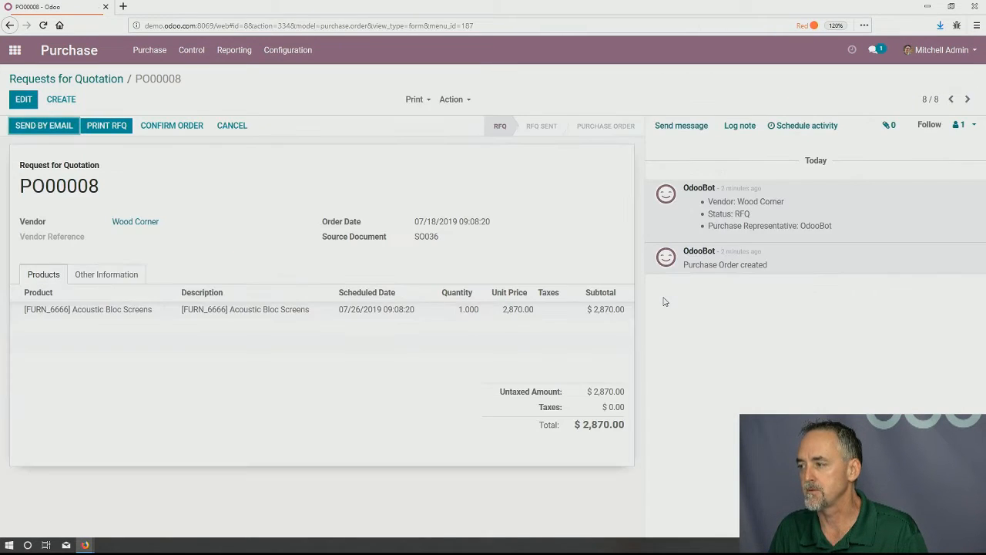
left_click(114, 279)
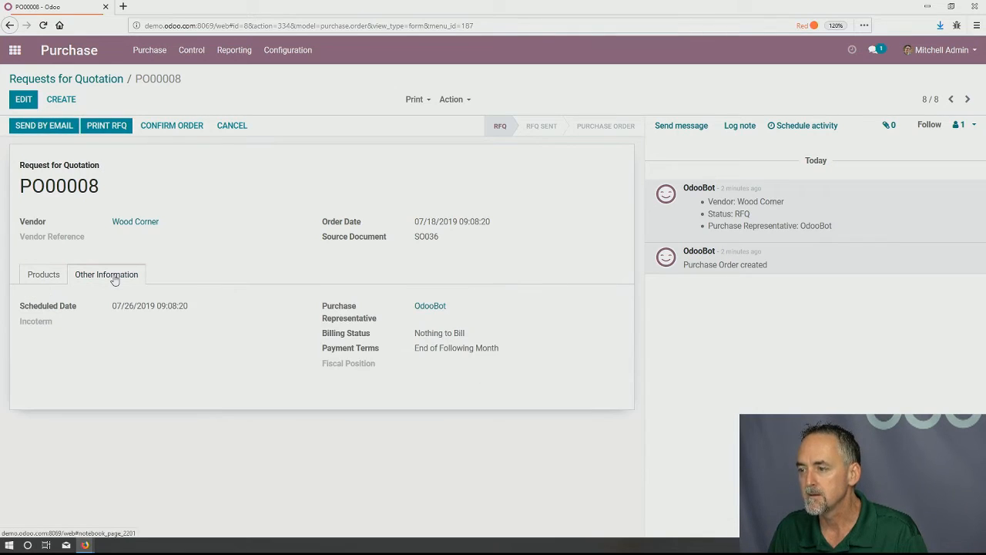
left_click(45, 276)
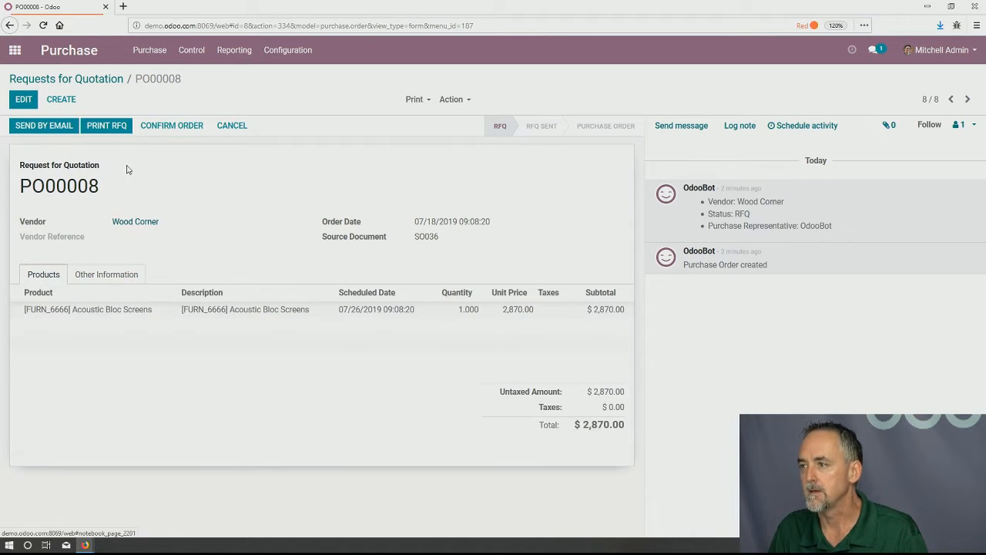
Create another sales order from the Sales Orders list with Customer Paradigm as the customer.
left_click(15, 51)
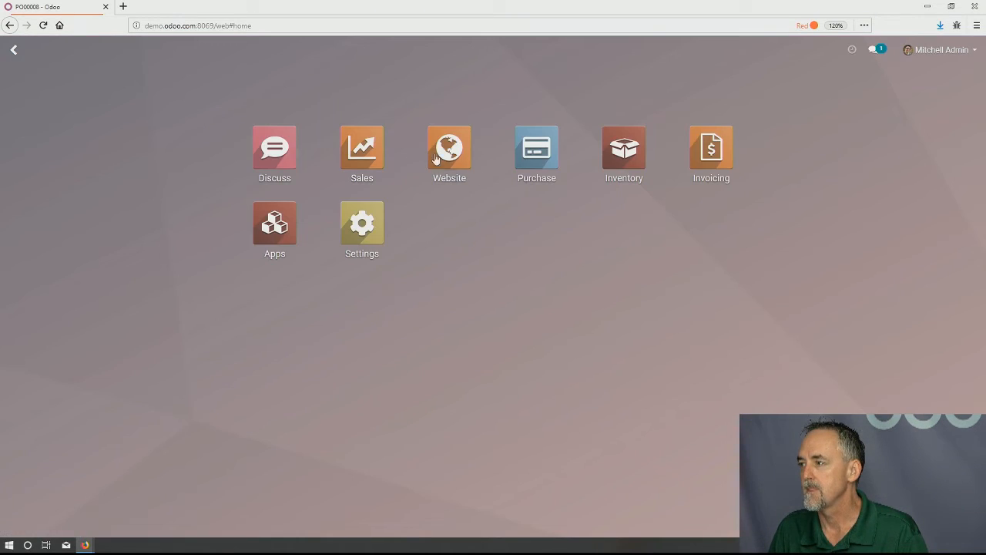
left_click(364, 150)
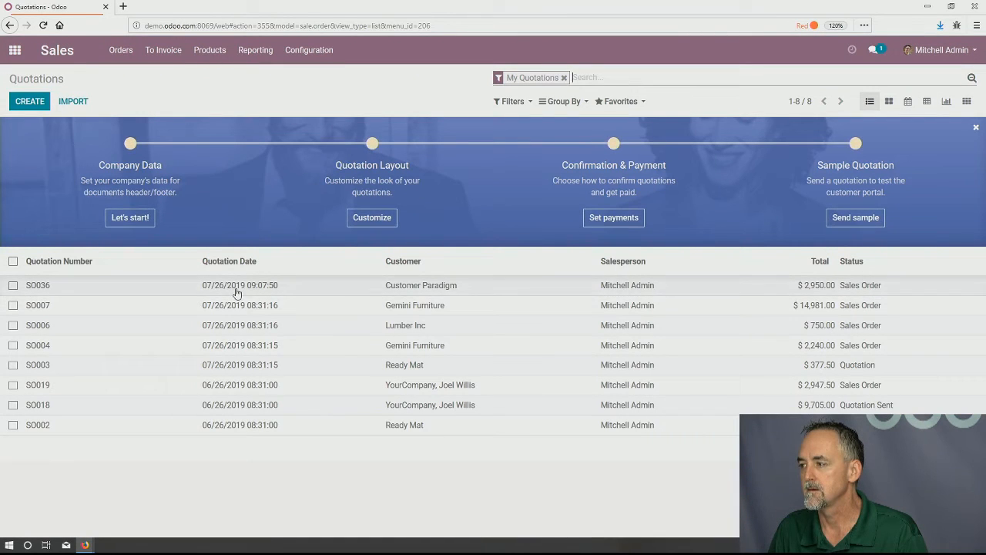
left_click(117, 55)
left_click(128, 91)
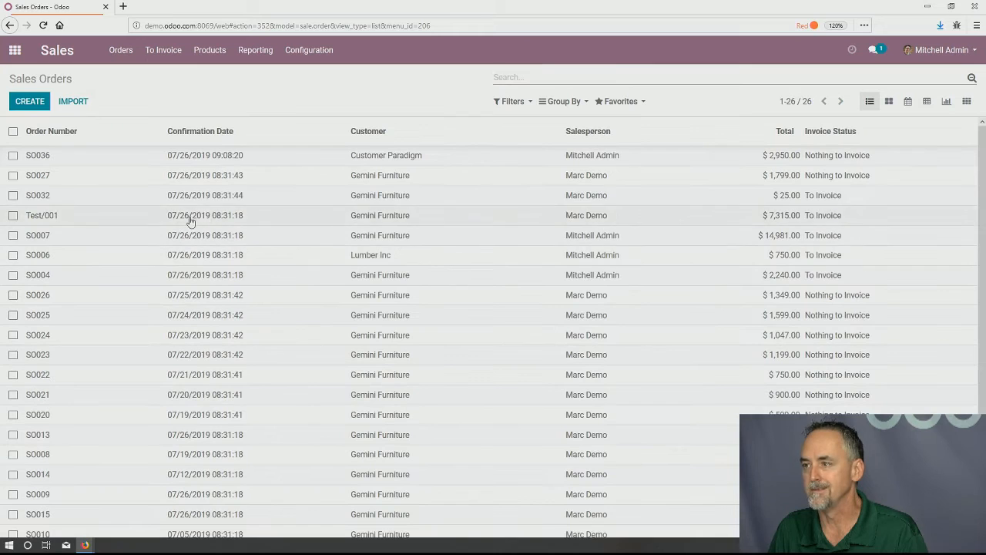
left_click_drag(982, 165, 985, 100)
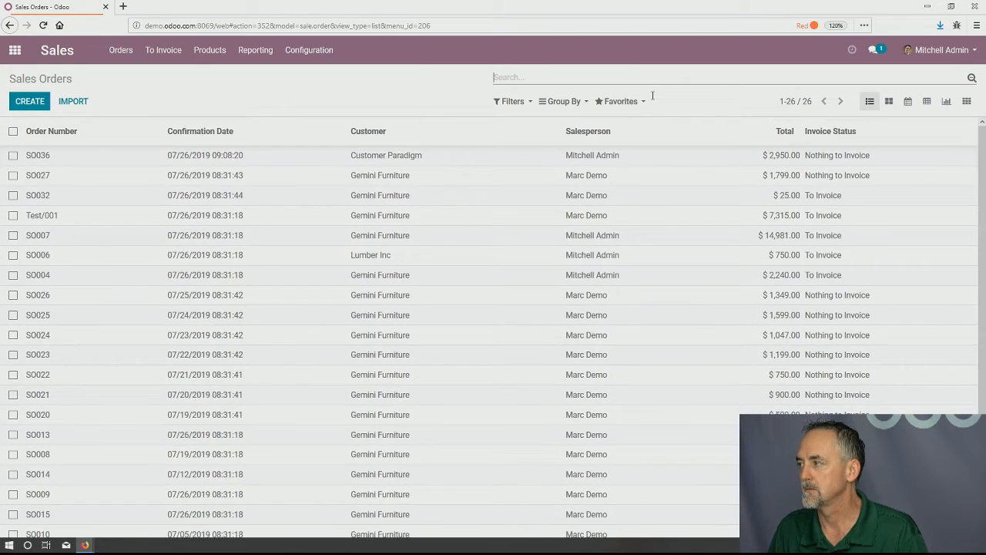
left_click(32, 101)
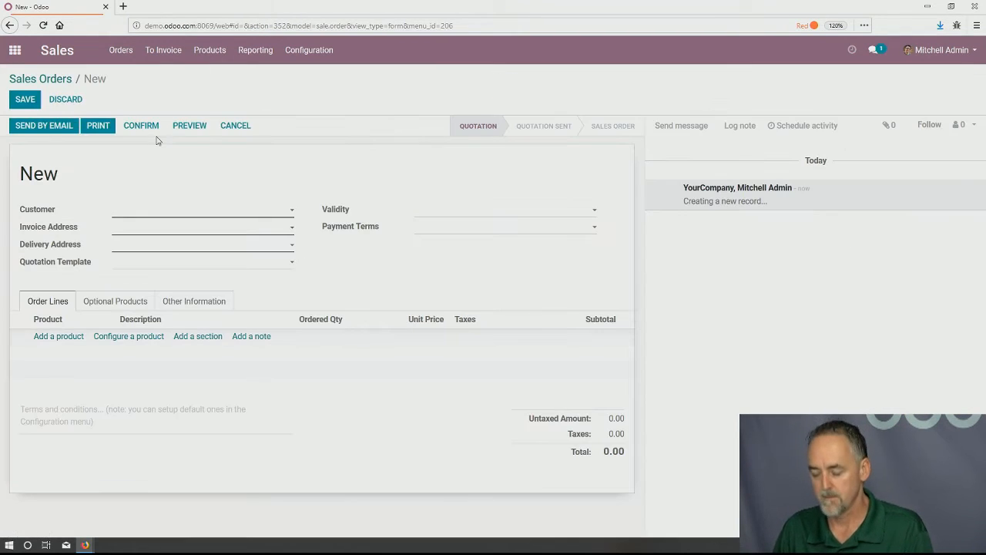
type("Customer")
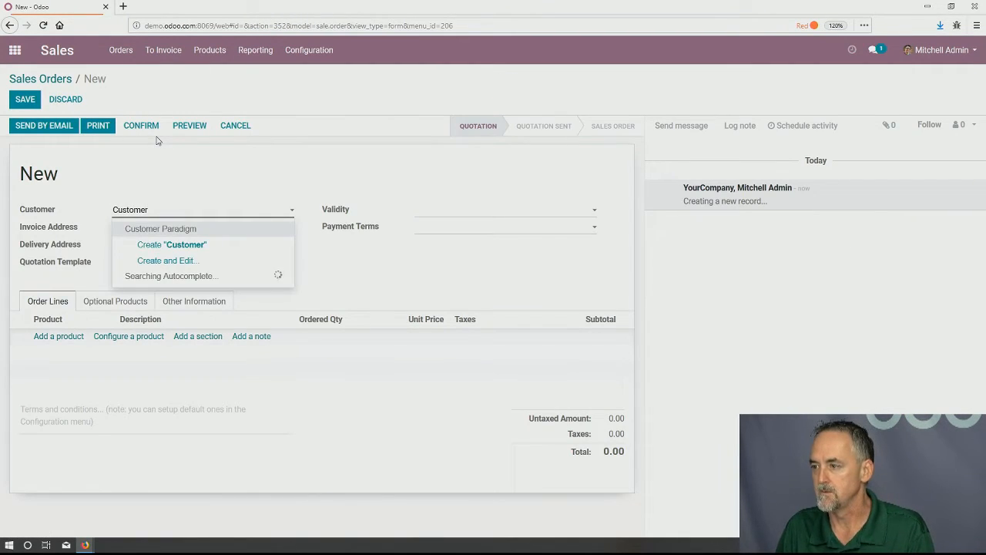
left_click(174, 229)
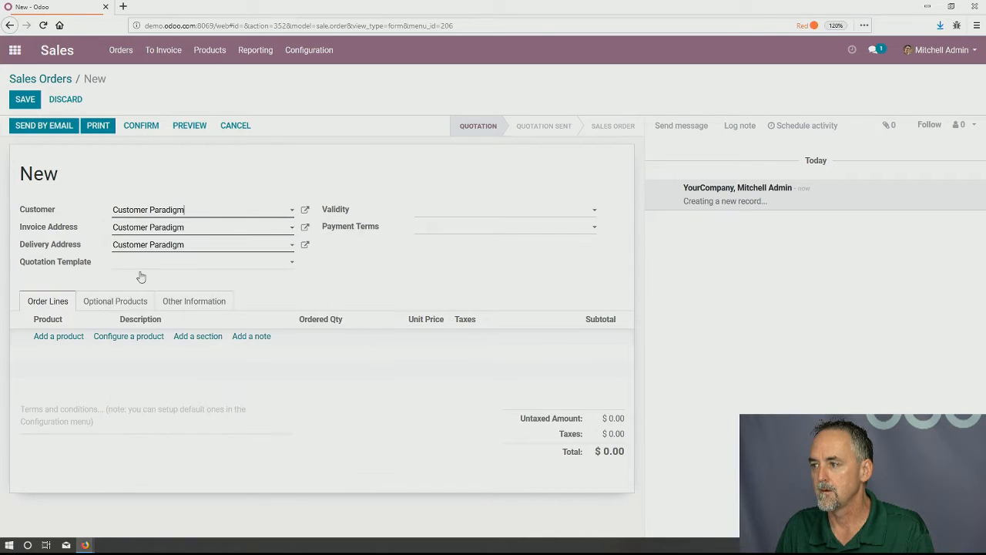
Add an Acoustic Bloc Screens order line to the new sales order and save the order.
left_click(72, 337)
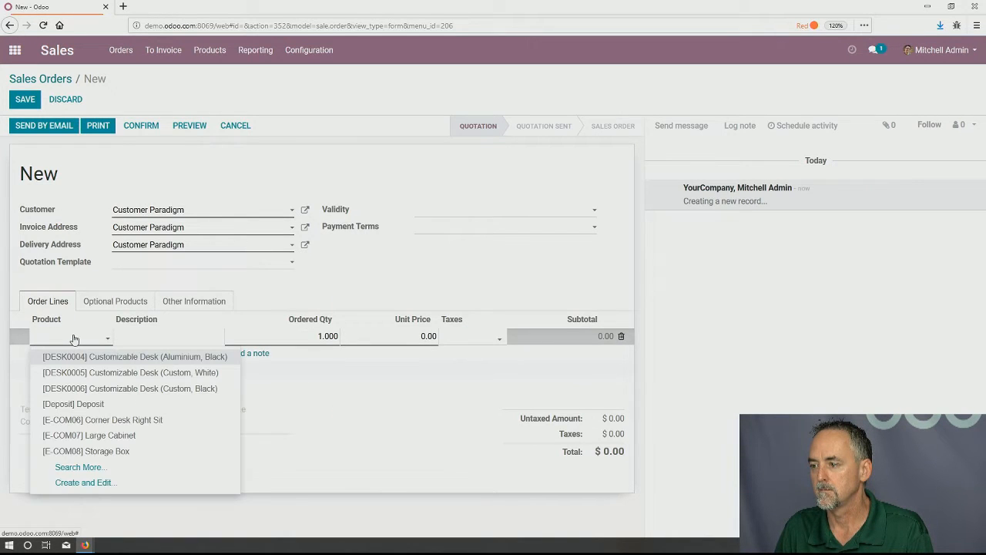
type("Acoustic Bloc Screens")
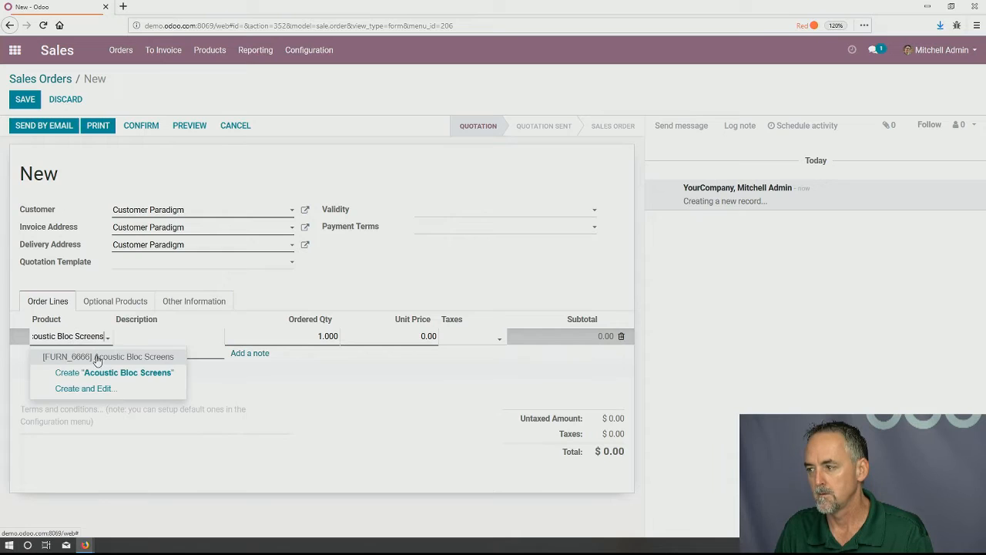
left_click(97, 358)
left_click(294, 299)
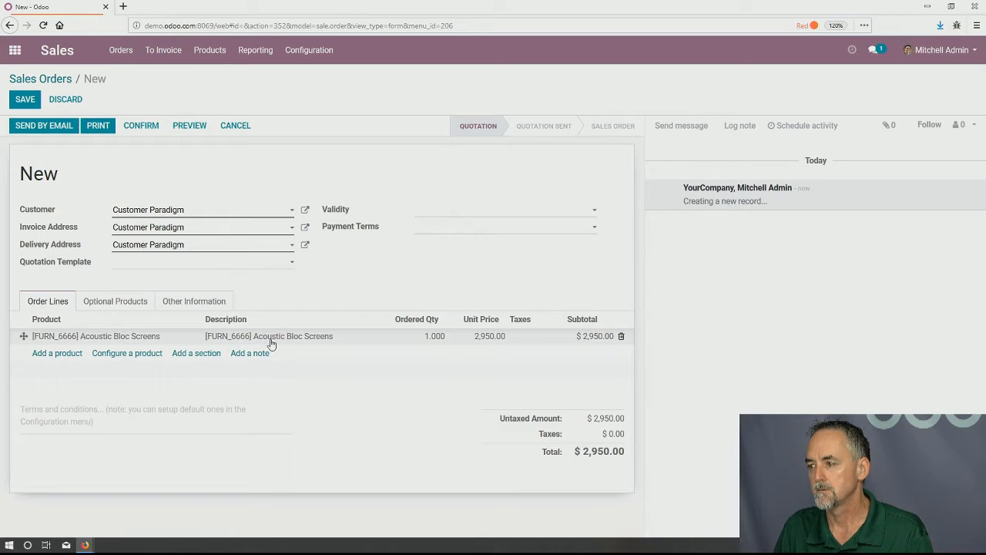
left_click(24, 99)
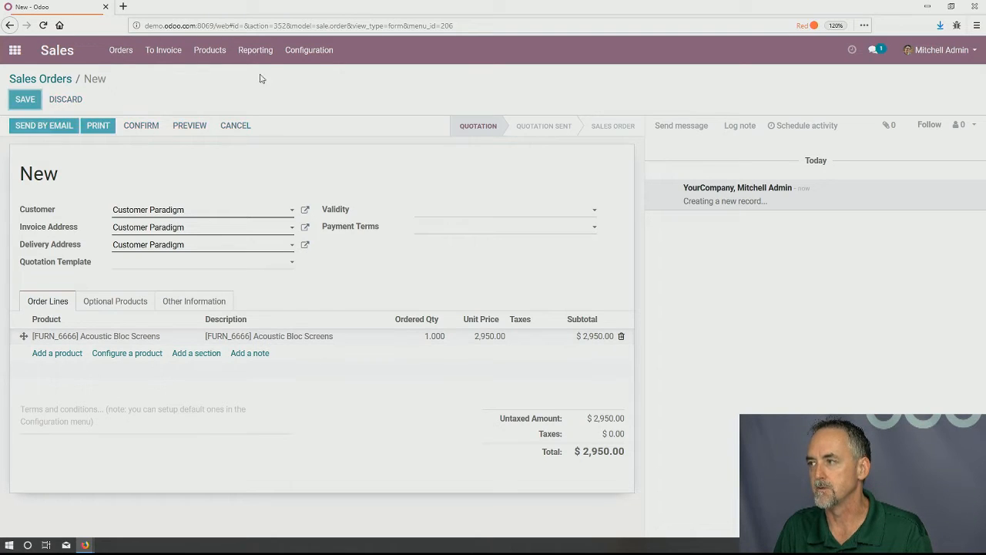
Search the Sales settings for "route", enable Order-Specific Routes and save the settings.
left_click(316, 59)
left_click(321, 78)
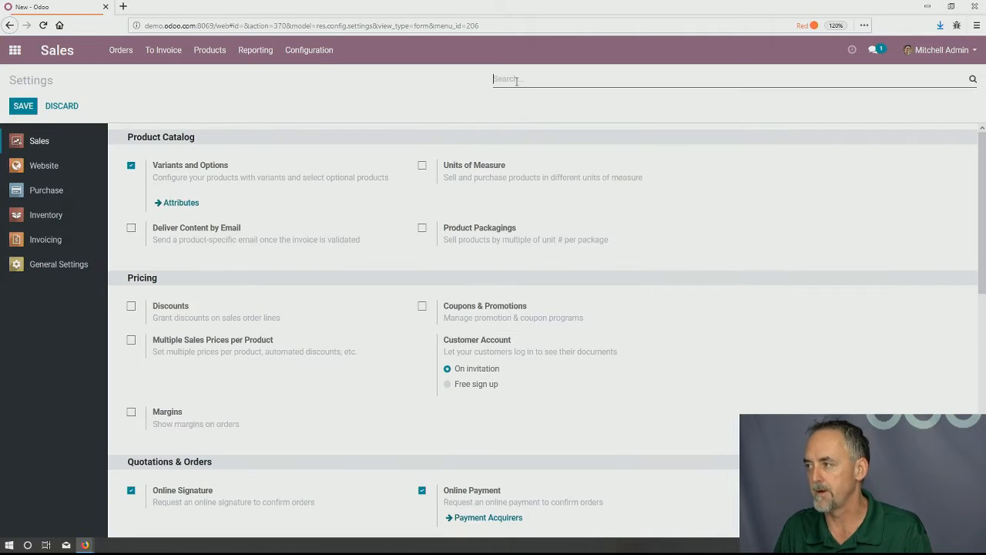
type("r")
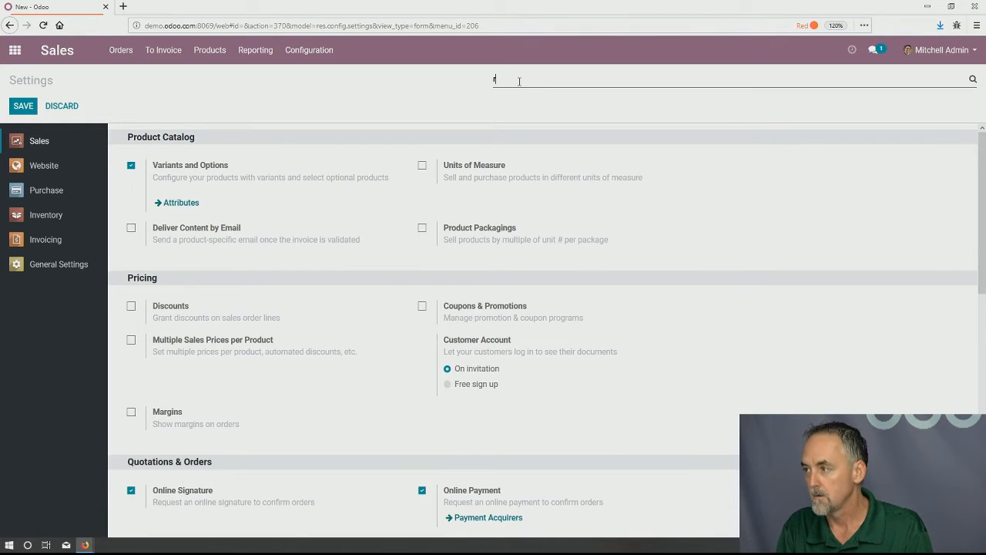
type("oute")
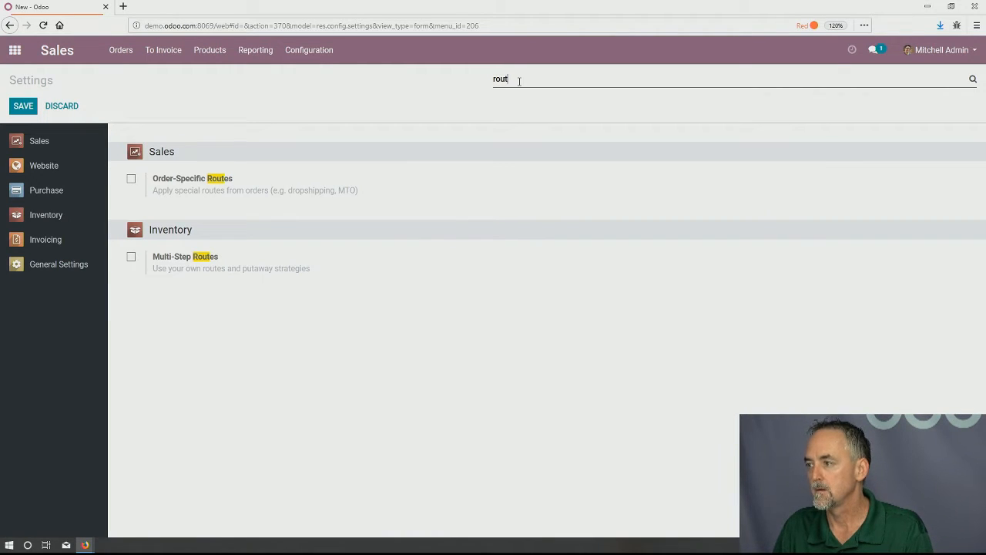
left_click(129, 181)
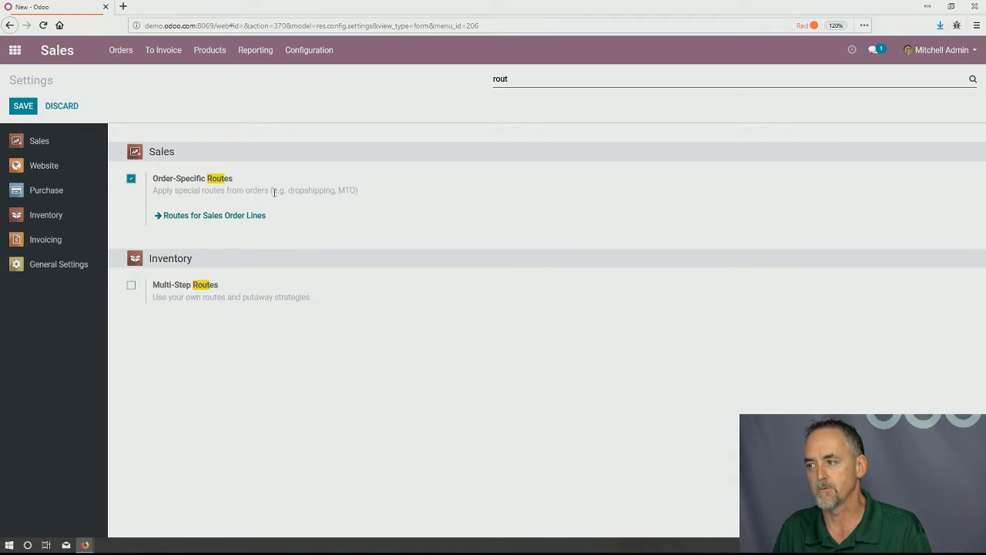
left_click(24, 107)
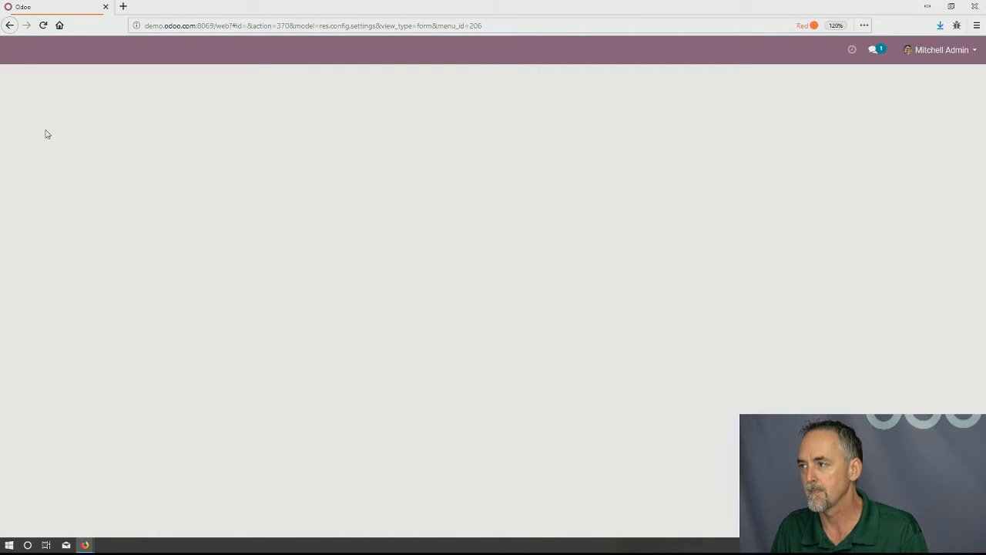
Set the Acoustic Bloc Screens line's route to Dropship on the newest Customer Paradigm quotation and confirm the quotation.
left_click(121, 51)
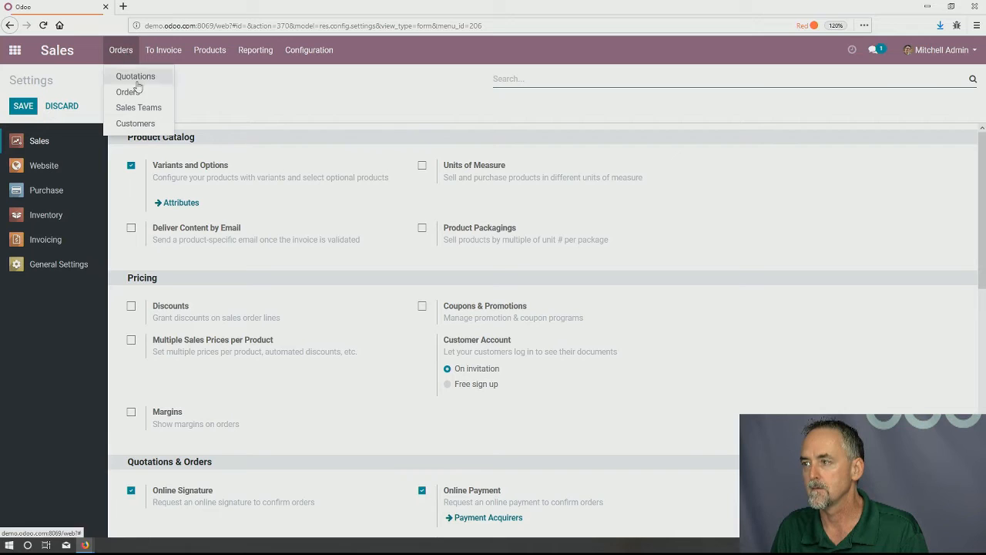
left_click(136, 77)
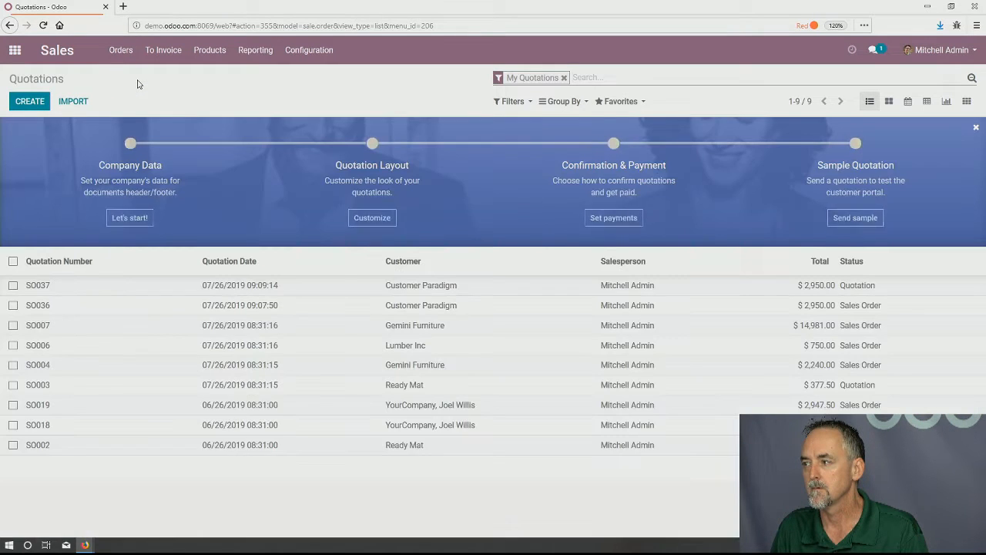
left_click(414, 287)
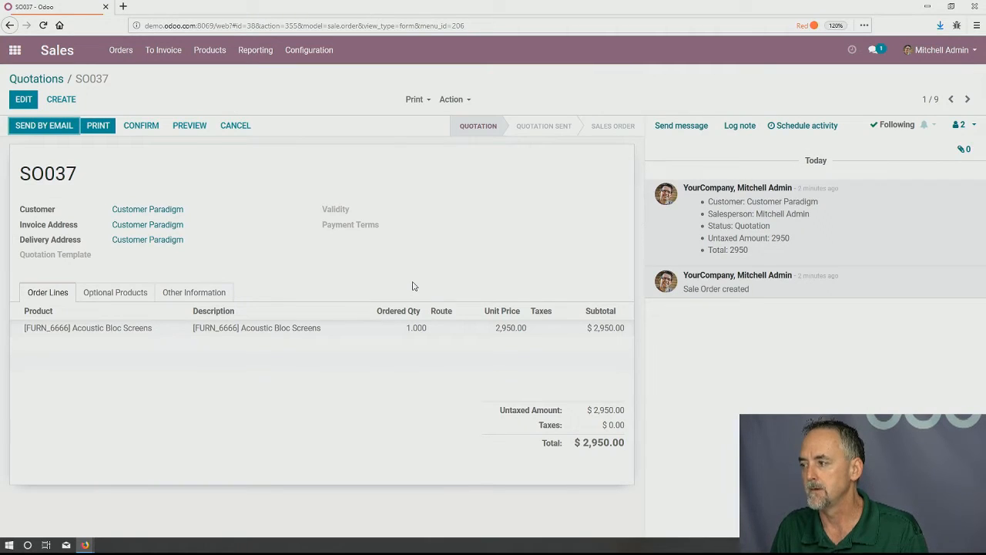
left_click(23, 99)
left_click(449, 338)
left_click(450, 341)
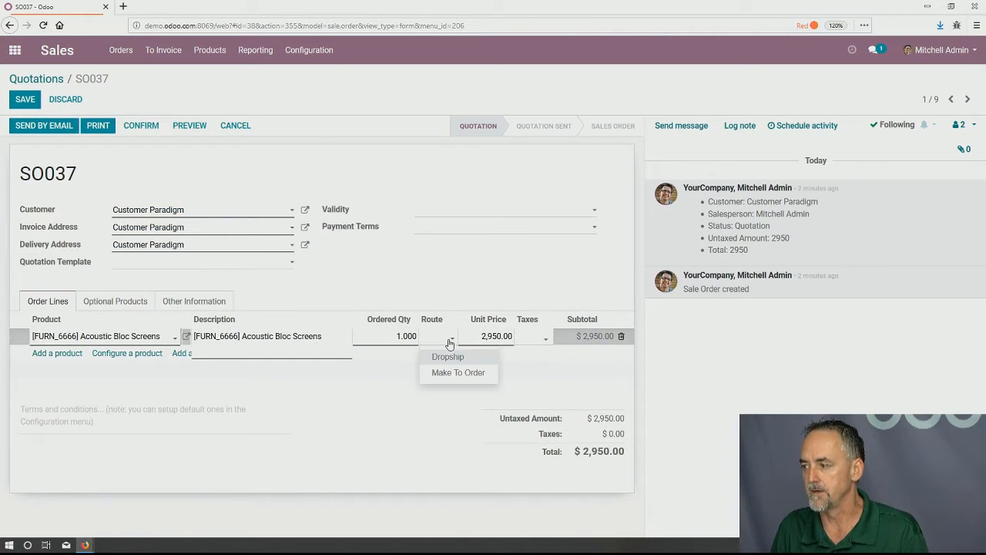
left_click(447, 356)
left_click(457, 294)
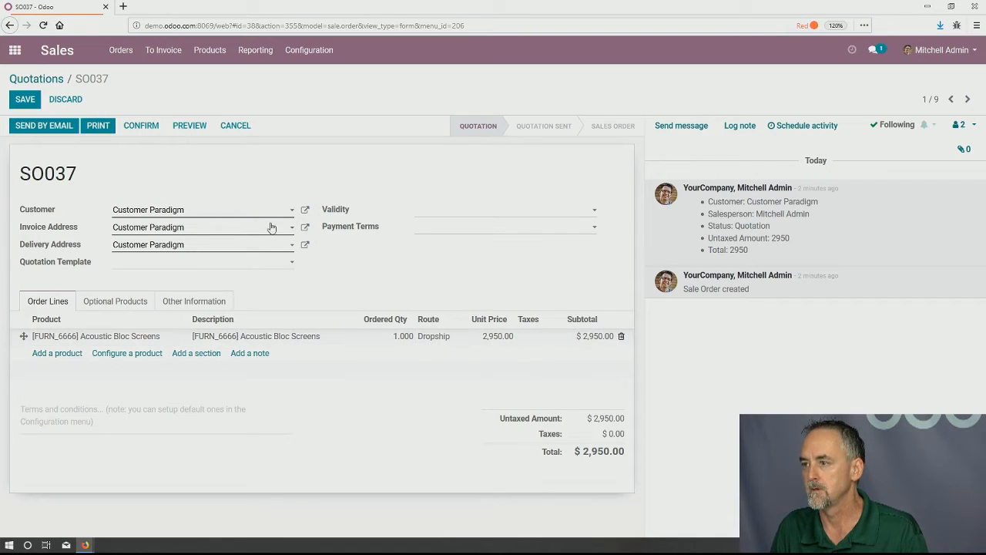
left_click(146, 127)
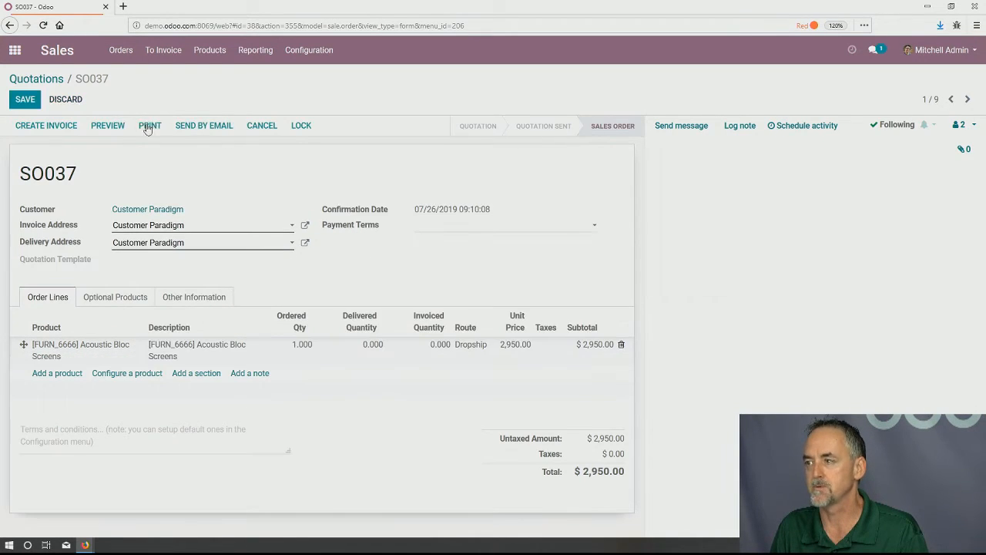
Confirm the Wood Corner purchase request sourced from the newly confirmed sales order and open its receipt.
left_click_drag(77, 173, 20, 175)
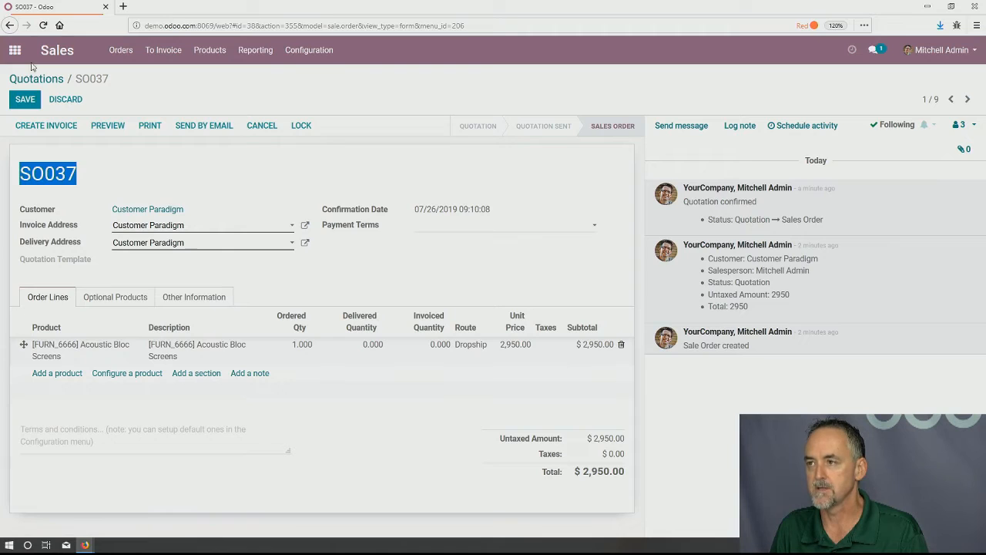
left_click(15, 51)
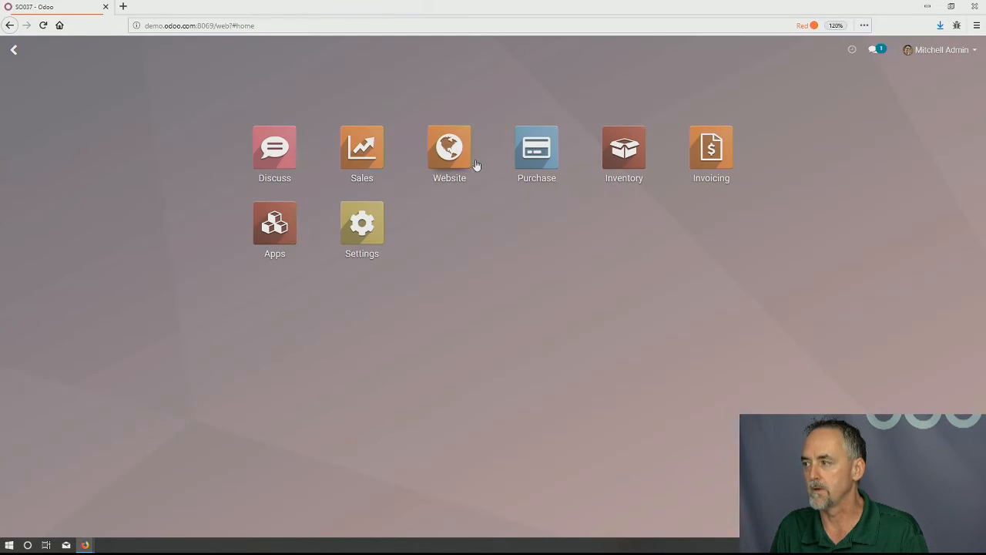
left_click(540, 157)
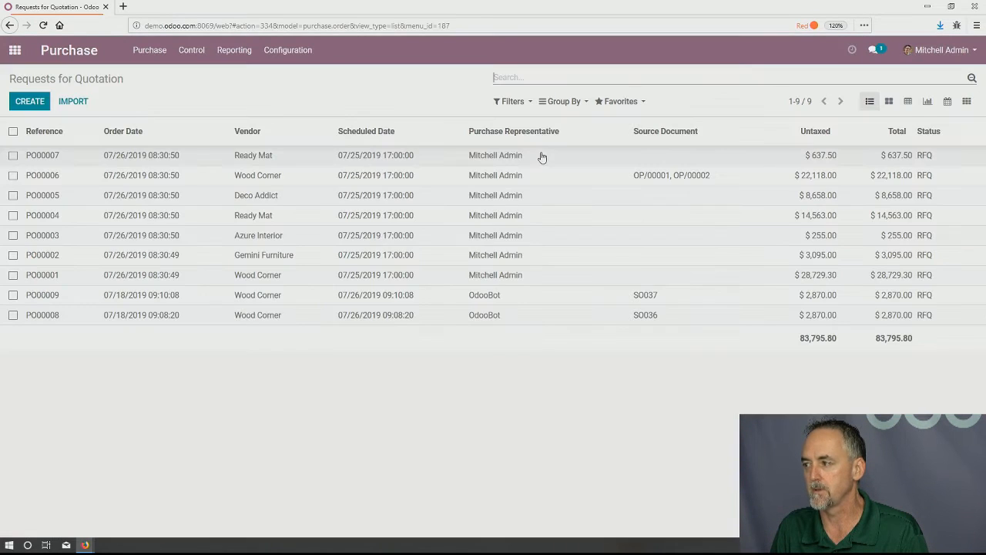
left_click(652, 299)
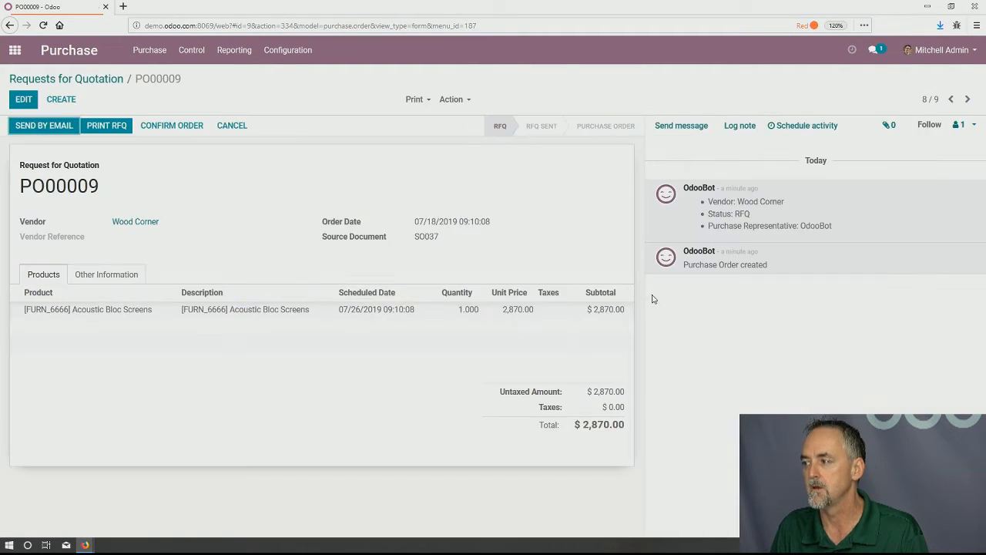
left_click(137, 273)
left_click(49, 274)
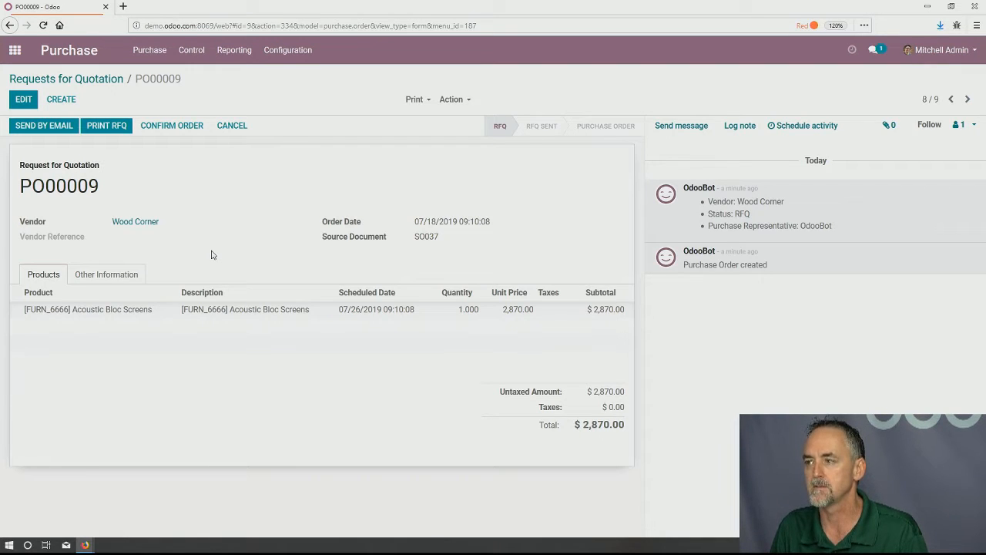
left_click(174, 128)
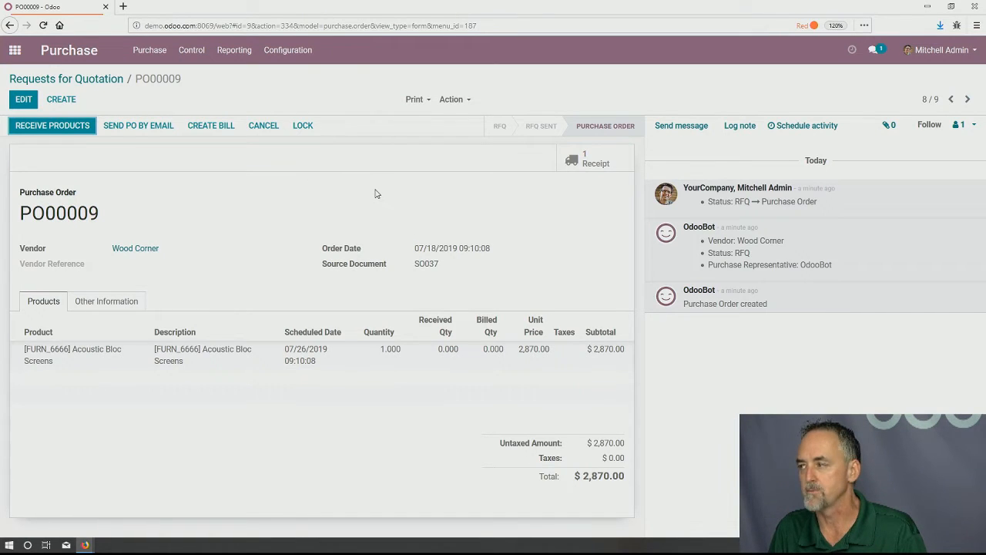
left_click(569, 162)
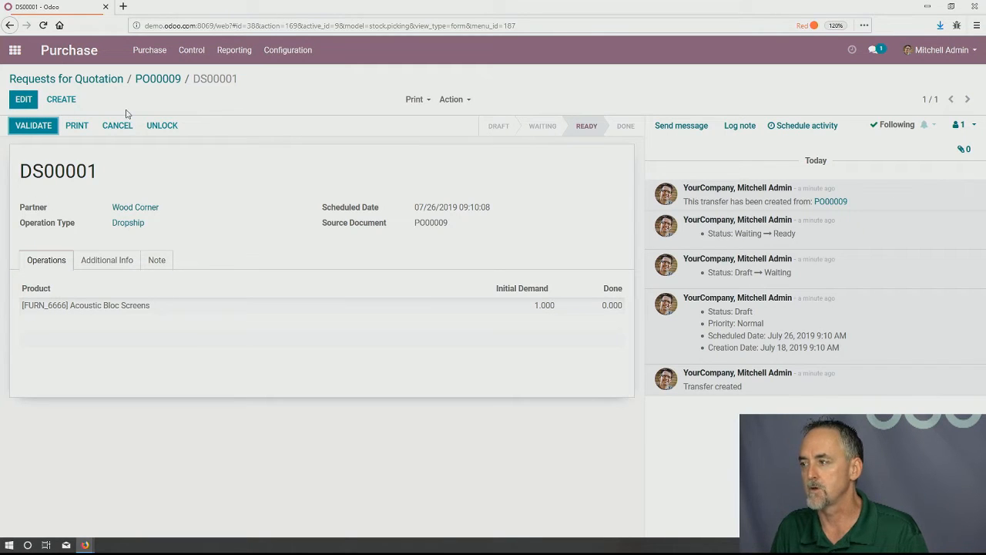
Open the ready Wood Corner transfer among Inventory's Dropship operations and validate it with the full quantity processed.
left_click(14, 50)
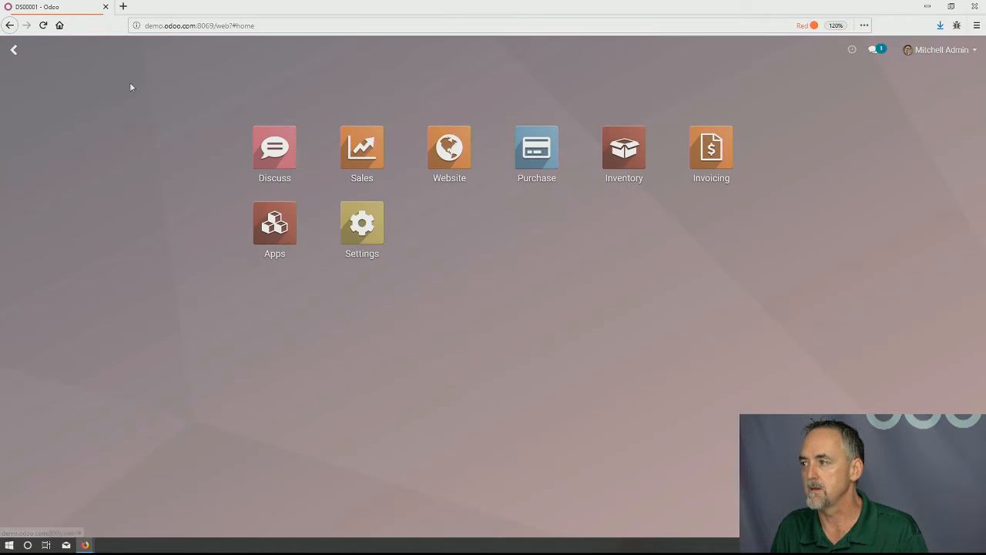
left_click(624, 151)
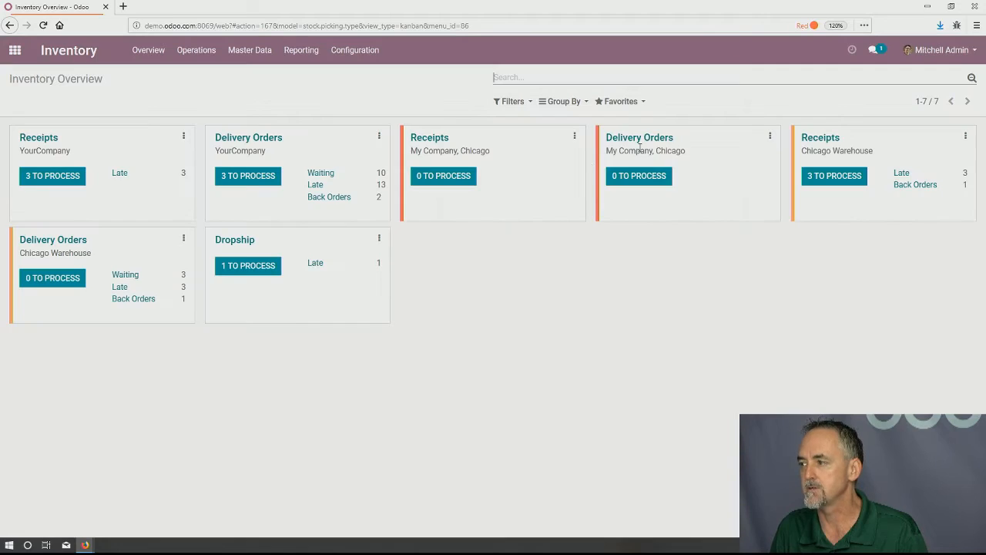
left_click(240, 270)
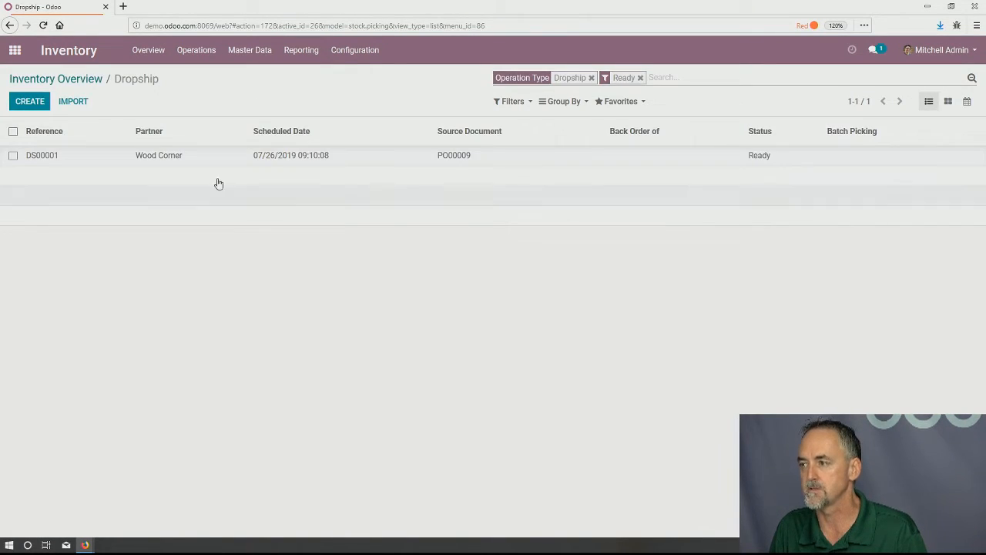
left_click(216, 162)
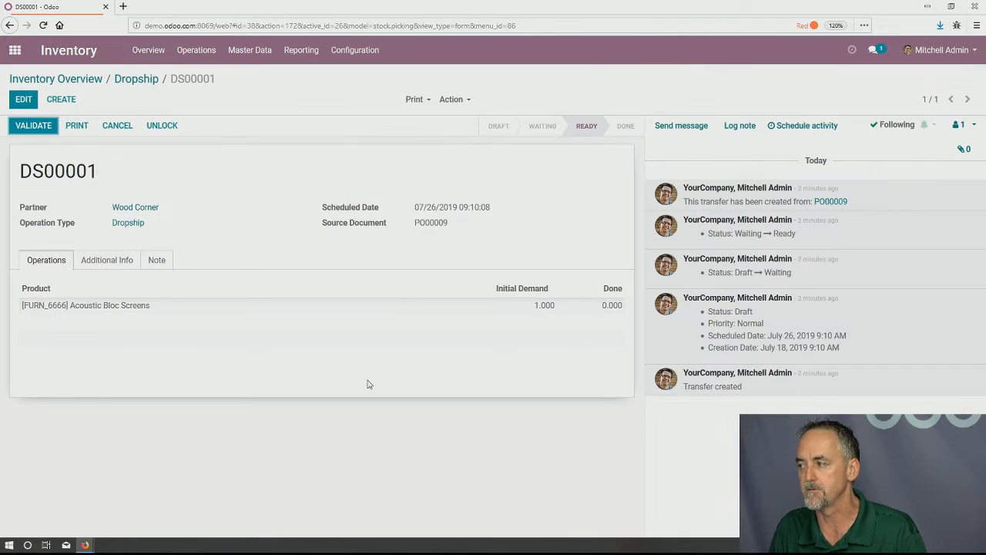
left_click(34, 127)
left_click(212, 164)
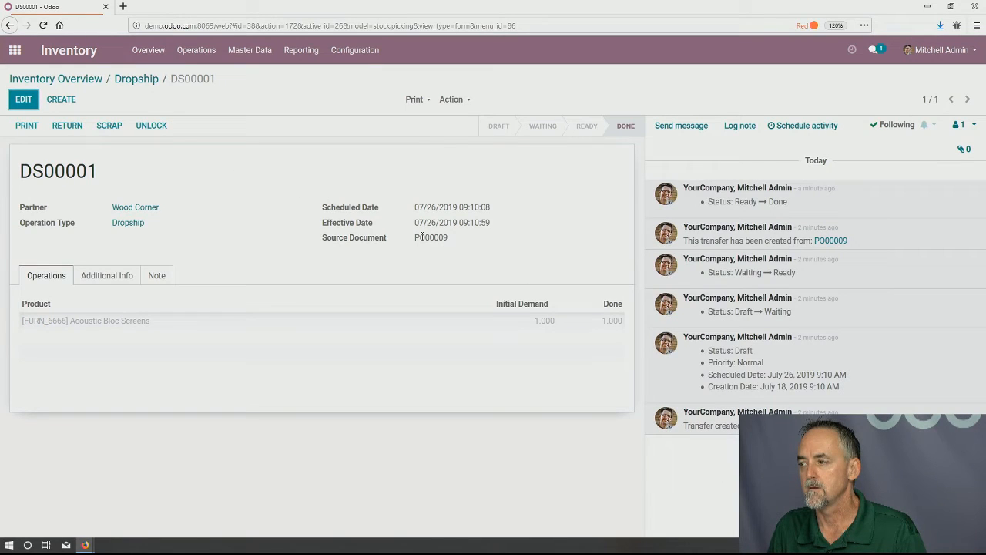
Search the Product Moves report by the validated dropship transfer's reference and expand the Acoustic Bloc Screens group.
double_click(89, 176)
key("ctrl+c")
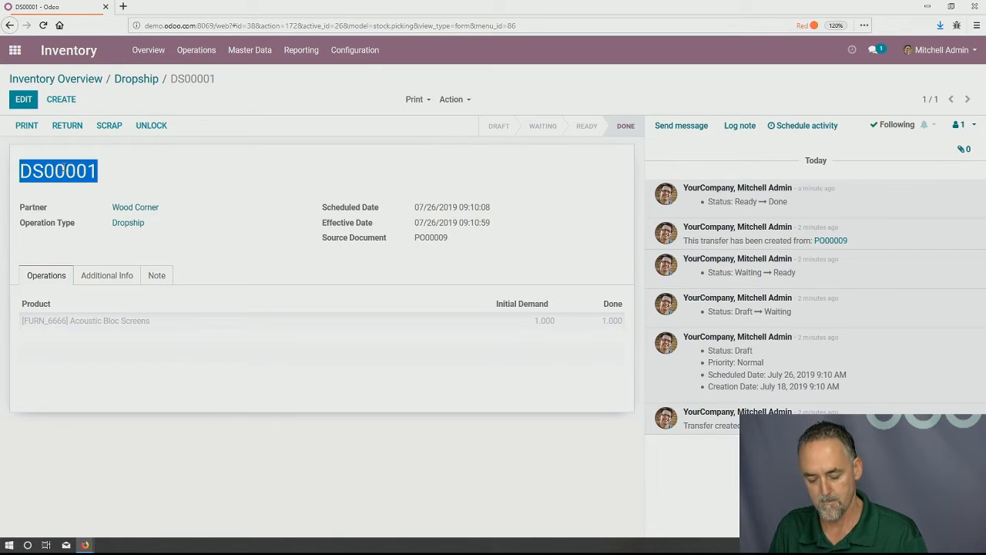
left_click(300, 51)
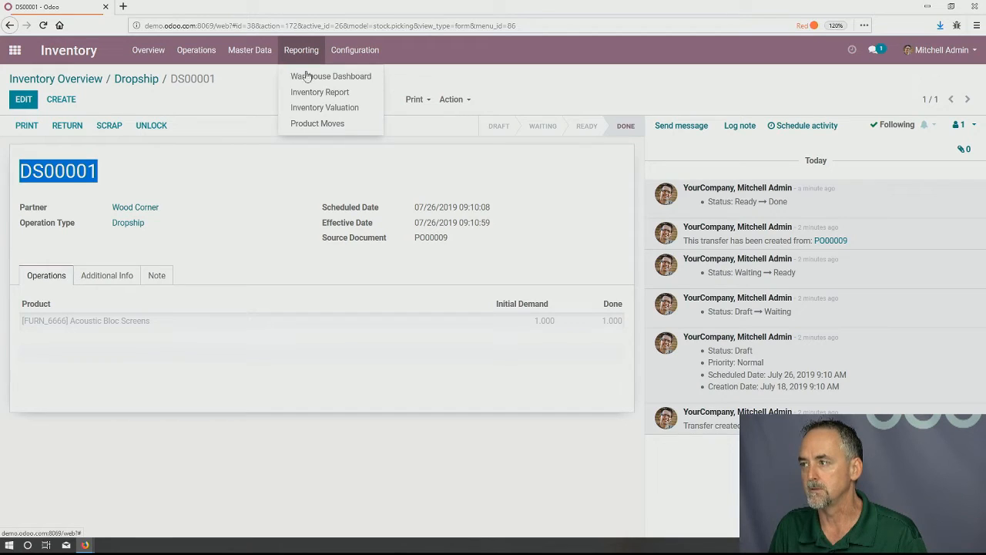
left_click(330, 124)
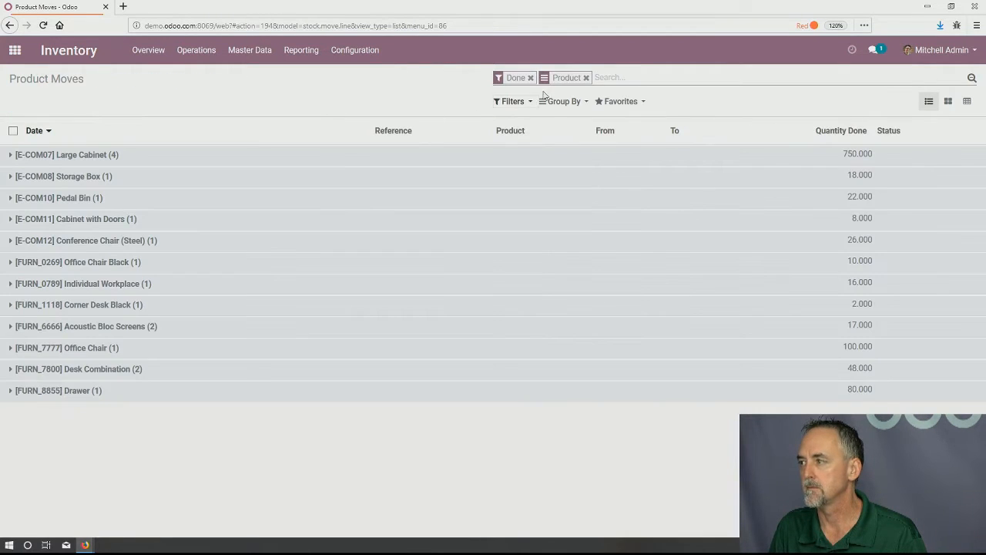
key("ctrl+v")
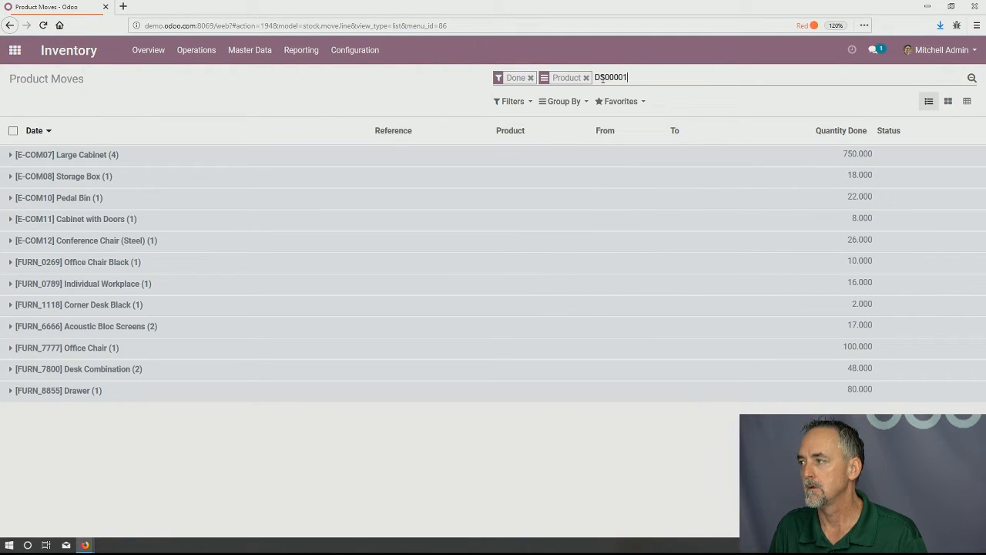
left_click(603, 95)
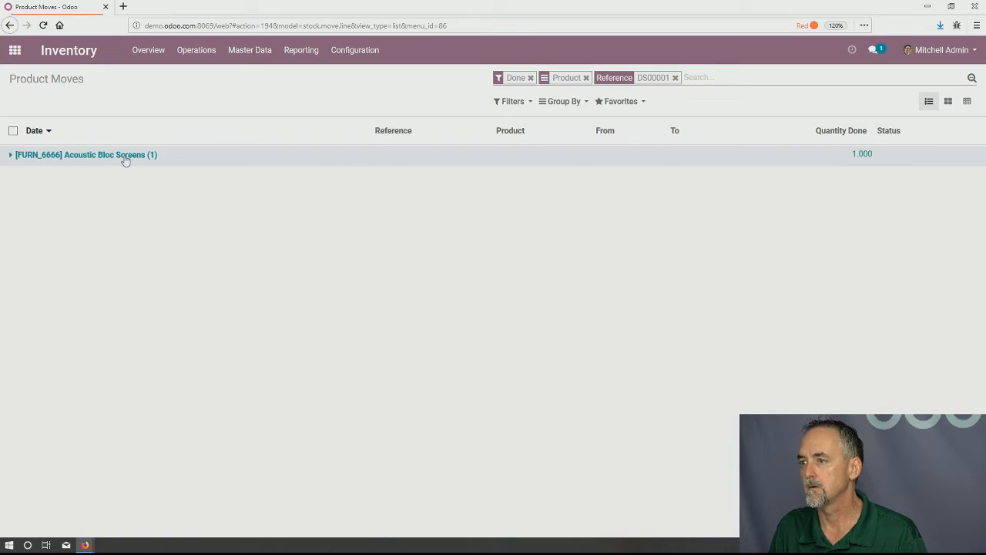
left_click(125, 156)
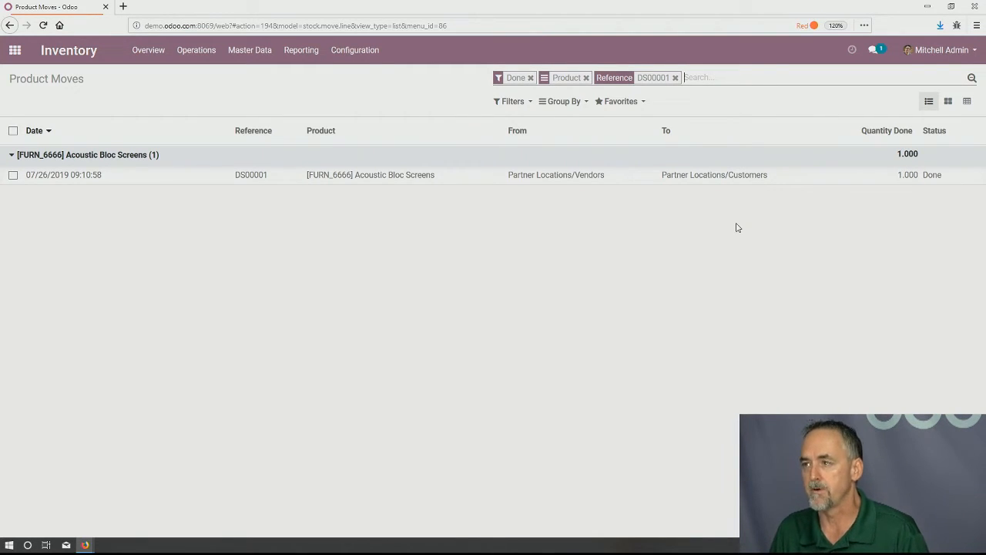
Check the YourCompany and Chicago Warehouse receipts in Inventory, removing the Ready filter from the Chicago Warehouse list.
left_click(16, 53)
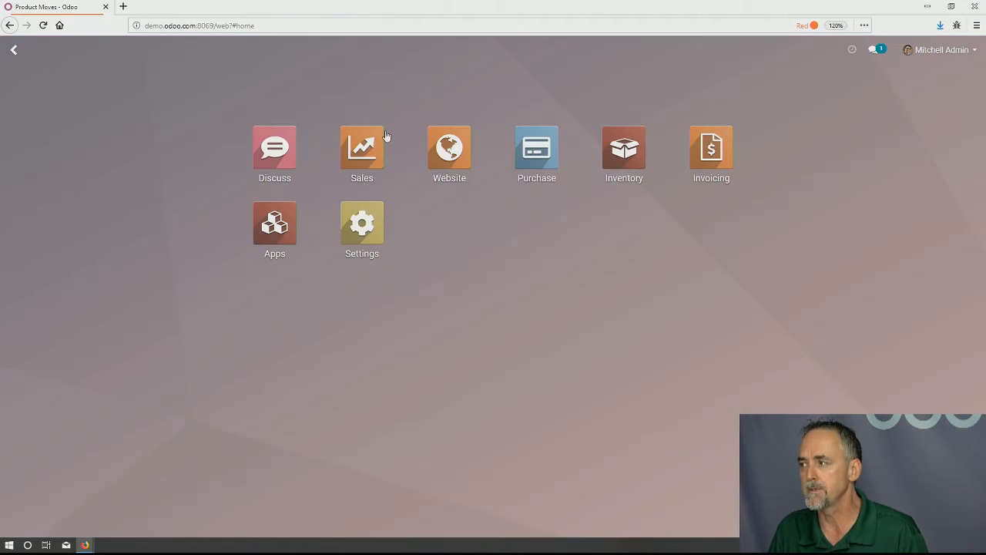
left_click(617, 149)
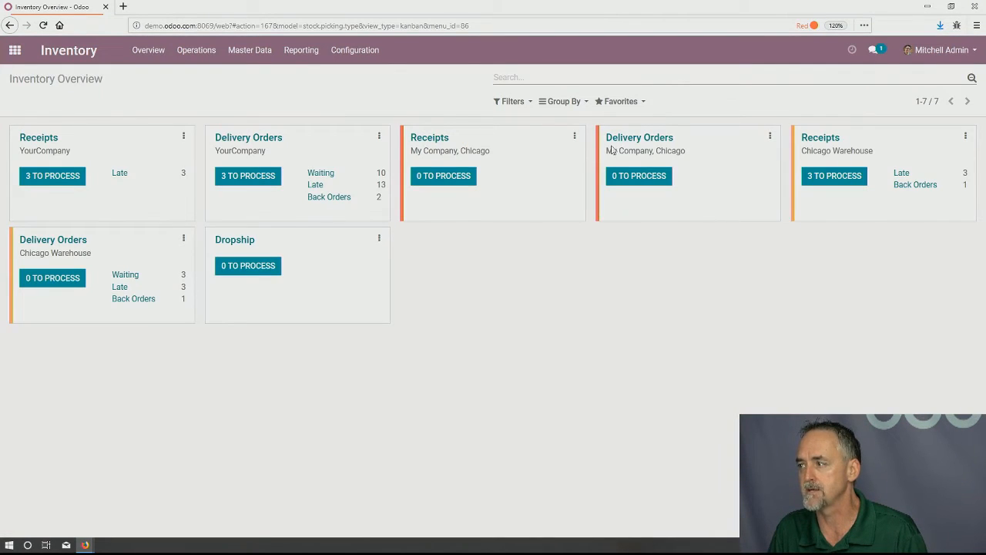
left_click(38, 138)
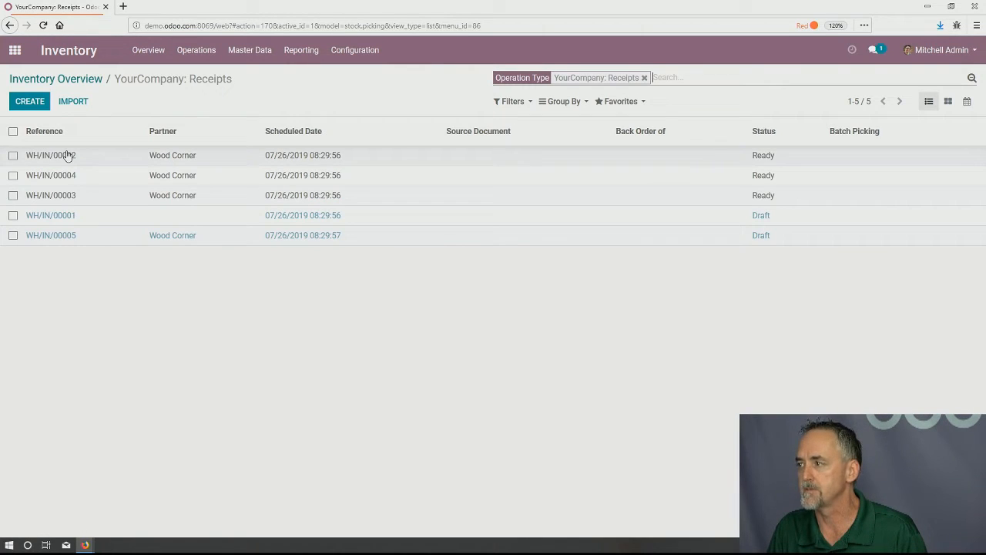
left_click(67, 80)
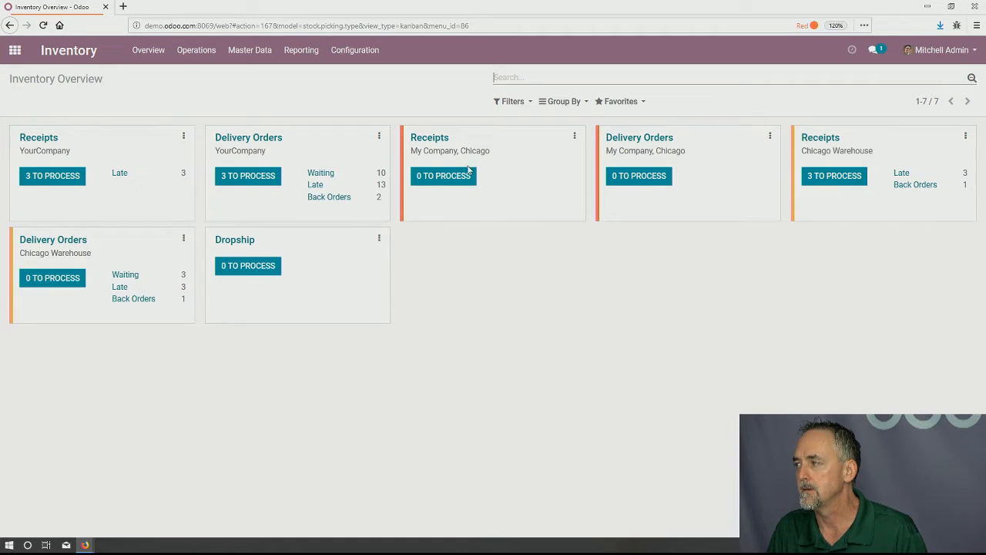
left_click(849, 177)
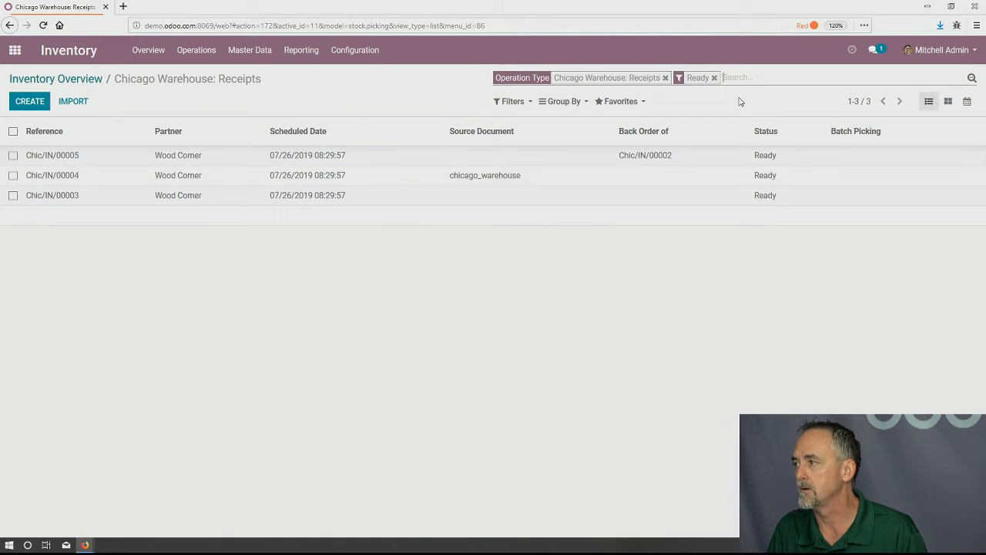
left_click(714, 77)
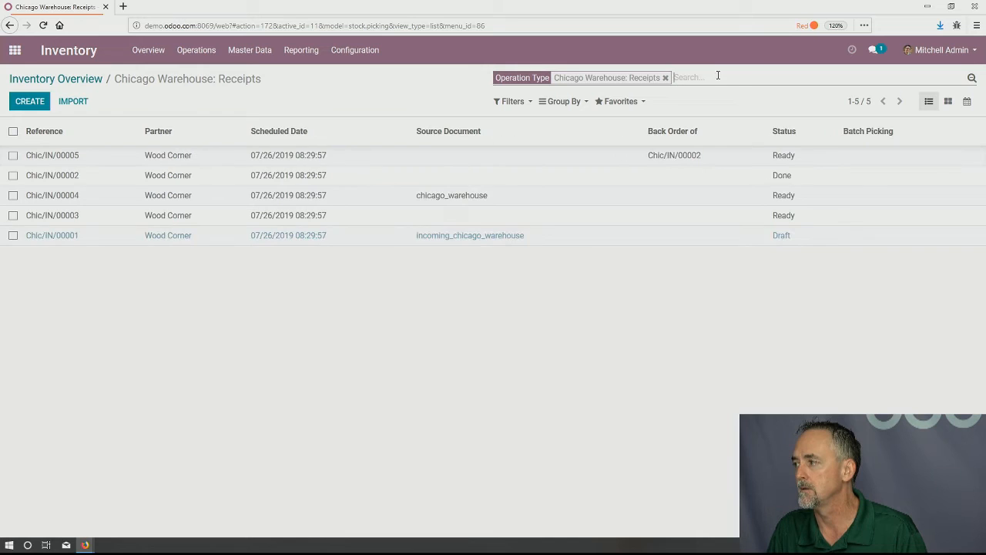
Open the completed Wood Corner receipt Chic/IN/00002 and create a return for 10 Office Chairs marked To Refund.
left_click(189, 178)
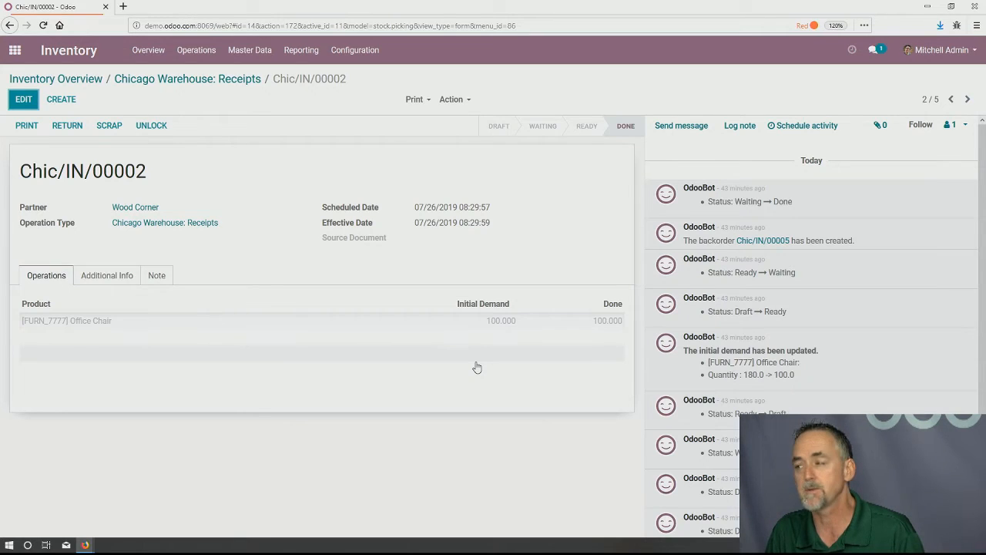
left_click(68, 126)
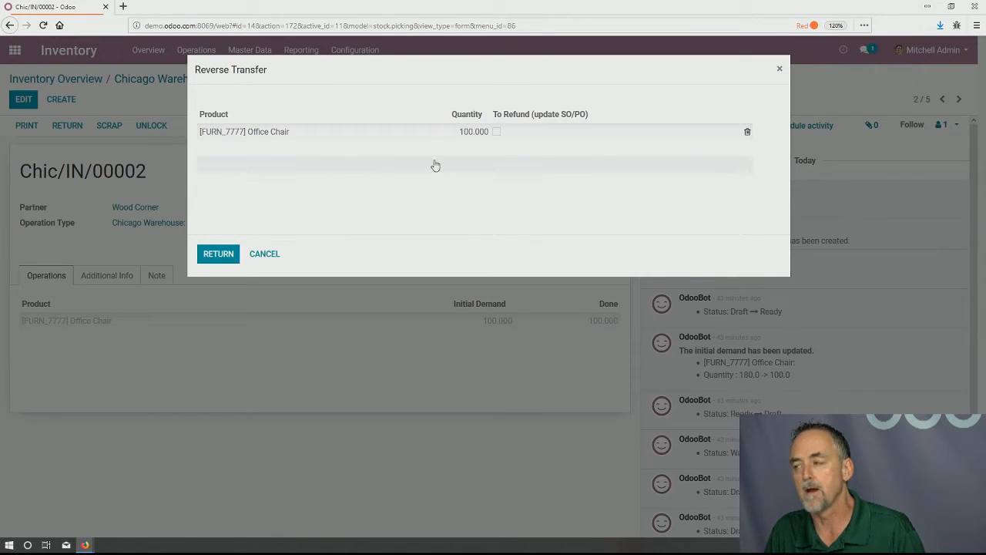
left_click(468, 134)
type("10")
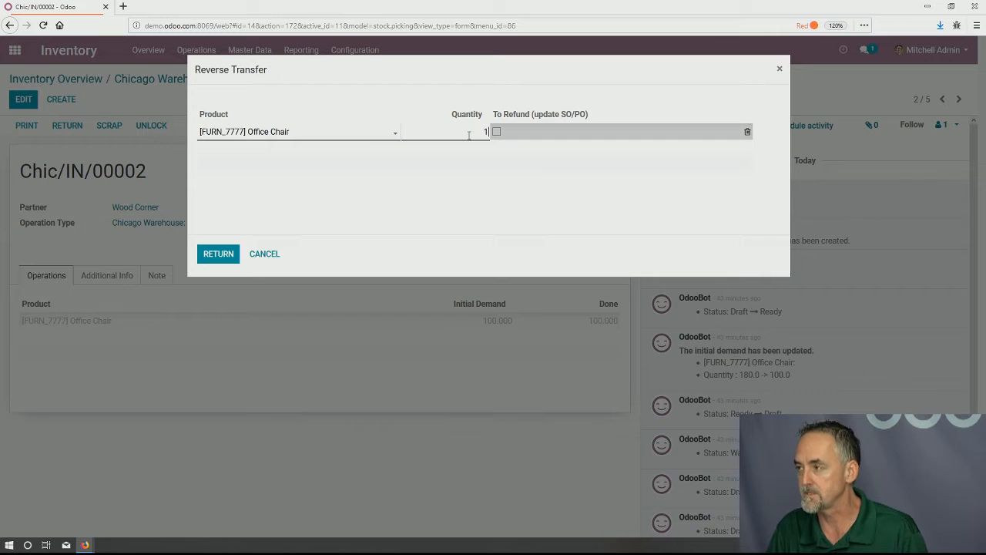
left_click(477, 155)
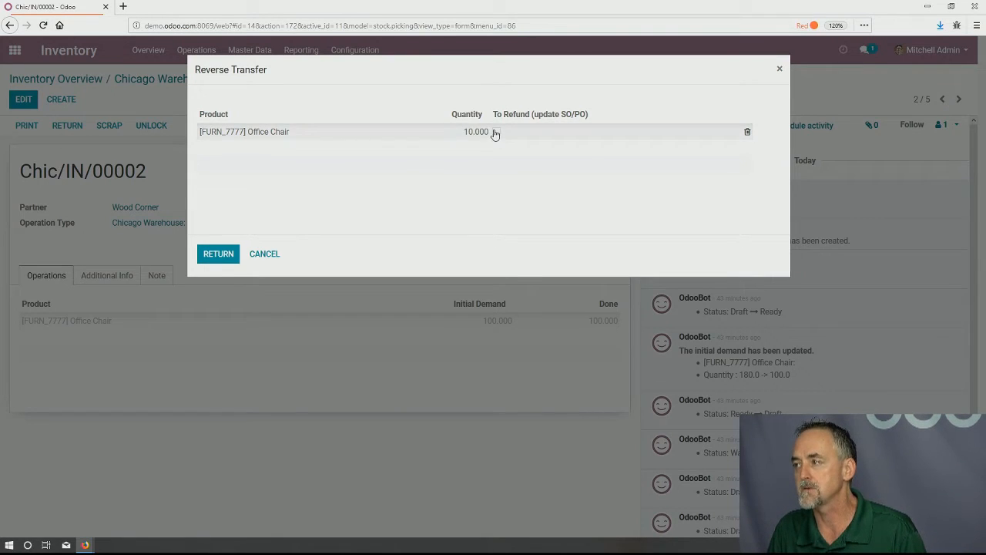
left_click(496, 132)
left_click(496, 195)
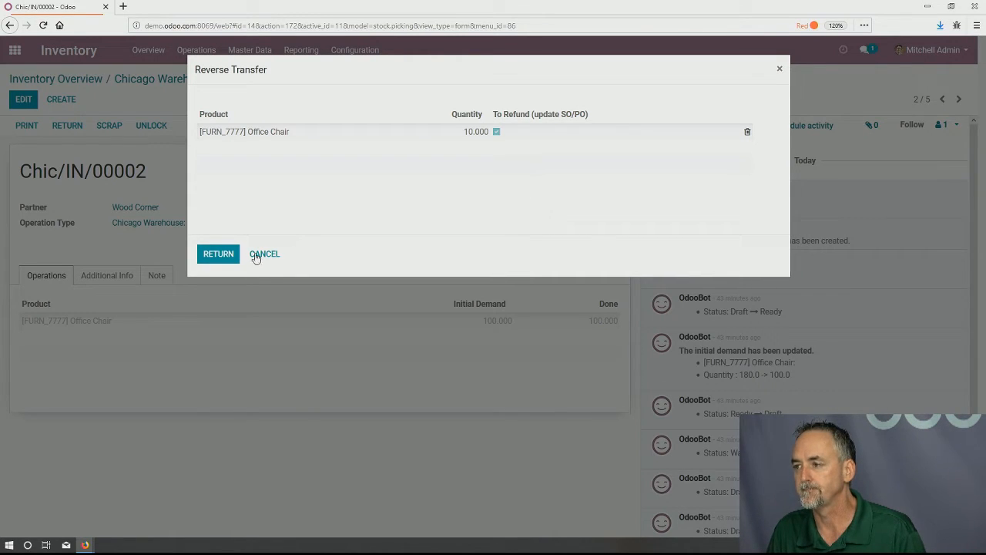
left_click(218, 255)
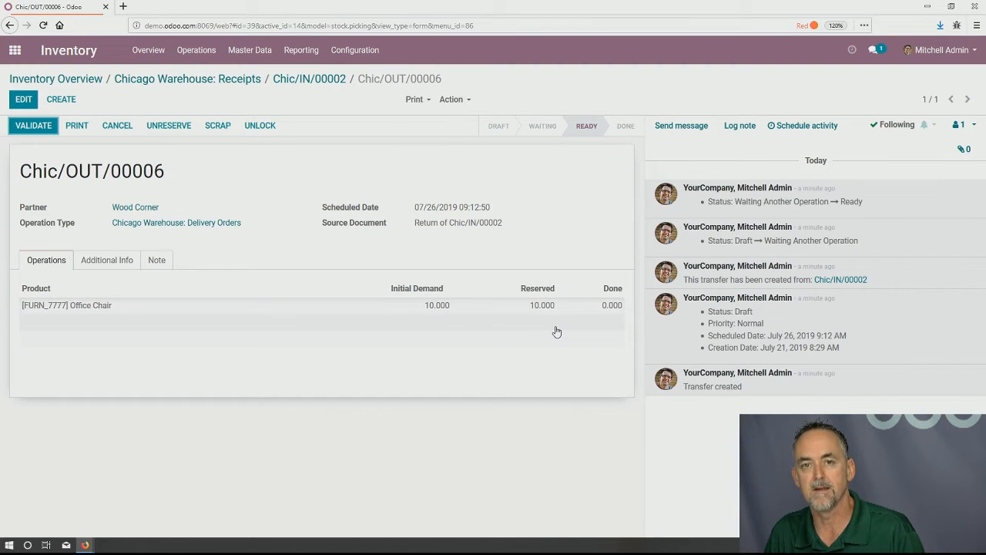
Validate the Office Chair return transfer with all reserved quantities processed and go back to receipt Chic/IN/00002.
left_click(39, 128)
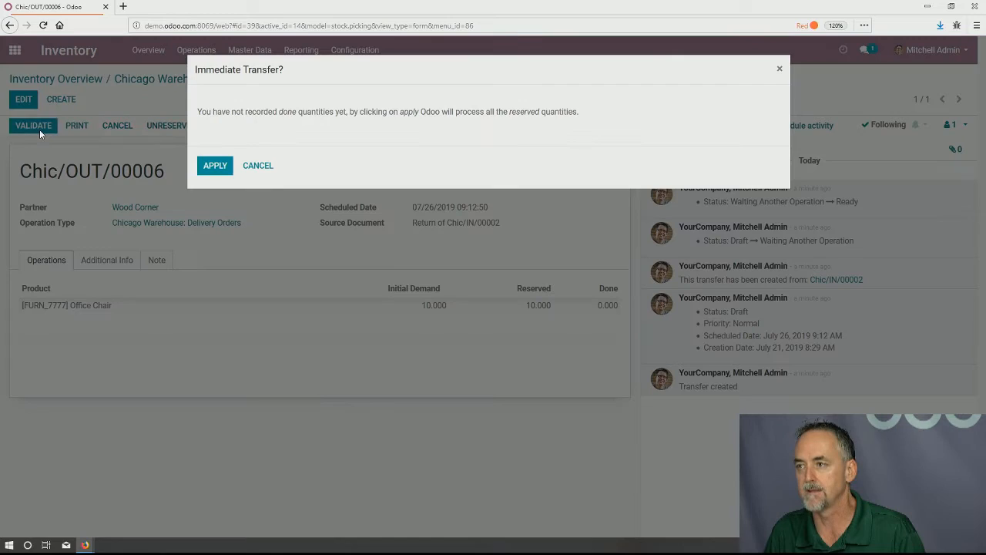
left_click(216, 165)
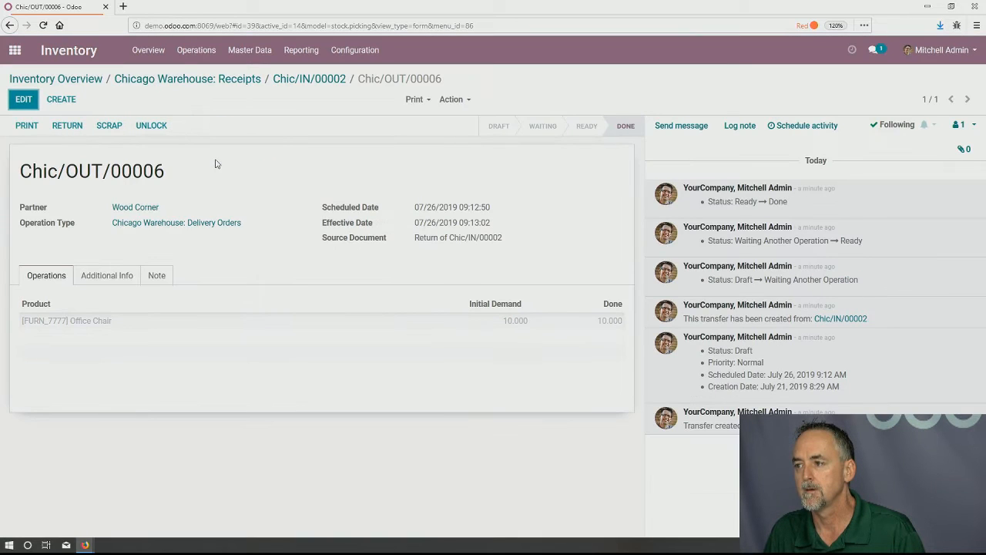
left_click(309, 80)
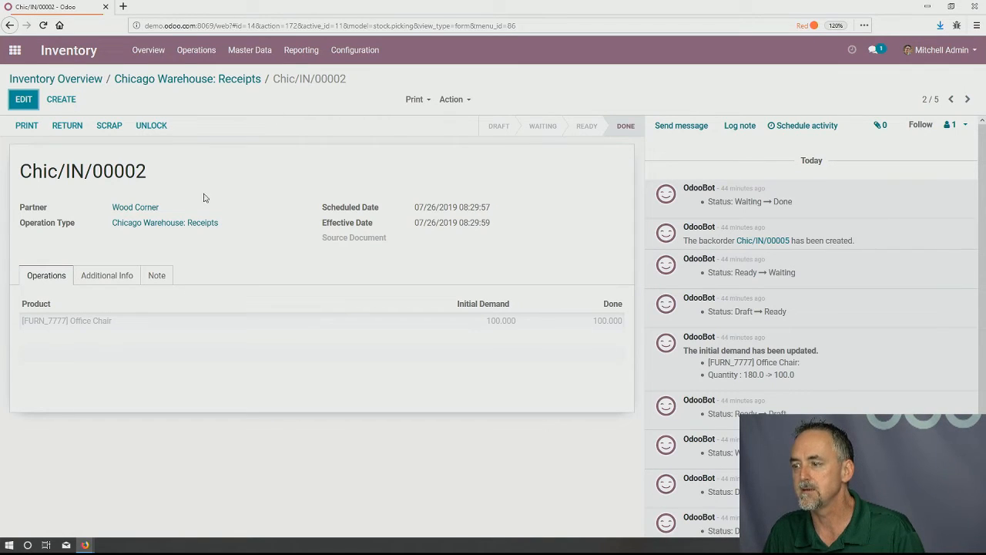
Review the additional information, note and operations of receipt Chic/IN/00002.
left_click(117, 277)
left_click(159, 277)
left_click(114, 278)
left_click(42, 277)
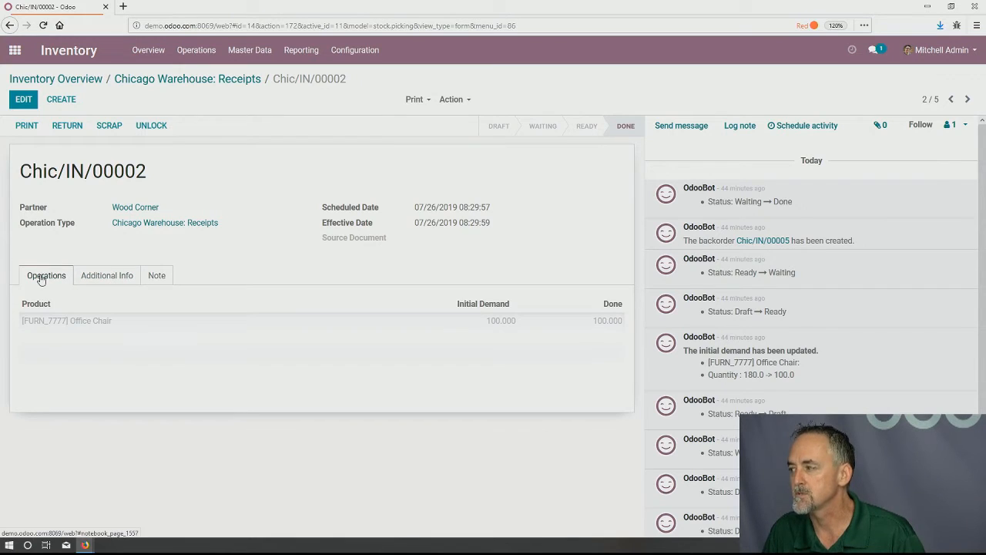
left_click_drag(981, 240, 585, 154)
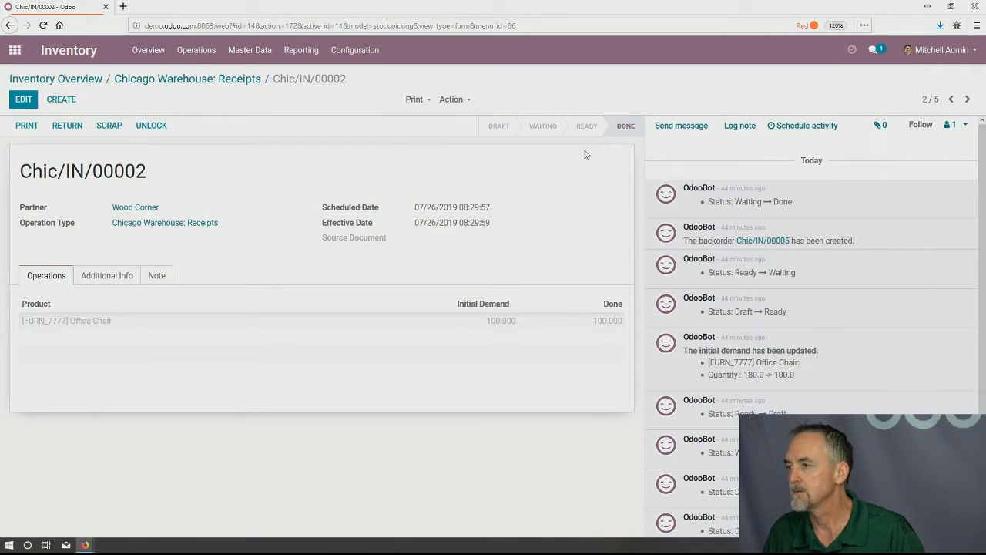
Start a new request for quotation in Purchase and create a vendor named "Vendor" for it.
left_click(15, 51)
left_click(536, 151)
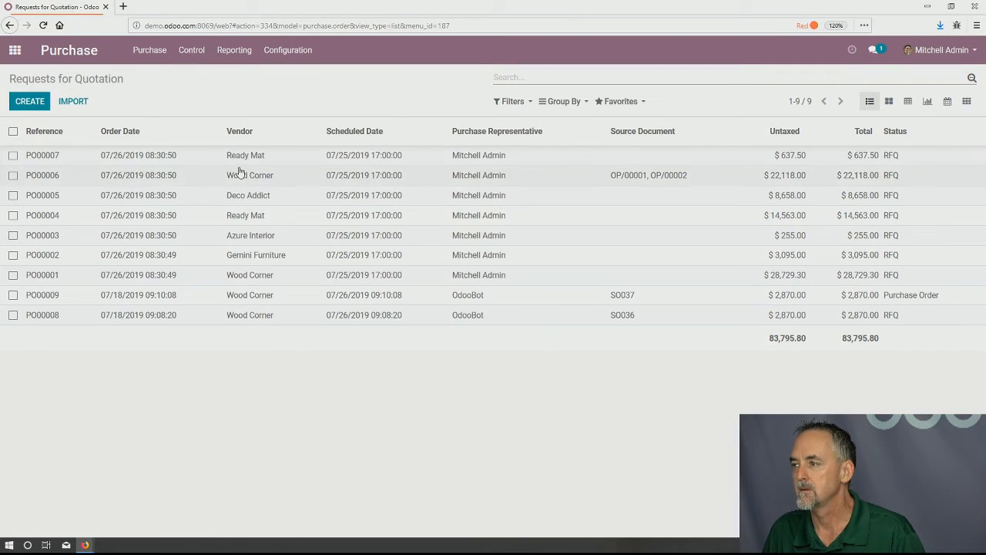
left_click(30, 101)
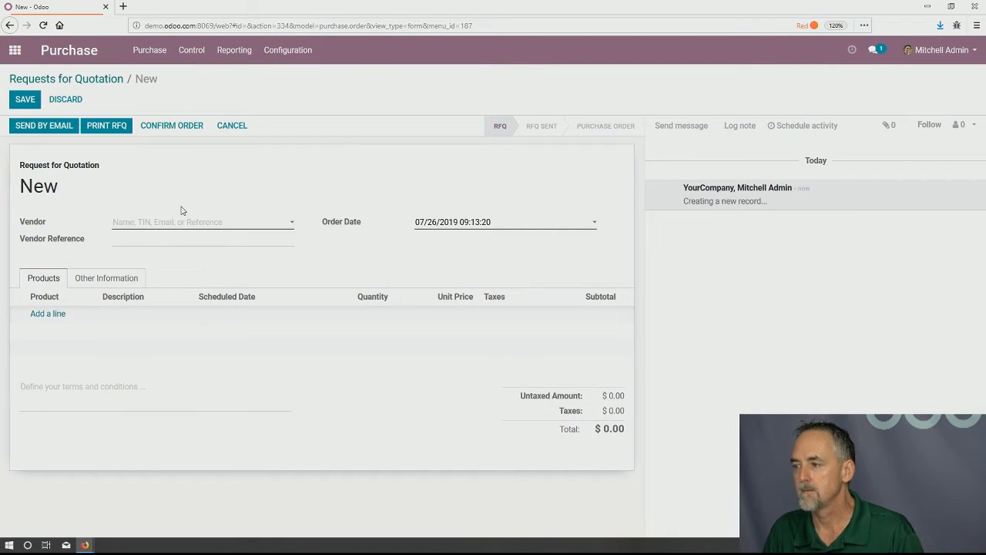
type("Vendor")
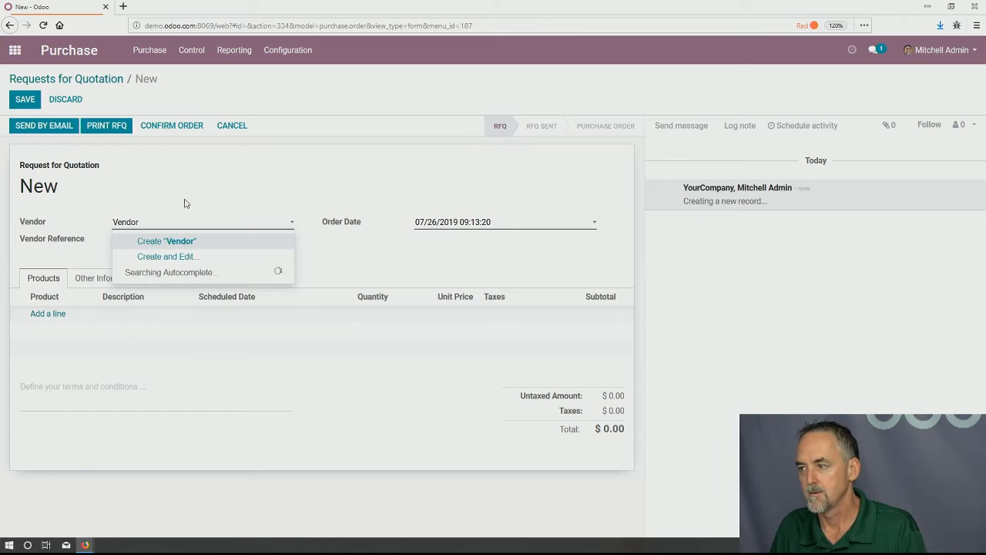
left_click(198, 241)
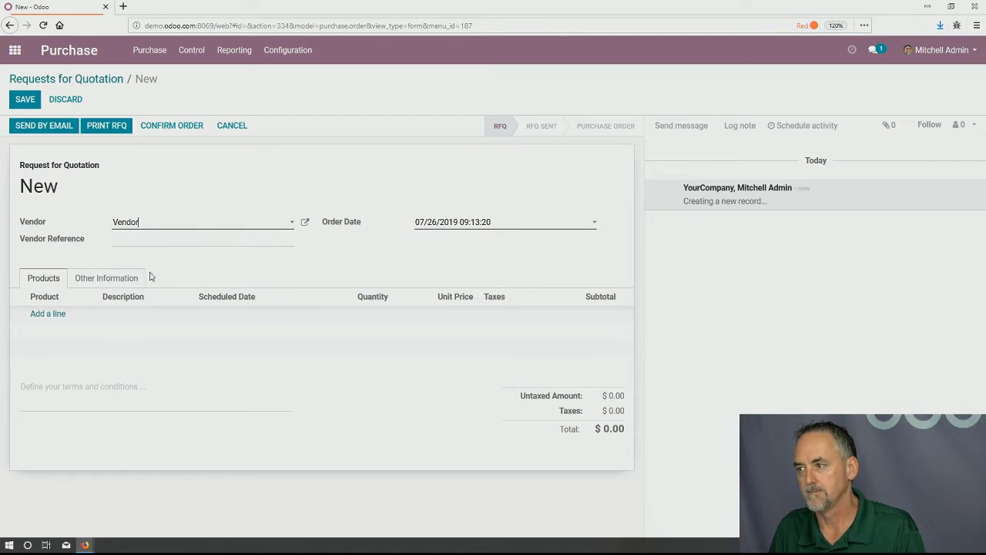
Add the Customizable Desk (Aluminium, Black) at a unit price of 100 and confirm the order.
left_click(54, 315)
left_click(114, 340)
type("100")
left_click(450, 265)
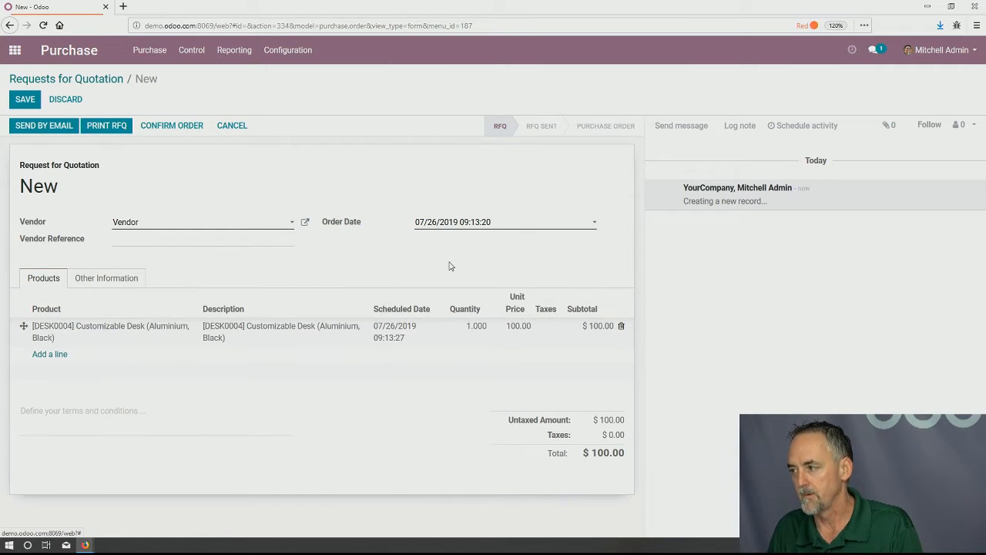
left_click(158, 128)
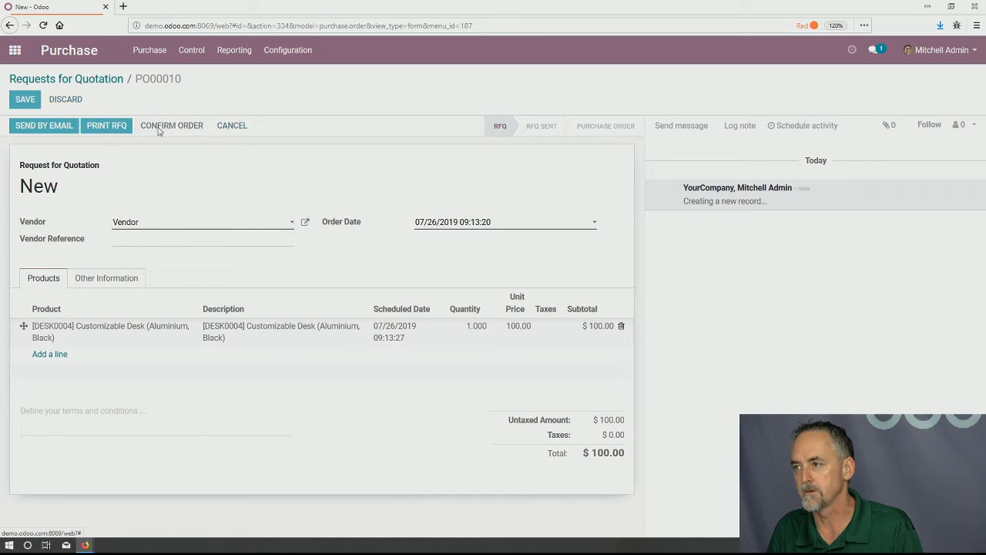
Check the new Customizable Desk order among the purchase orders and return to the requests for quotation list.
left_click(149, 50)
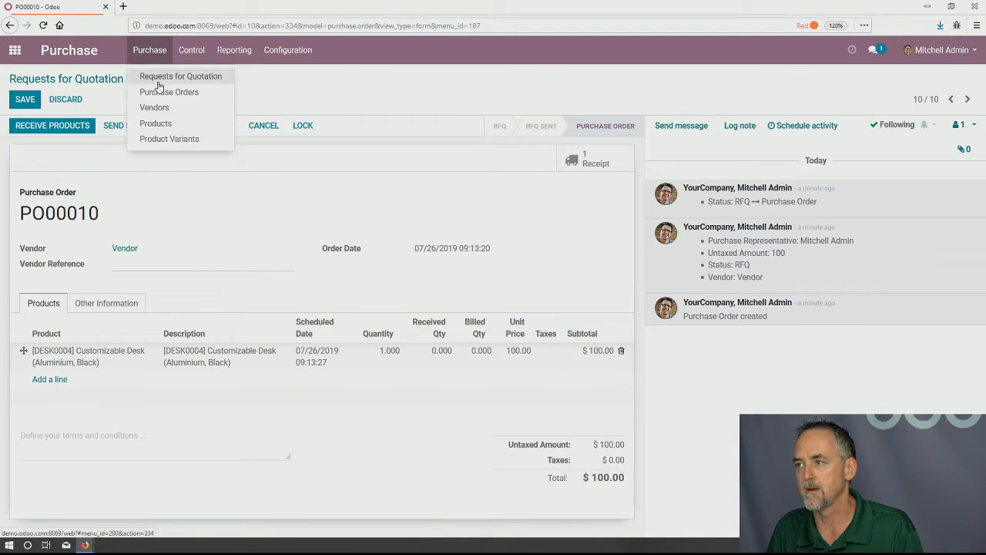
left_click(160, 91)
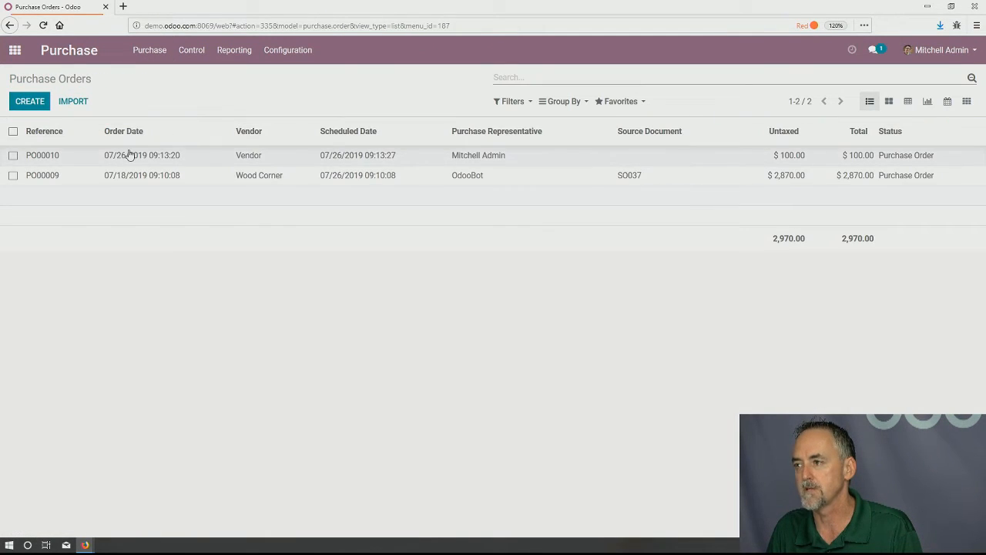
left_click(128, 154)
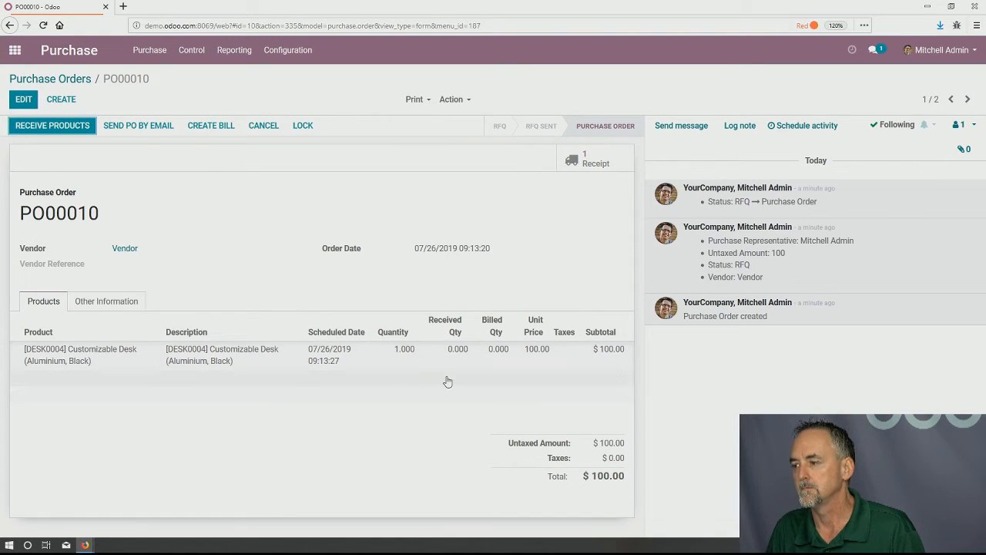
left_click(78, 79)
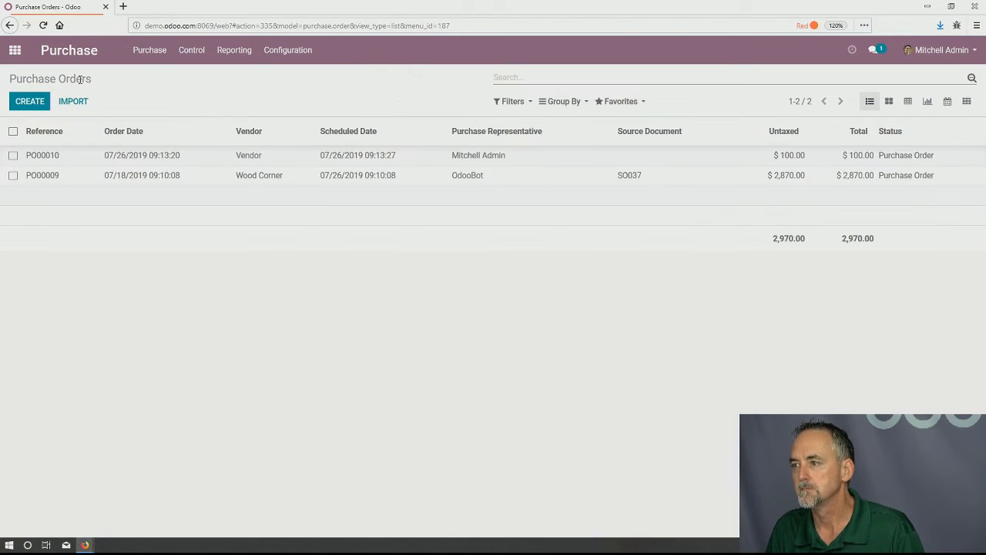
left_click(143, 52)
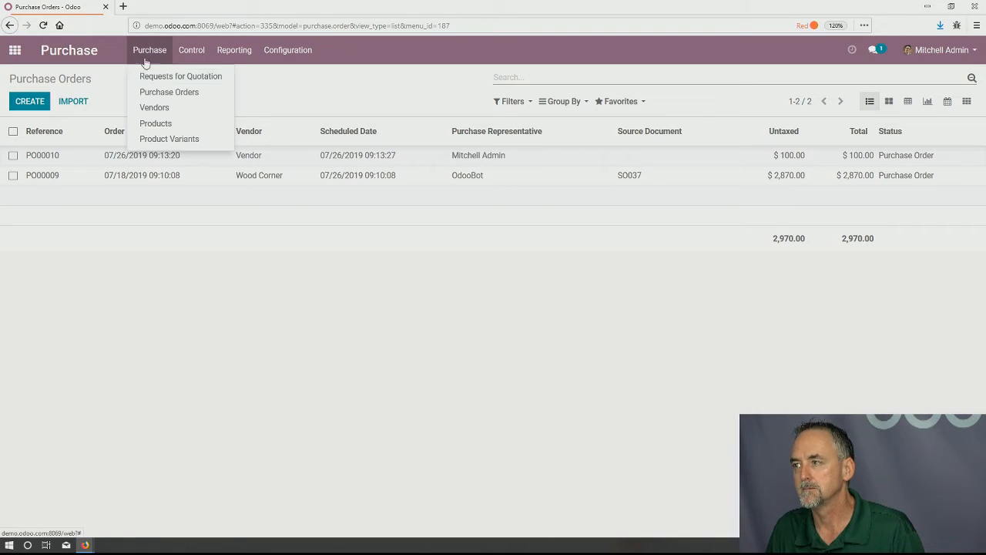
left_click(154, 77)
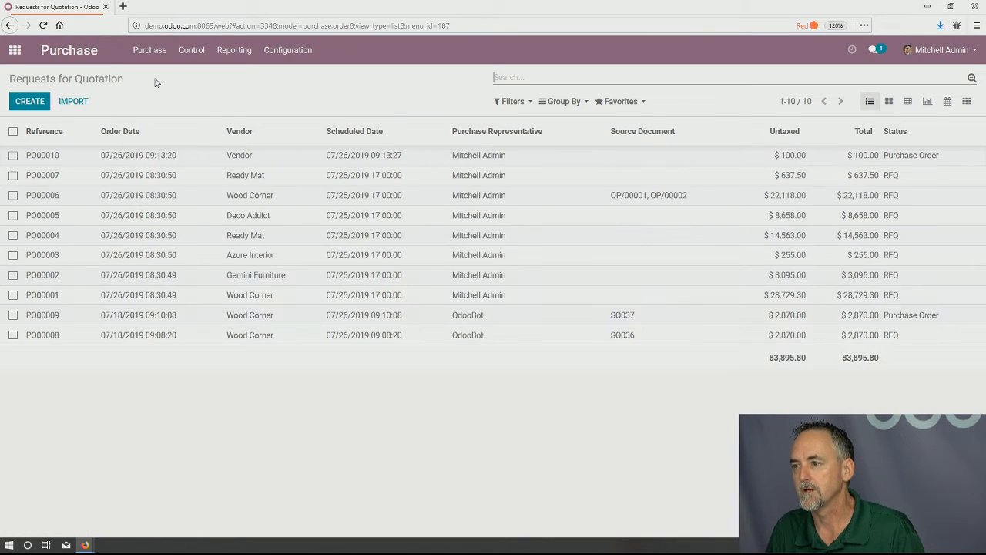
Open the Customizable Desk purchase order from Vendor, cancel it and set it back to draft.
left_click(213, 158)
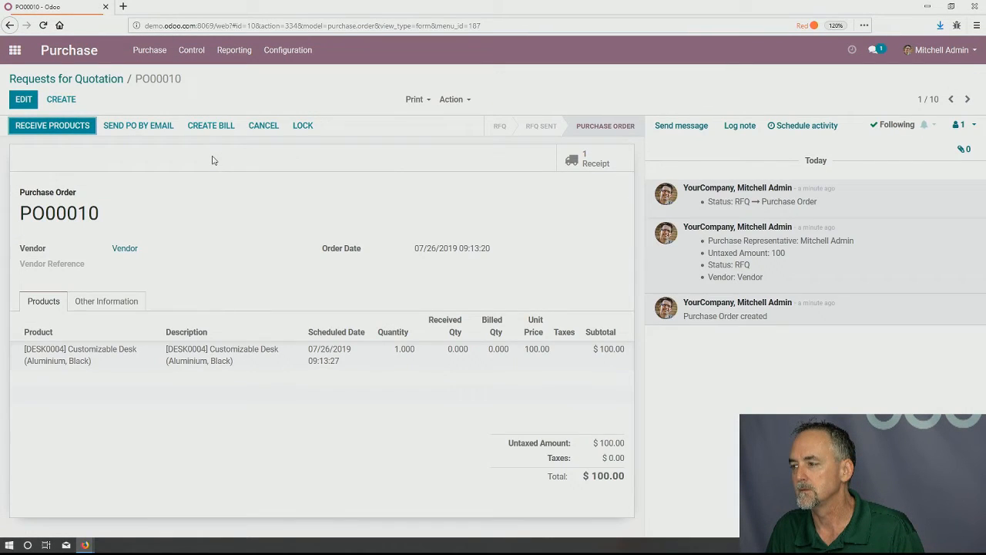
left_click(264, 125)
left_click(34, 127)
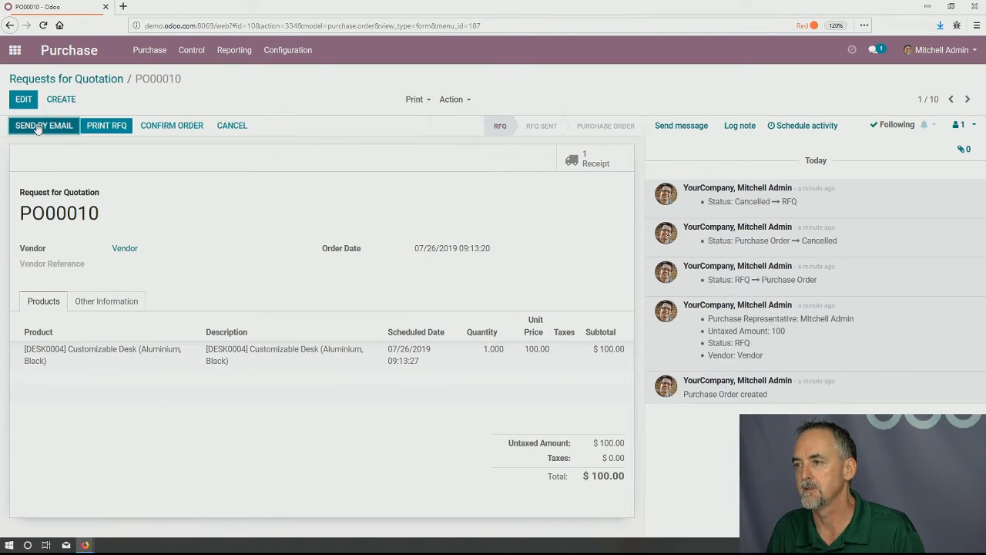
left_click(499, 349)
left_click(221, 277)
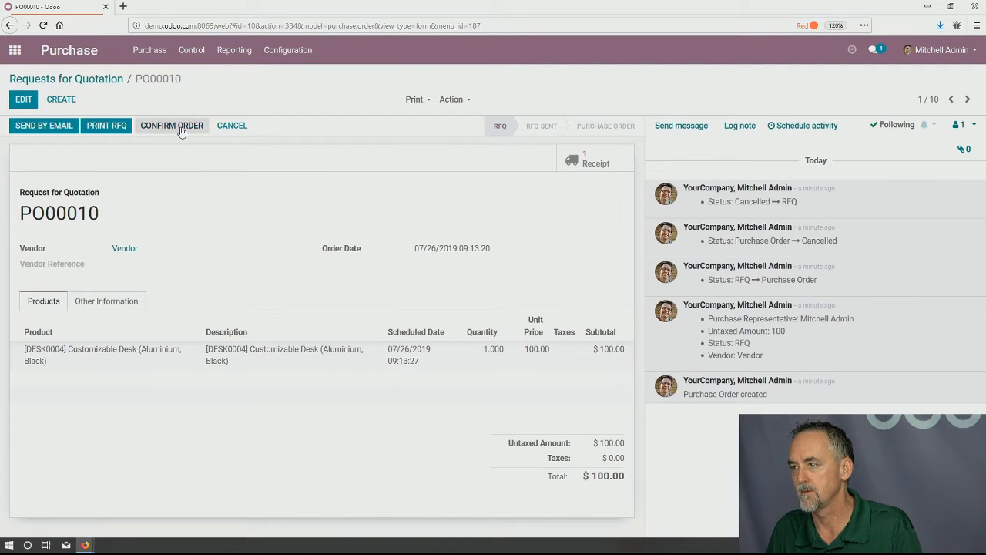
Create another request for quotation for Vendor with a product line for [FURN_7777] Office Chair.
left_click(70, 101)
type("Vendor")
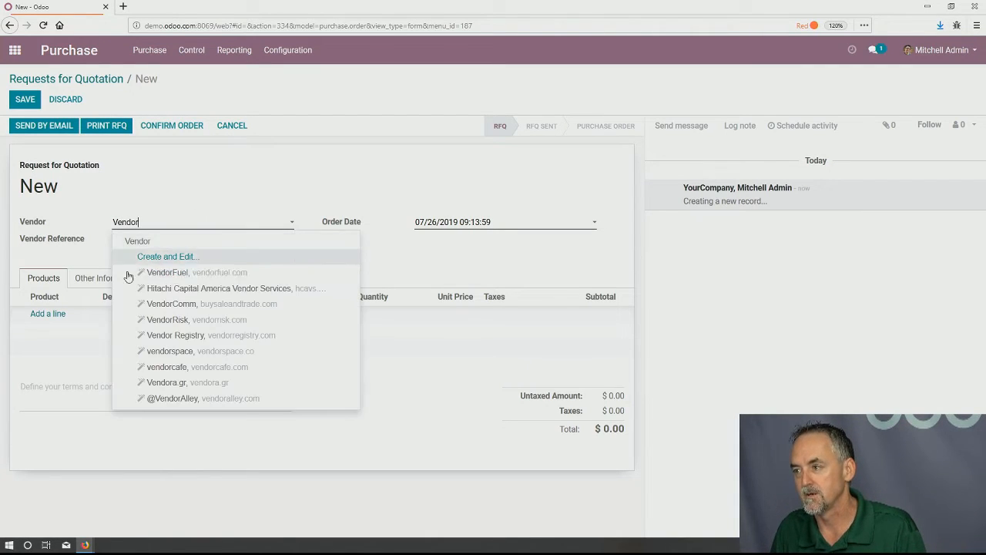
left_click(174, 244)
left_click(54, 315)
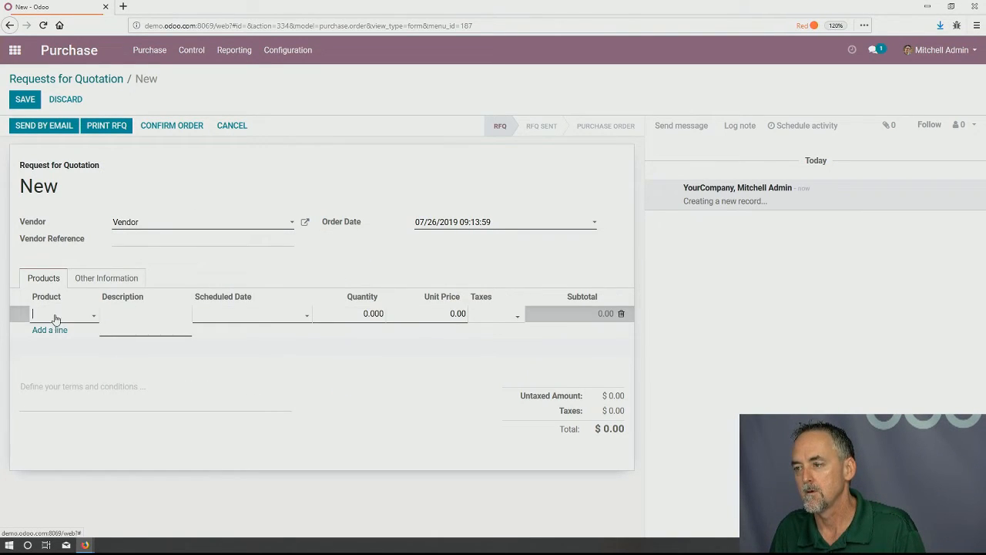
type("Chr")
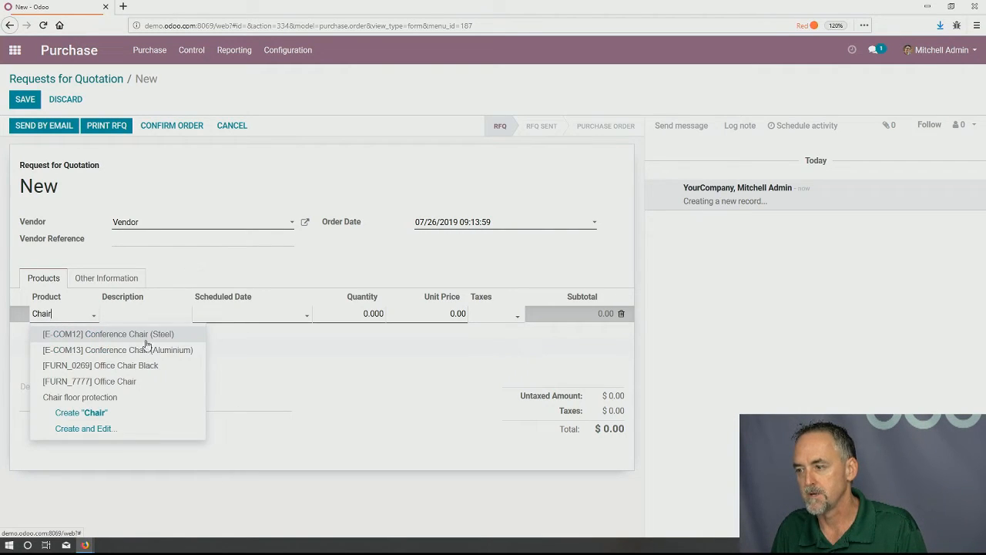
left_click(137, 379)
Set the Office Chair line's quantity to 100 and its unit price to 25.
left_click(352, 315)
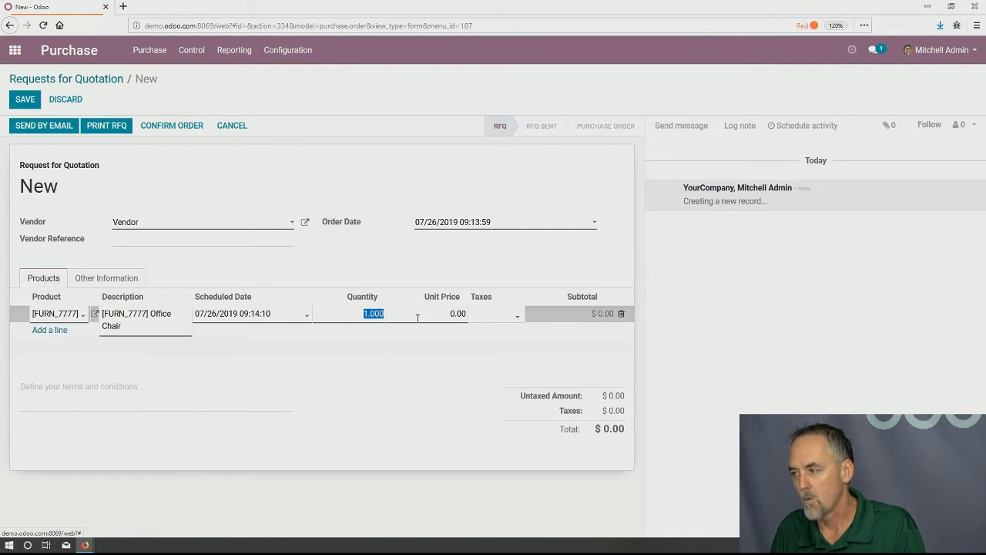
type("100")
left_click(442, 276)
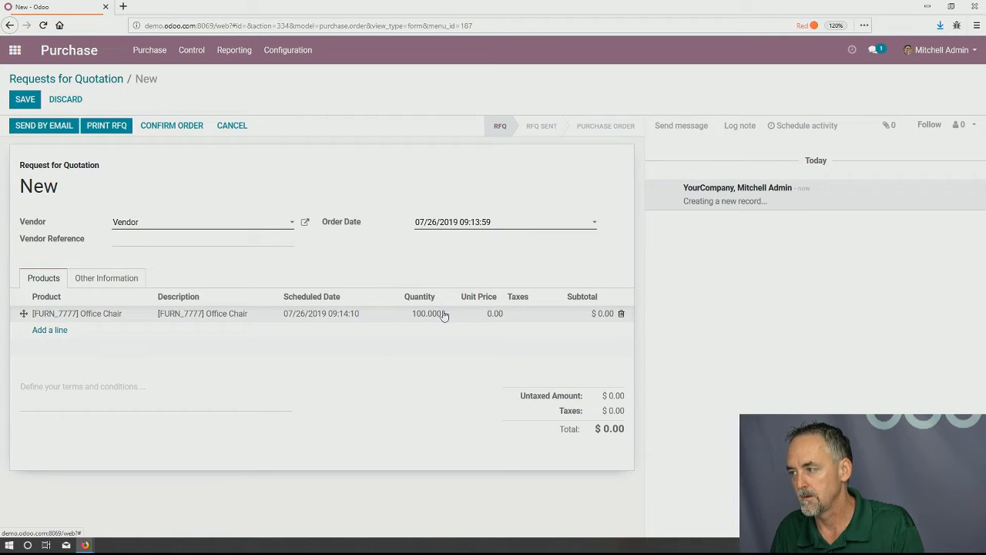
left_click(472, 313)
key("BackSpace")
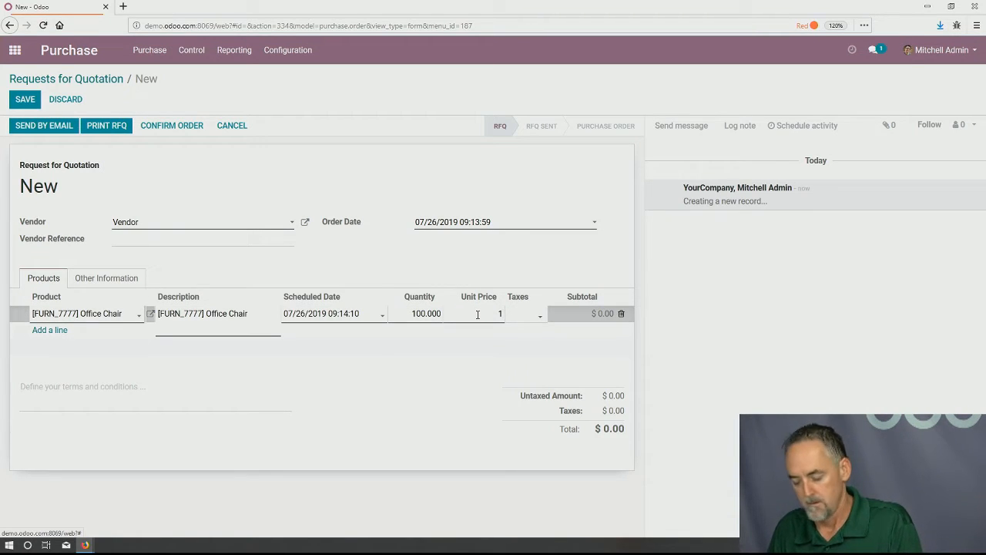
type("25")
left_click(519, 262)
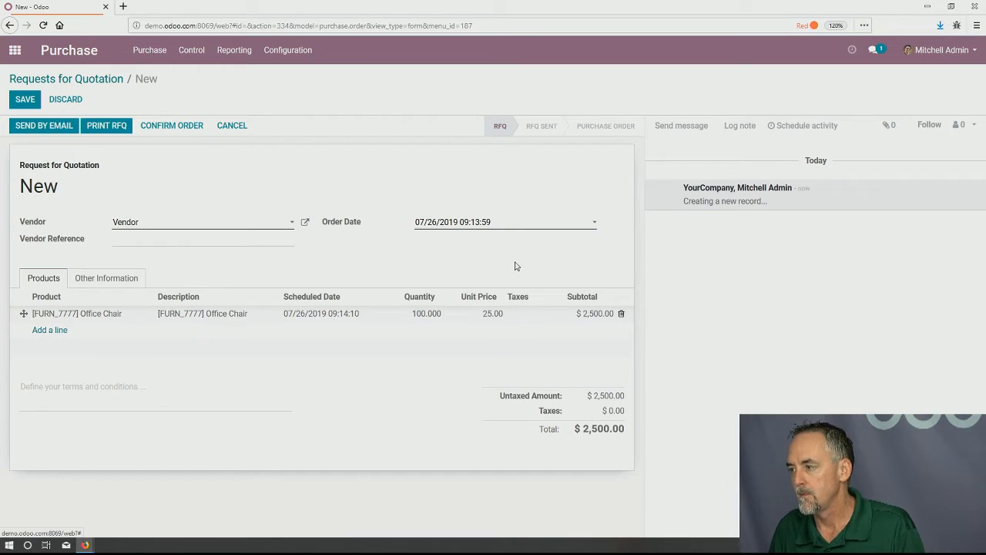
Confirm the Office Chair purchase order and open its receipt.
left_click(185, 130)
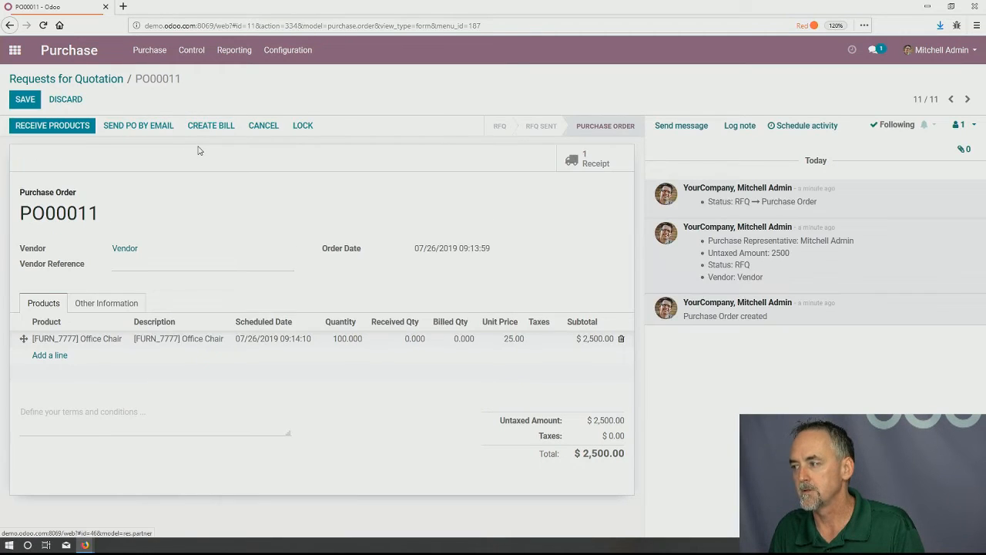
left_click(606, 159)
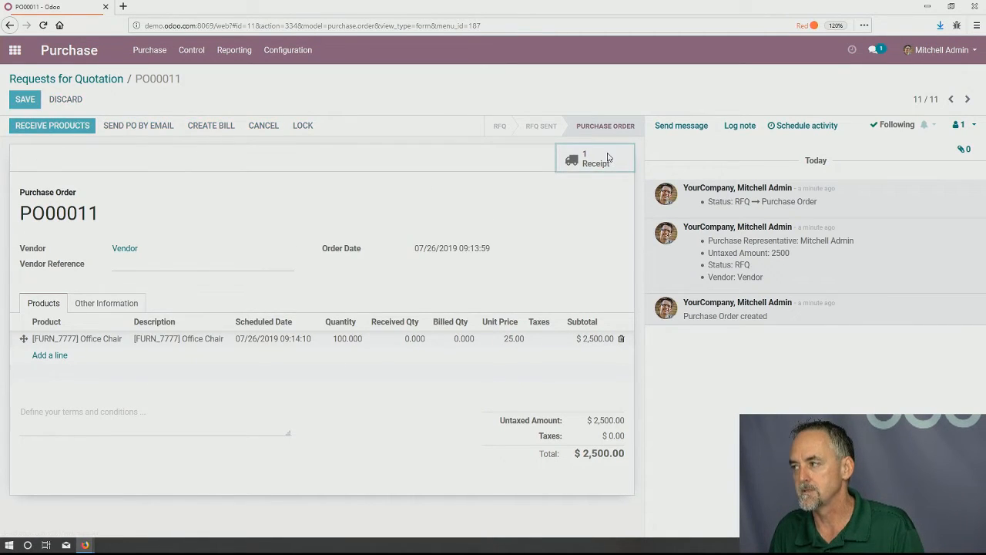
Validate the Office Chair receipt for all reserved quantities and start a return from it.
left_click(42, 125)
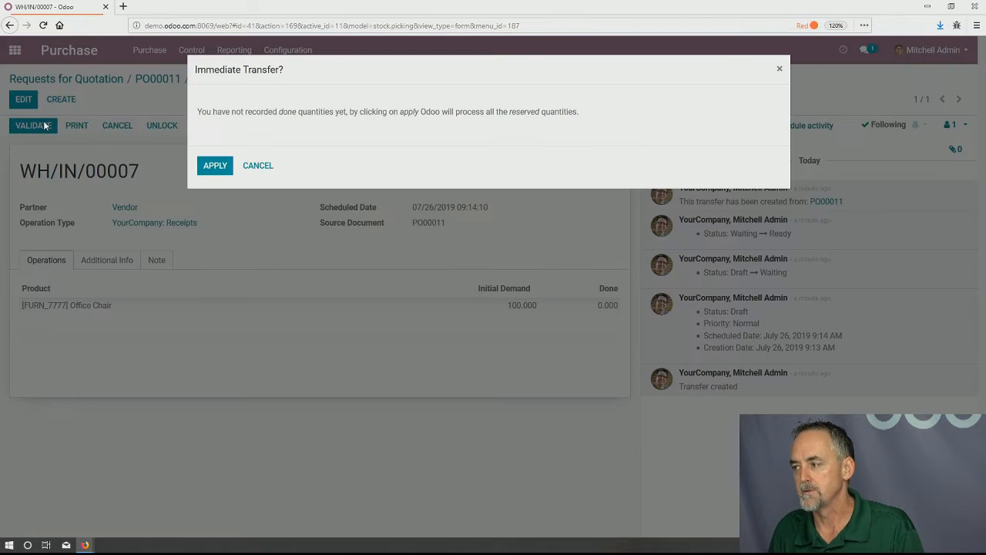
left_click(218, 165)
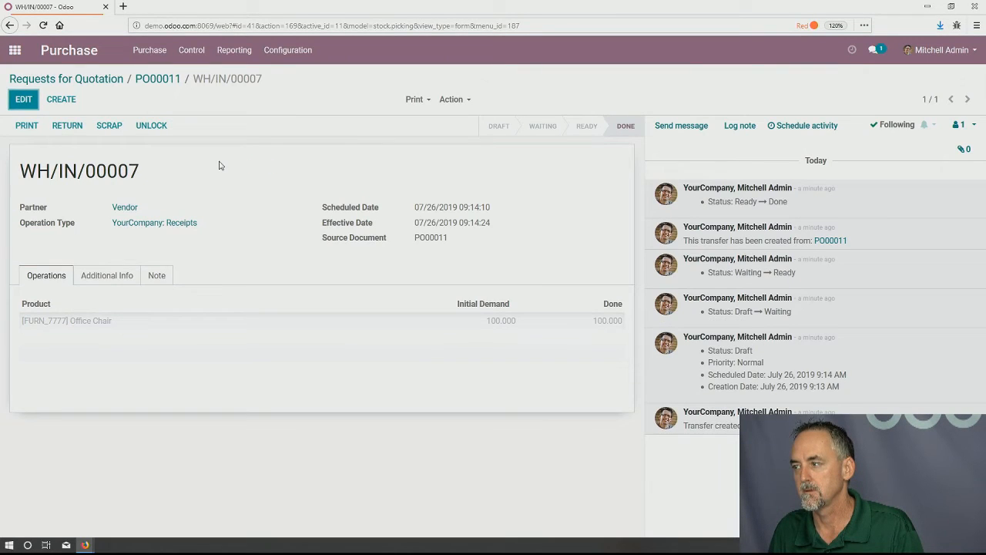
left_click(68, 124)
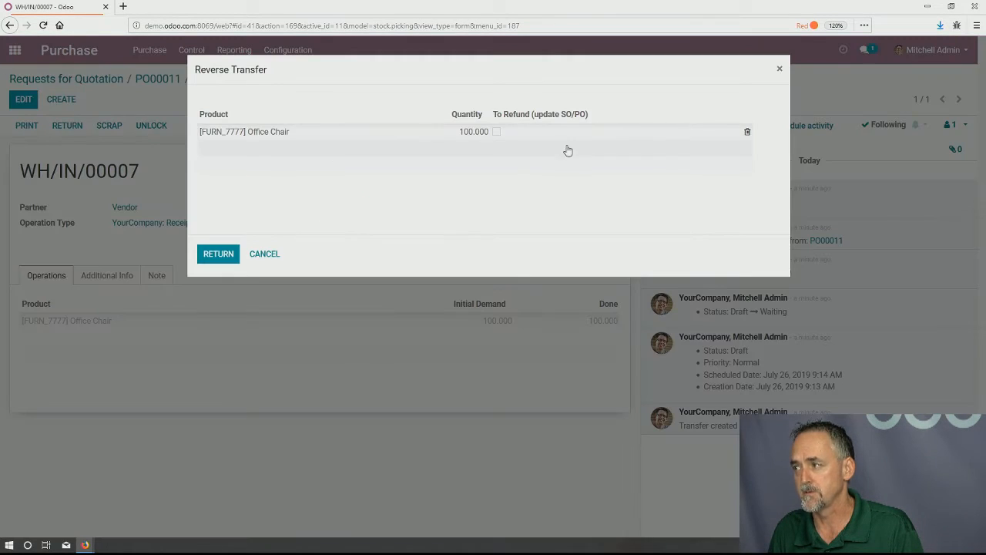
Create the return for 10 Office Chairs, marked to refund so the purchase order is updated.
left_click(487, 138)
key("BackSpace")
type("10")
left_click(497, 133)
left_click(432, 195)
left_click(226, 255)
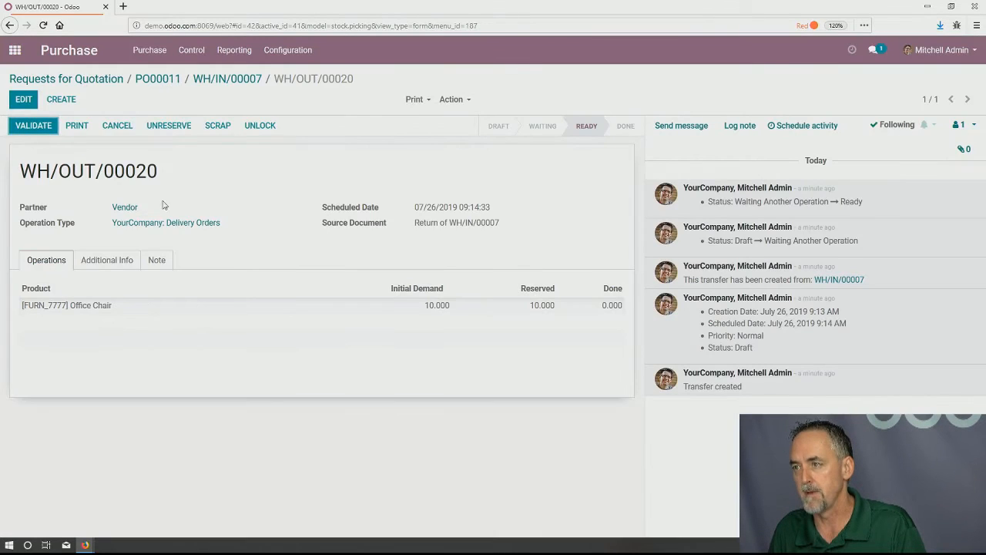
Validate the return delivery for all reserved quantities and create a draft vendor bill from the Office Chair purchase order.
left_click(47, 131)
left_click(216, 168)
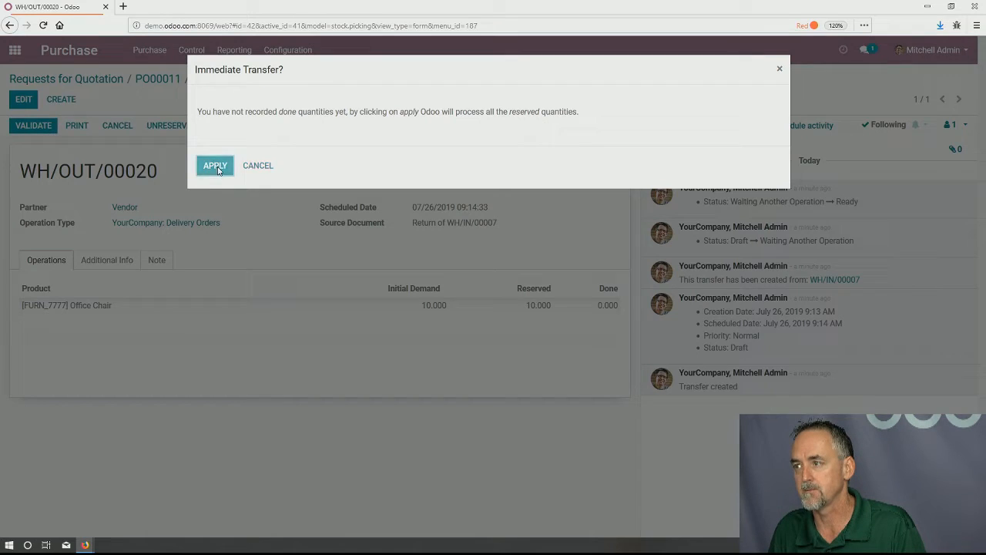
left_click(165, 79)
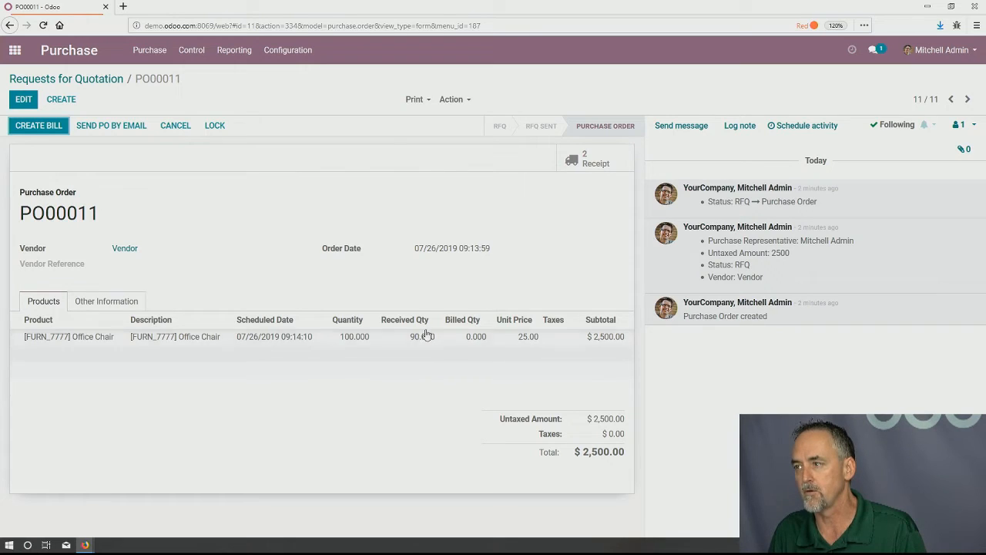
left_click(40, 131)
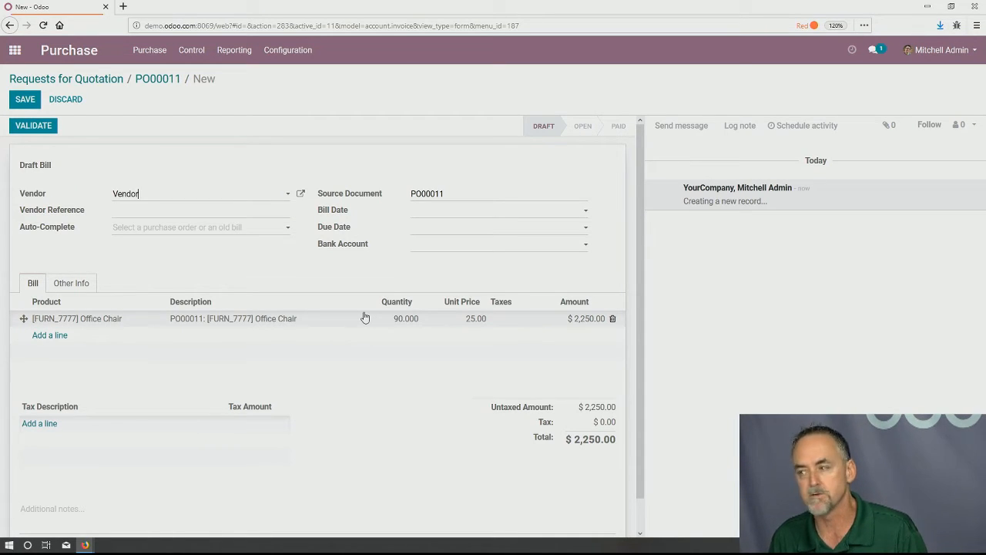
Switch to Inventory and review the Warehouse Dashboard, including its transfer statistics by day.
left_click(14, 50)
left_click(623, 148)
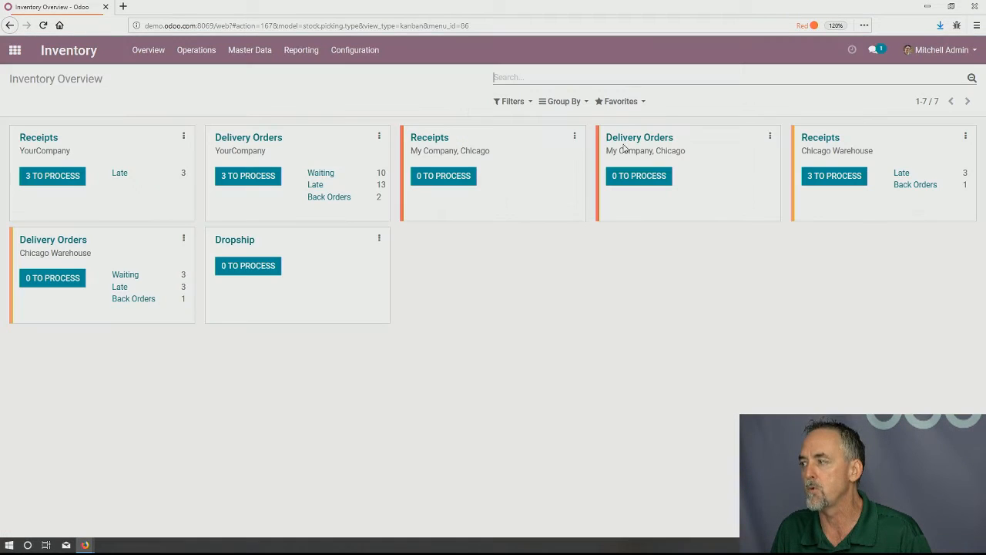
left_click(298, 50)
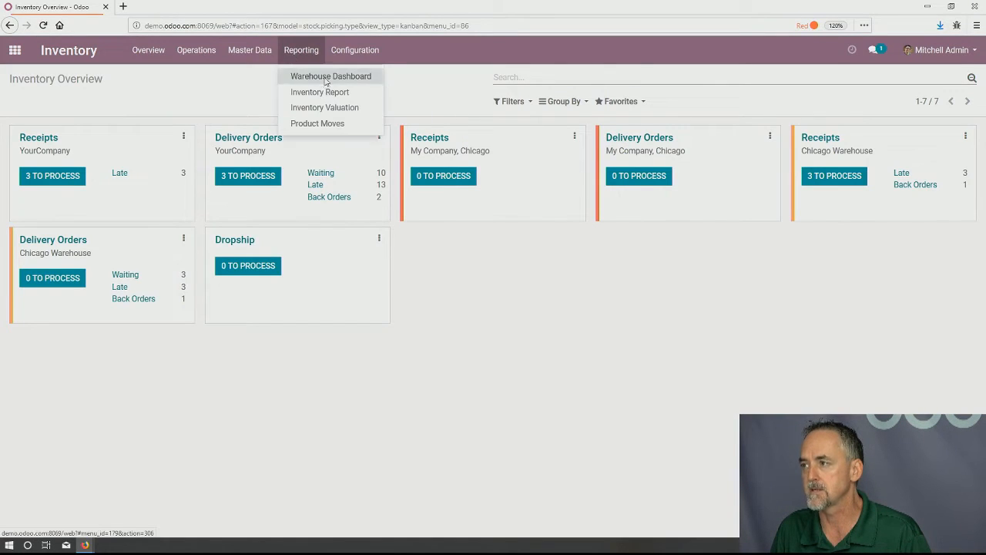
left_click(322, 77)
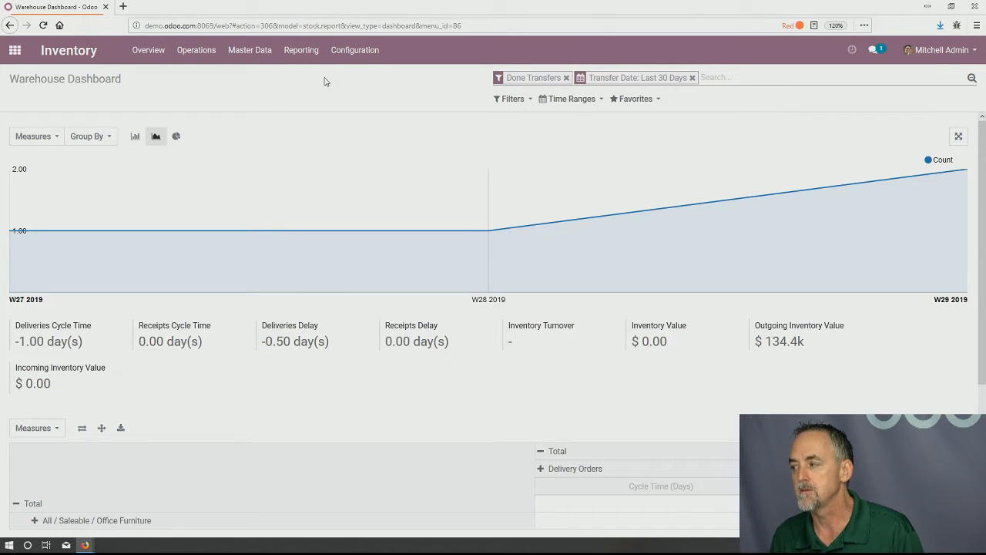
scroll(529, 193, "down", 5)
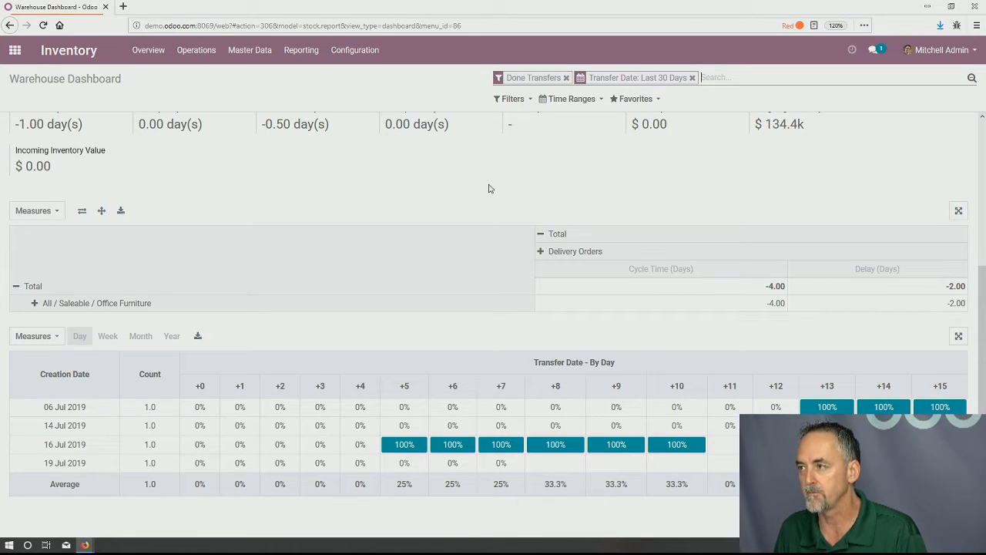
Retrieve the inventory report for current inventory and expand the Large Cabinet's stock in all its locations.
left_click(311, 58)
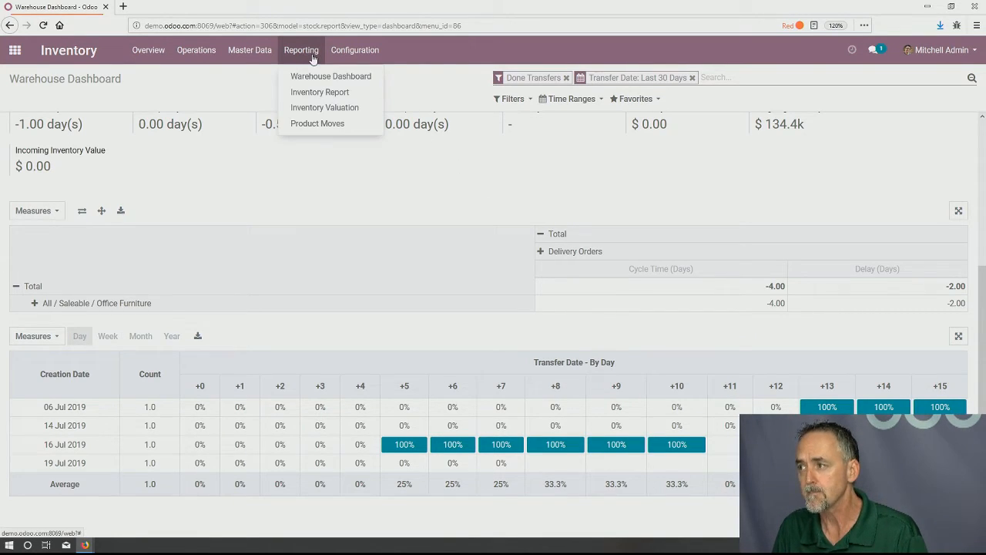
left_click(331, 93)
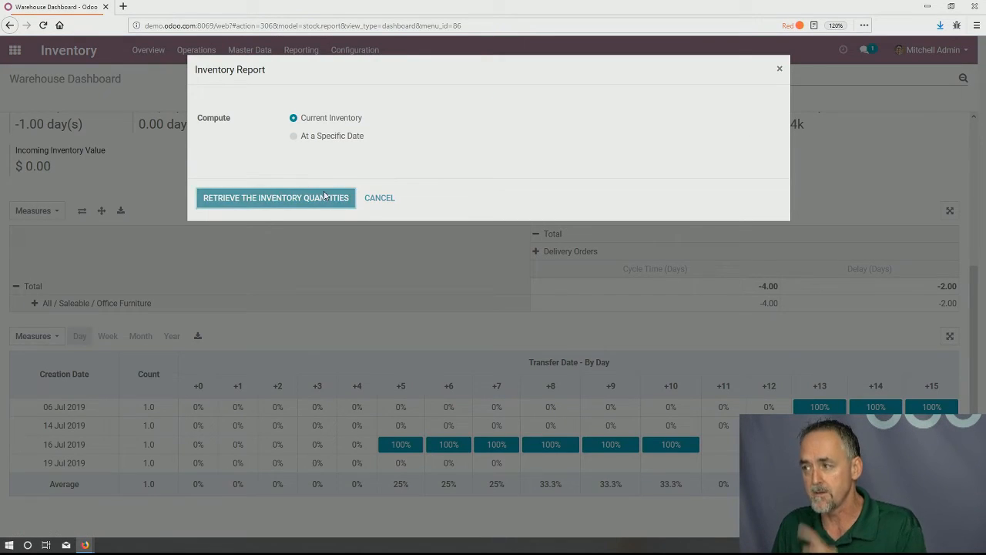
left_click(324, 197)
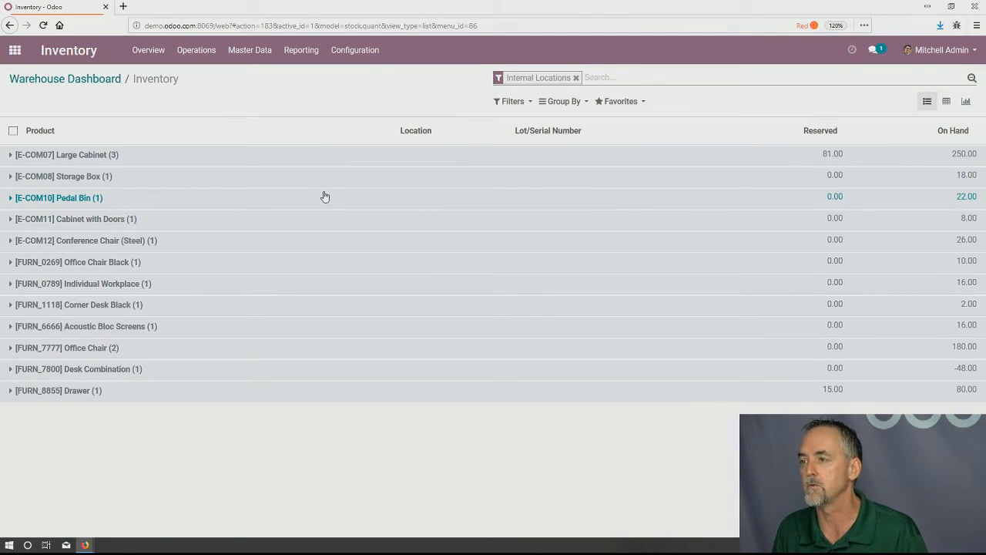
left_click(87, 156)
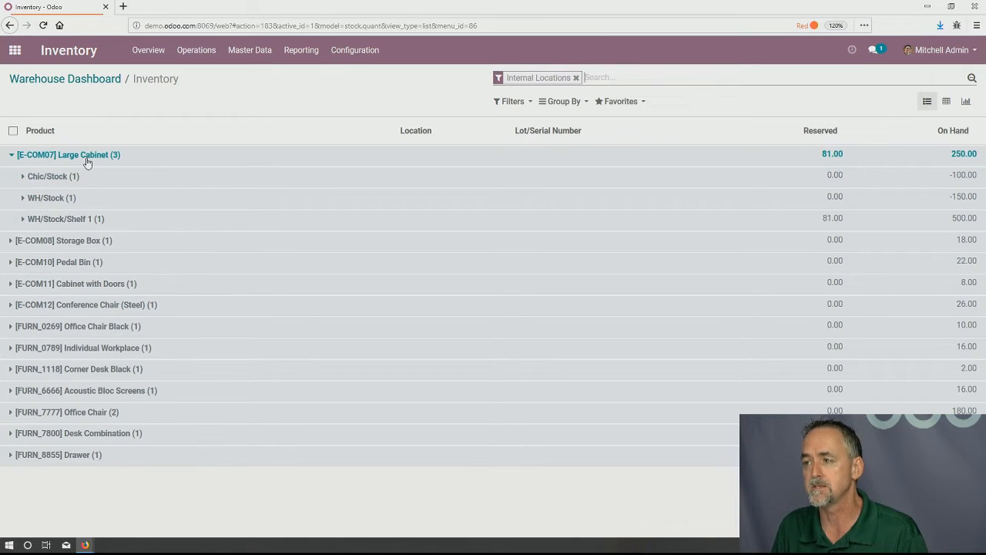
left_click(65, 198)
left_click(87, 241)
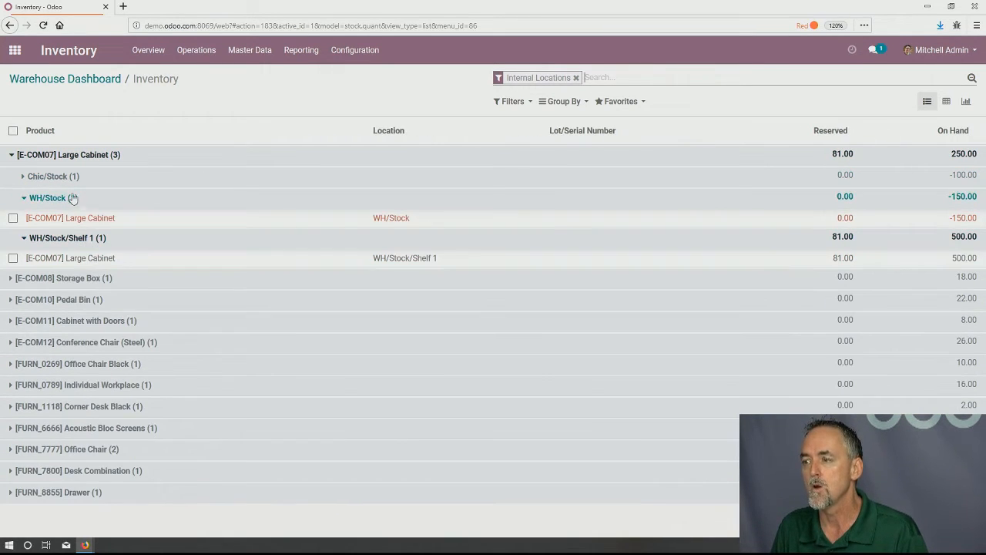
left_click(70, 181)
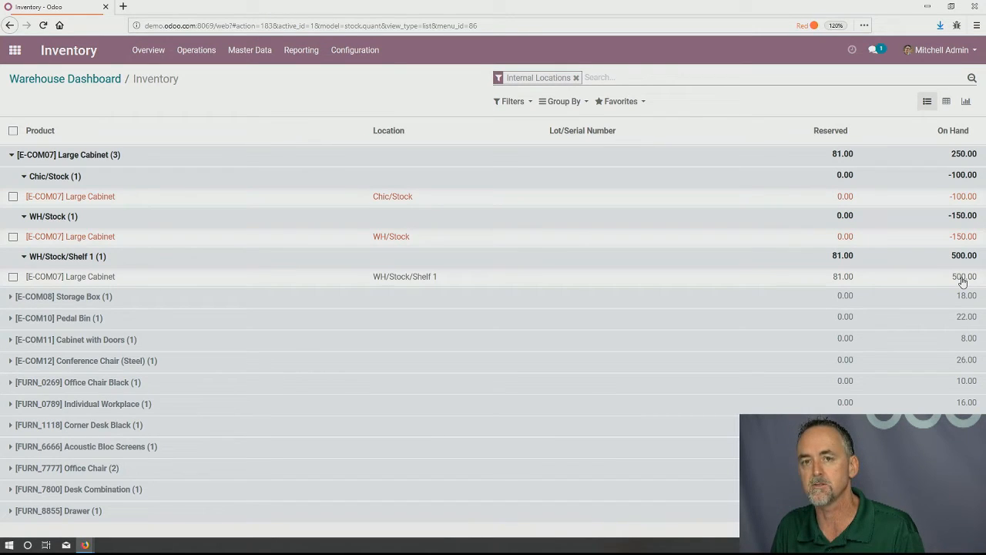
Retrieve the inventory valuation report for current inventory.
left_click(303, 52)
left_click(308, 107)
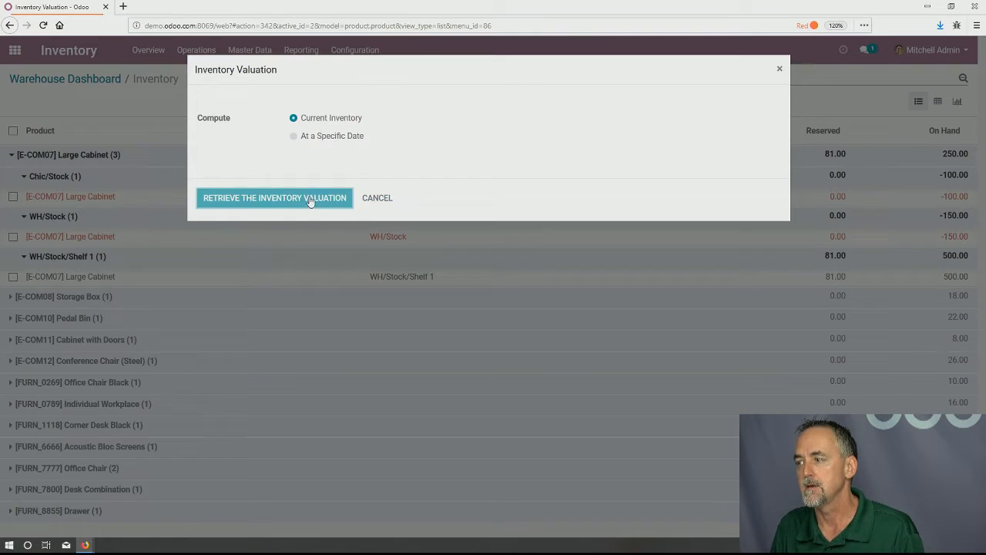
left_click(309, 197)
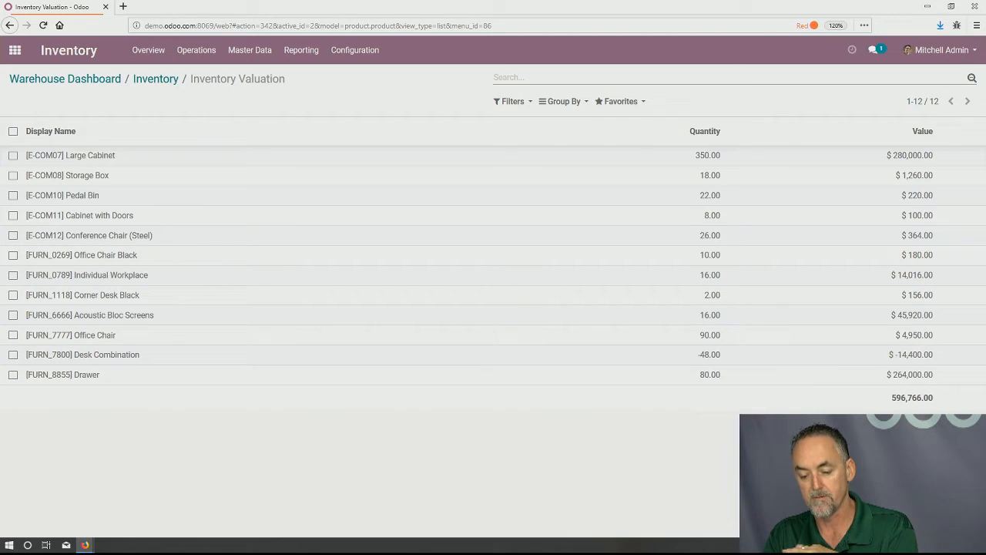
Open the Starting Inventory adjustment and review its product lines with theoretical and real quantities.
left_click(205, 55)
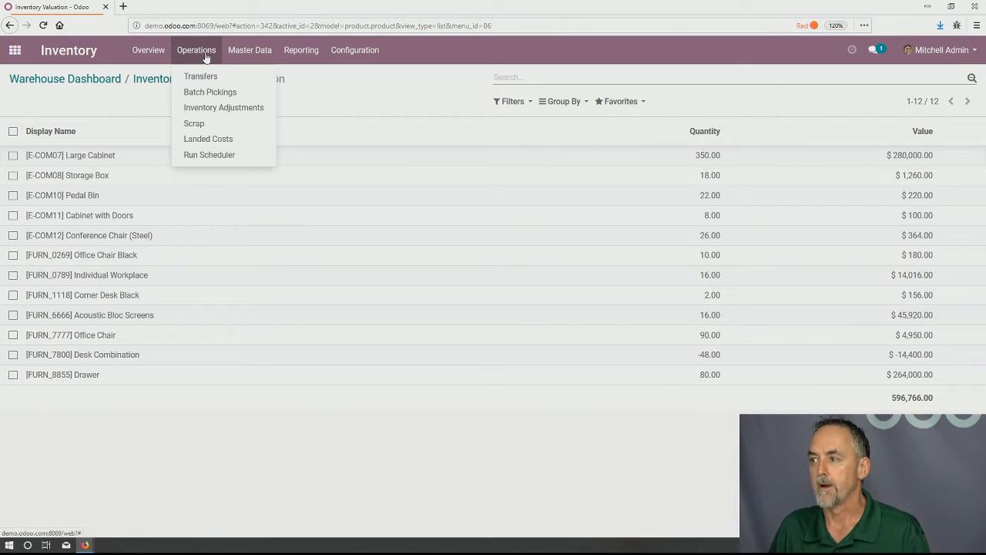
left_click(232, 109)
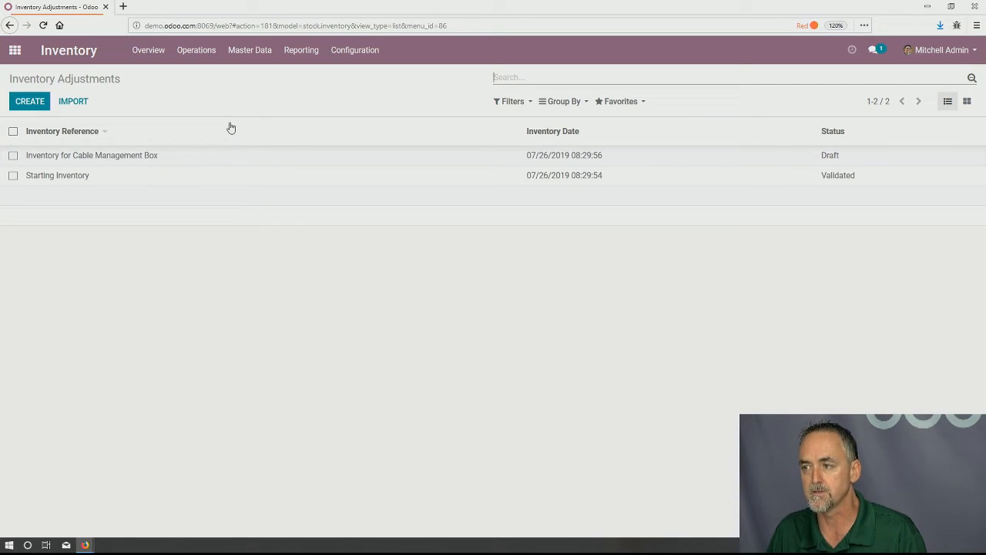
left_click(113, 177)
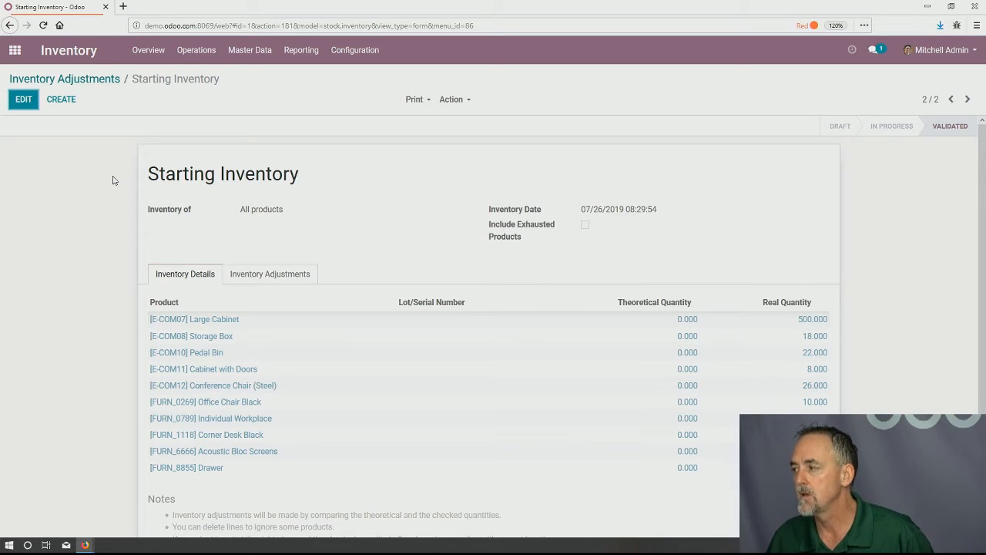
left_click_drag(975, 245, 978, 314)
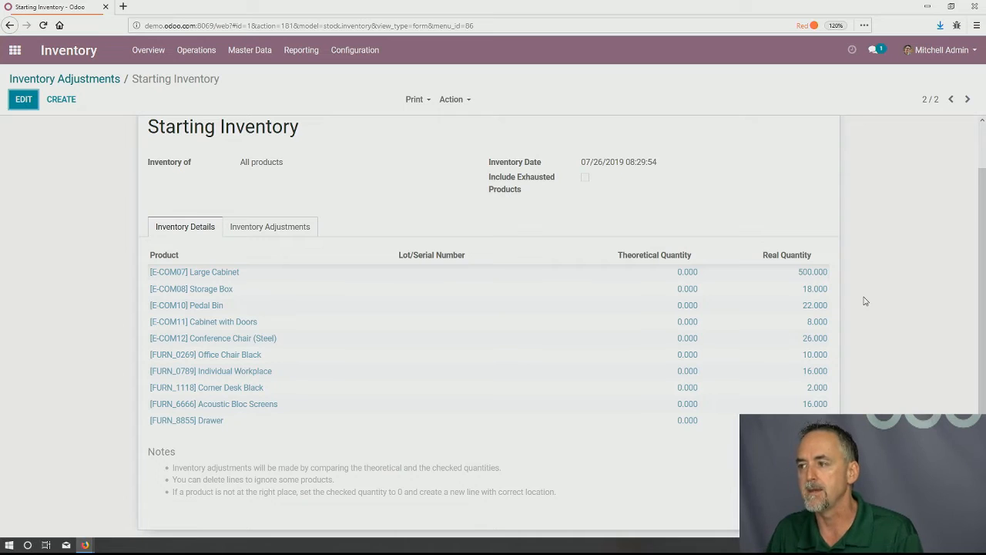
scroll(391, 252, "up", 1)
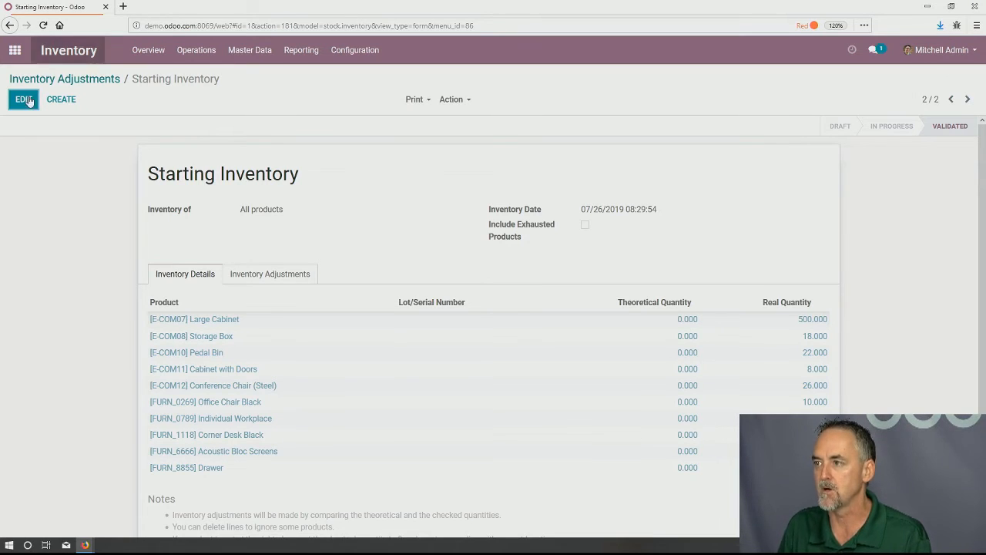
Search all modules in Apps for "manu", without the Apps filter, and install Manufacturing.
left_click(181, 61)
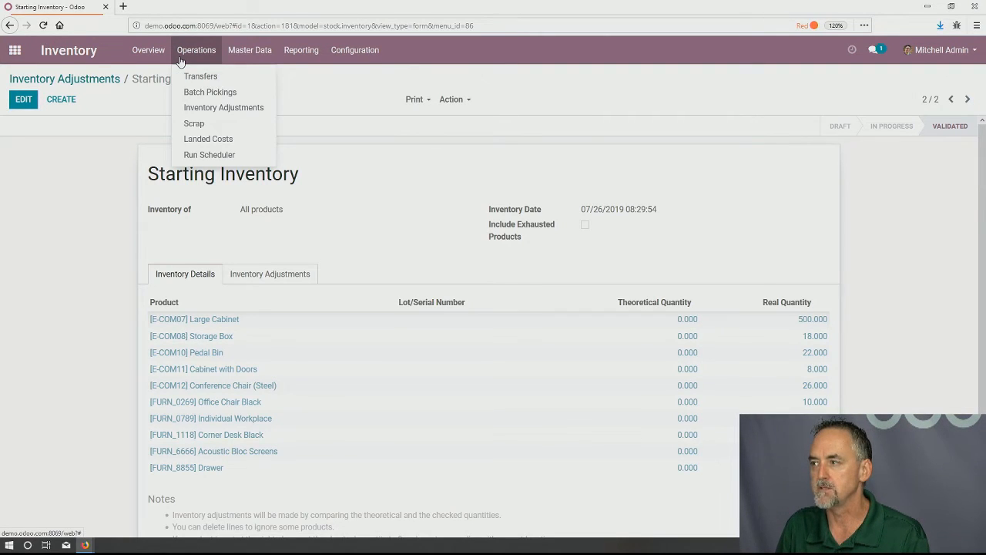
left_click(15, 50)
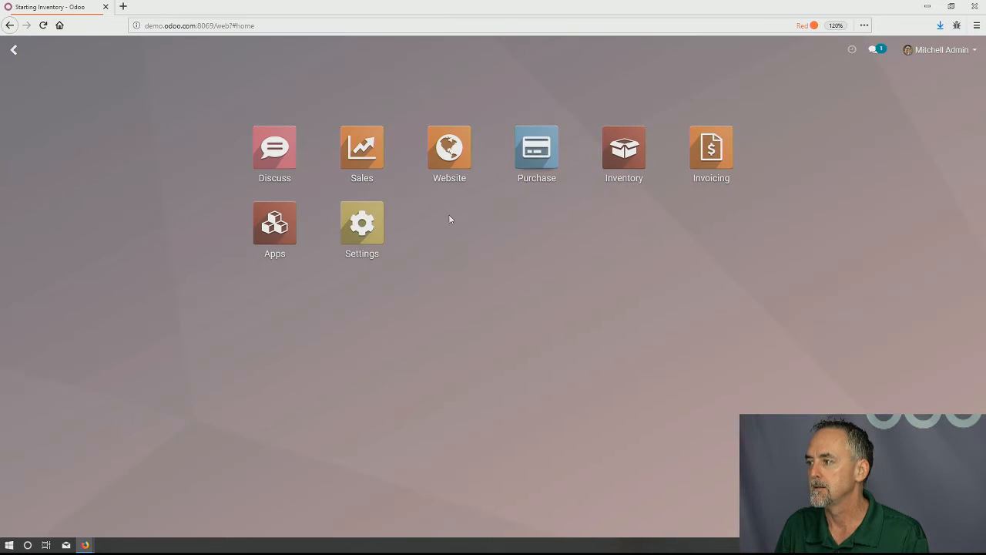
left_click(277, 225)
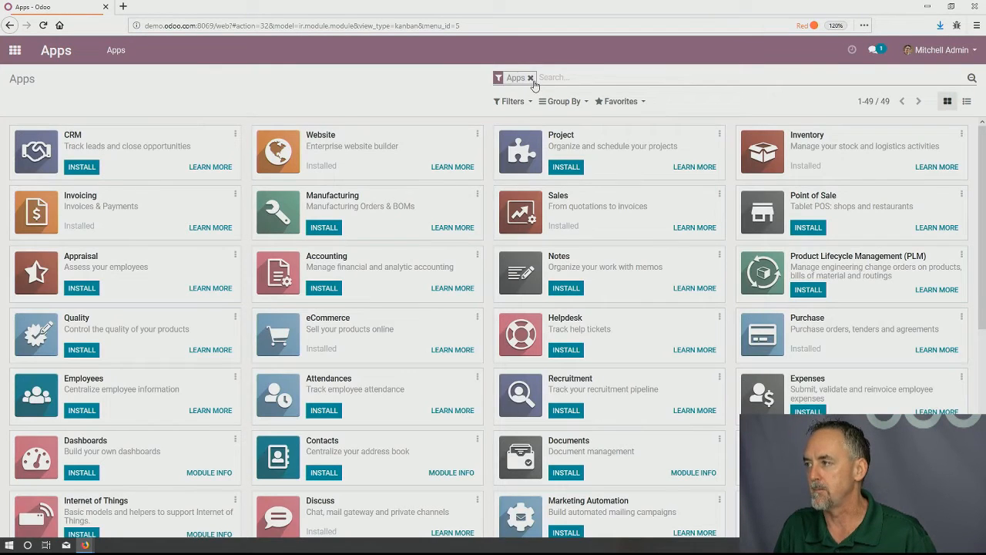
type("mam")
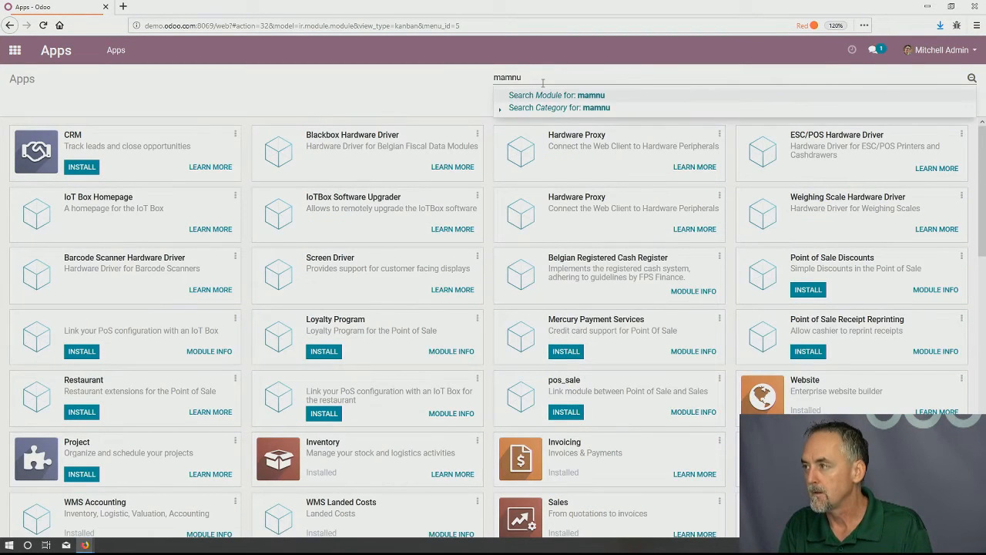
key("BackSpace")
type("nu")
key("Return")
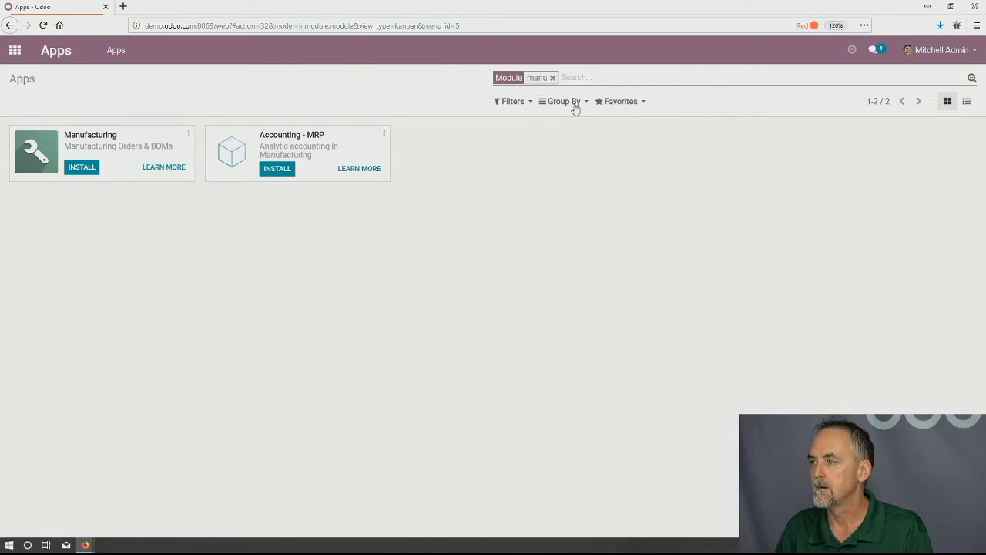
left_click(82, 166)
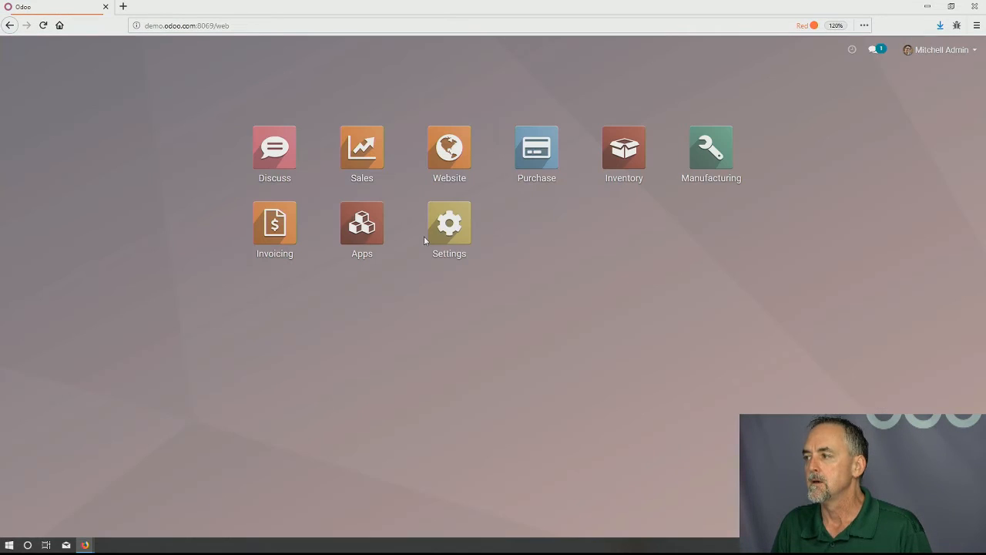
Open the [FURN_78236] Table Kit bill of materials in Manufacturing.
left_click(702, 154)
left_click(288, 50)
mouse_move(235, 51)
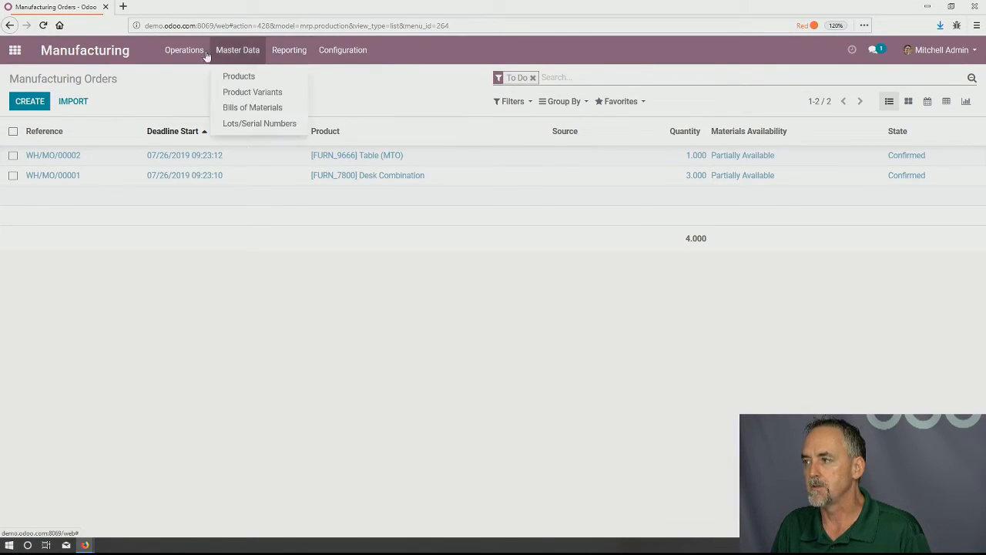
left_click(257, 108)
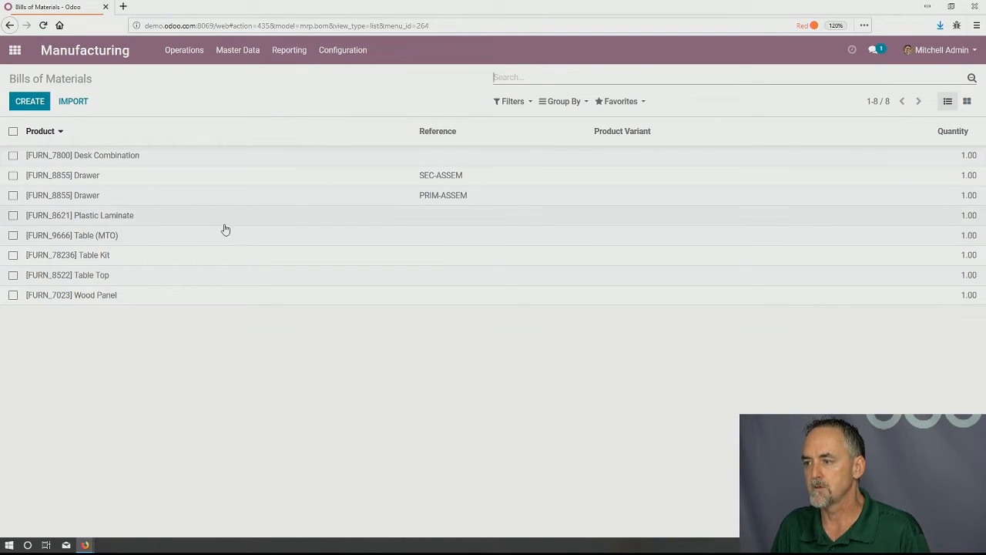
left_click(112, 260)
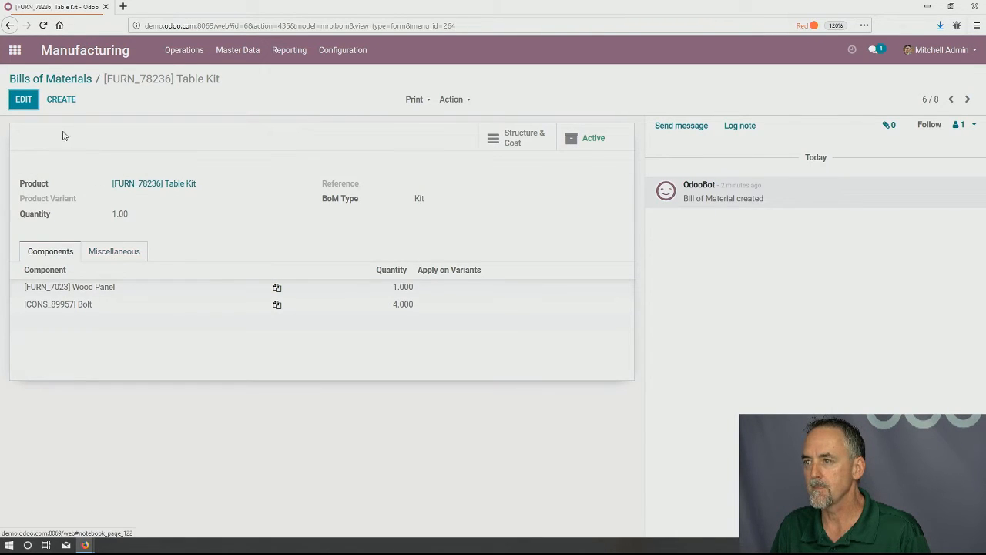
Change the Table Kit's BoM type to Manufacture this product and save the bill of materials.
left_click(25, 100)
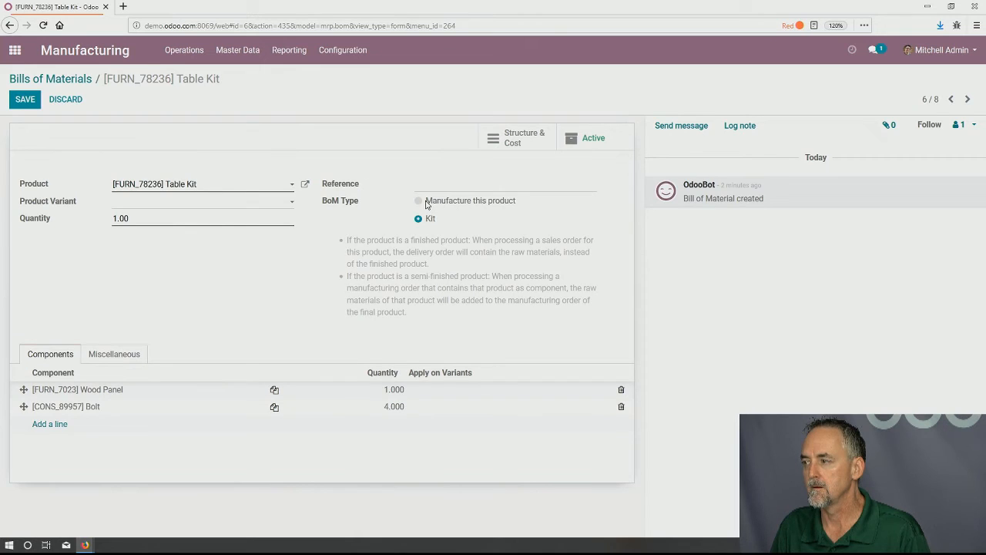
left_click(419, 200)
left_click(25, 100)
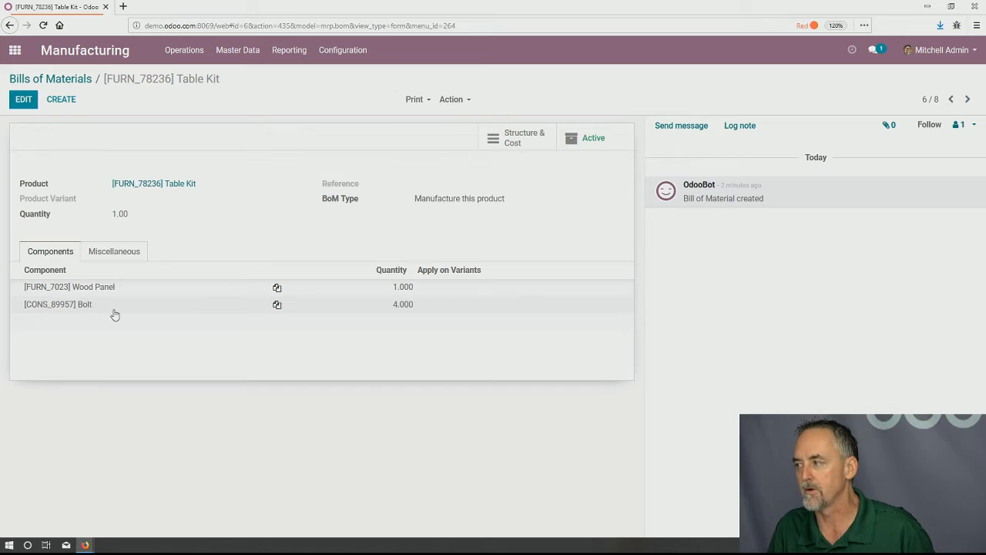
left_click_drag(214, 190, 110, 189)
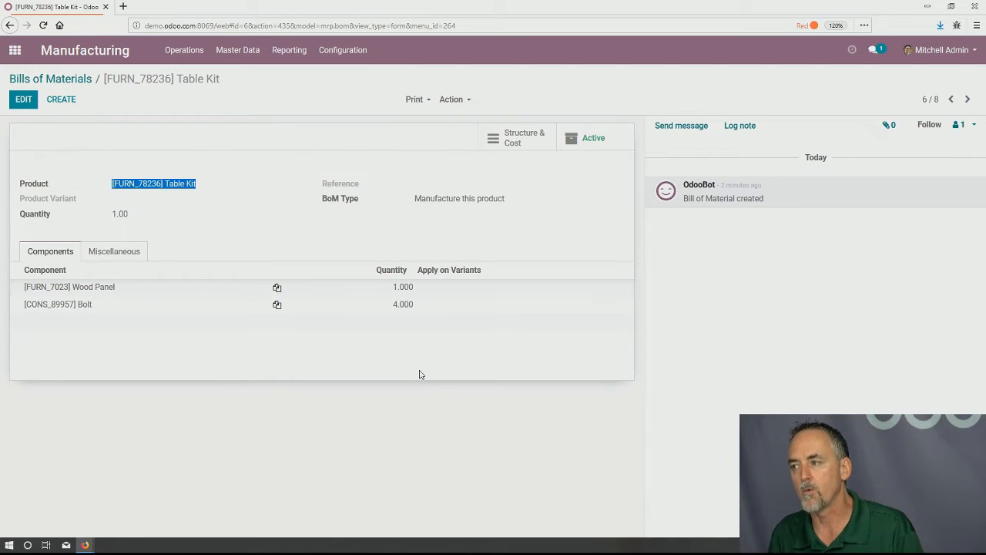
left_click(17, 103)
left_click(419, 221)
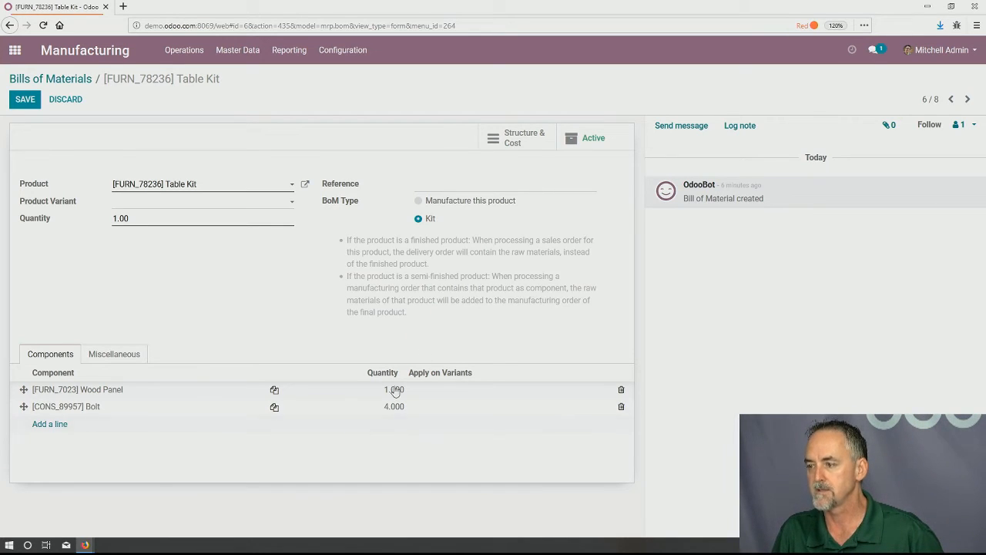
left_click_drag(198, 186, 33, 187)
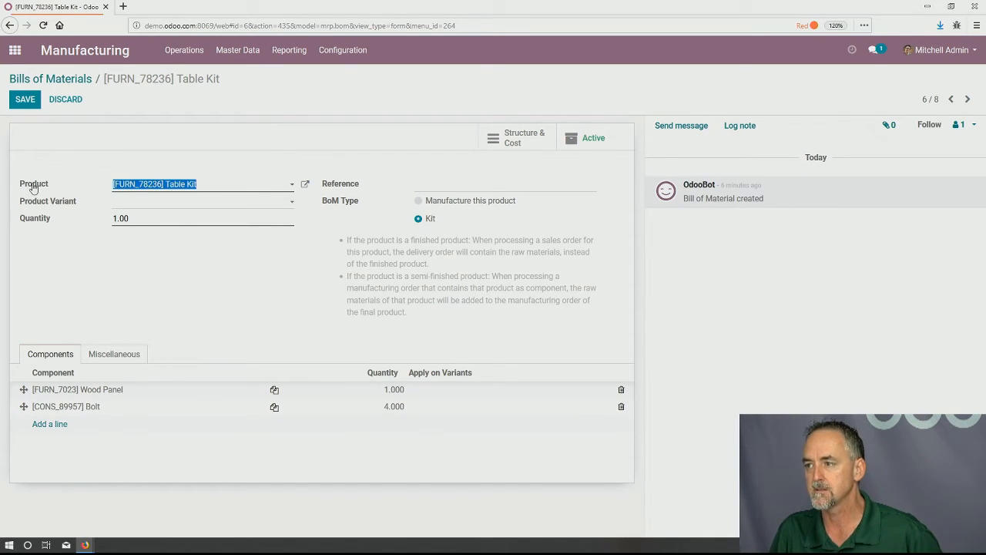
key("BackSpace")
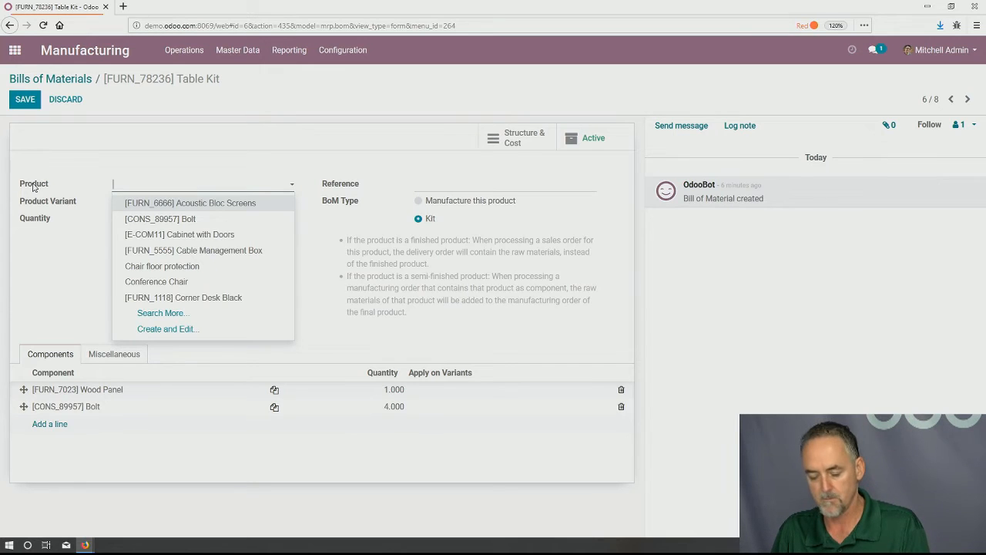
key("Escape")
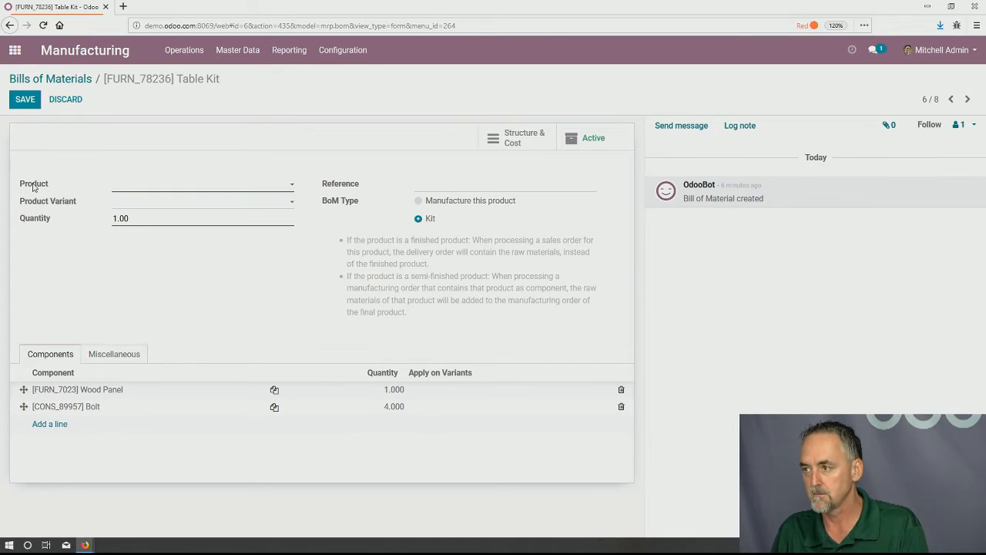
left_click(65, 100)
left_click(310, 136)
Create and save a manufacturing order for product FURN_78236 Table Kit, copying the reference from its bill of materials.
left_click_drag(227, 82, 171, 80)
key("ctrl+c")
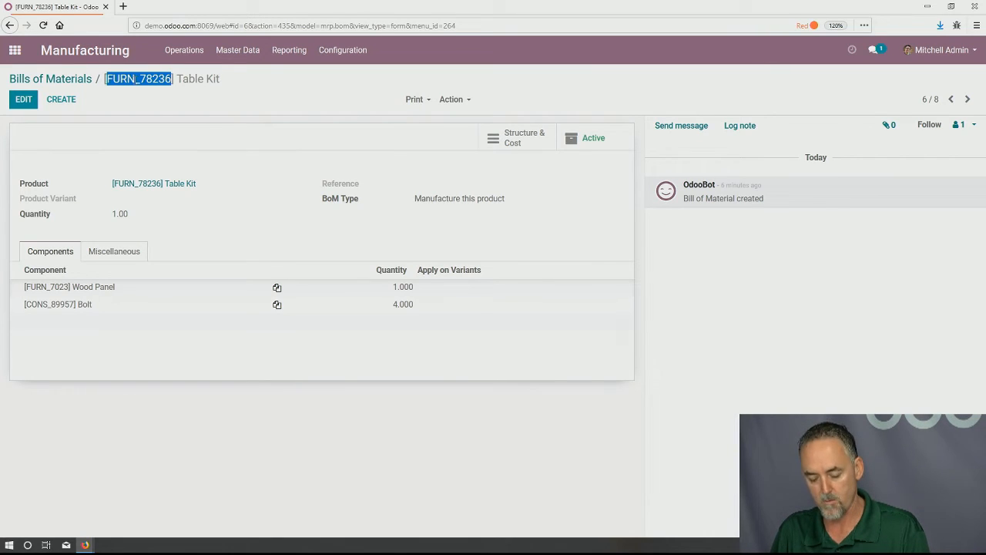
left_click(237, 50)
left_click(184, 50)
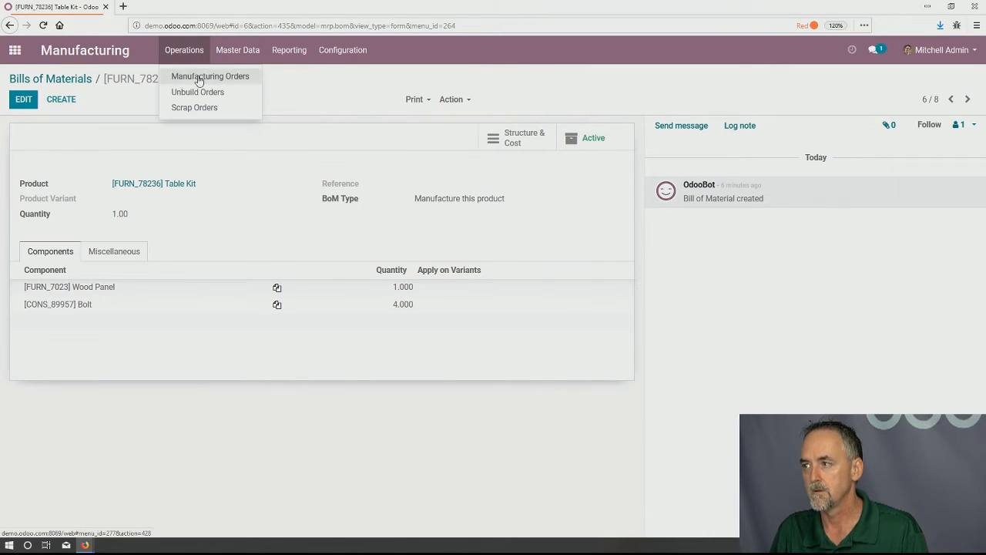
left_click(199, 77)
left_click(30, 100)
key("ctrl+v")
left_click(218, 227)
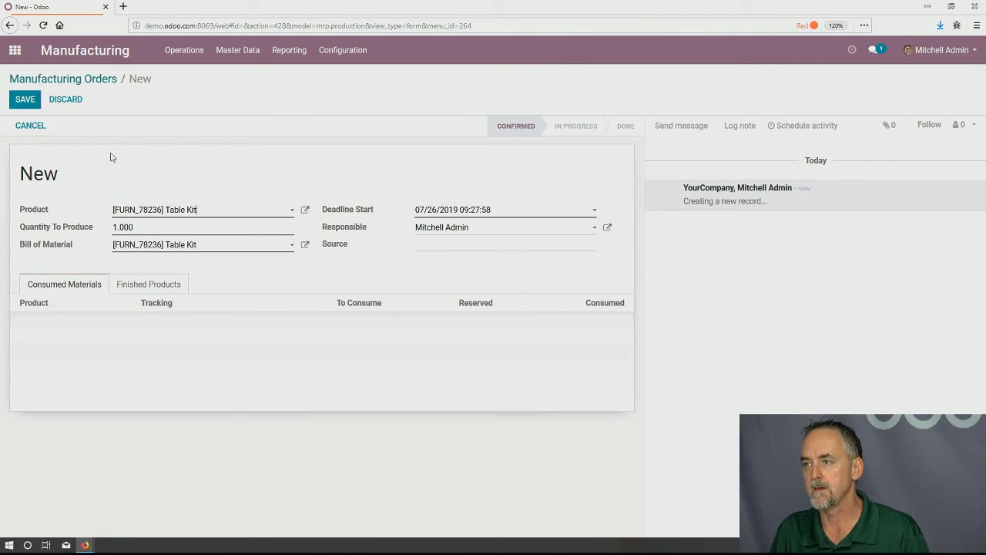
left_click(32, 101)
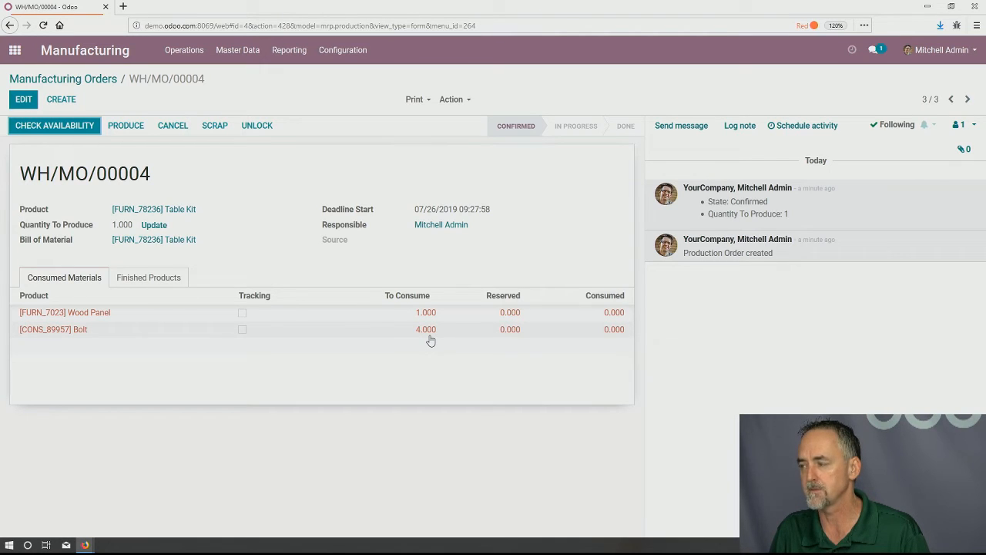
Start producing the Table Kit order and add a [CONS_25630] Screw line with a consumed quantity of 5.
left_click(24, 100)
left_click(120, 126)
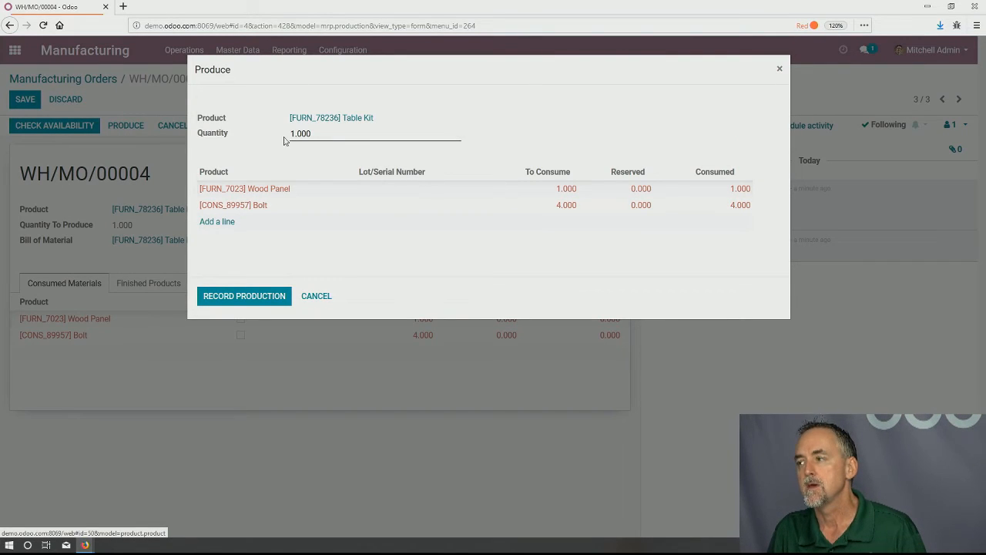
left_click(218, 222)
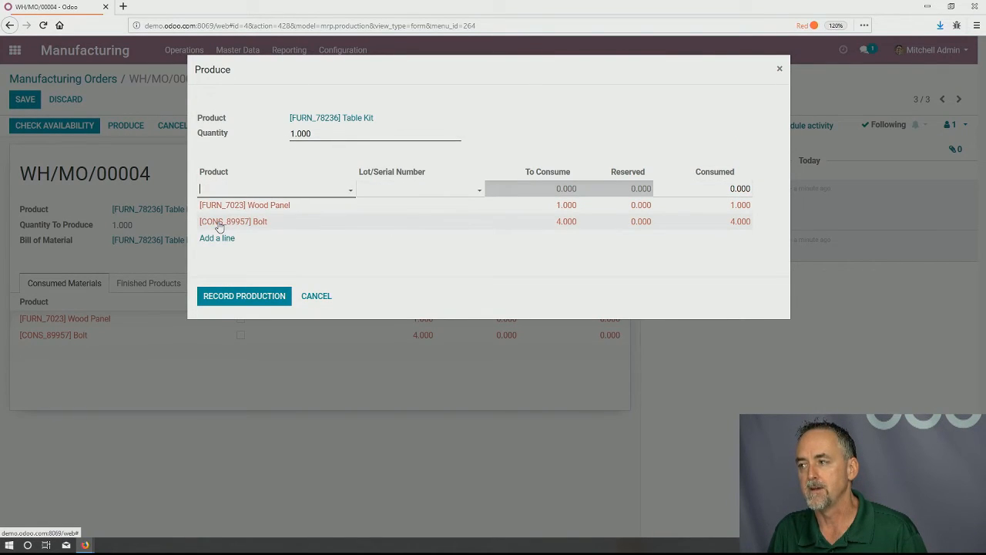
left_click(230, 192)
left_click(262, 212)
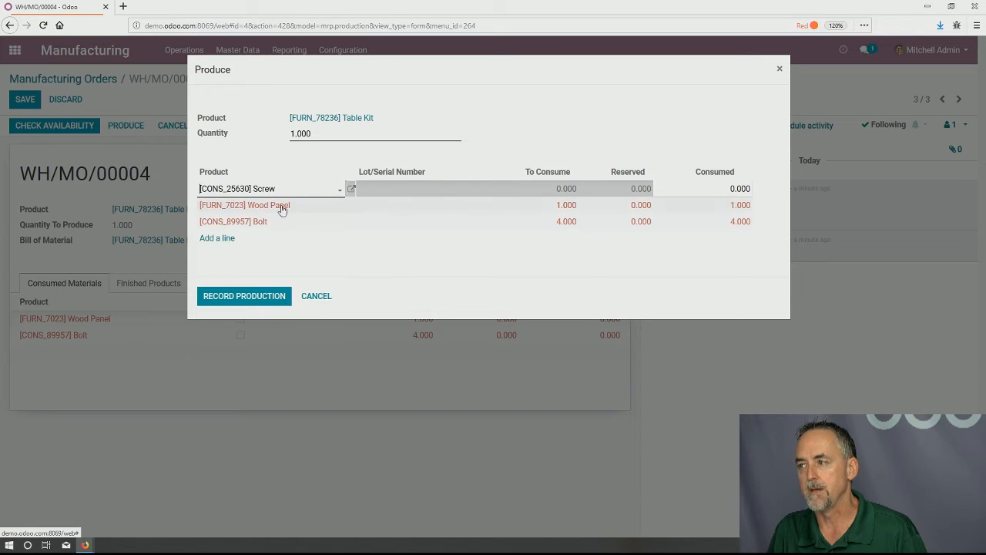
left_click(709, 189)
type("5")
Add another material line for [CONS_89957] Bolt with a consumed quantity of 2.
left_click(220, 238)
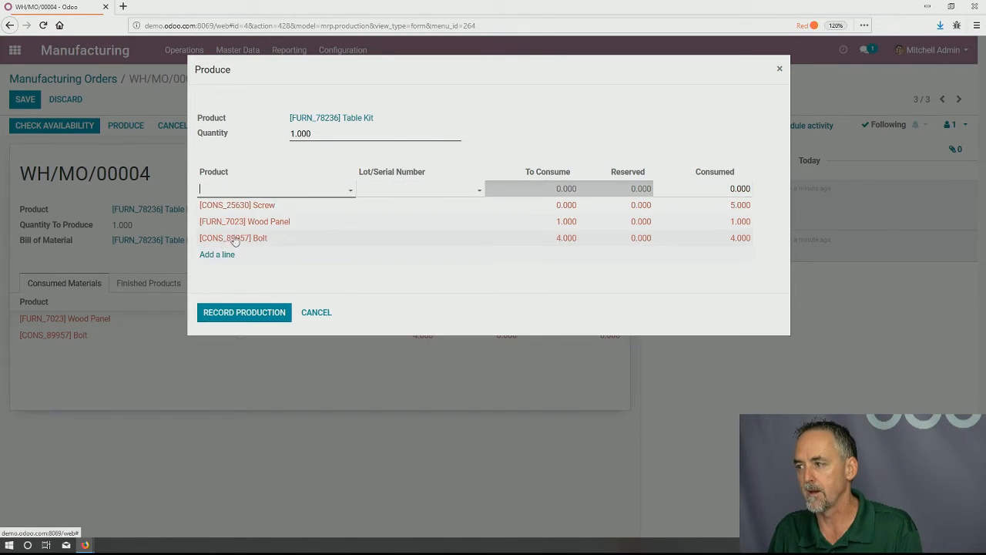
left_click(254, 191)
left_click(308, 223)
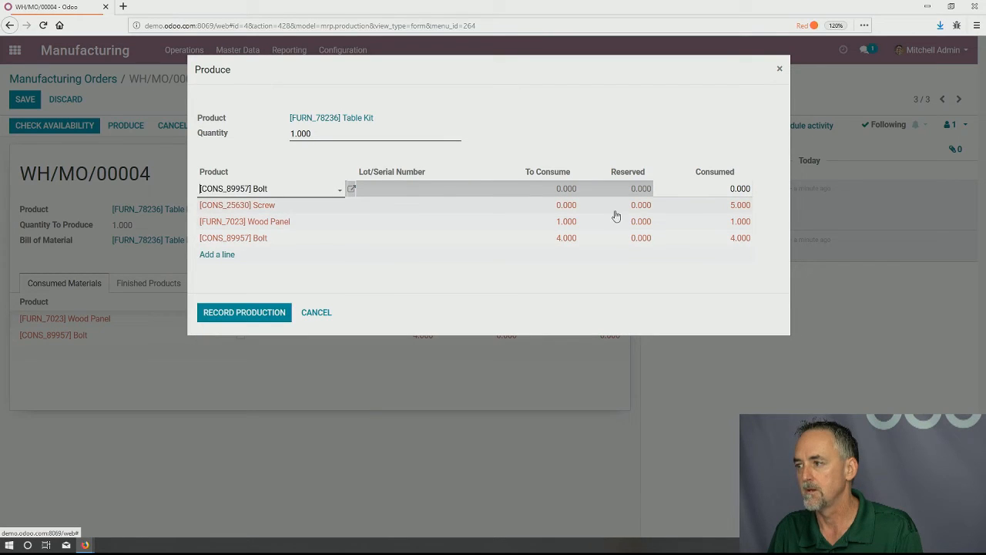
left_click(709, 189)
type("2")
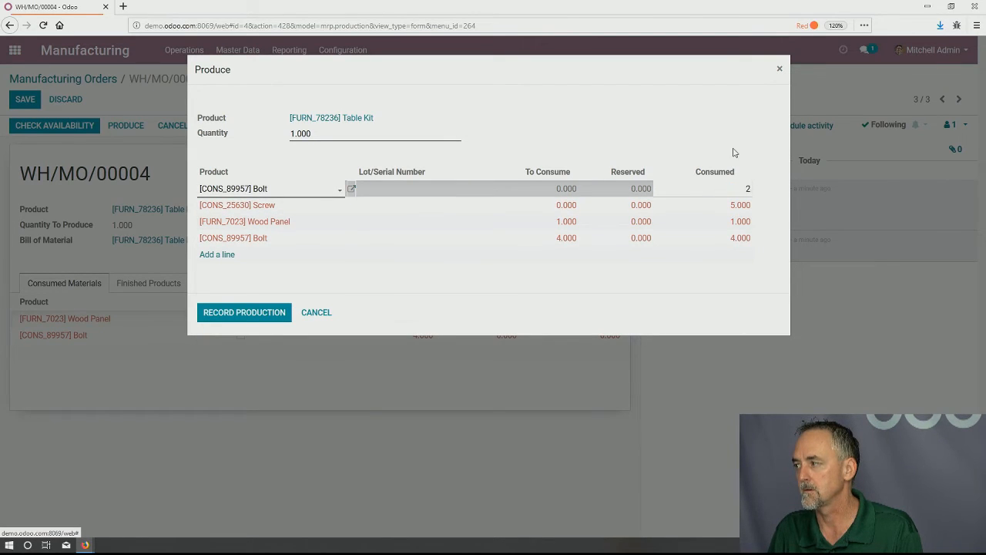
left_click(734, 152)
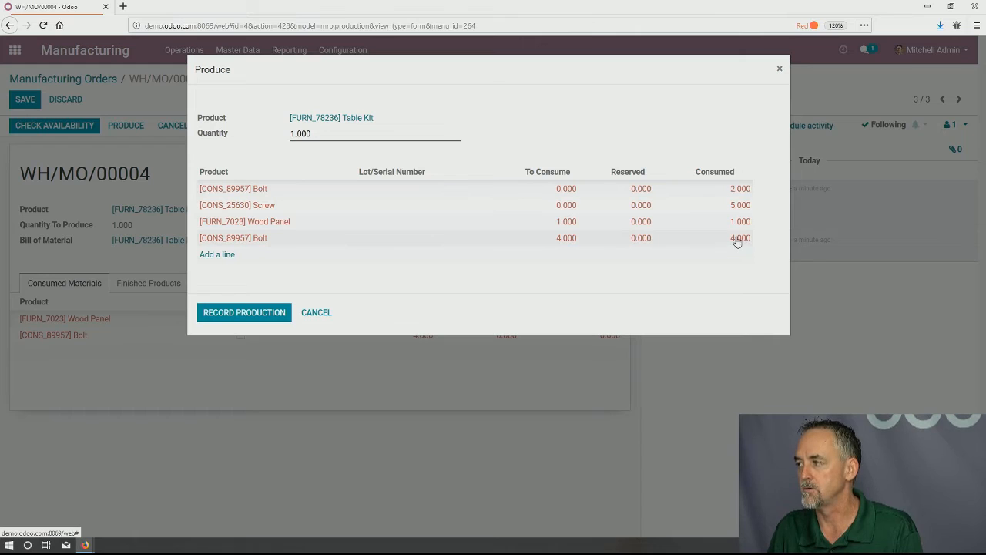
Set the consumed quantity of the original Bolt line, with 4 to consume, to 6.
left_click(735, 239)
type("6")
left_click(708, 158)
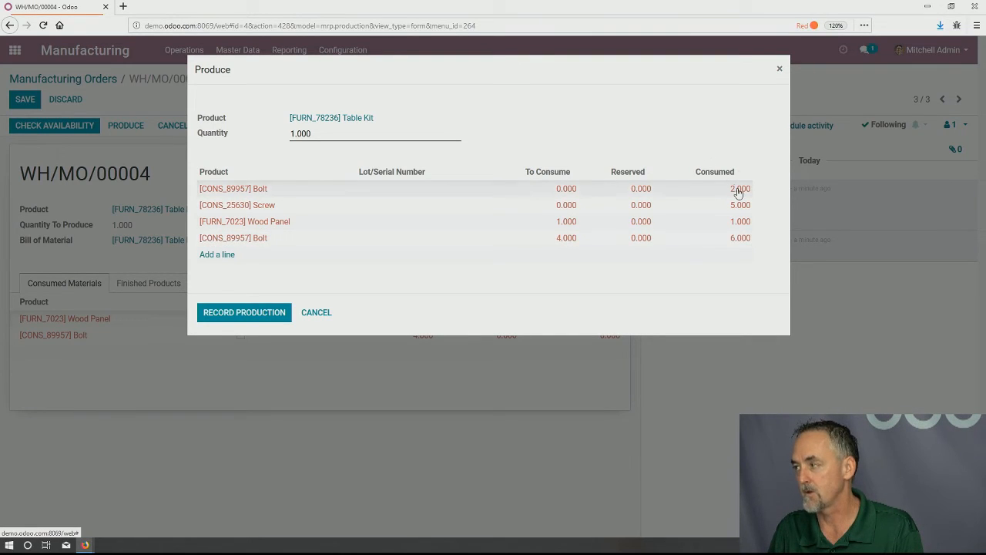
Change the product of the added Bolt line to [E-COM06] Corner Desk Right Sit.
left_click(300, 192)
left_click(299, 193)
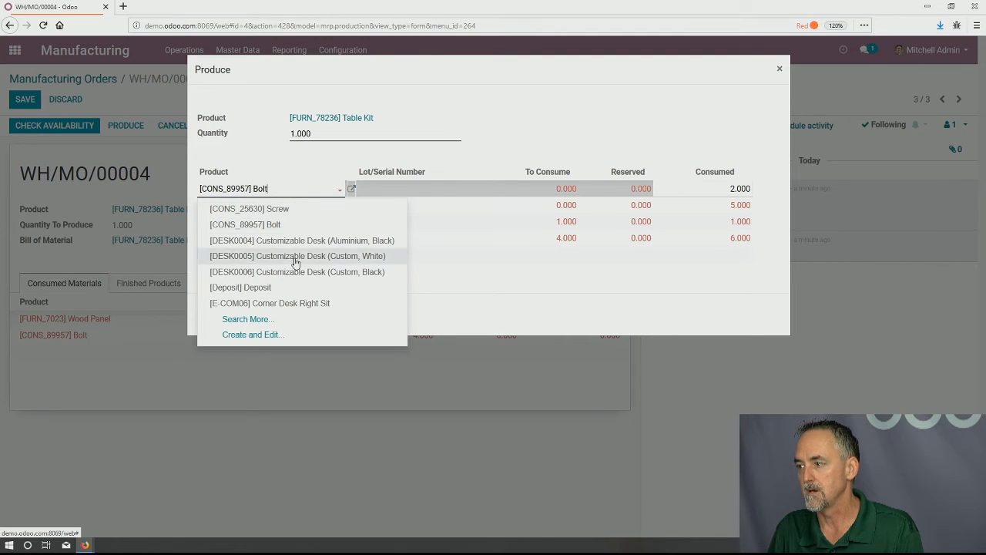
left_click(289, 309)
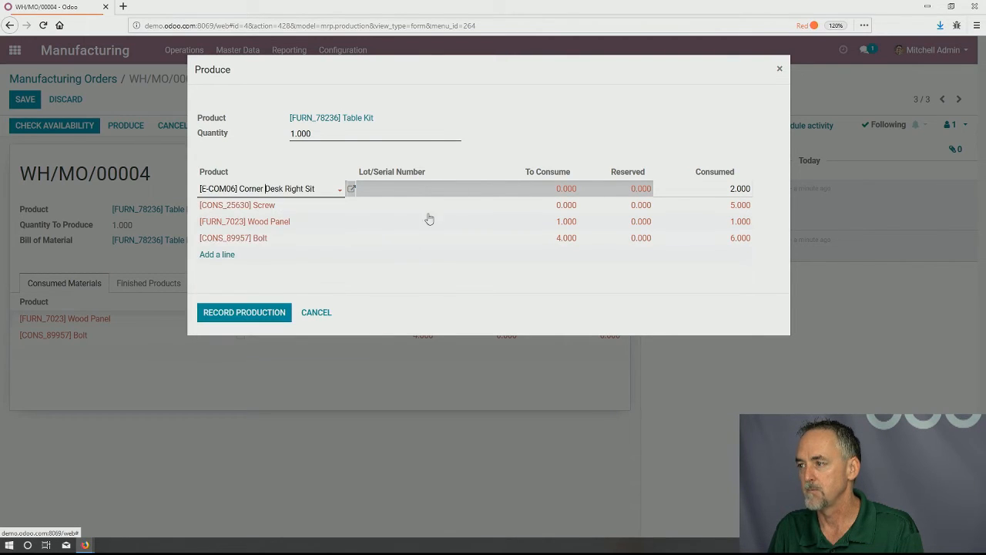
left_click(571, 134)
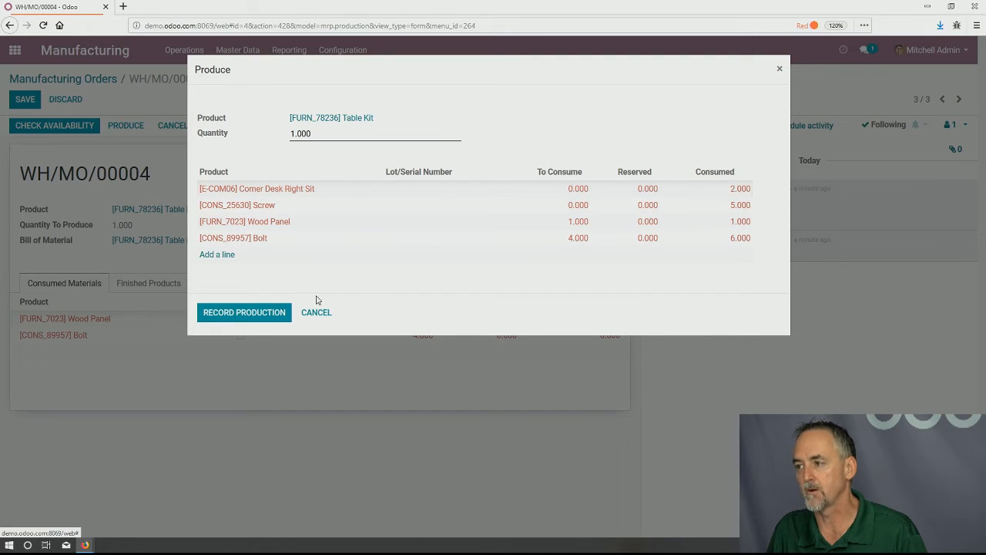
Complete the manufacturing order by recording its production and marking it as done, and open its Cost Analysis.
left_click(253, 317)
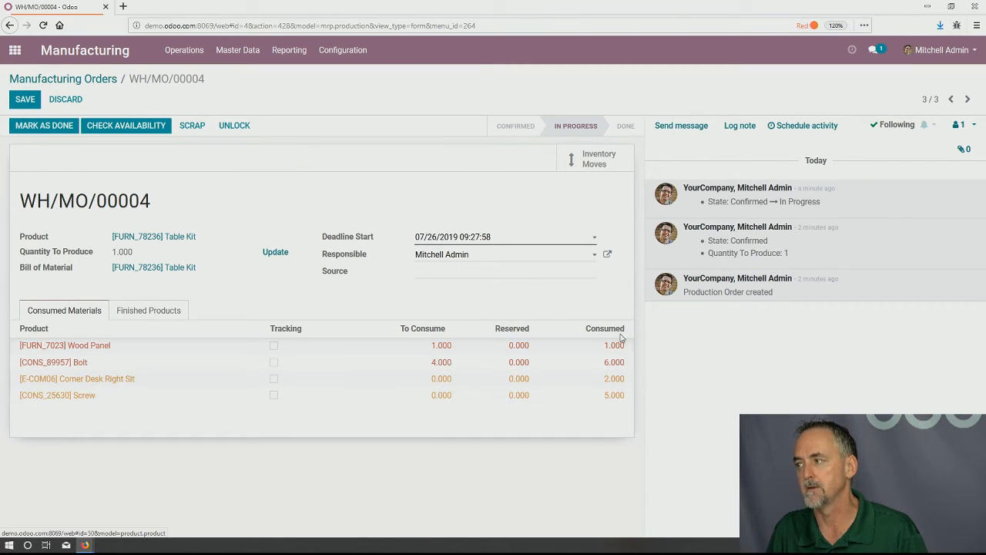
left_click(44, 126)
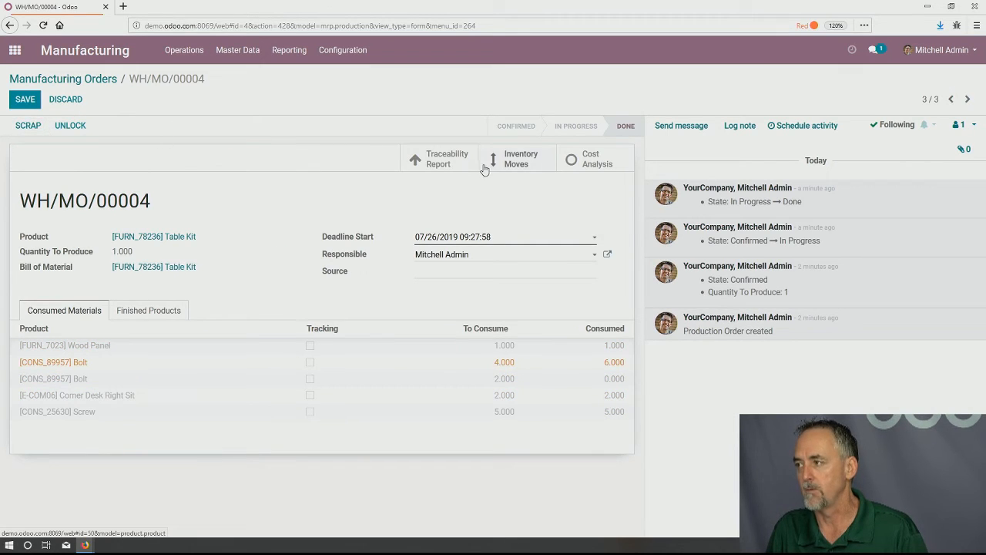
left_click(602, 168)
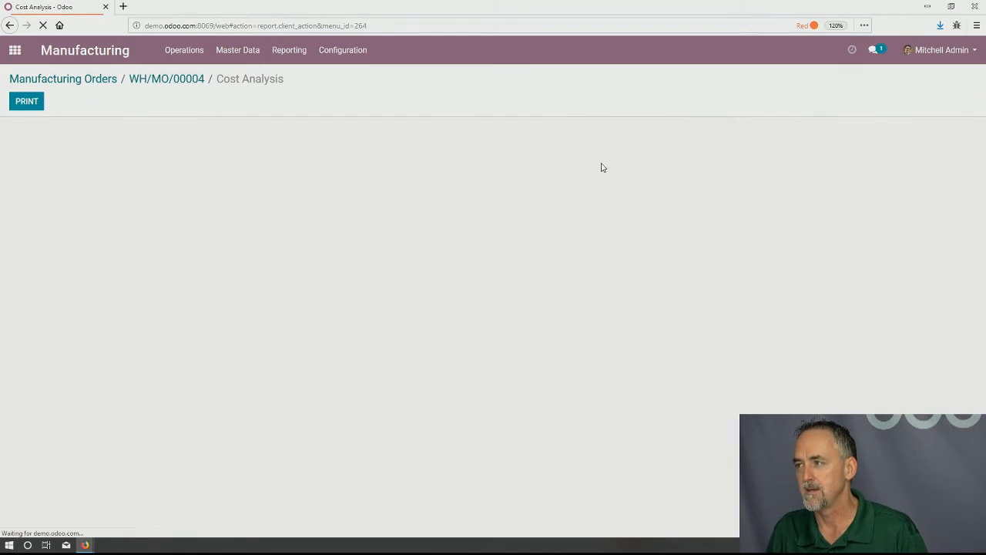
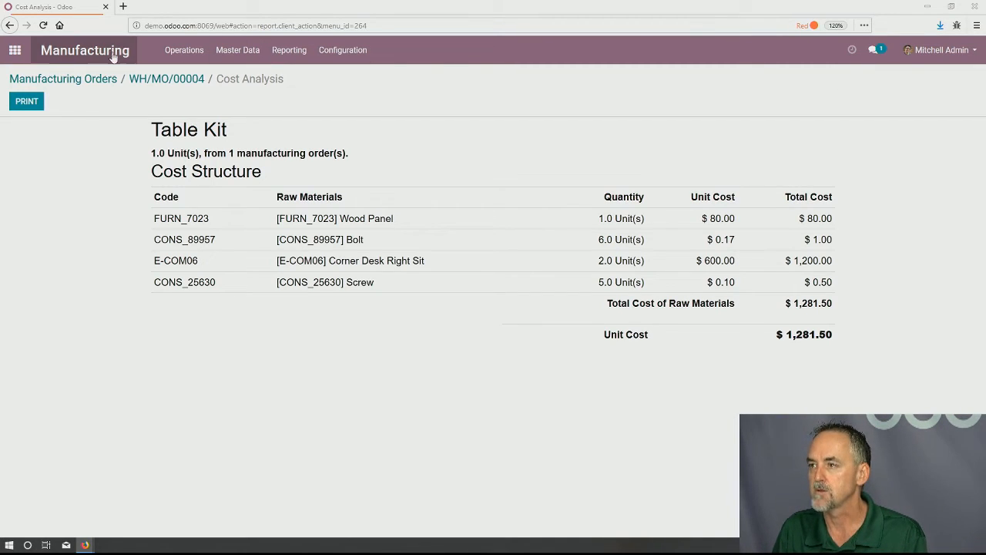
Create a new request for quotation in Purchase with Vendor as the vendor.
left_click(15, 50)
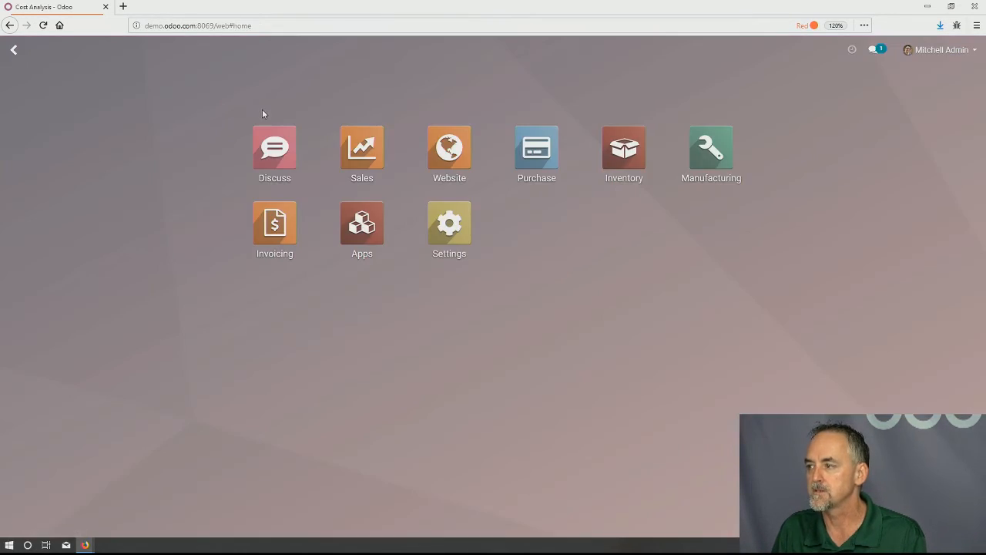
left_click(536, 142)
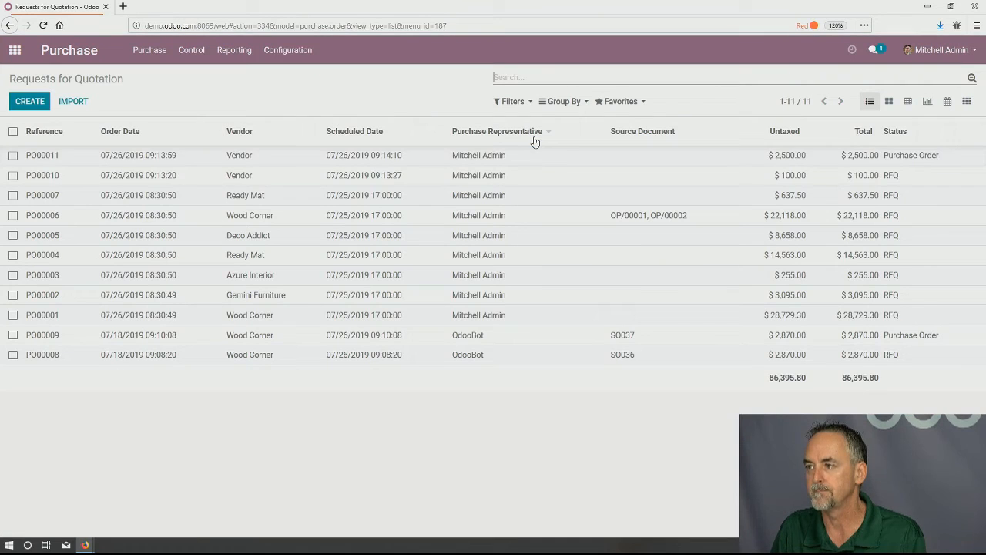
left_click(35, 102)
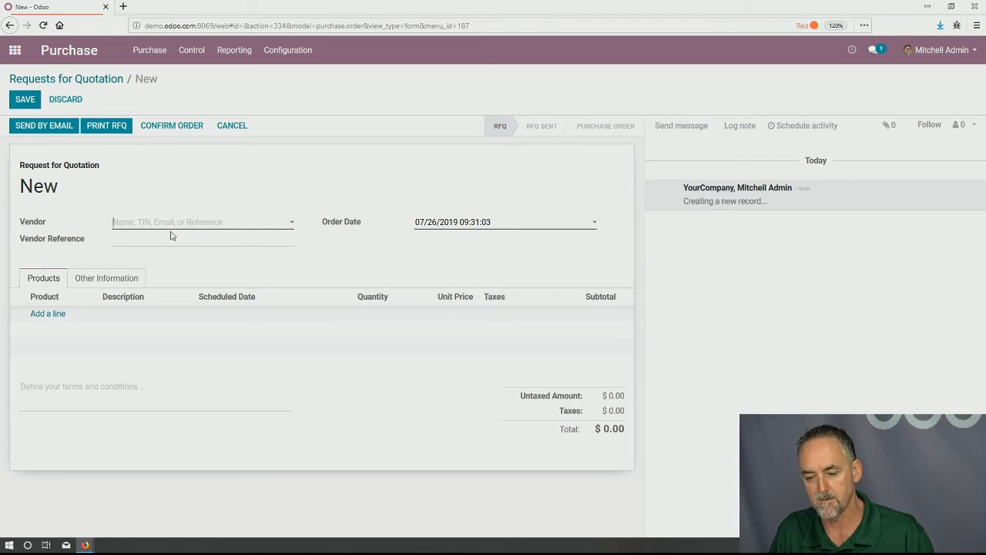
type("Vendor")
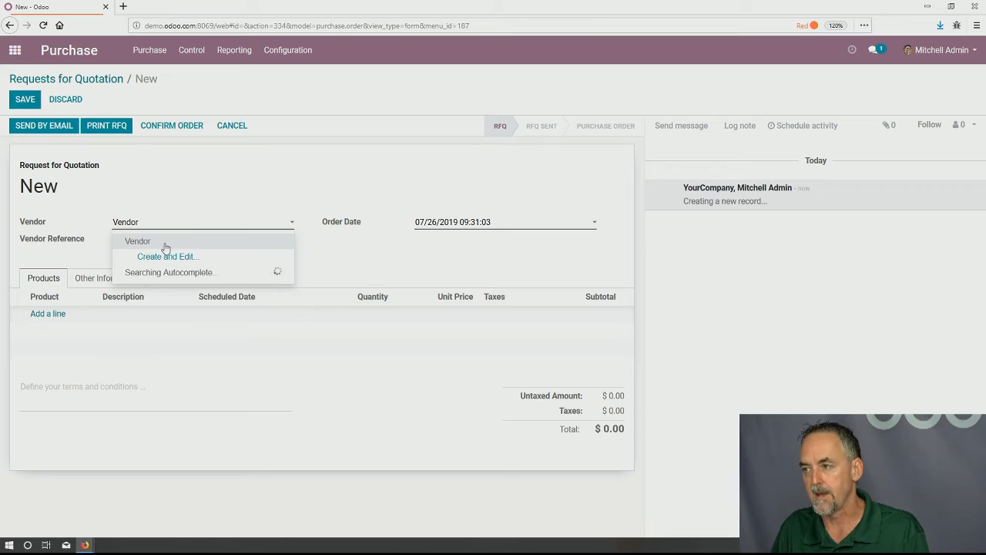
key("Return")
Add an [E-COM09] Large Desk product line to the quotation request, scheduled for 08/07/2019.
left_click(41, 314)
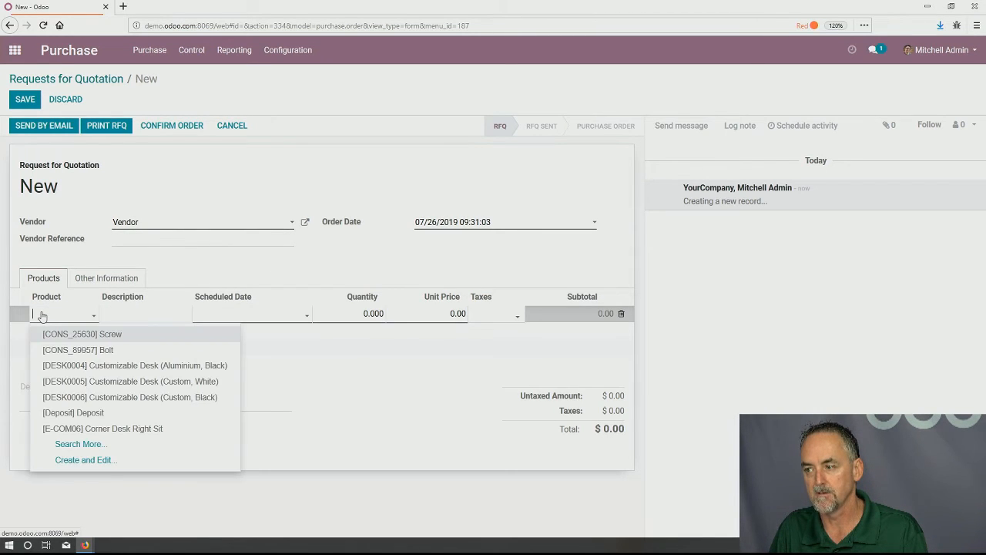
type("Desk")
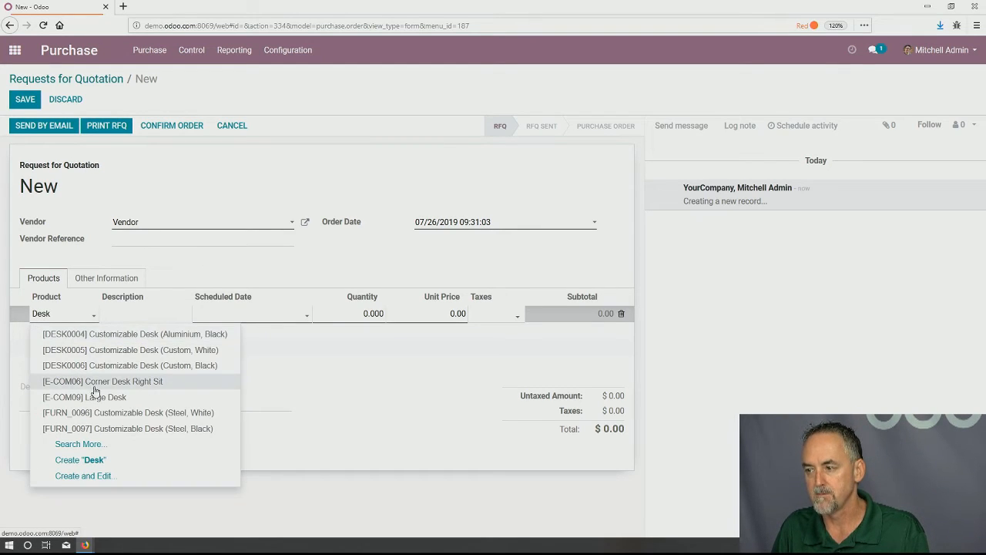
left_click(93, 396)
left_click(275, 316)
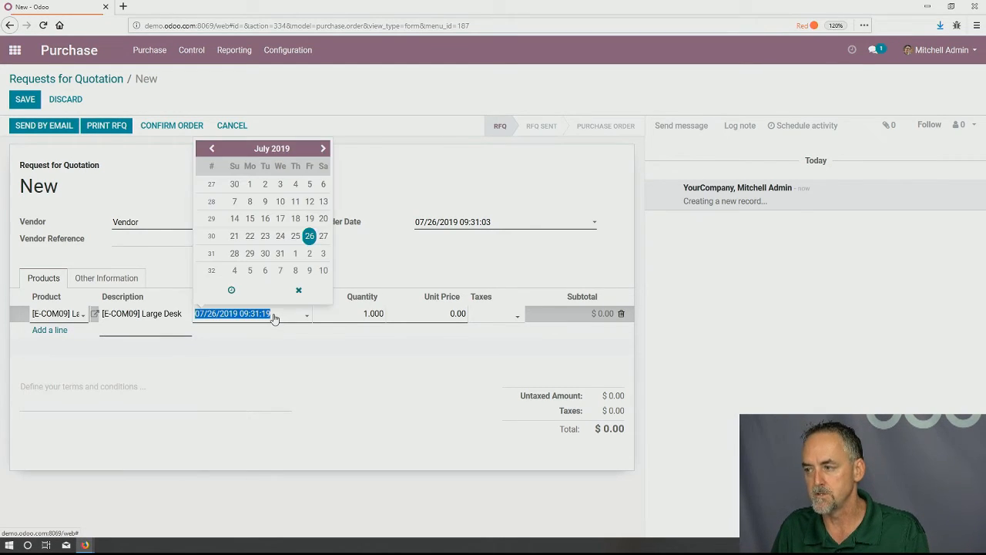
left_click(282, 269)
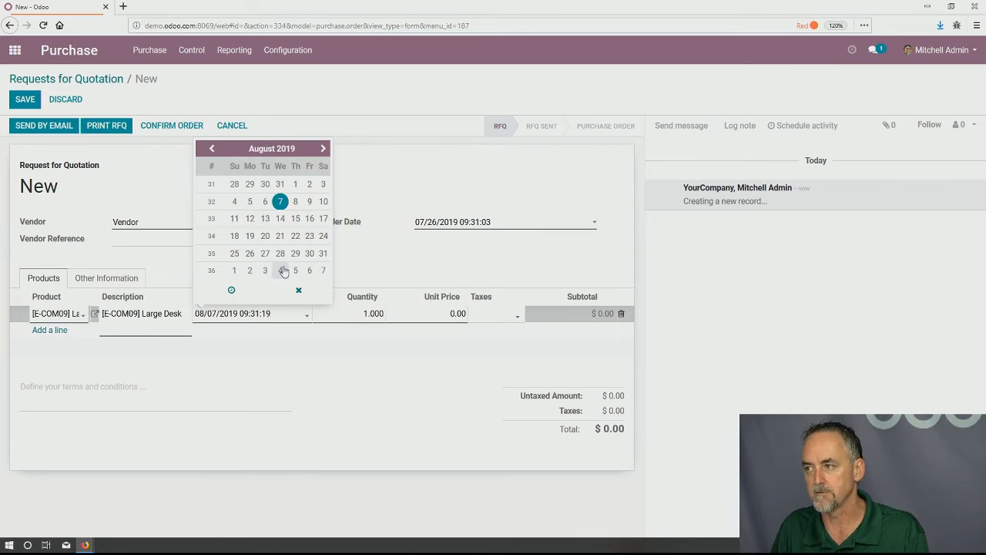
Add a second [E-COM09] Large Desk product line to the request for quotation.
left_click(50, 332)
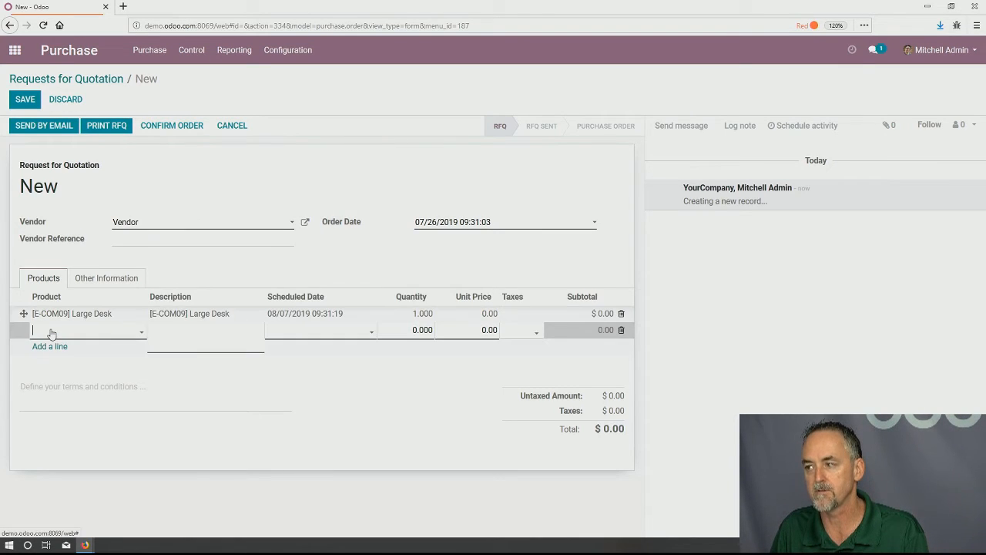
left_click(48, 334)
type("Lerge")
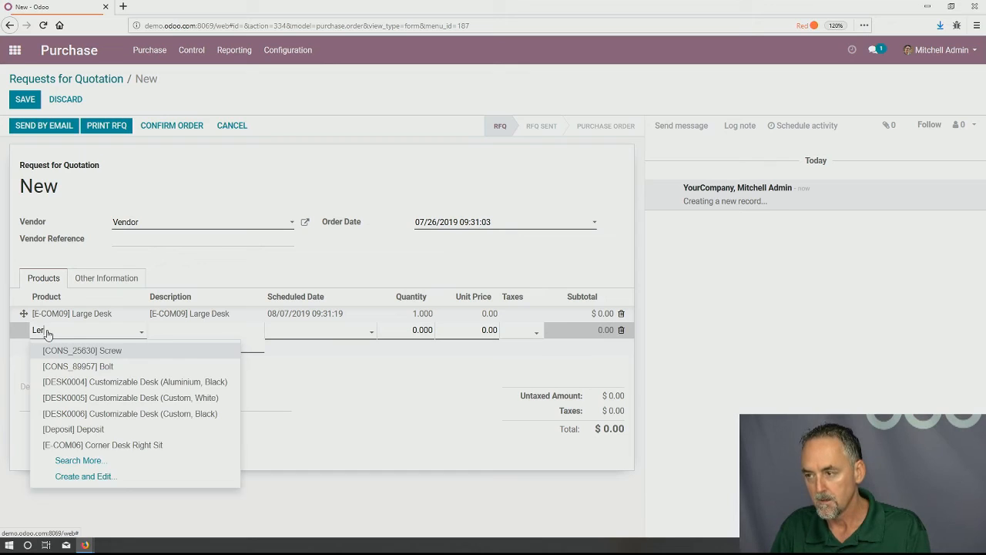
key("BackSpace")
key("BackSpace")
key("BackSpace")
key("BackSpace")
type("arge")
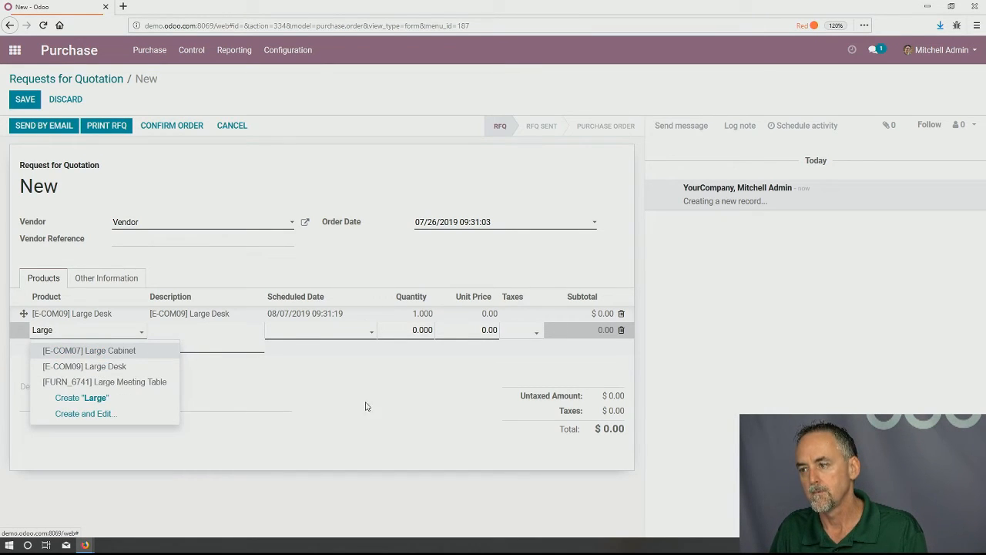
left_click(151, 366)
Set the scheduled date of the second Large Desk line to 08/20/2019.
left_click(331, 332)
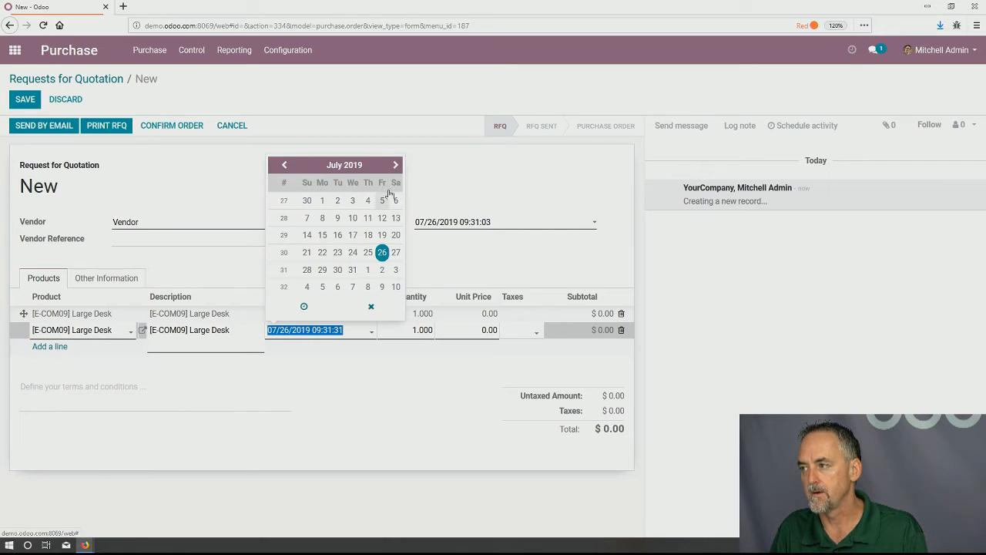
left_click(395, 164)
left_click(337, 252)
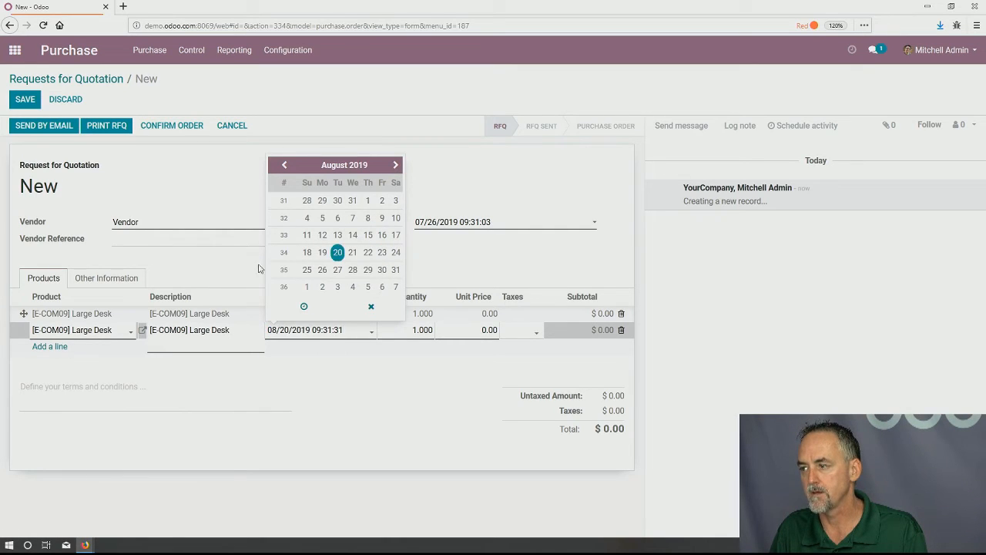
left_click(225, 259)
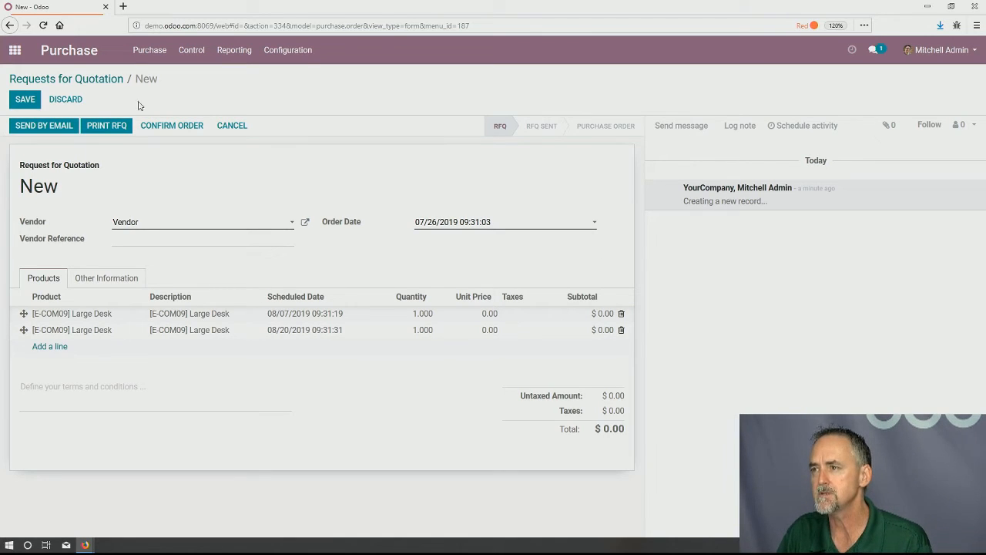
Discard the unsaved request for quotation and switch to the Inventory app.
left_click(22, 54)
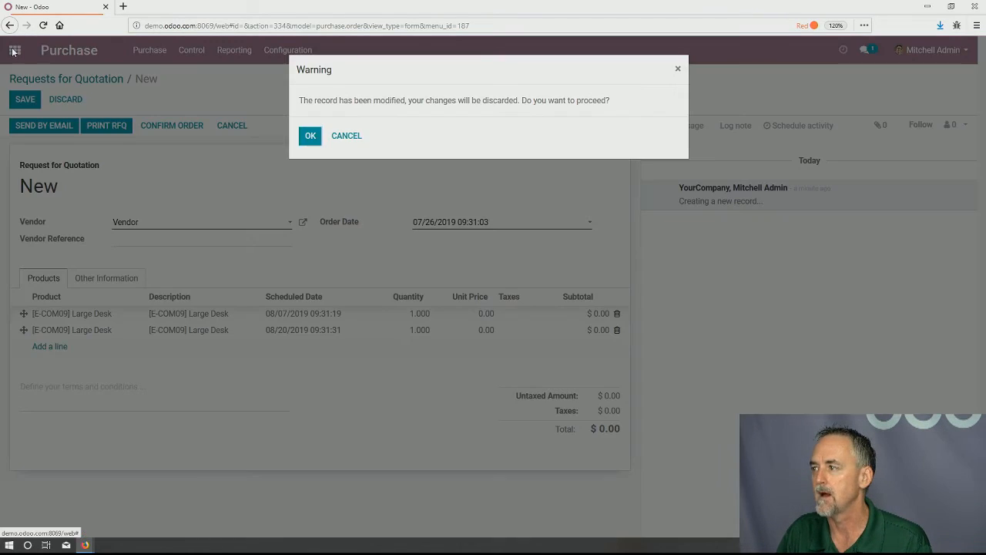
left_click(308, 135)
left_click(634, 161)
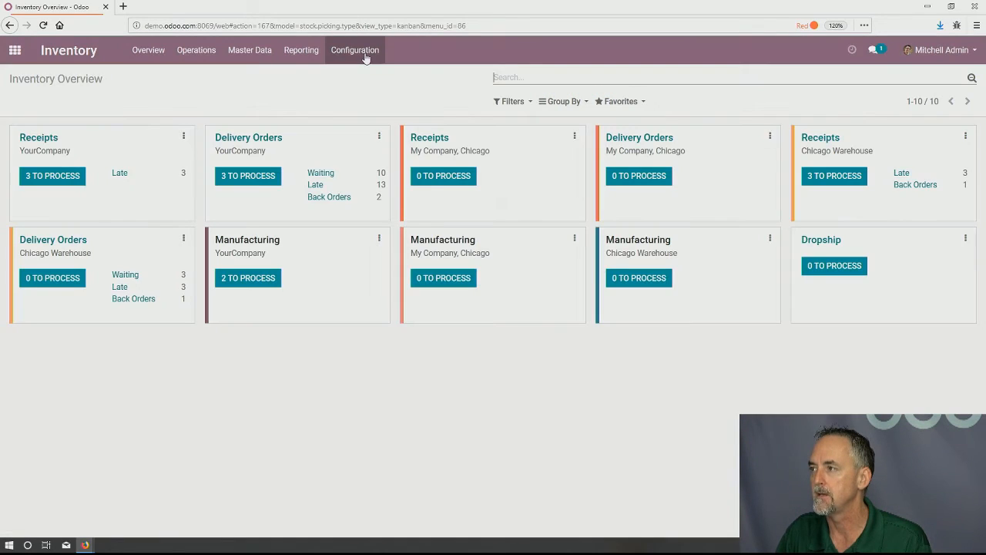
Open the YourCompany warehouse record in edit mode to check its configuration options.
left_click(363, 54)
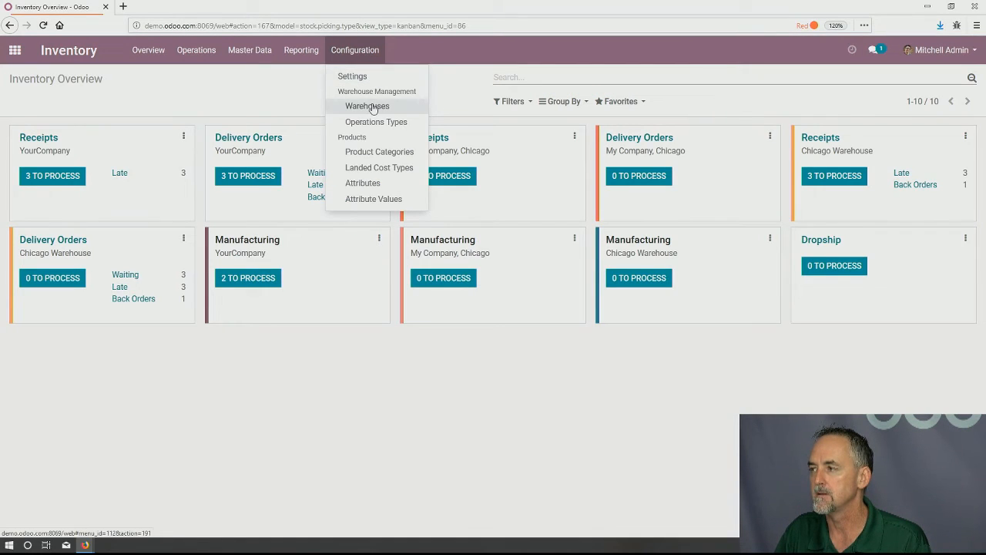
left_click(368, 105)
left_click(123, 158)
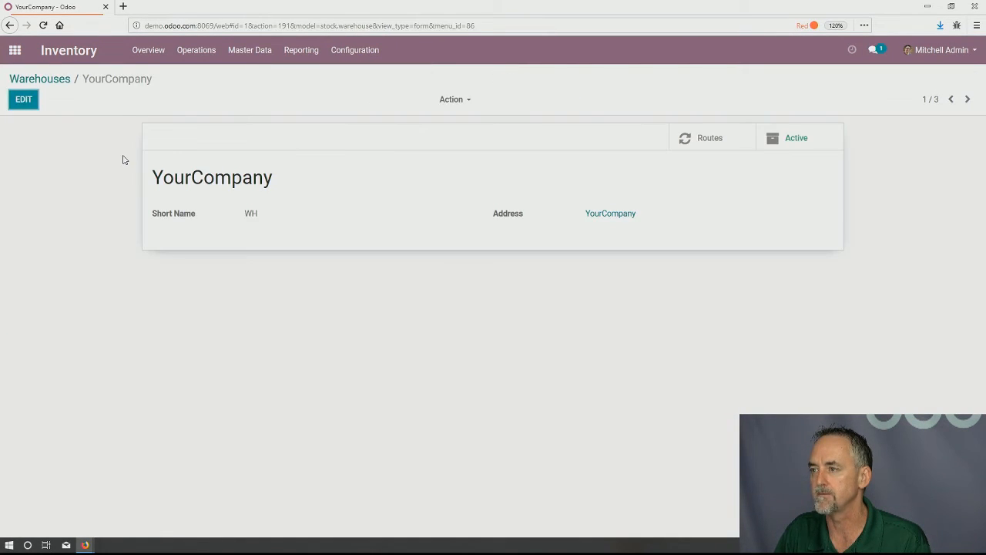
left_click(30, 103)
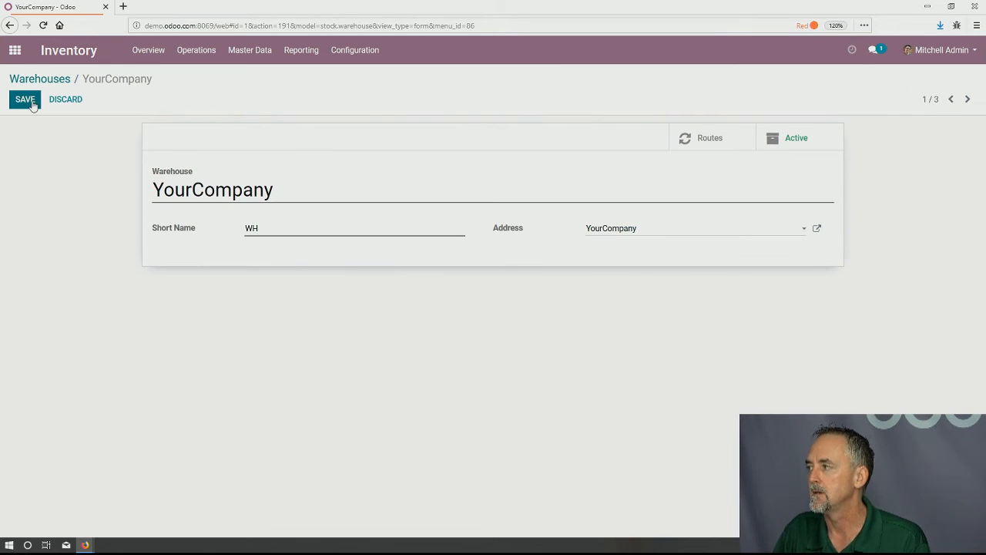
Find the Storage Locations option in the Inventory settings, enable it and save the settings.
left_click(351, 59)
left_click(367, 79)
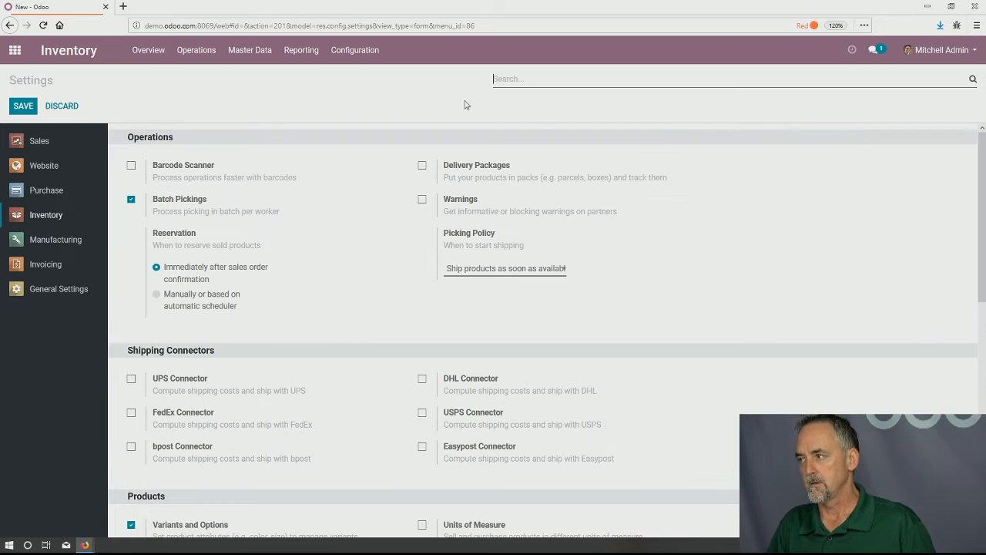
left_click(526, 84)
type("loca")
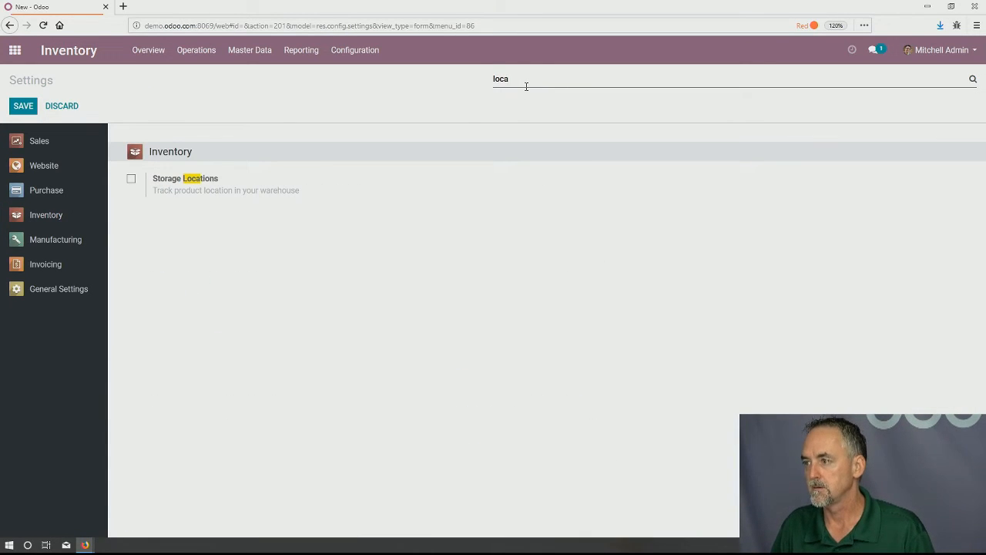
left_click(131, 180)
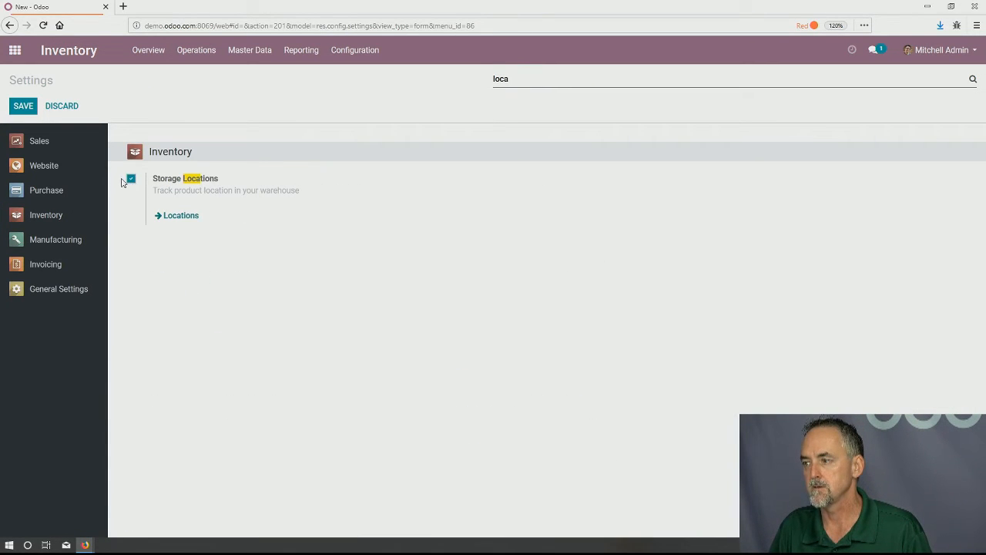
left_click(24, 109)
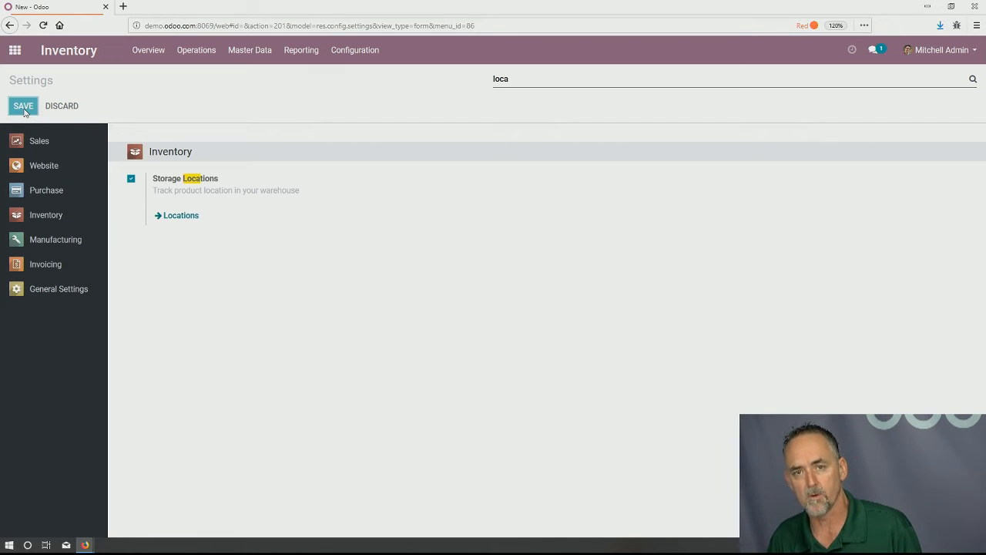
left_click(24, 111)
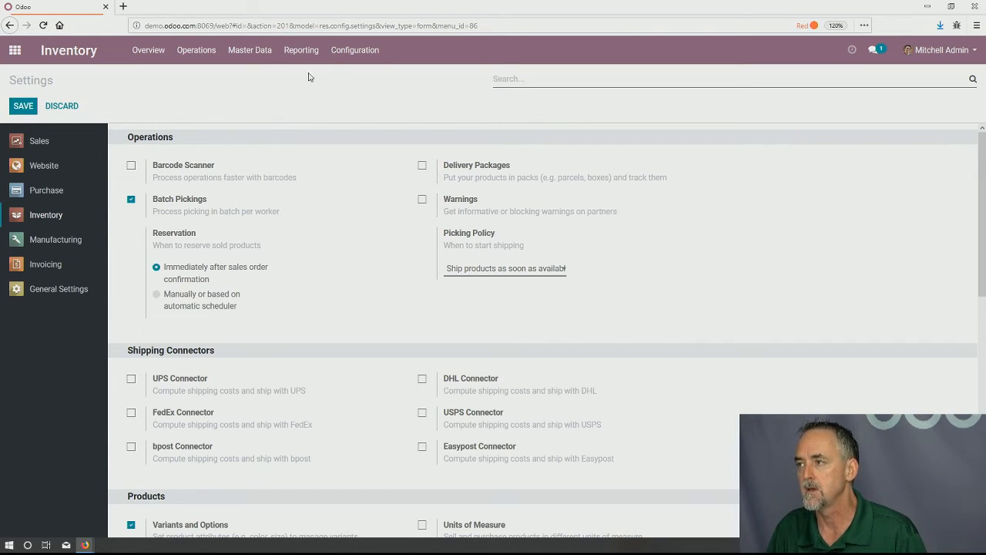
Reopen the YourCompany warehouse record to look for shipment and route options.
left_click(354, 50)
left_click(355, 107)
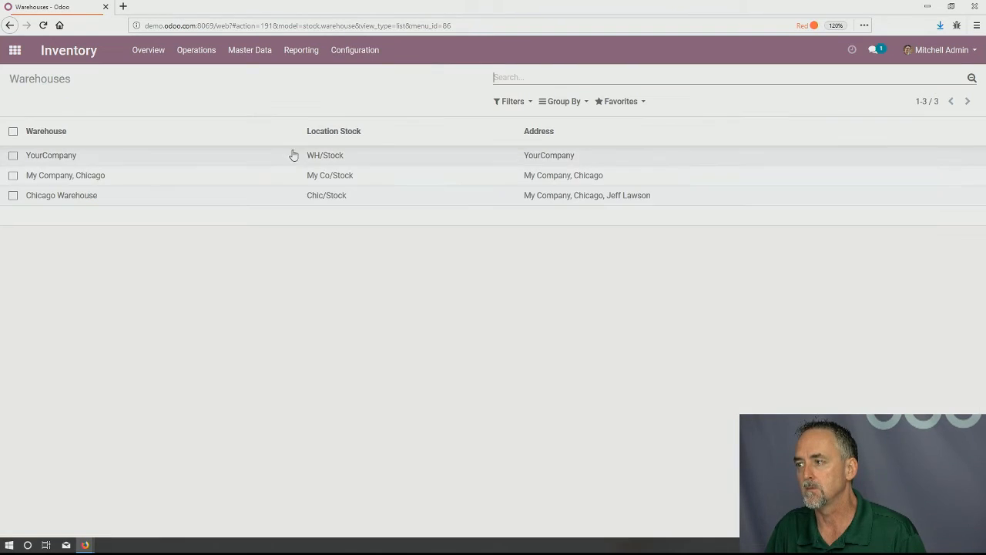
left_click(122, 157)
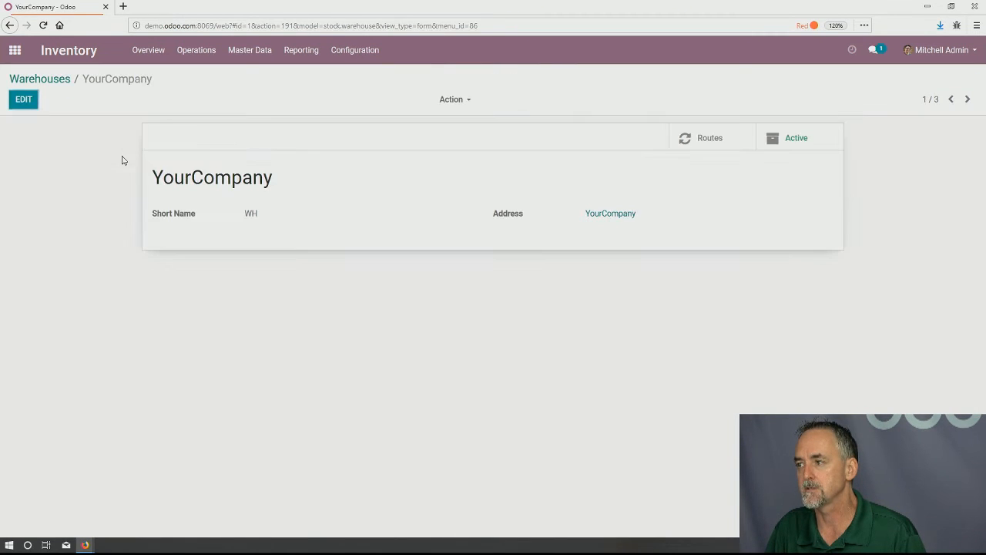
Search the Inventory settings for "loc" and clear the search to show all options.
left_click(354, 50)
left_click(365, 79)
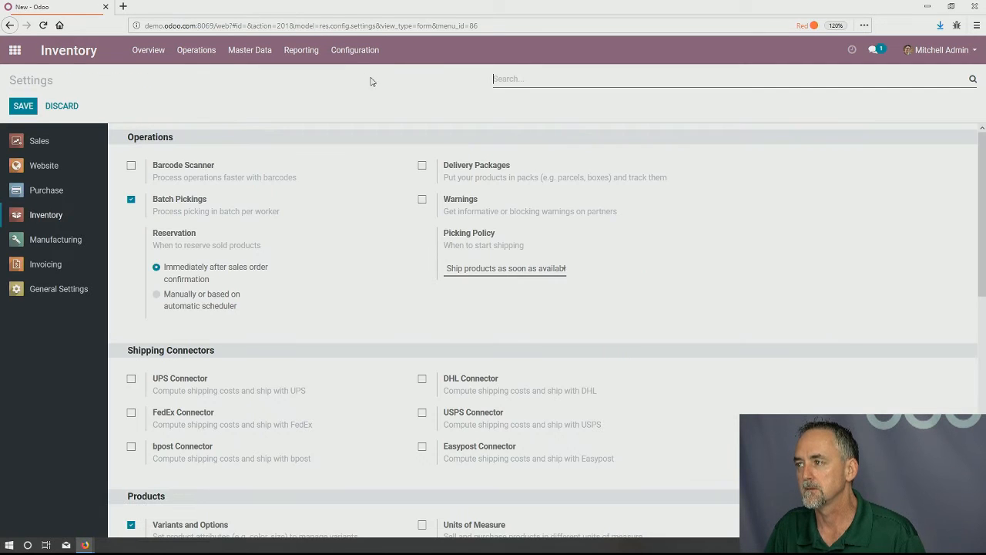
type("loc")
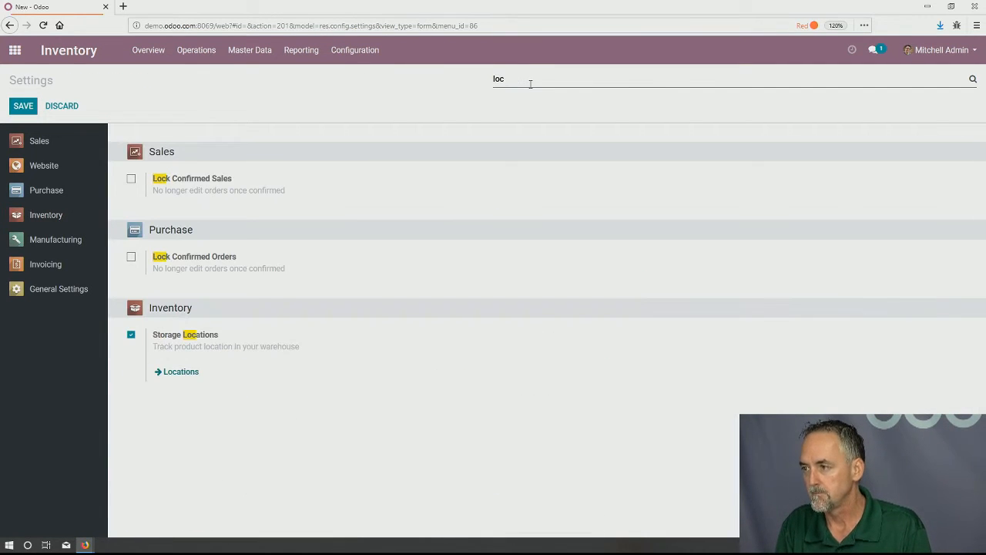
key("BackSpace")
key("BackSpace")
type("inv")
key("BackSpace")
key("BackSpace")
key("BackSpace")
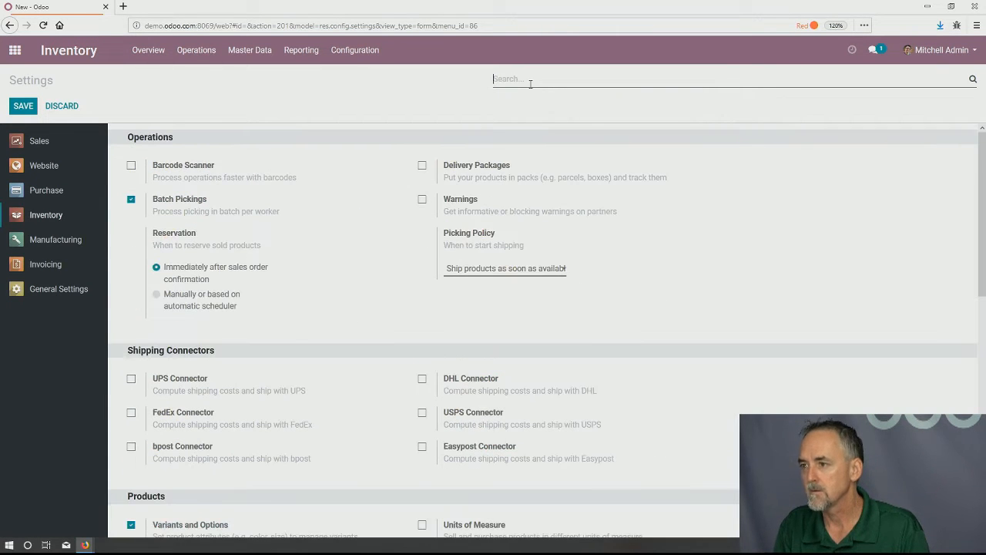
Enable Multi-Step Routes in the Warehouse section of the Inventory settings and save.
scroll(282, 327, "down", 1)
scroll(282, 327, "down", 5)
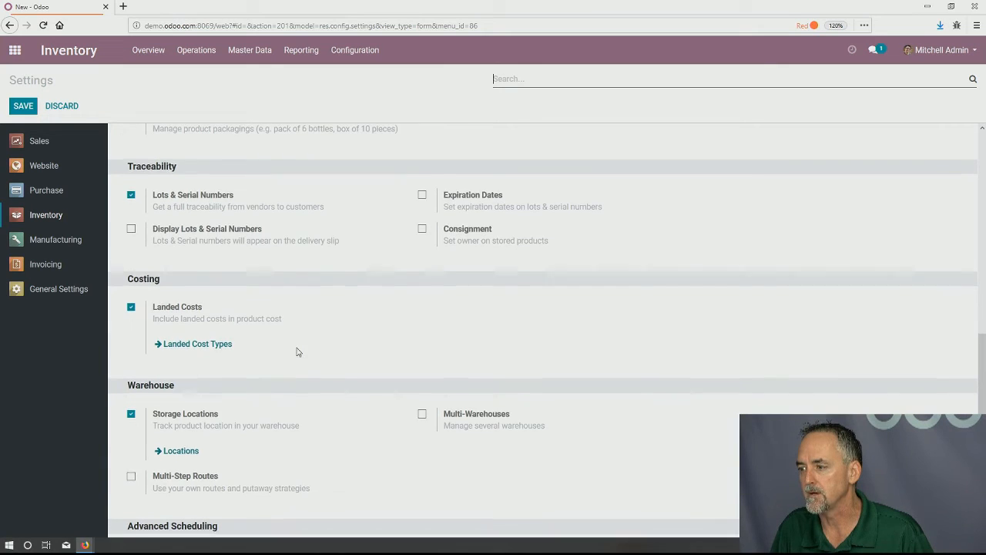
scroll(295, 348, "down", 1)
left_click(131, 403)
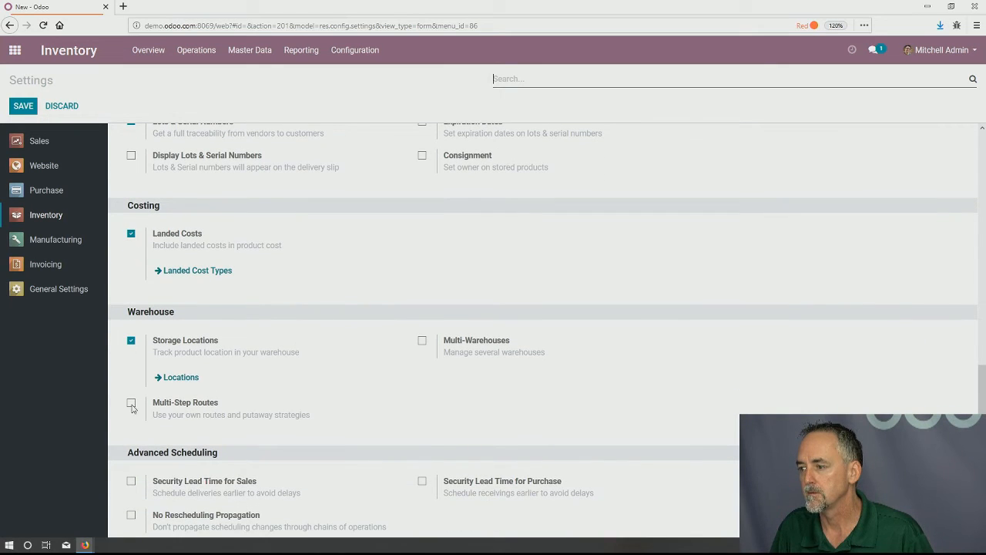
left_click(25, 110)
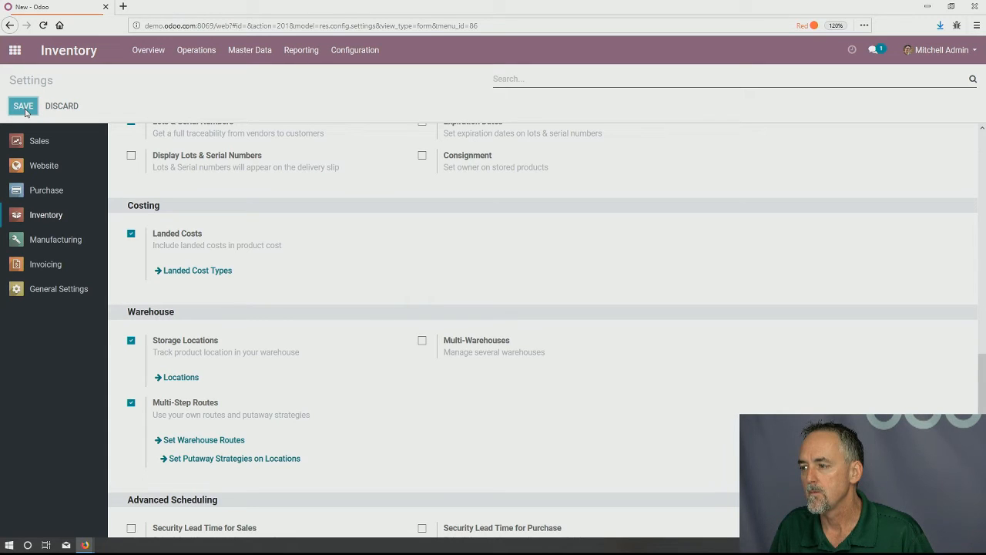
Edit Chicago Warehouse and set Manufacture to "Pick components, manufacture and then store products (3 steps)".
left_click(362, 50)
left_click(367, 107)
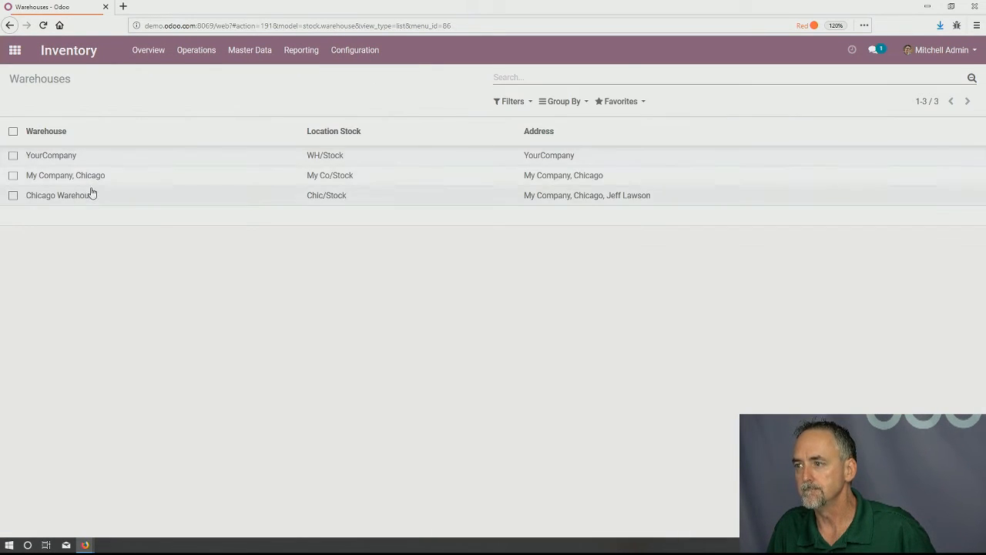
left_click(80, 199)
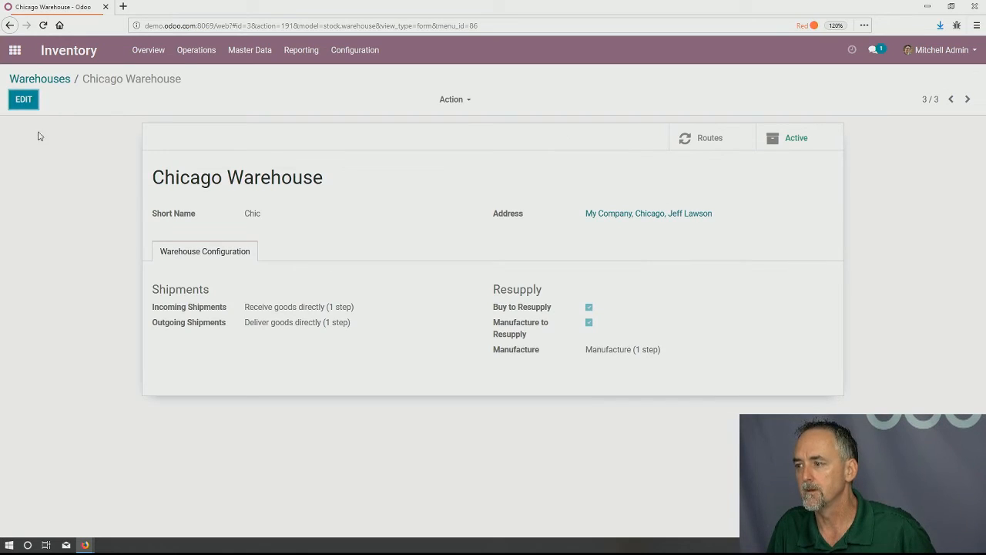
left_click(20, 100)
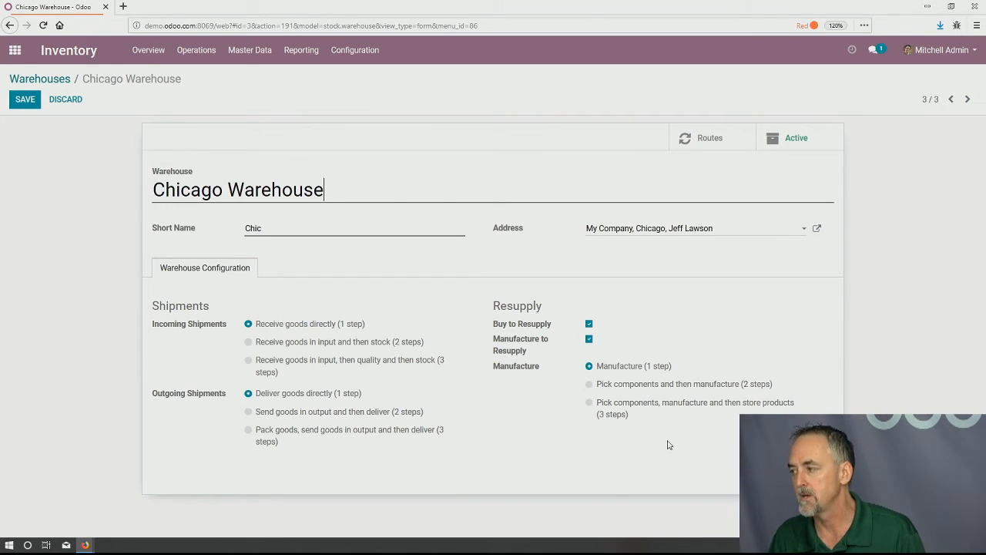
left_click(626, 385)
left_click(624, 406)
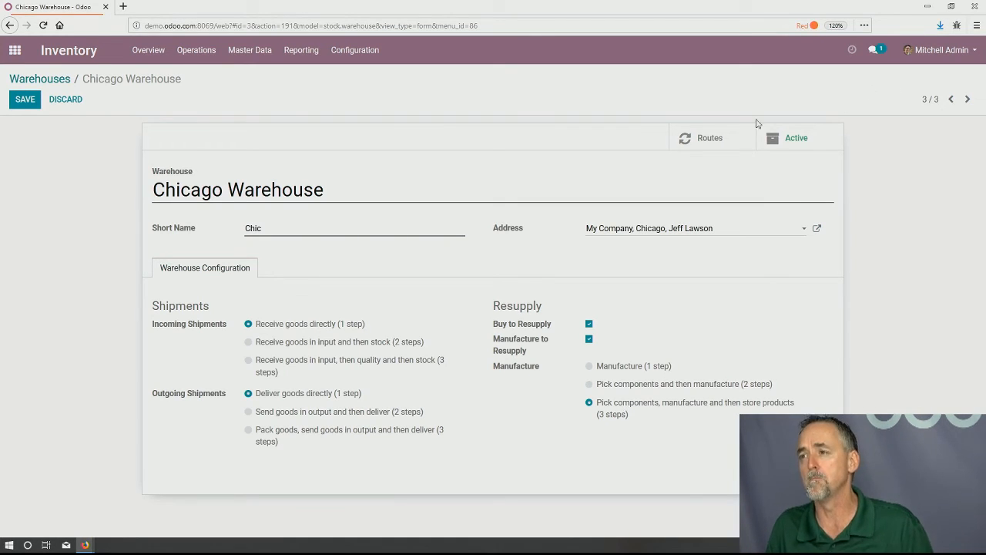
Discard the unsaved Chicago Warehouse changes and open the Inventory Overview.
left_click(15, 52)
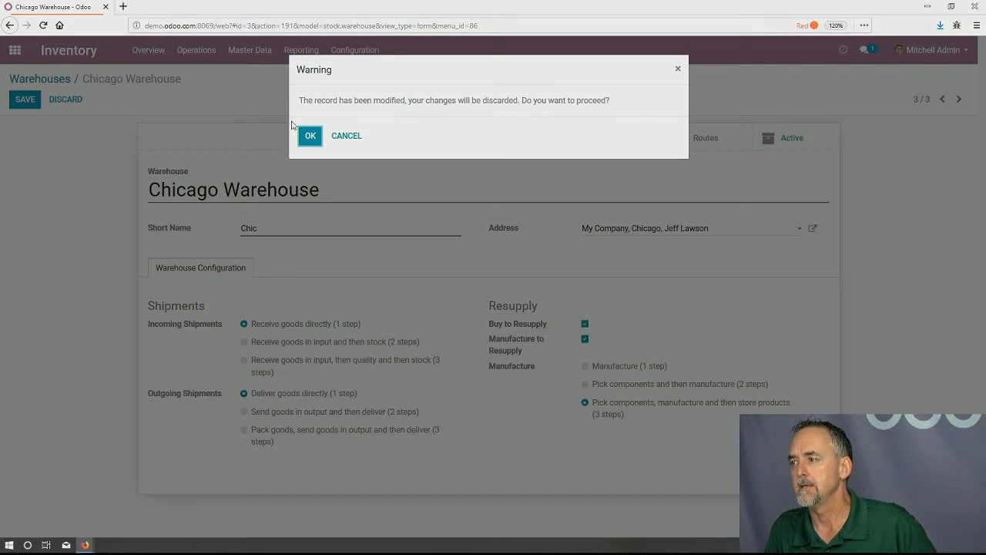
left_click(307, 135)
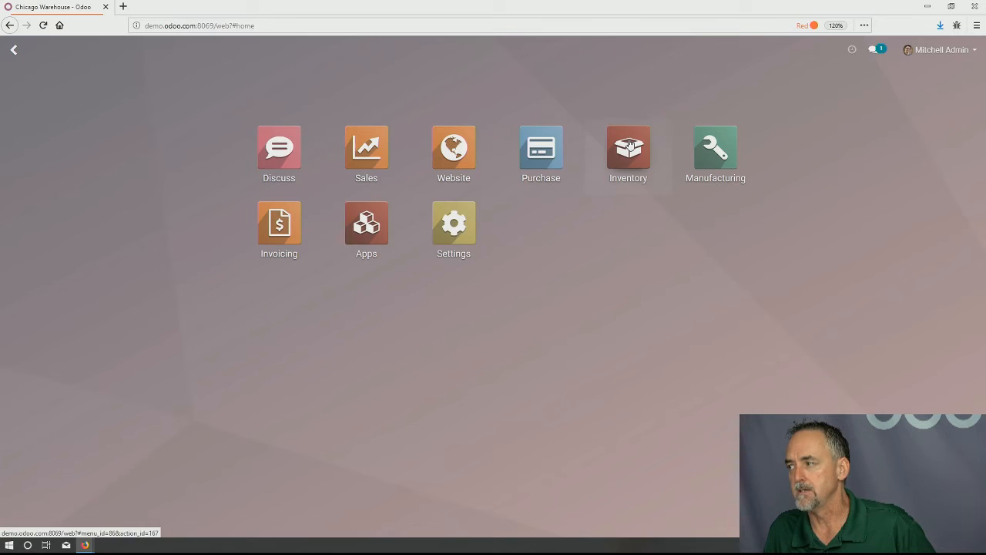
left_click(630, 145)
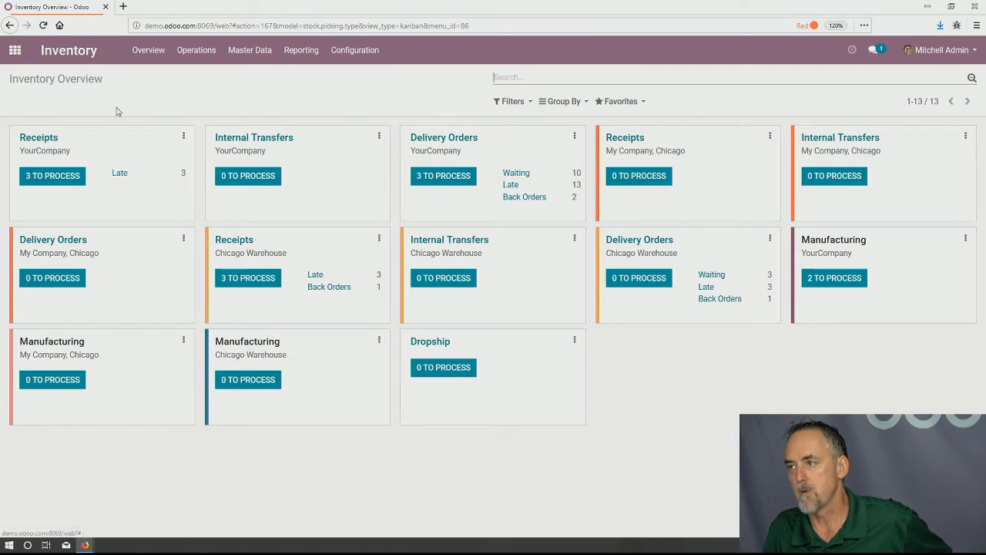
Switch to the Sales app and start a new quotation with Customer Paradigm as the customer.
left_click(14, 50)
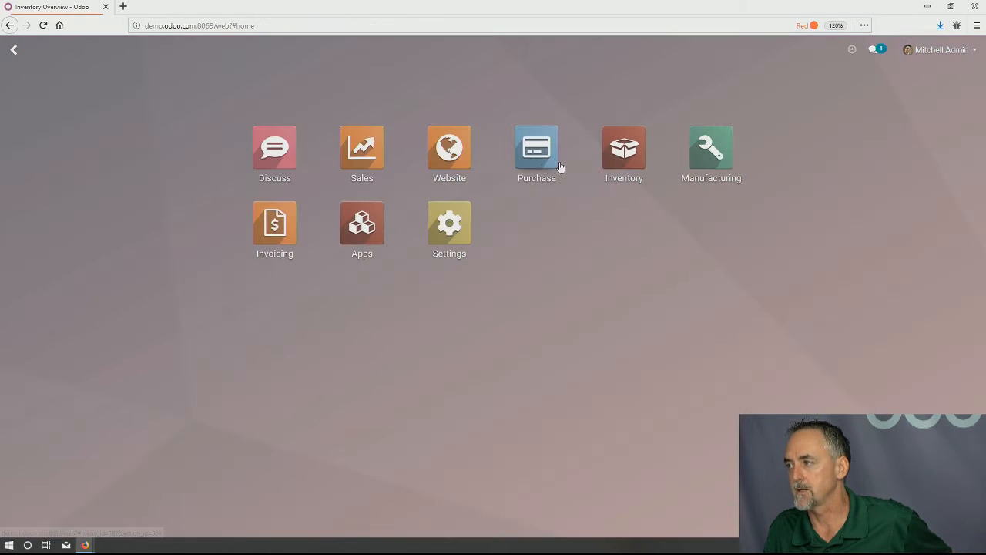
left_click(376, 149)
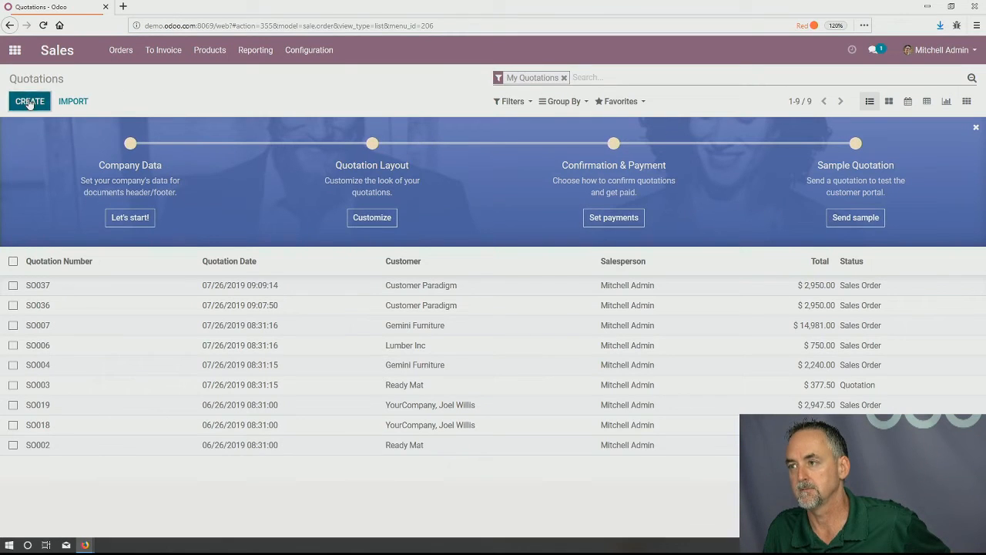
left_click(26, 100)
left_click(194, 217)
type("Cusfomer")
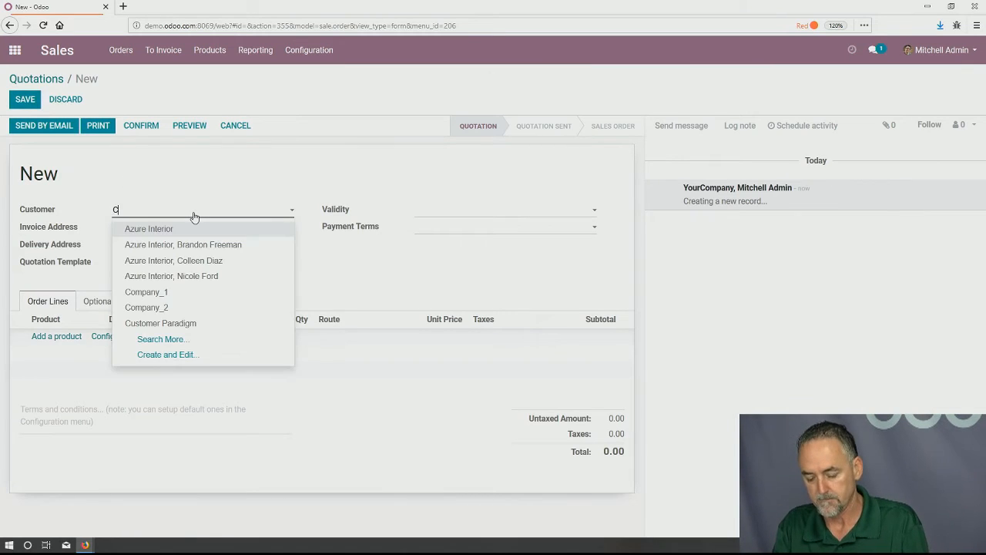
key("BackSpace")
key("BackSpace")
key("BackSpace")
key("BackSpace")
key("BackSpace")
key("BackSpace")
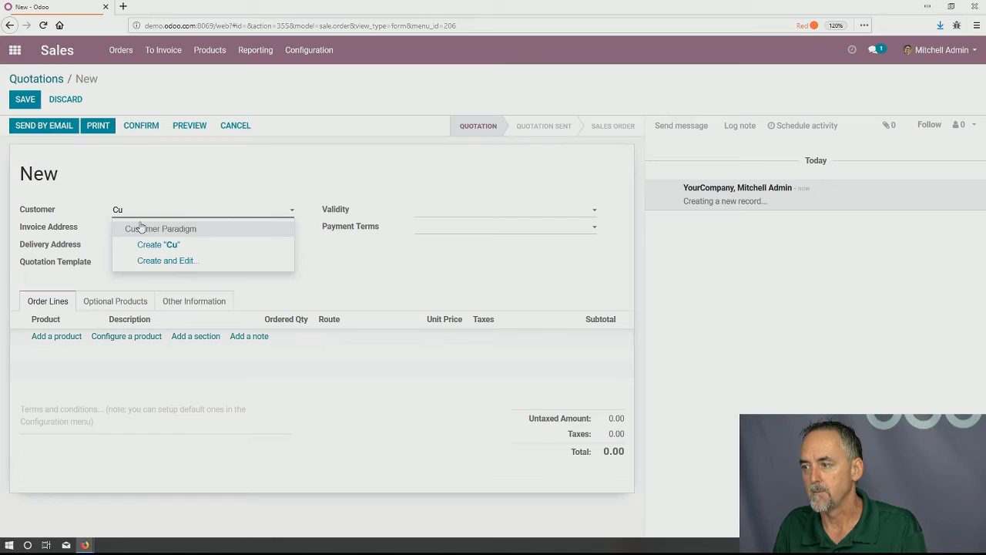
left_click(141, 228)
Create a storable product named Gas with a cost of 10 and add it as the first order line.
left_click(68, 336)
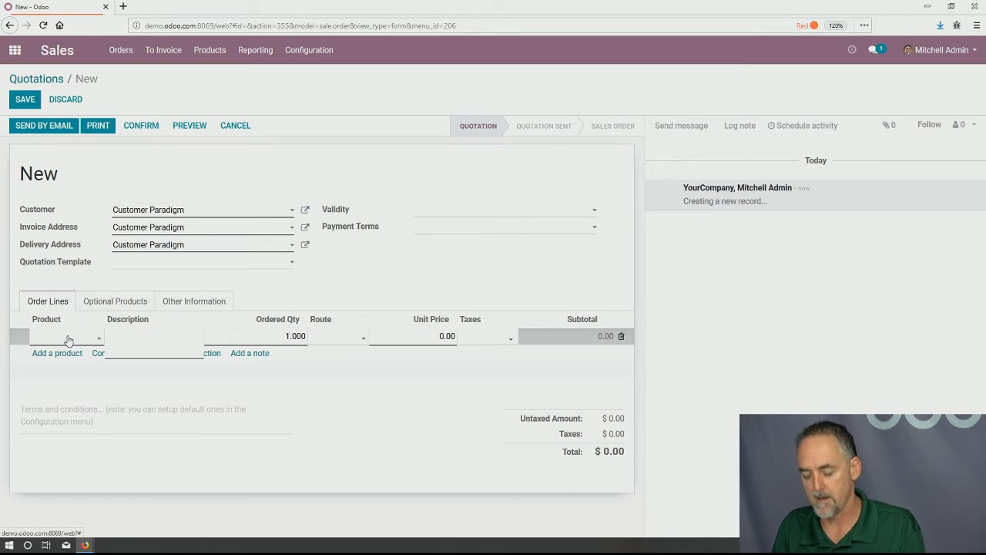
type("Gas")
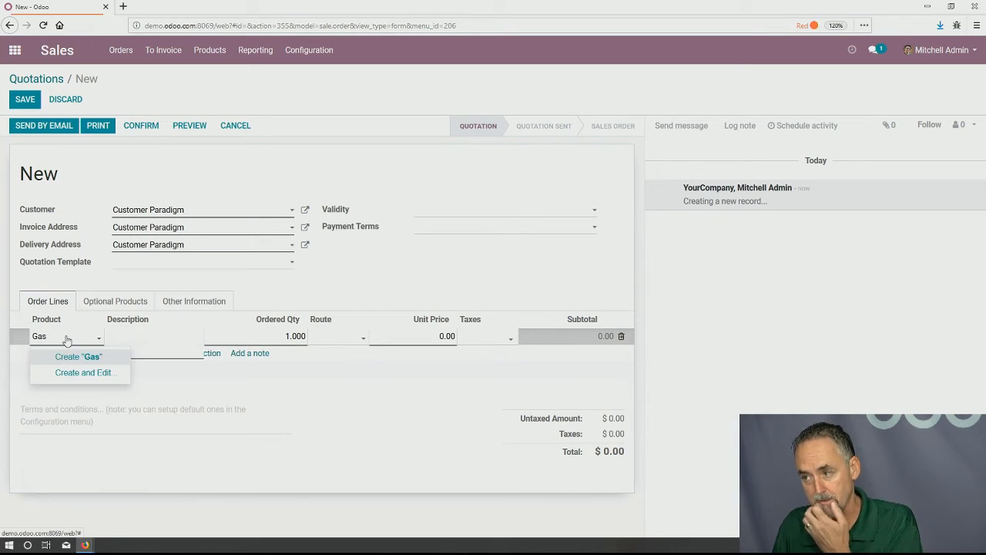
left_click(90, 373)
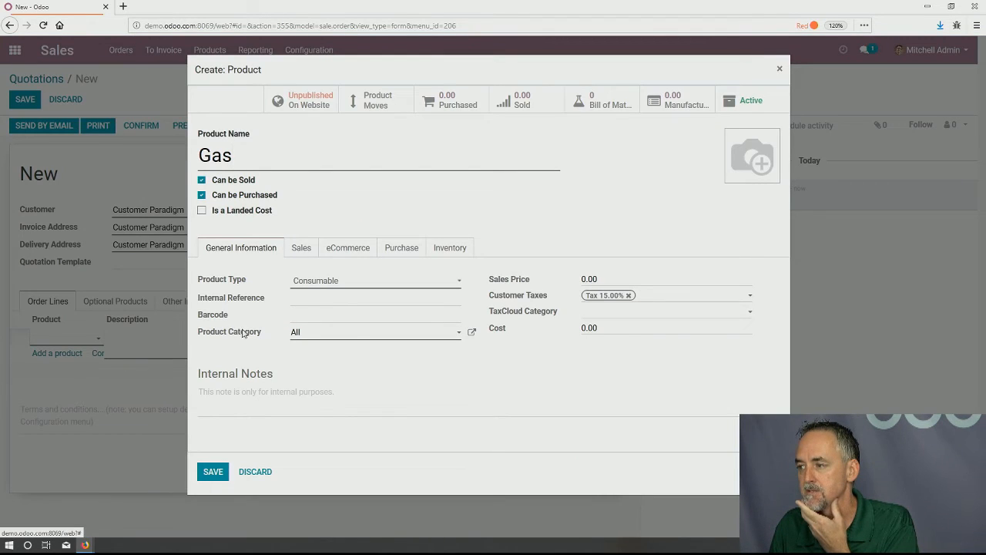
left_click(305, 282)
left_click(318, 327)
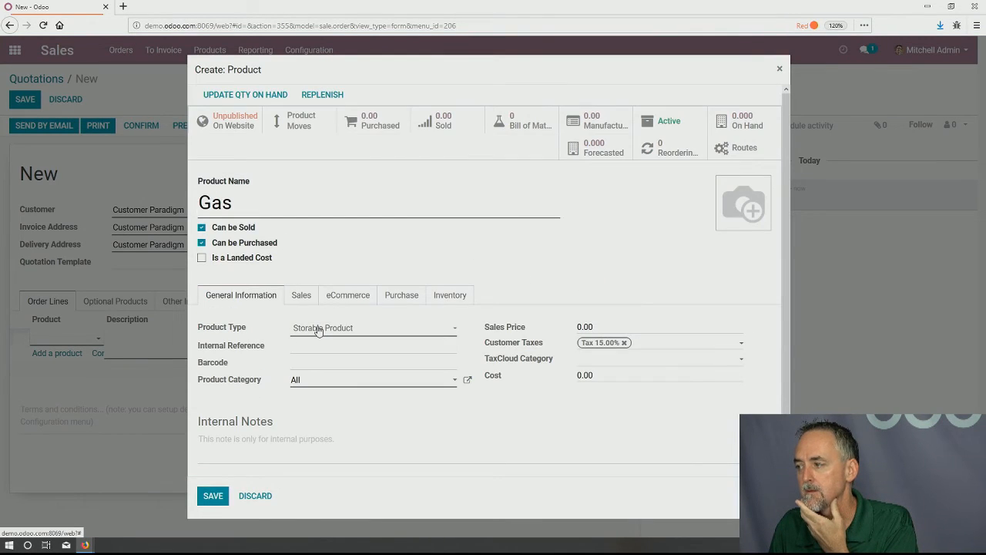
left_click(615, 377)
type("10")
left_click(212, 495)
left_click(310, 136)
left_click(291, 279)
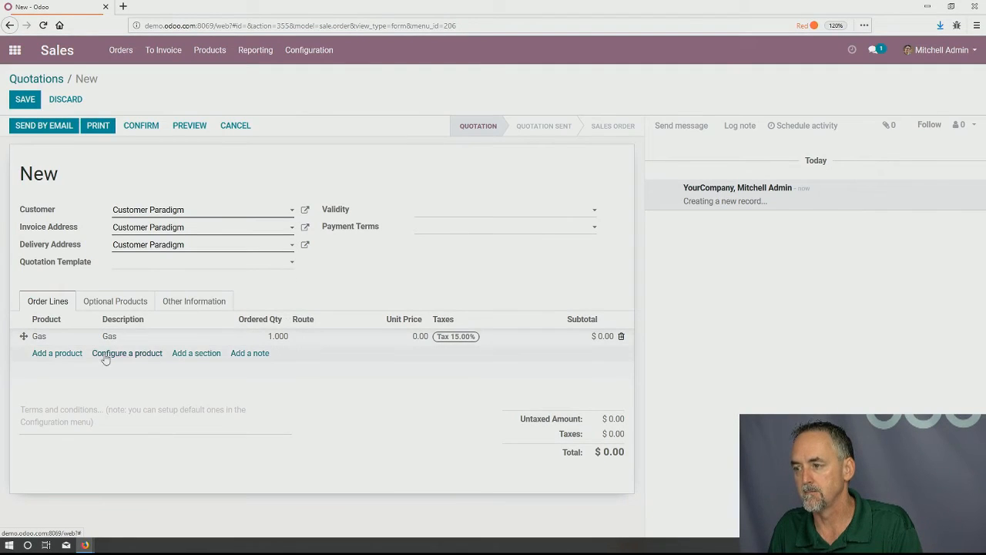
Add a second order line with a newly created product named Container.
left_click(70, 354)
type("Container")
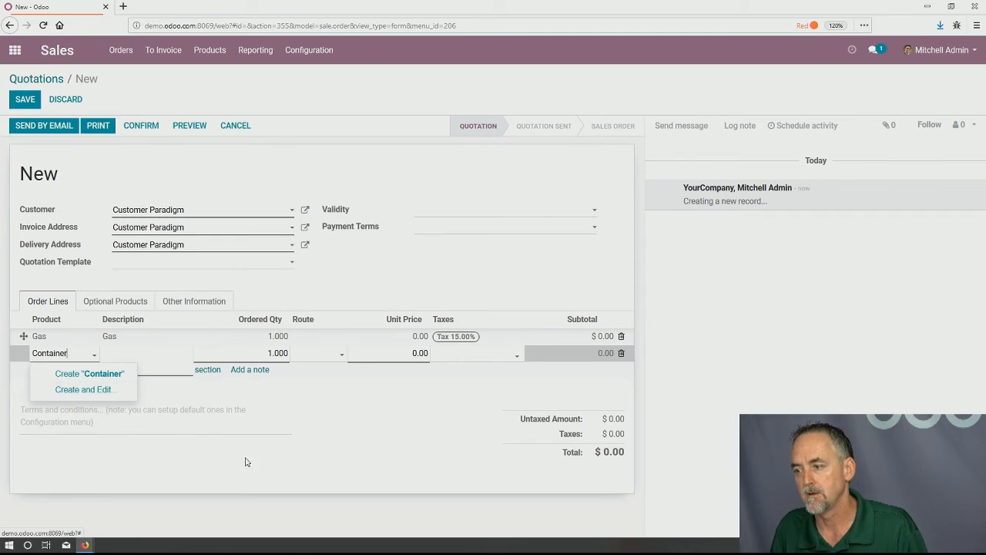
left_click(115, 389)
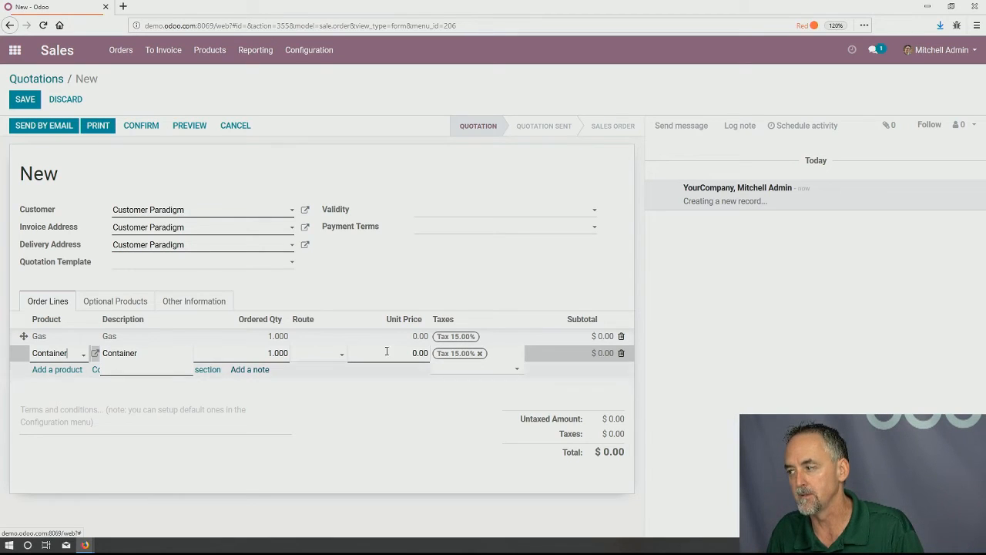
Set the unit prices to 5 for Container and 55 for Gas, and confirm the quotation.
left_click(416, 353)
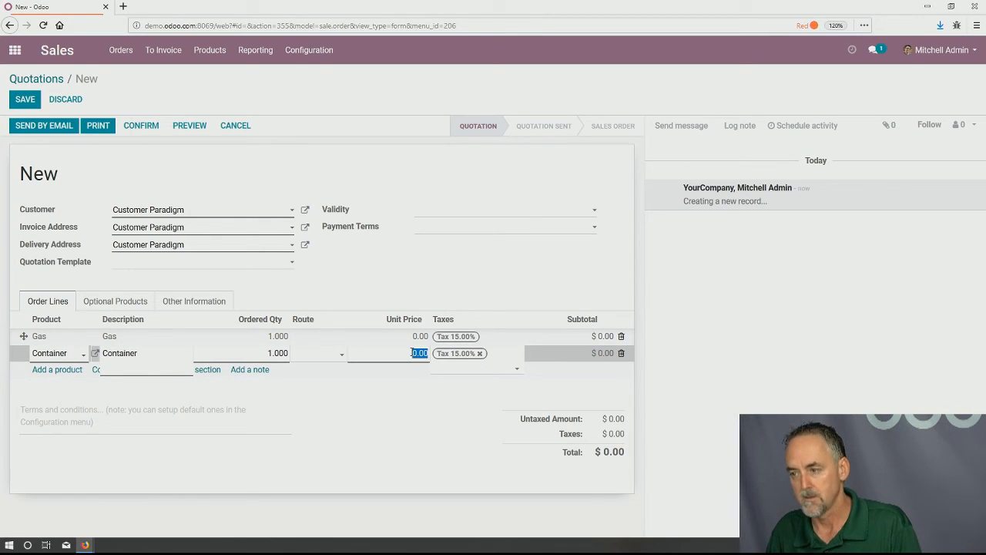
type("5")
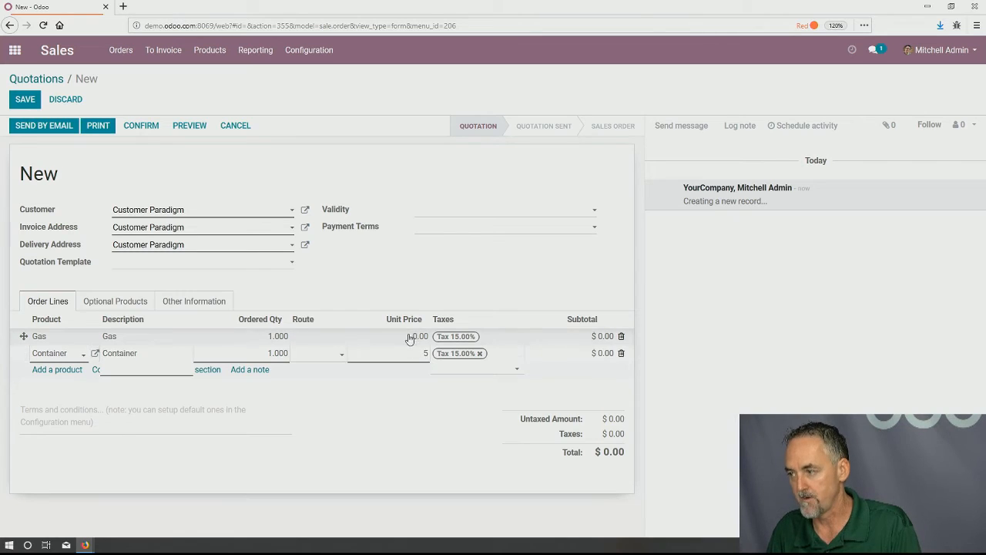
left_click(413, 336)
type("55")
left_click(448, 302)
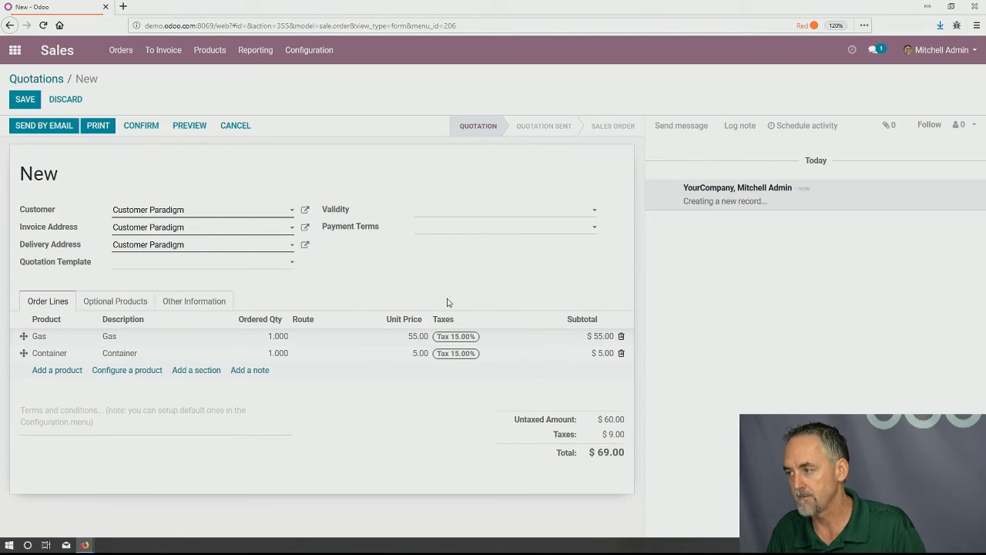
left_click(139, 125)
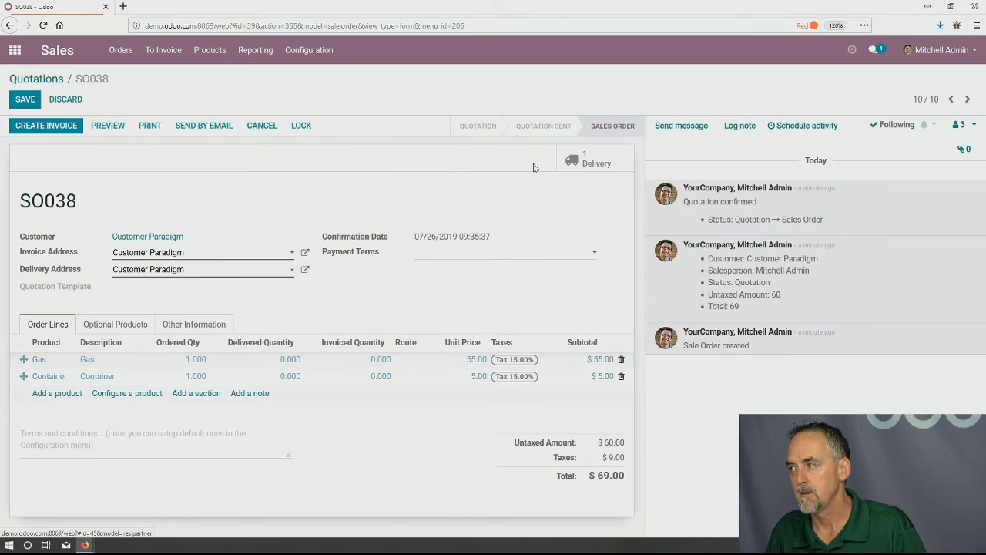
Open the order's delivery and apply the immediate transfer for the reserved quantities, cancelling the backorder.
left_click(606, 162)
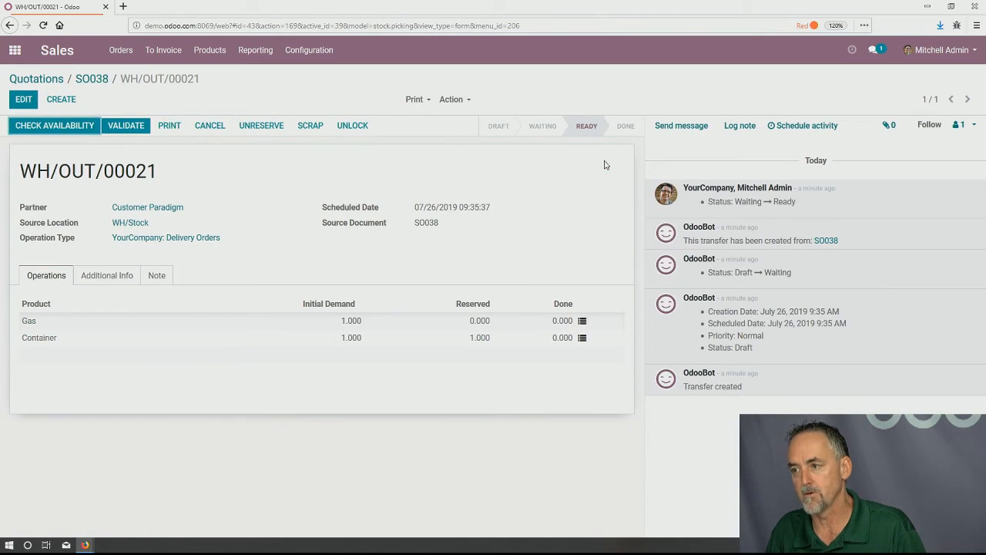
left_click(126, 126)
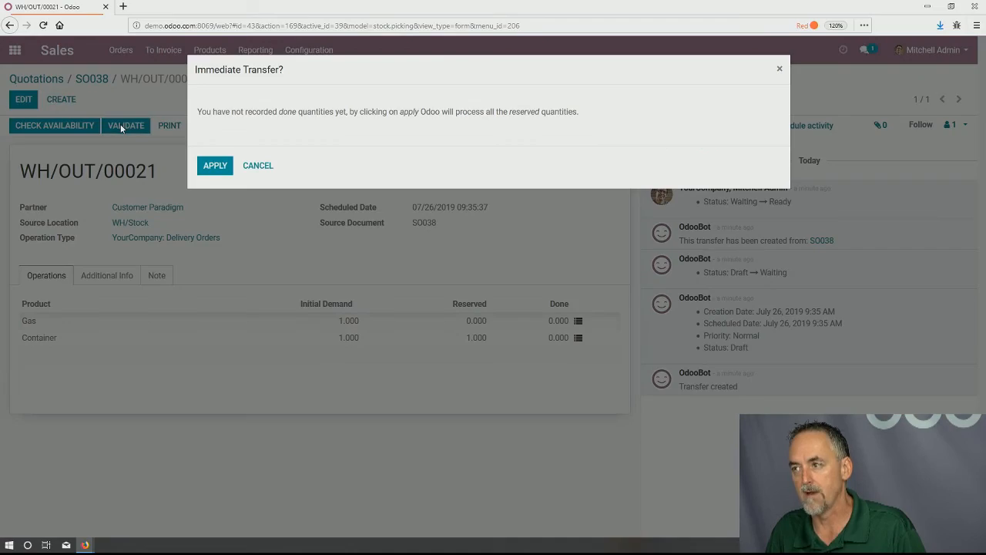
left_click(205, 167)
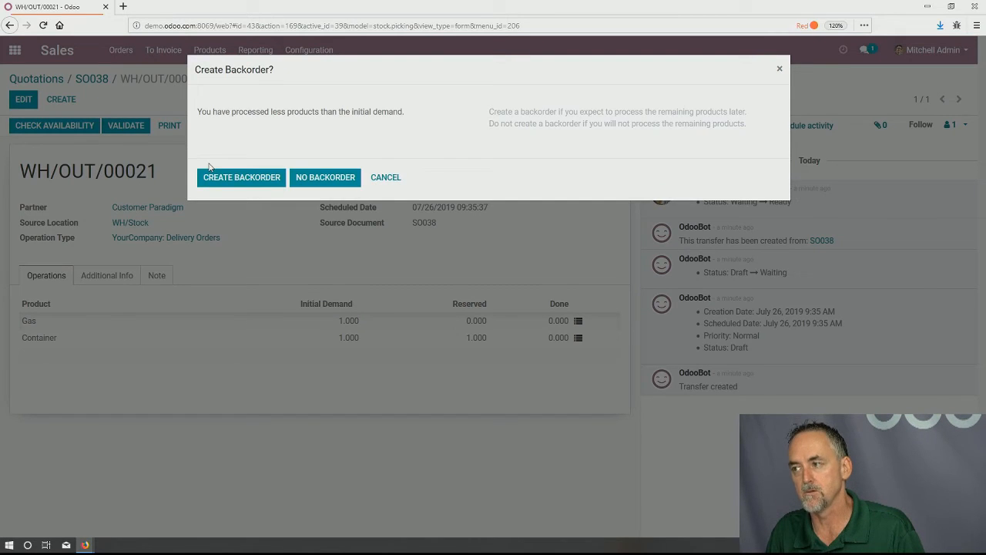
left_click(386, 177)
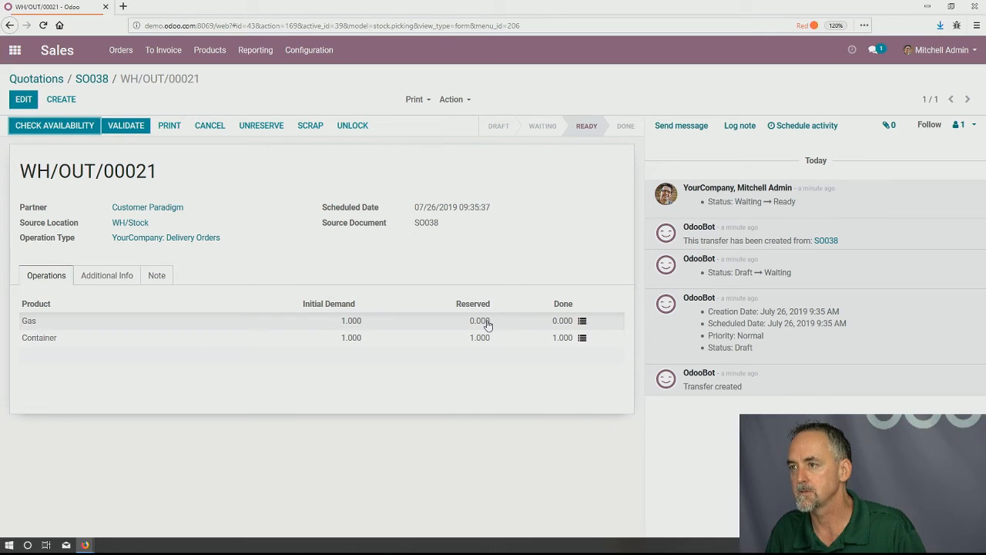
Open the Gas product from the delivery and validate an inventory adjustment with a real quantity of 55 in WH/Stock.
left_click(46, 325)
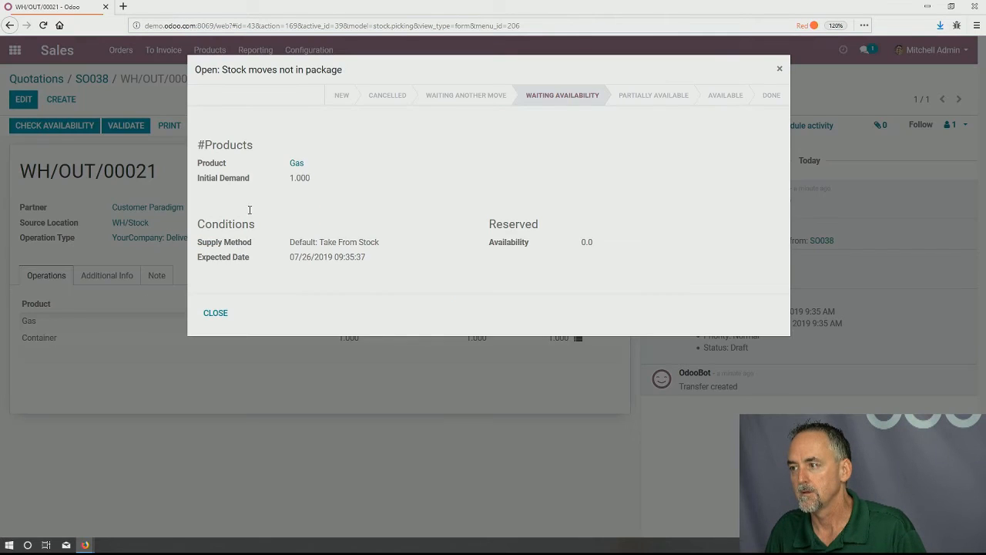
left_click(293, 165)
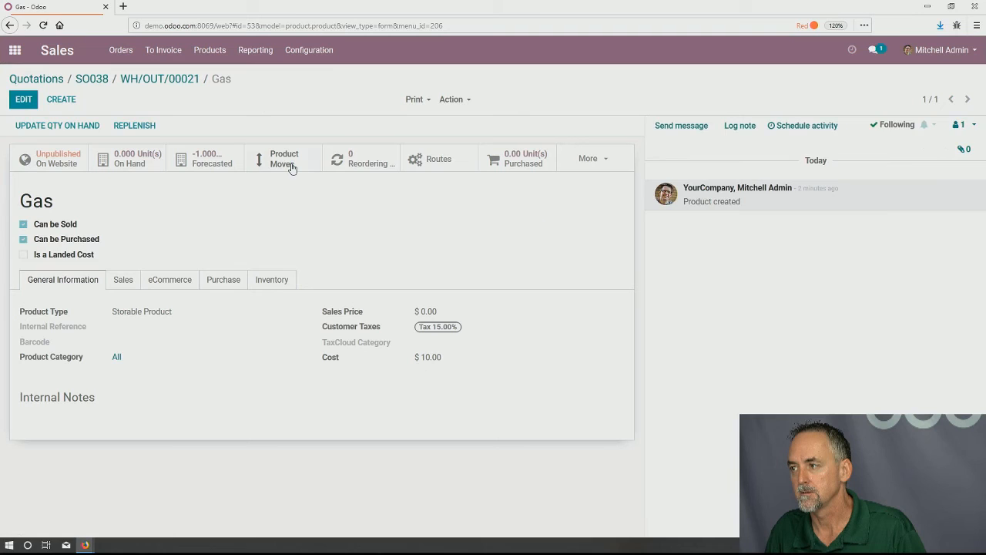
left_click(56, 126)
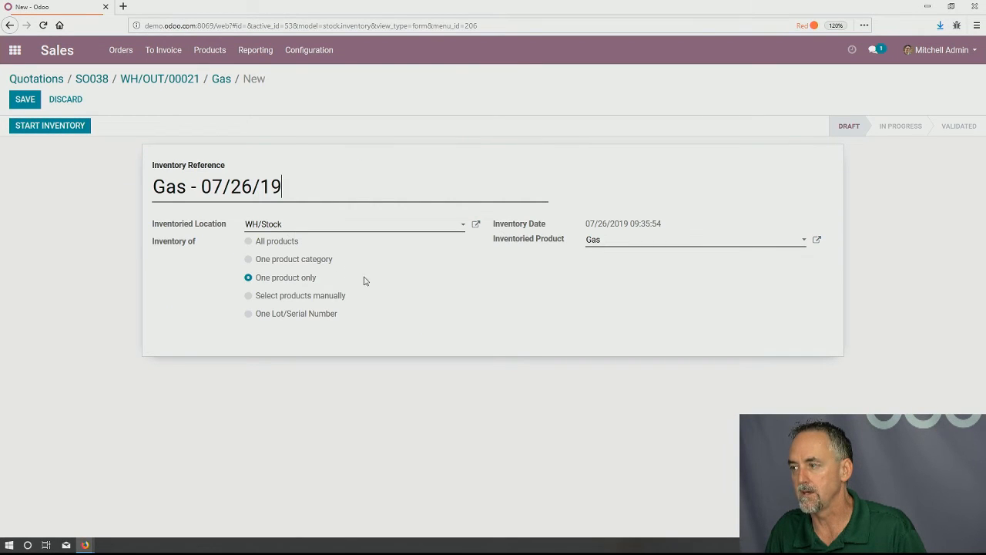
left_click(46, 125)
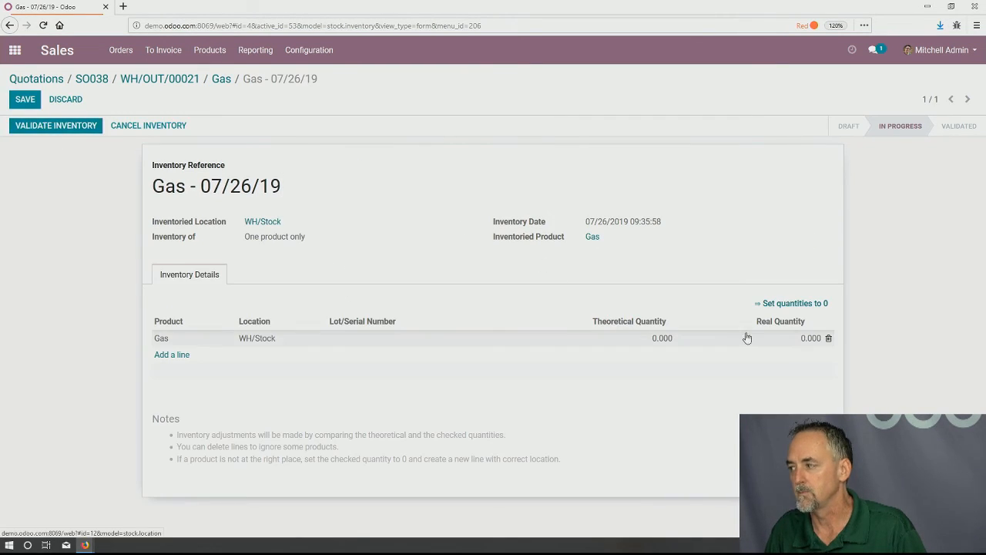
left_click(787, 336)
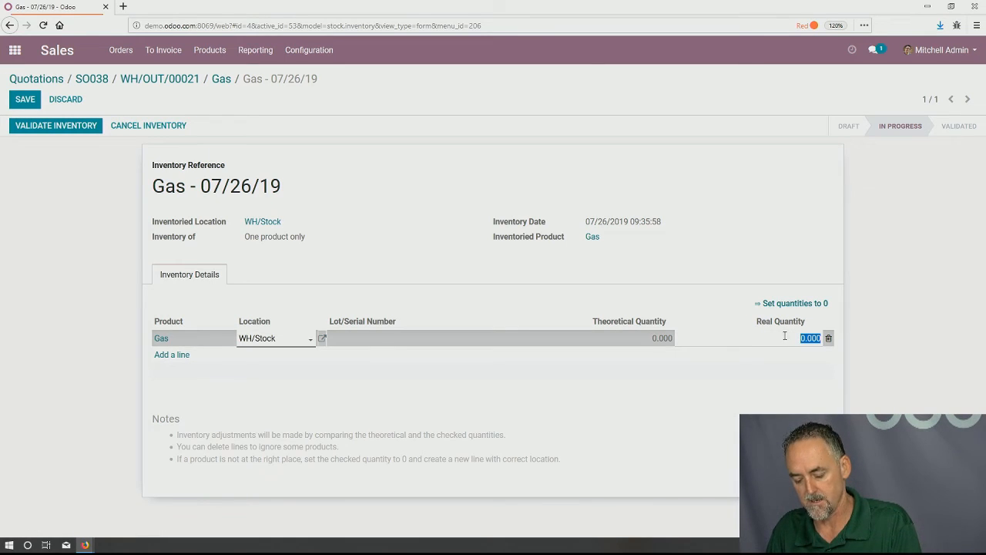
type("55")
left_click(776, 238)
left_click(64, 133)
Go back to delivery WH/OUT/00021, check availability and try to validate it, cancelling the backorder.
left_click(171, 79)
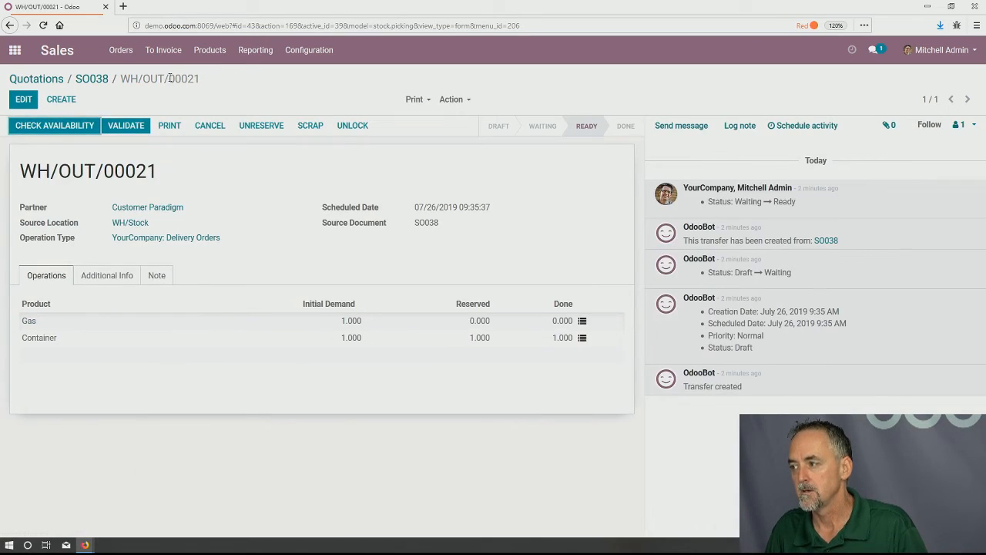
left_click(81, 126)
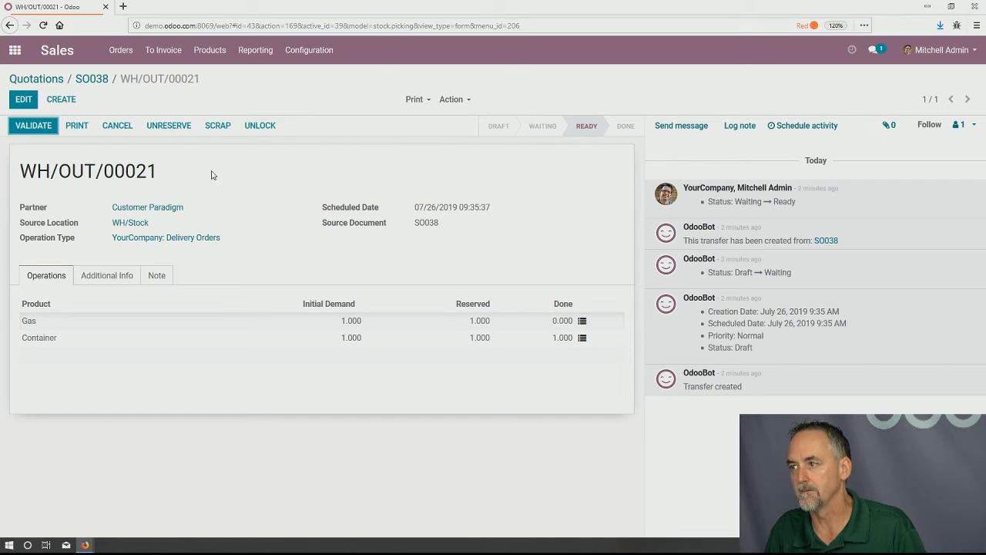
left_click(43, 126)
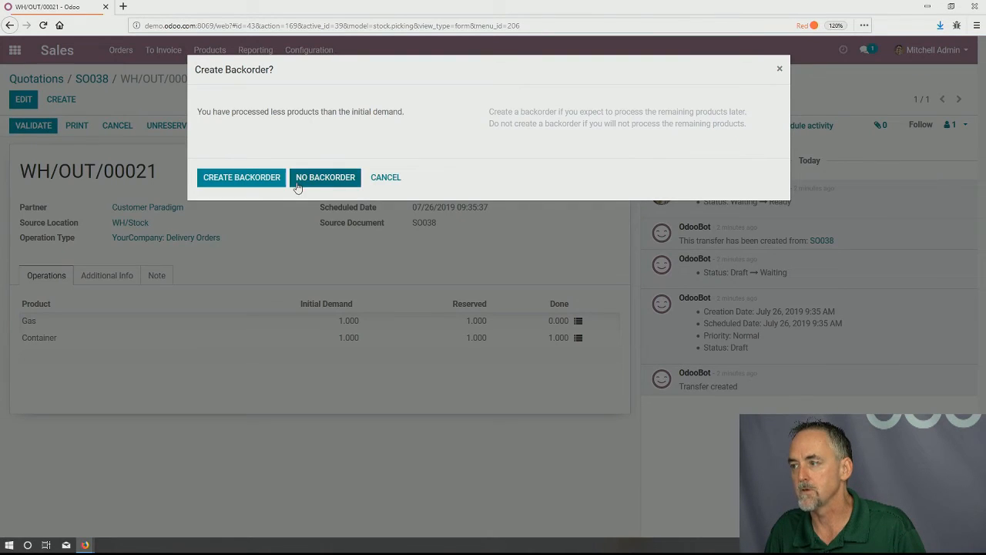
left_click(385, 177)
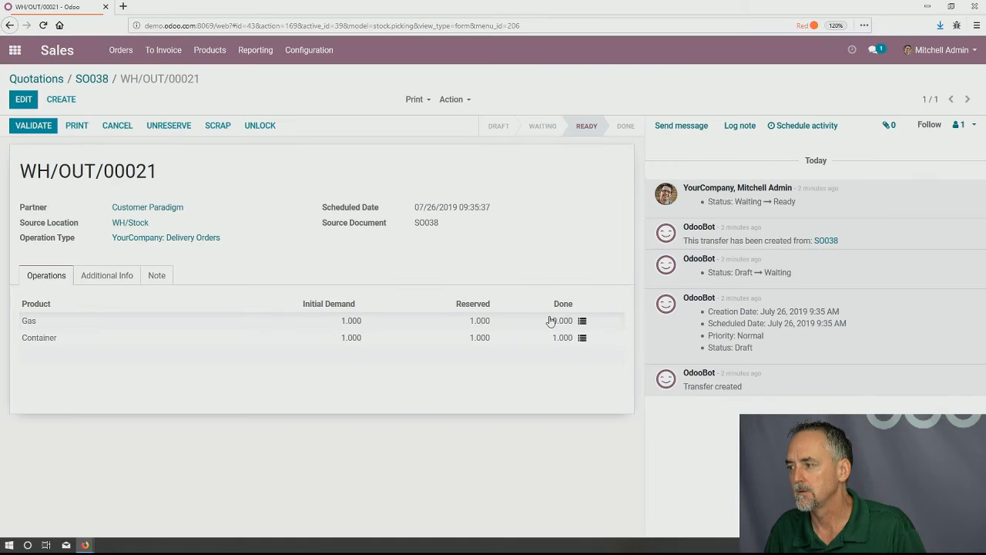
Edit the delivery to record a done quantity of 1 for Gas from WH/Stock, and validate the transfer.
left_click(571, 322)
left_click(216, 313)
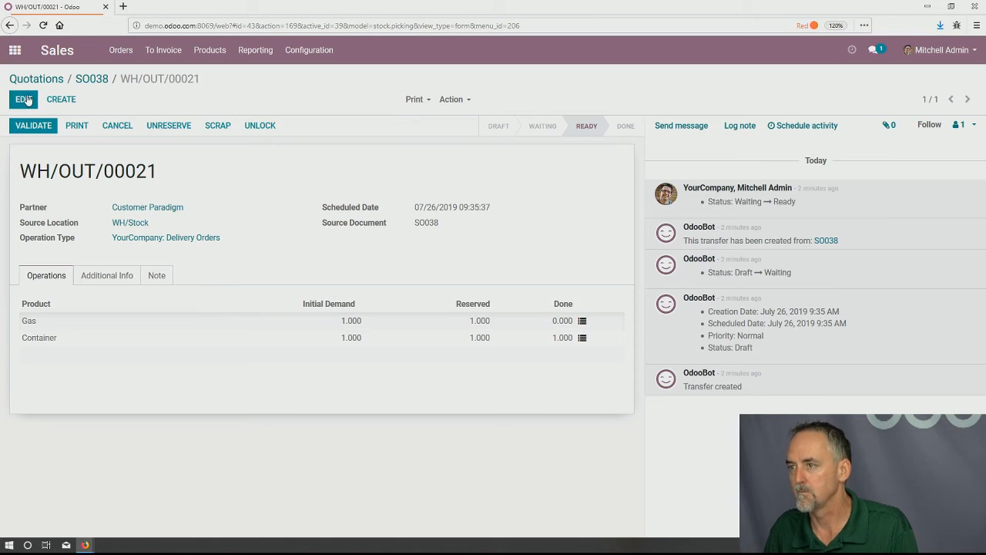
left_click(556, 322)
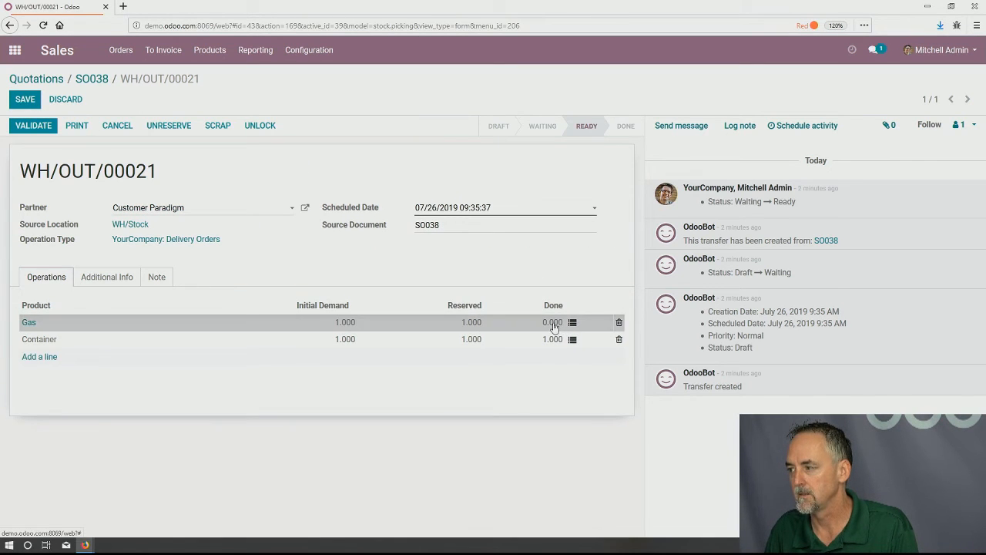
left_click(572, 324)
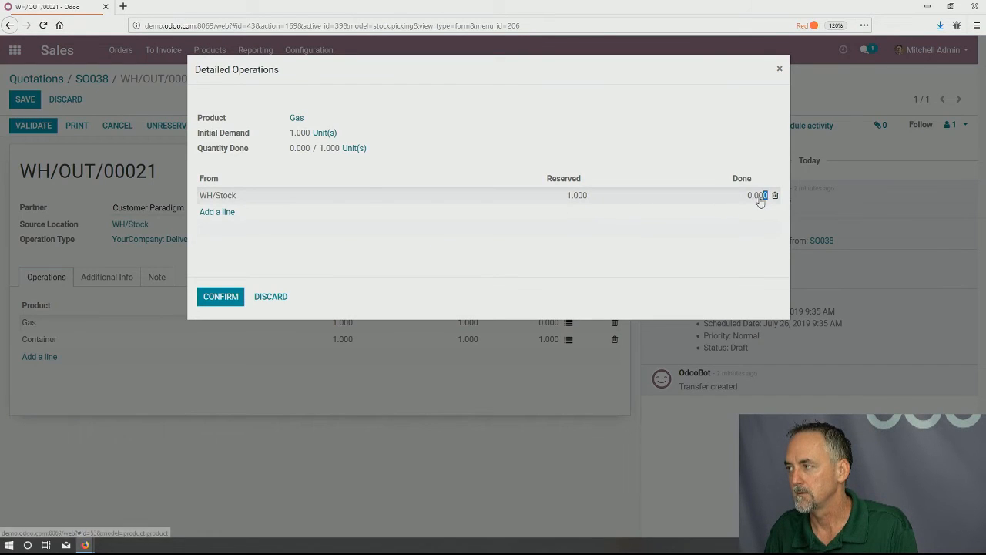
left_click(757, 196)
type("1")
left_click(547, 266)
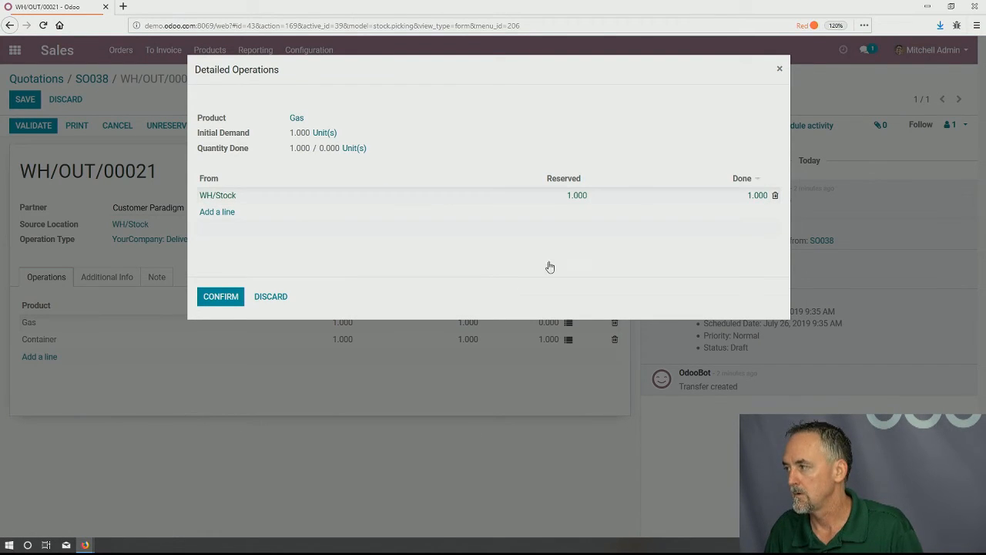
left_click(220, 296)
left_click(43, 130)
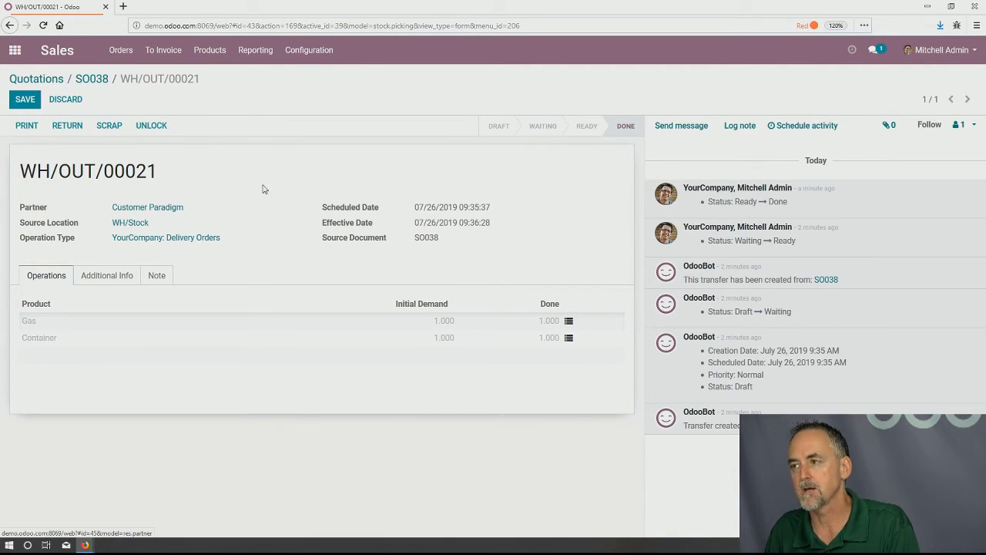
Create a return of the delivery to WH/Stock for the Container only, removing the Gas line.
left_click(71, 128)
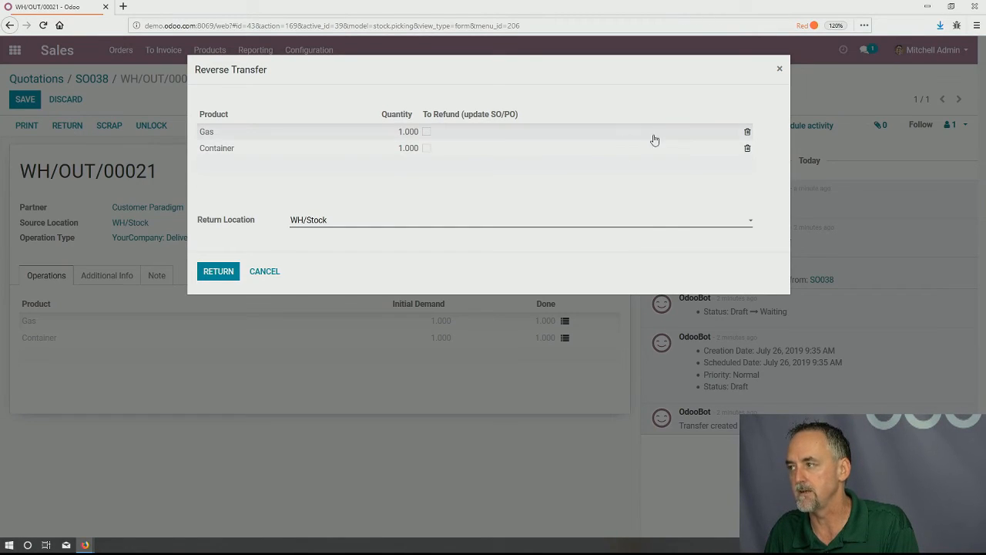
left_click(747, 131)
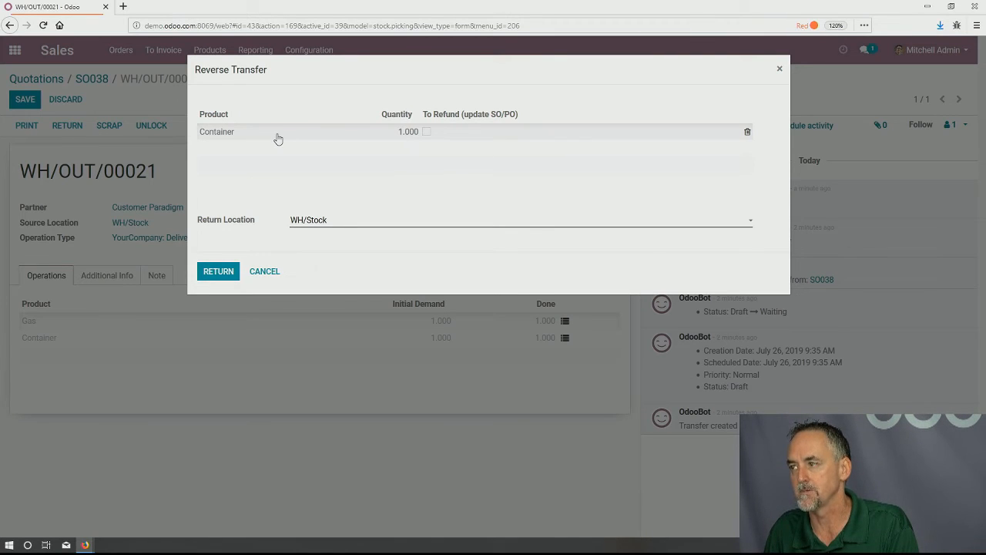
left_click(221, 273)
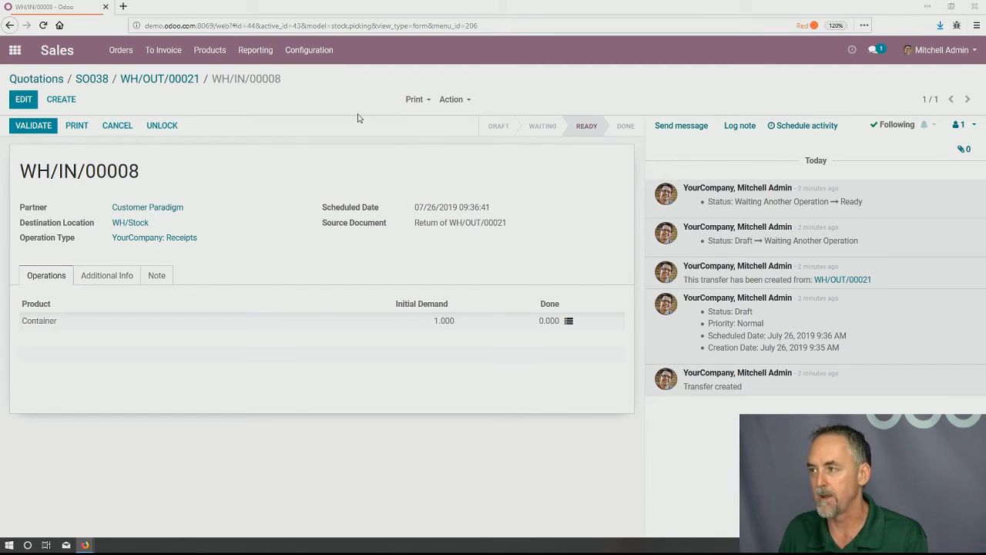
Open the All product category in the Inventory app's configuration for editing to check its inventory valuation options.
left_click(15, 51)
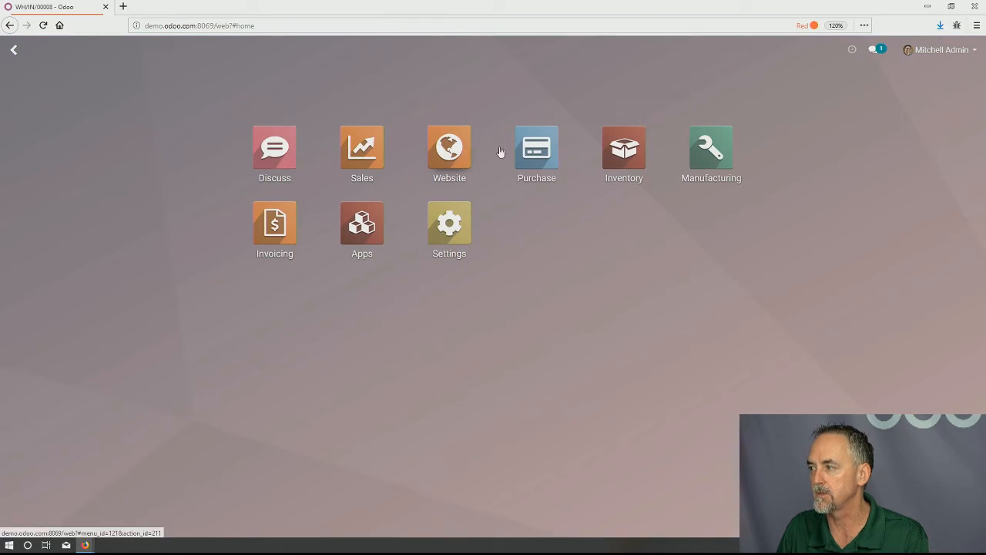
left_click(624, 154)
left_click(354, 50)
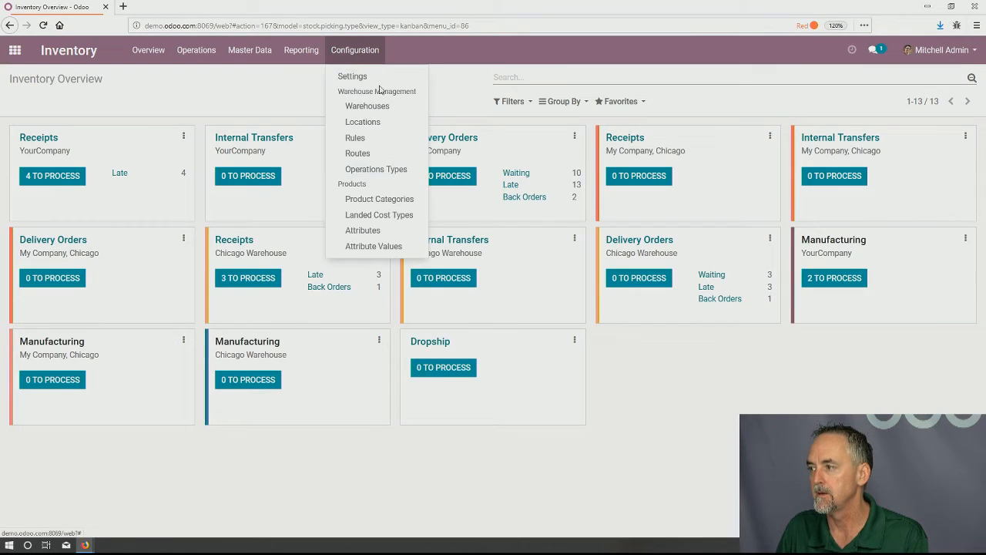
left_click(395, 199)
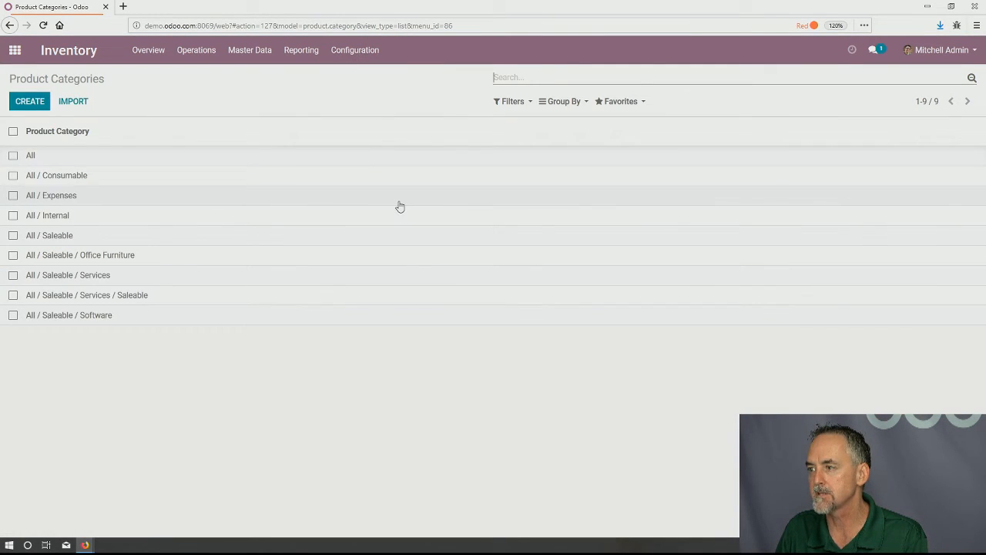
left_click(90, 158)
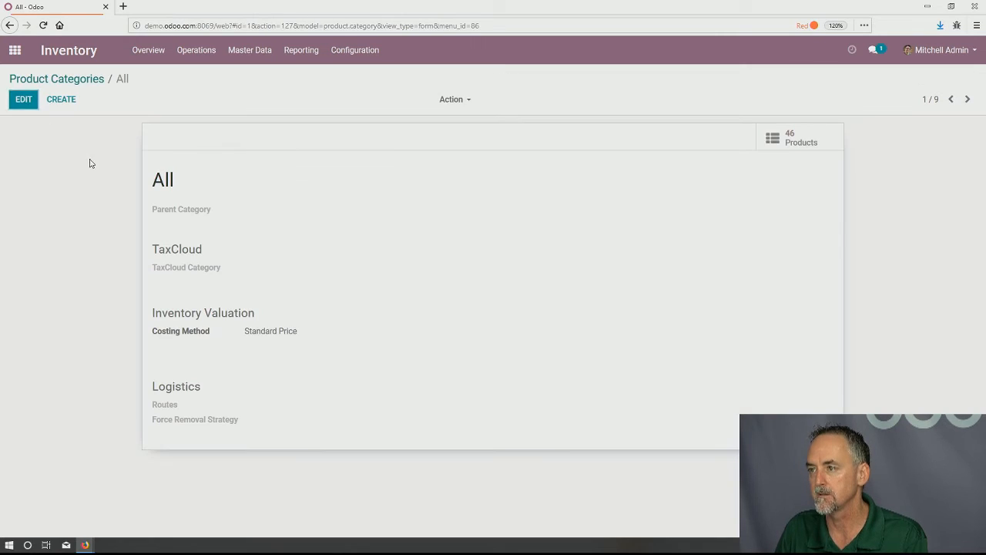
left_click(23, 100)
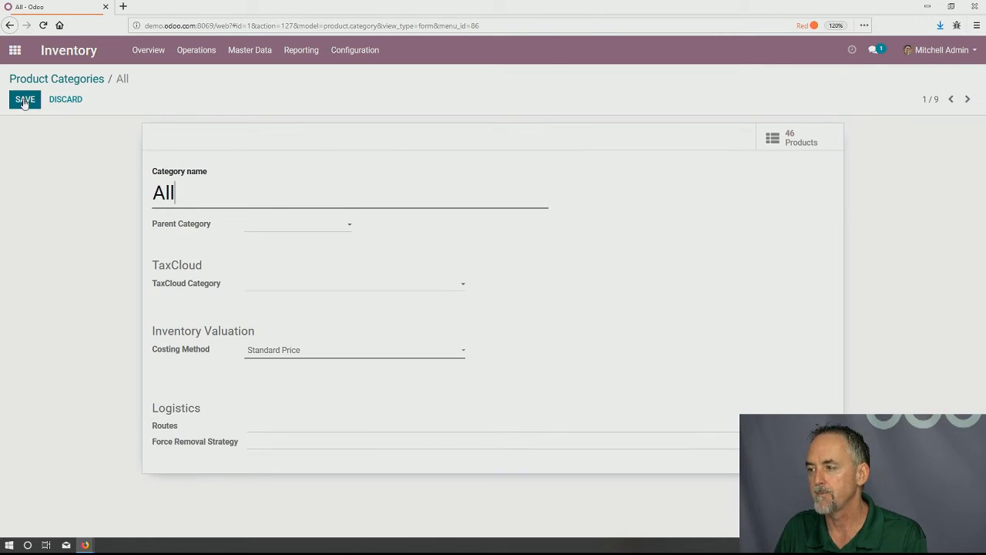
Switch to the Purchase app and open its configuration settings.
left_click(23, 53)
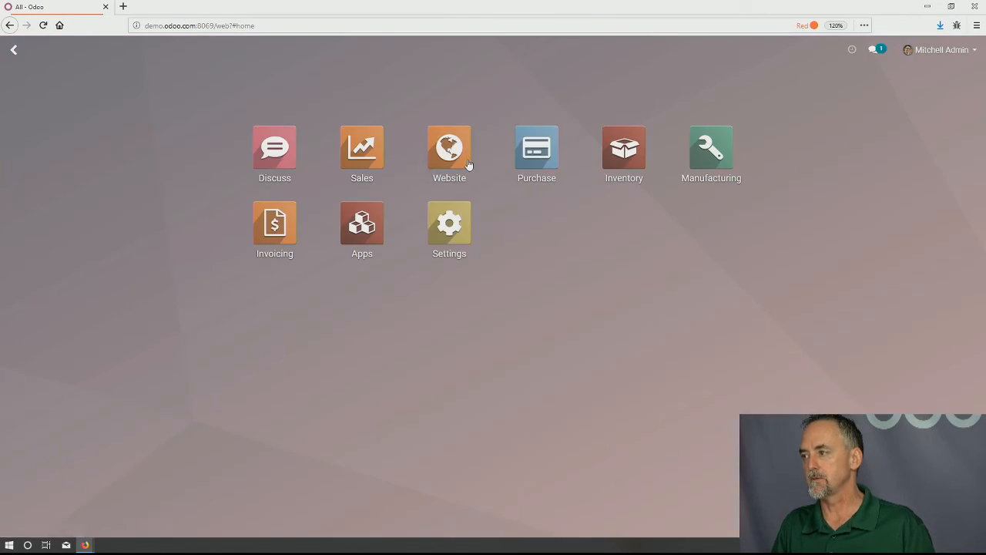
left_click(540, 150)
left_click(299, 56)
left_click(300, 75)
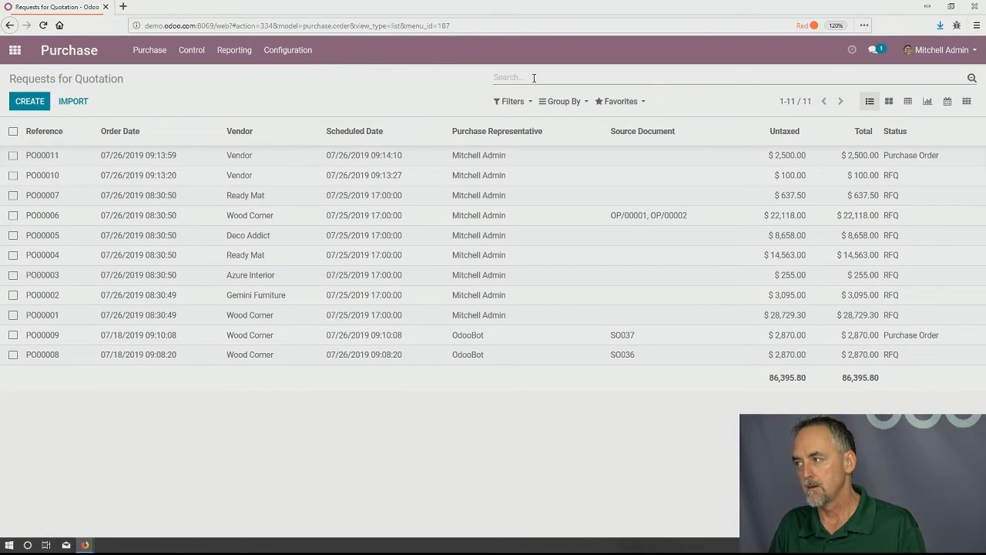
Search the settings for "cos" to find costing options, and clear the search.
left_click(533, 78)
type("c")
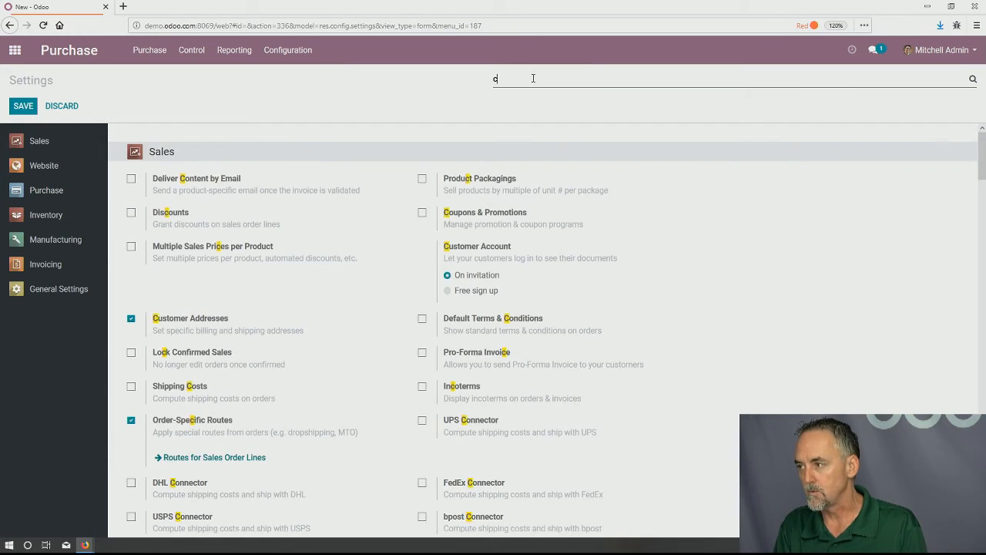
type("ps")
key("BackSpace")
key("BackSpace")
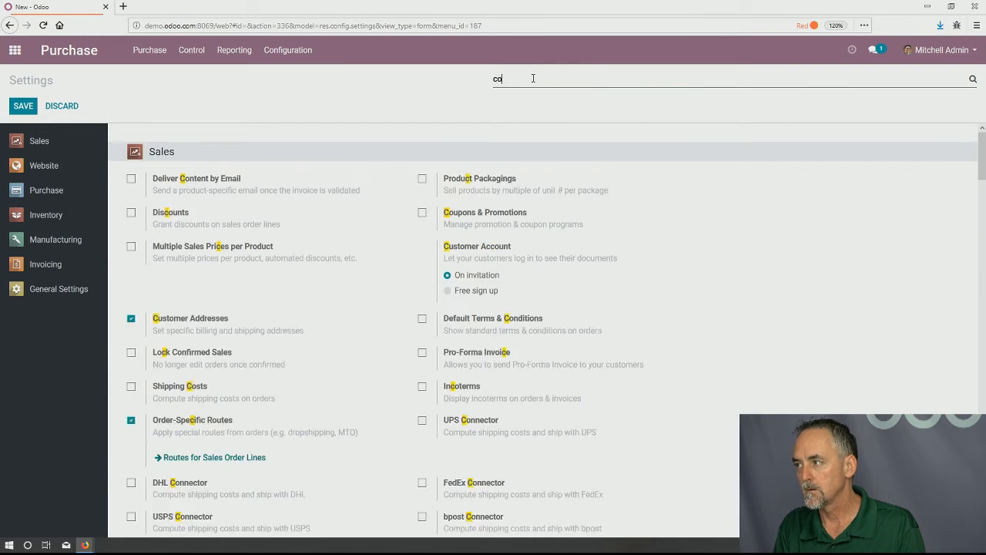
type("os")
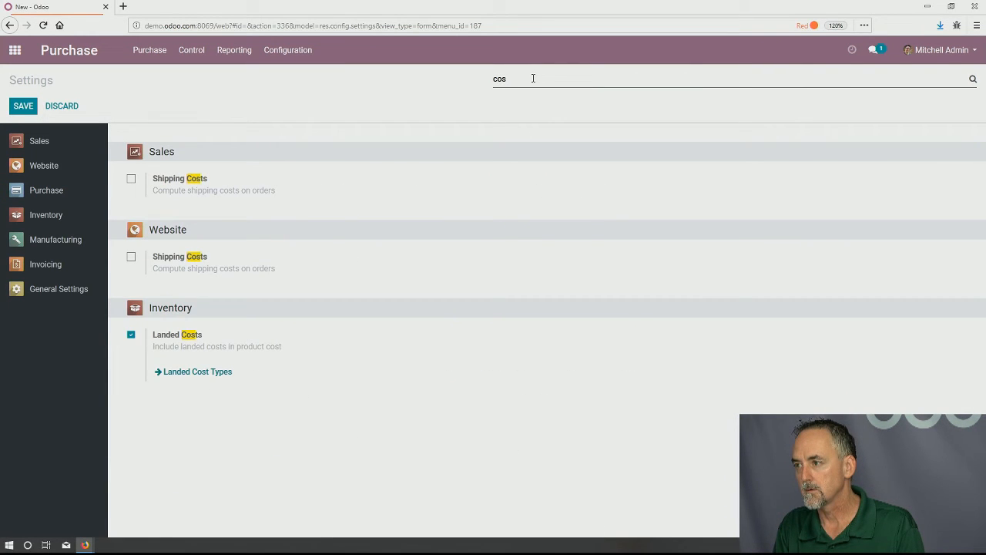
key("BackSpace")
key("BackSpace")
key("BackSpace")
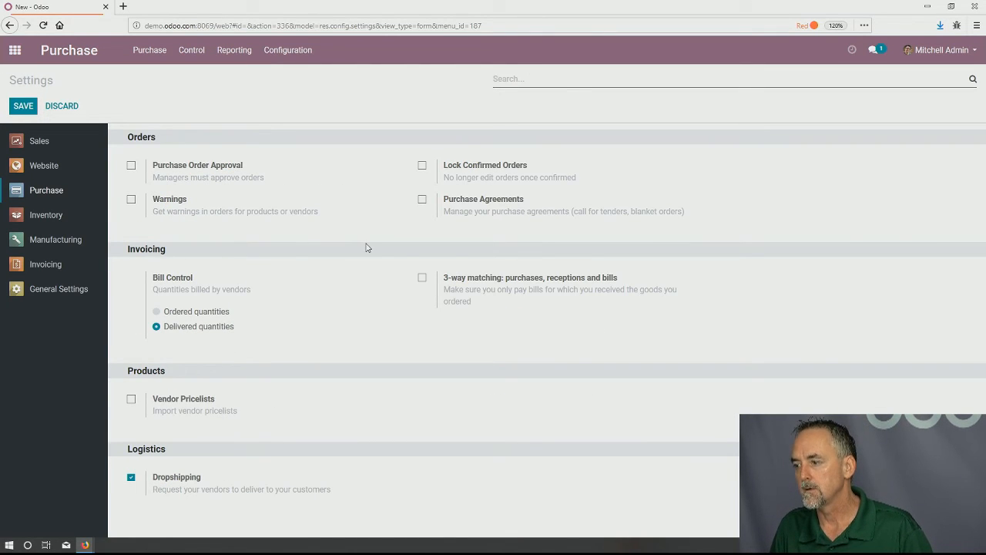
Look through the Inventory section of the settings for costing and warehouse options.
left_click(53, 219)
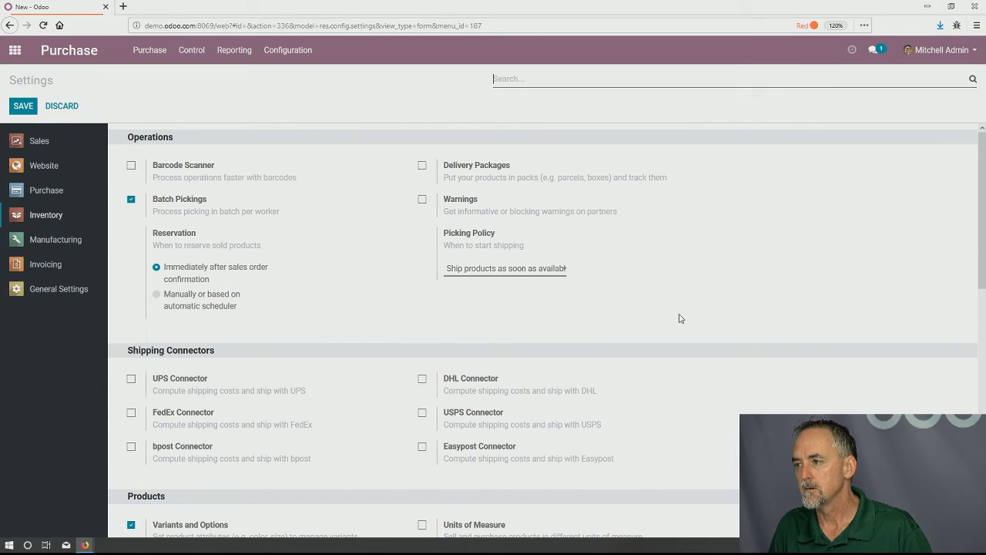
scroll(679, 318, "down", 8)
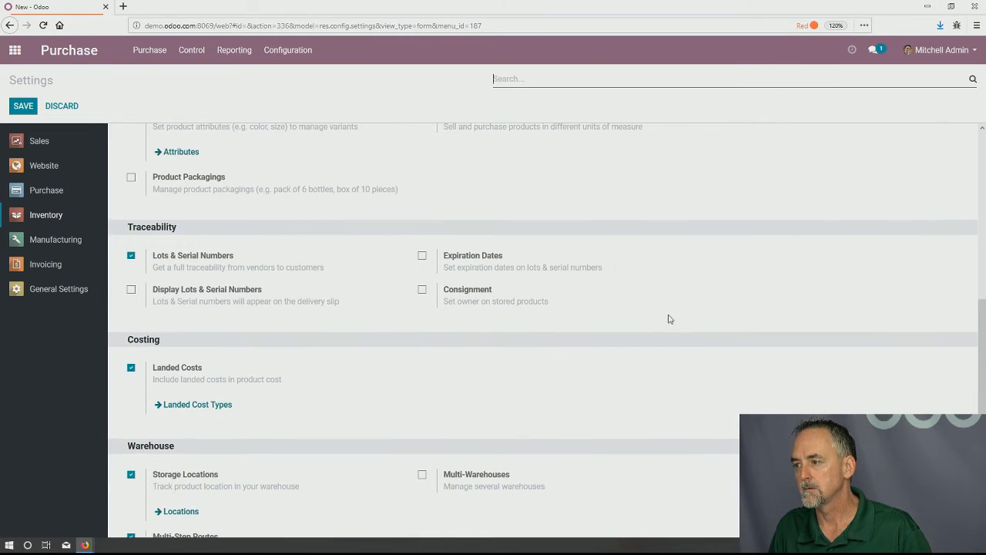
scroll(670, 319, "down", 4)
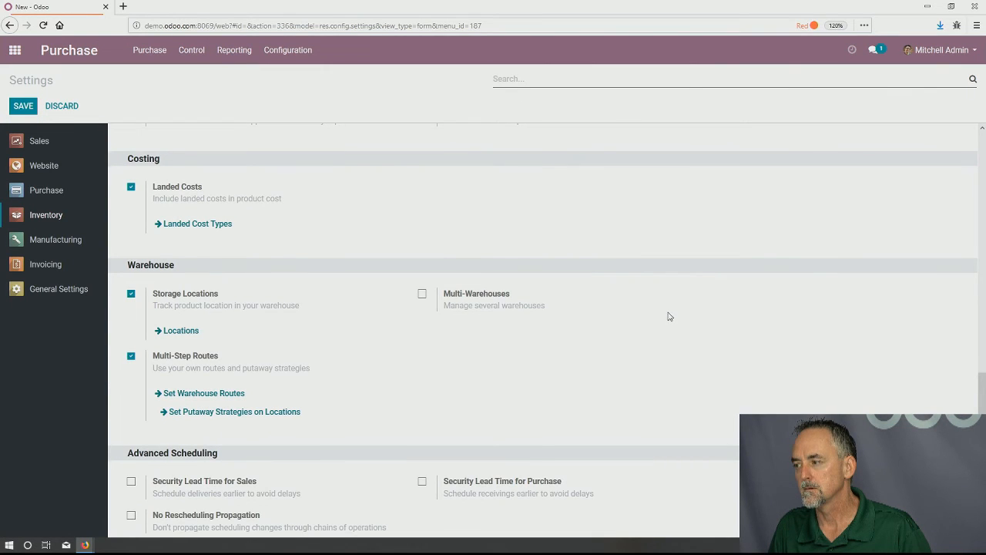
scroll(669, 317, "up", 10)
left_click(287, 51)
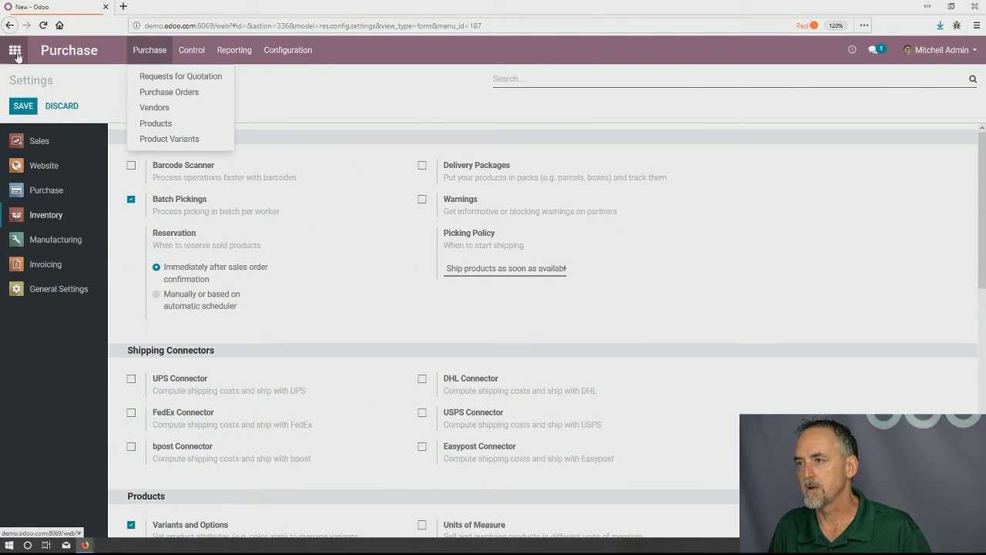
Recheck the All product category's valuation fields in the Inventory app, and open the Inventory settings.
left_click(15, 55)
left_click(625, 150)
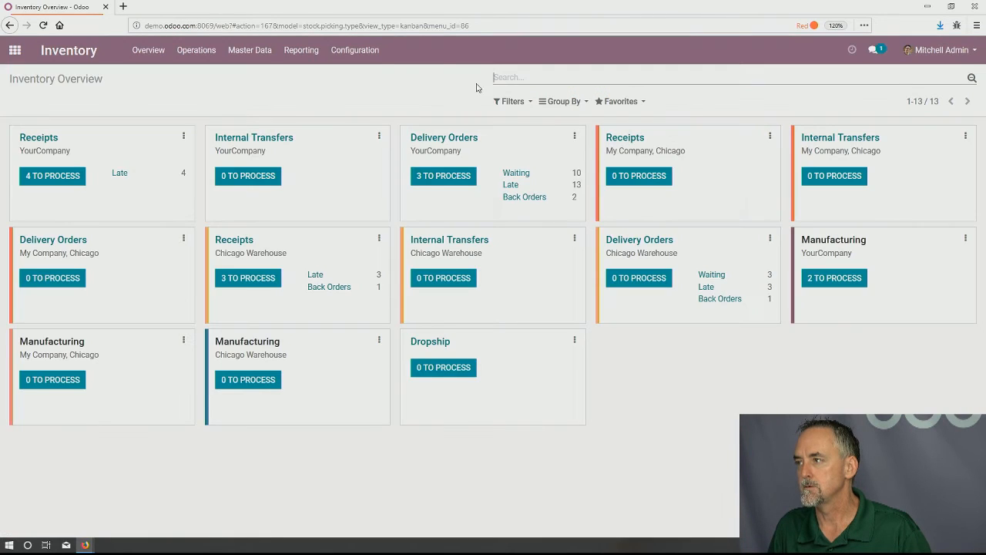
left_click(354, 52)
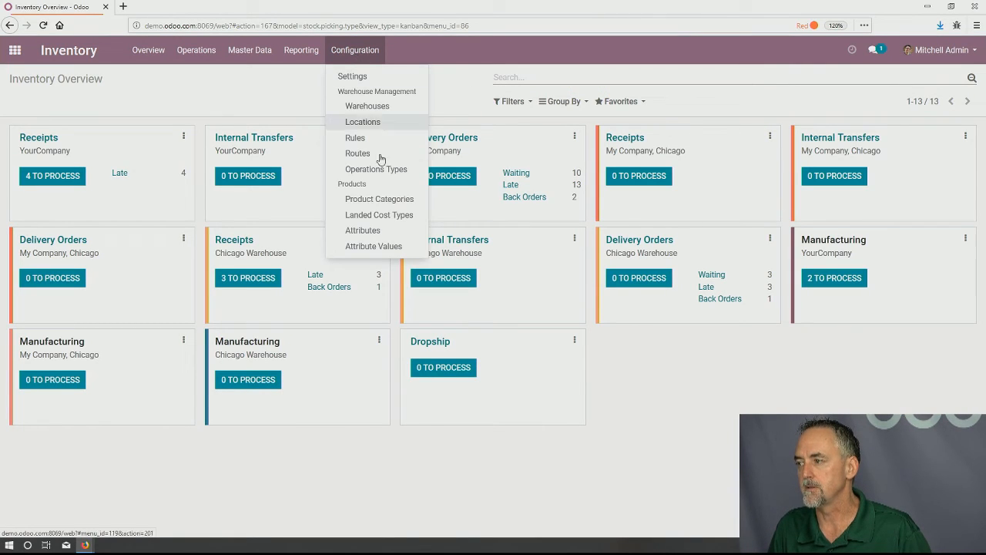
left_click(369, 199)
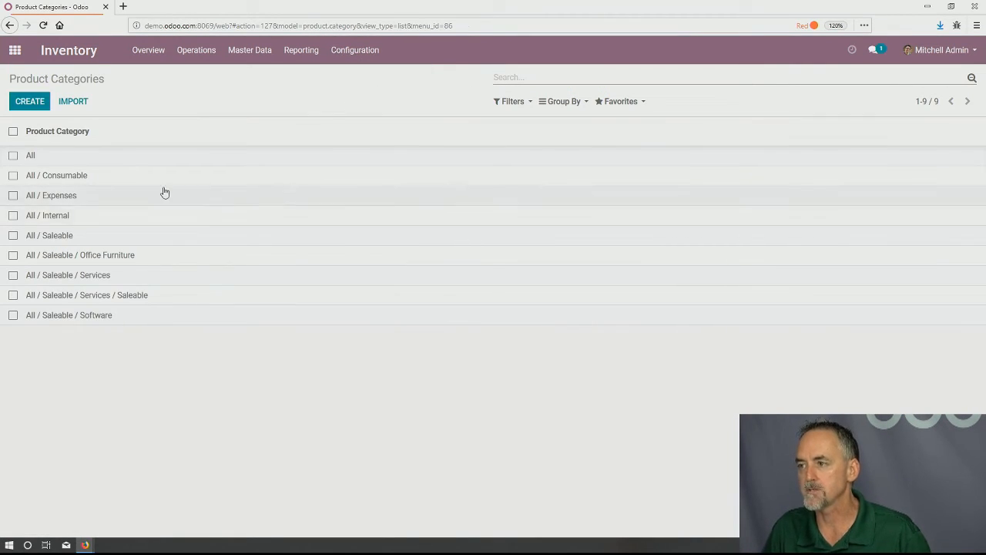
left_click(66, 159)
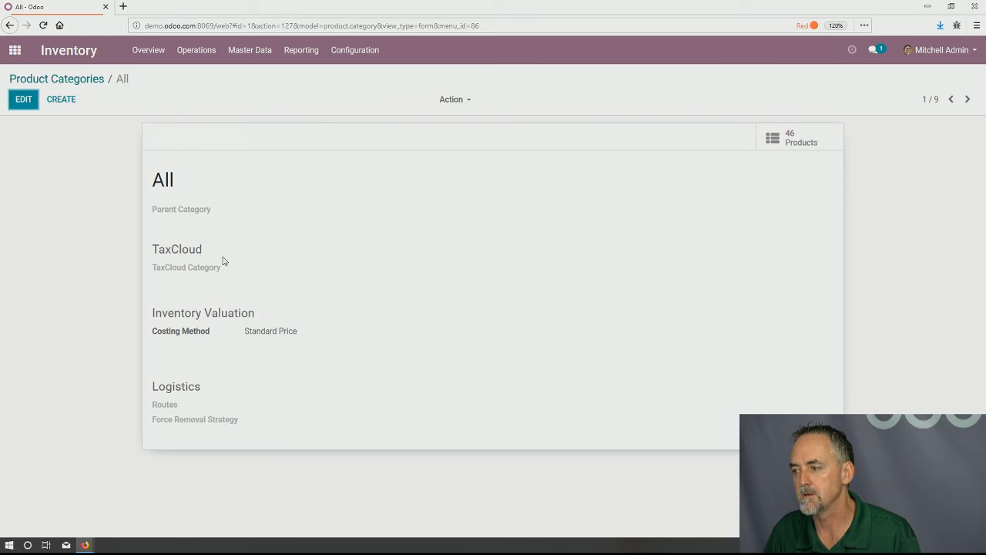
left_click(342, 56)
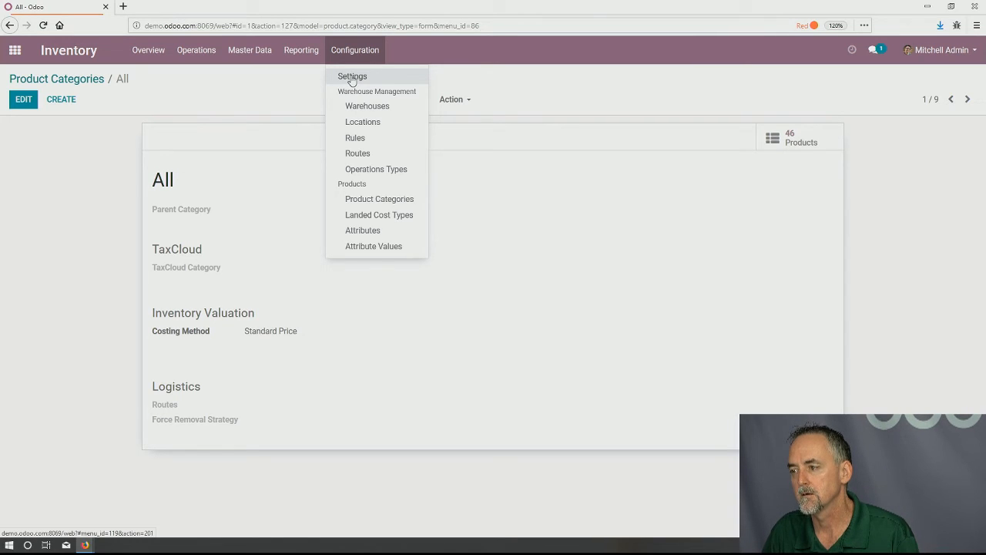
left_click(351, 78)
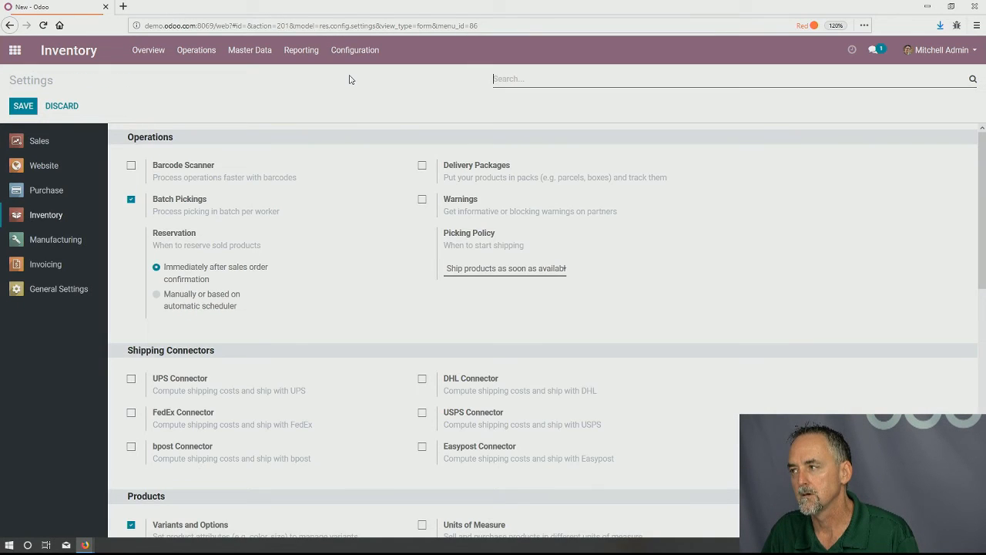
Search all modules in Apps for "account" without the Apps filter, and install the Accounting app.
left_click(15, 51)
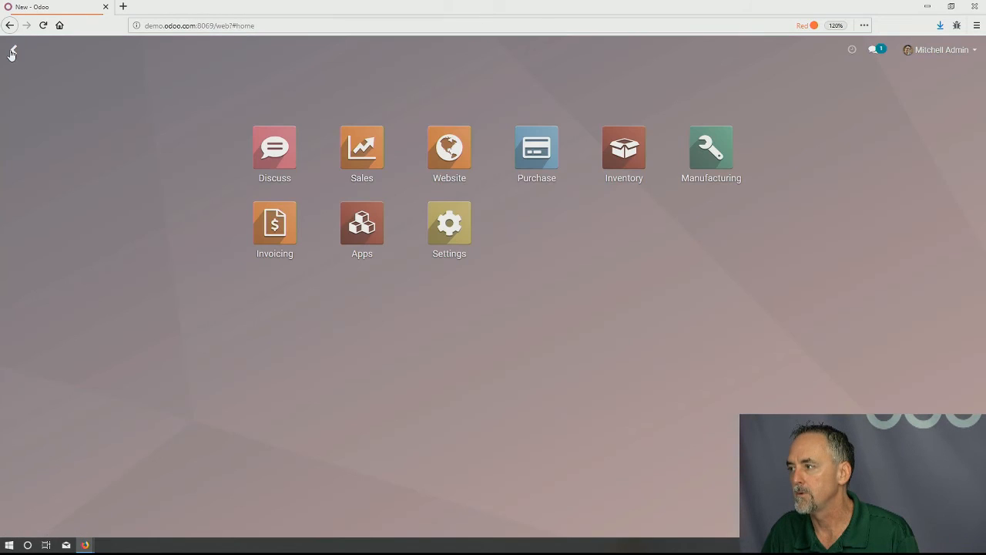
left_click(362, 225)
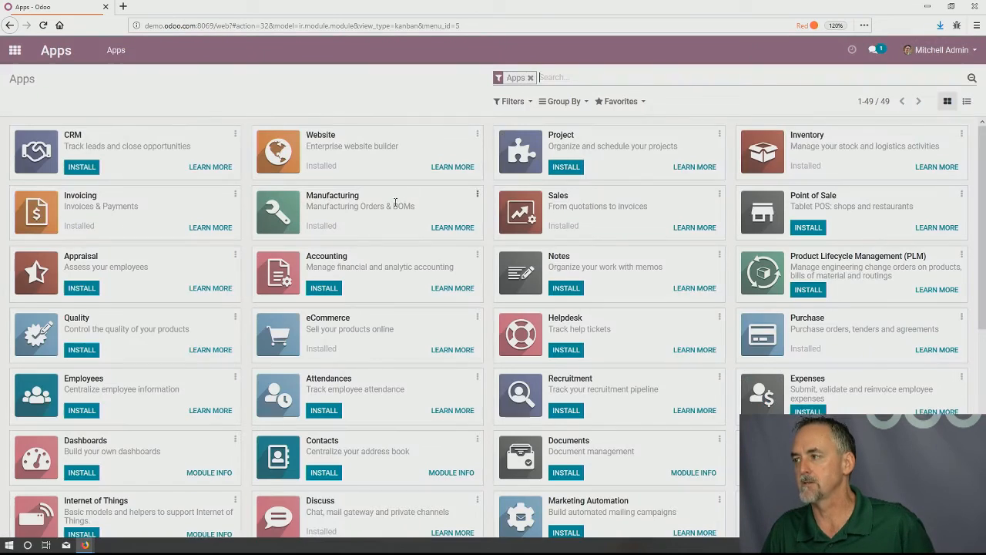
left_click(530, 80)
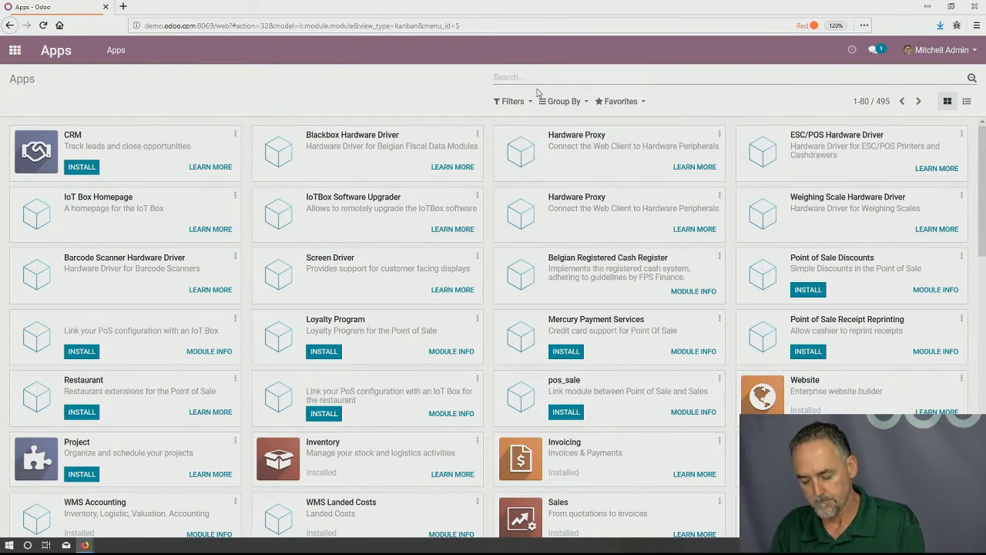
type("account")
key("Return")
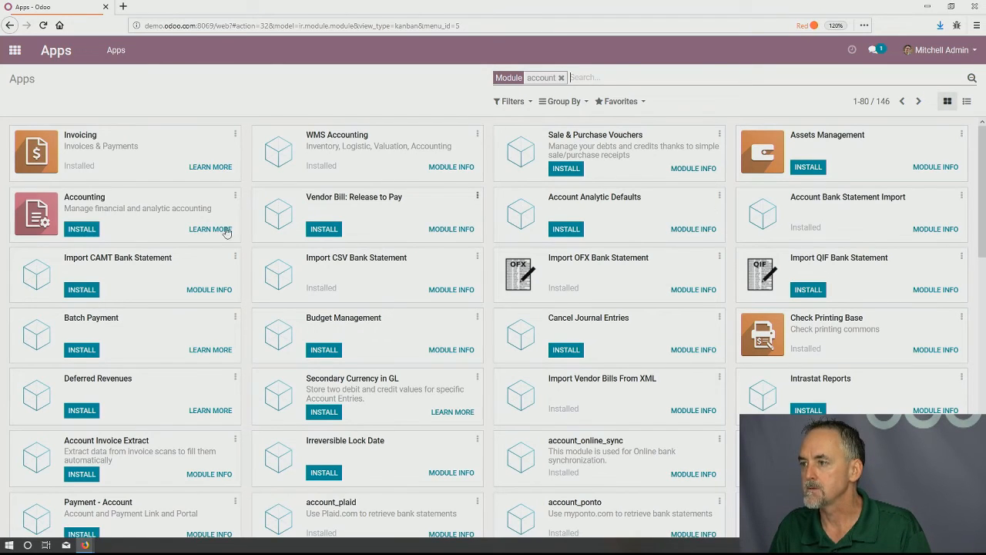
left_click(81, 229)
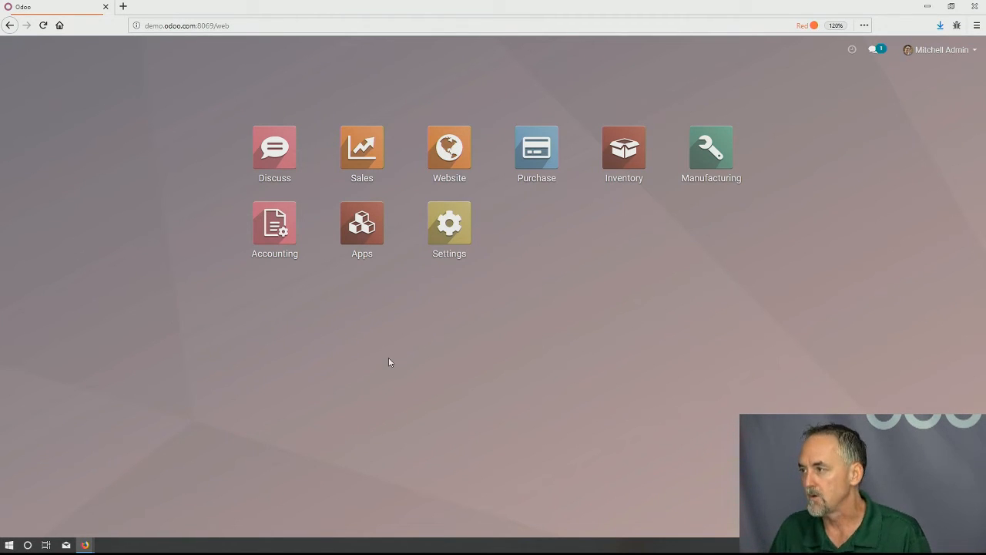
Open the All product category in the Inventory app for editing, showing its valuation and account properties.
left_click(632, 158)
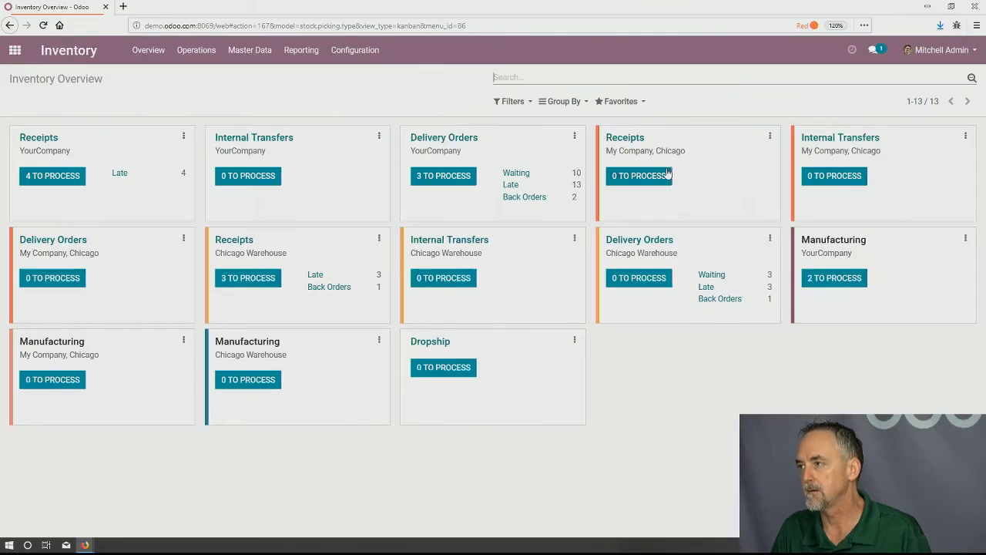
left_click(348, 56)
left_click(381, 199)
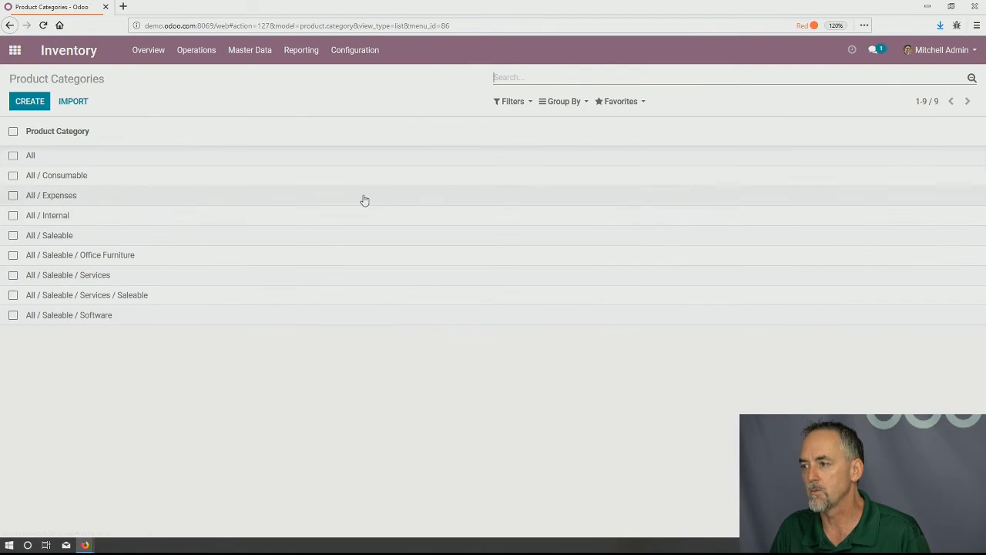
left_click(107, 161)
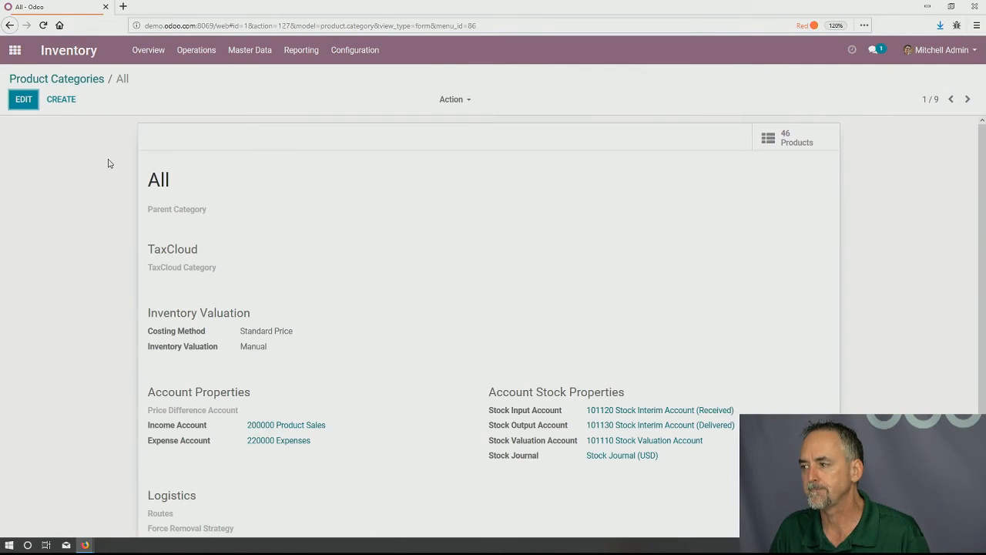
left_click(23, 99)
scroll(585, 358, "down", 1)
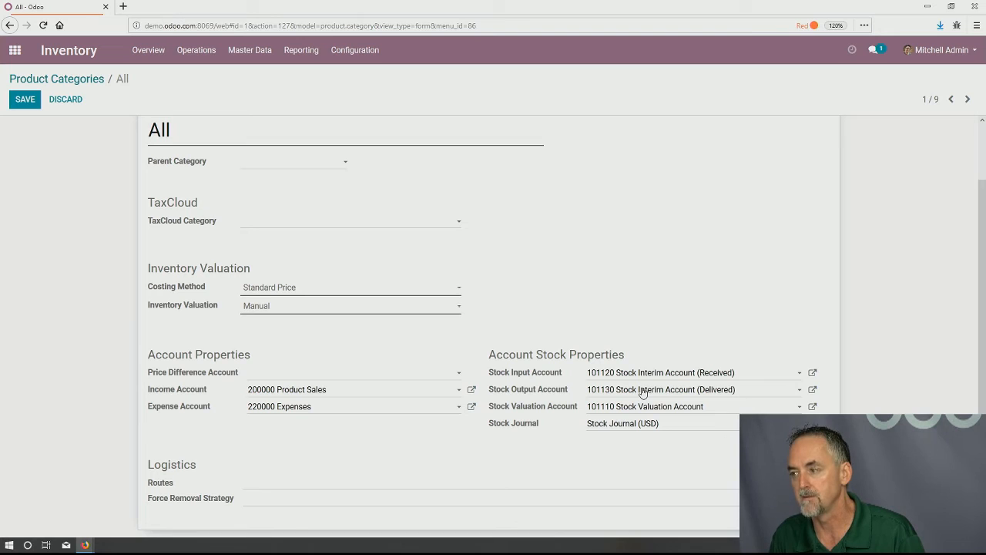
Set the All category's Inventory Valuation to Automated.
left_click(249, 313)
left_click(267, 337)
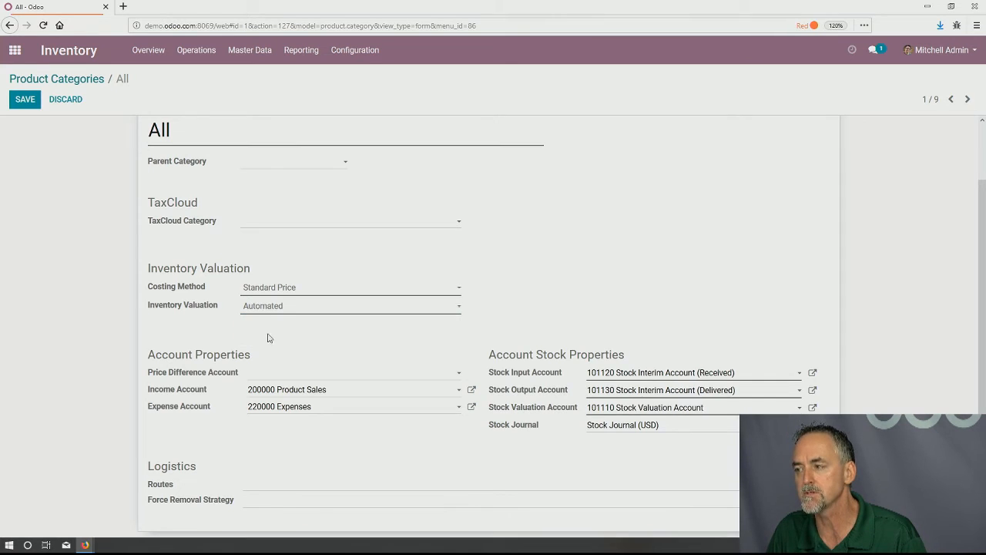
left_click(265, 313)
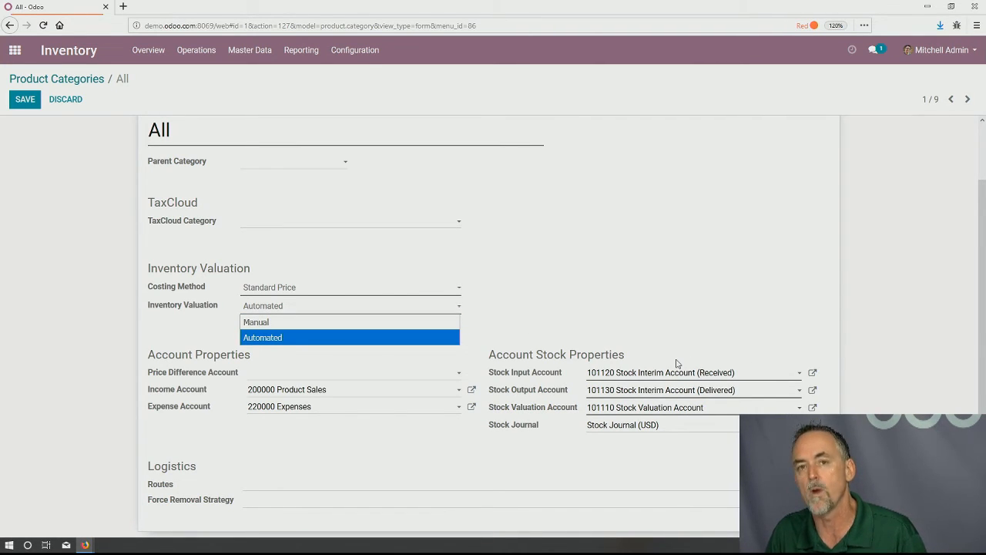
left_click(349, 340)
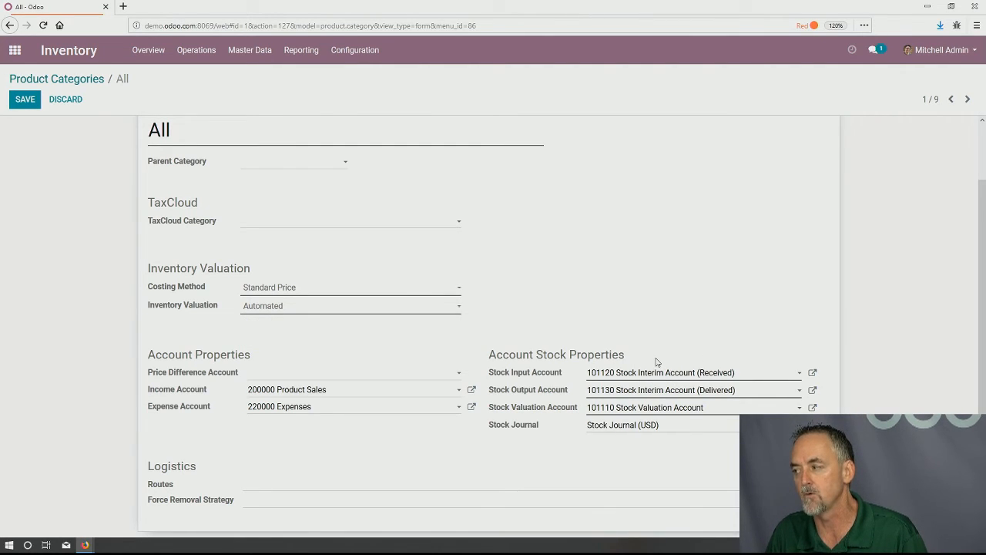
Set the All category's Inventory Valuation back to Manual.
left_click(322, 308)
left_click(316, 322)
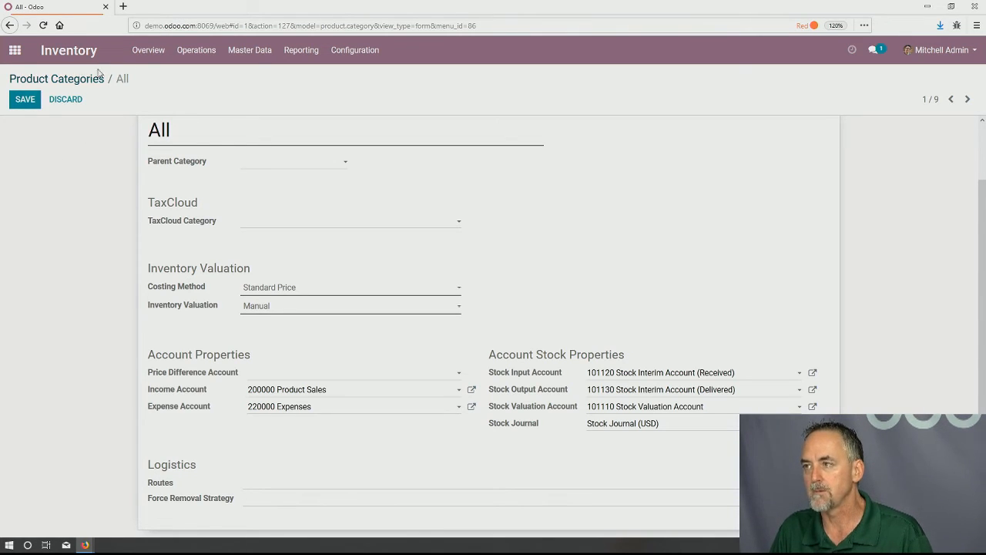
left_click(238, 52)
left_click(228, 75)
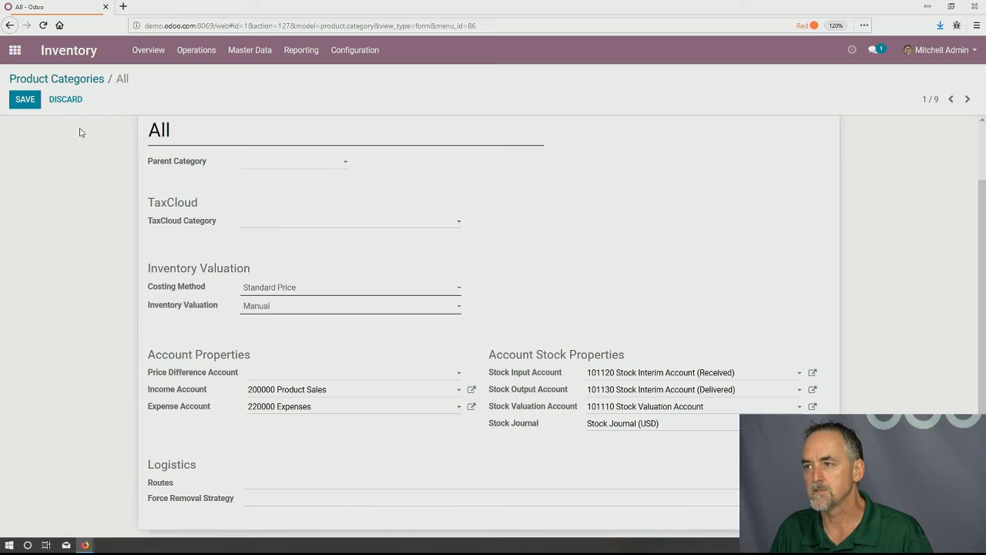
Save the All category, and create a storable product named Chair with internal reference PN123456.
left_click(25, 105)
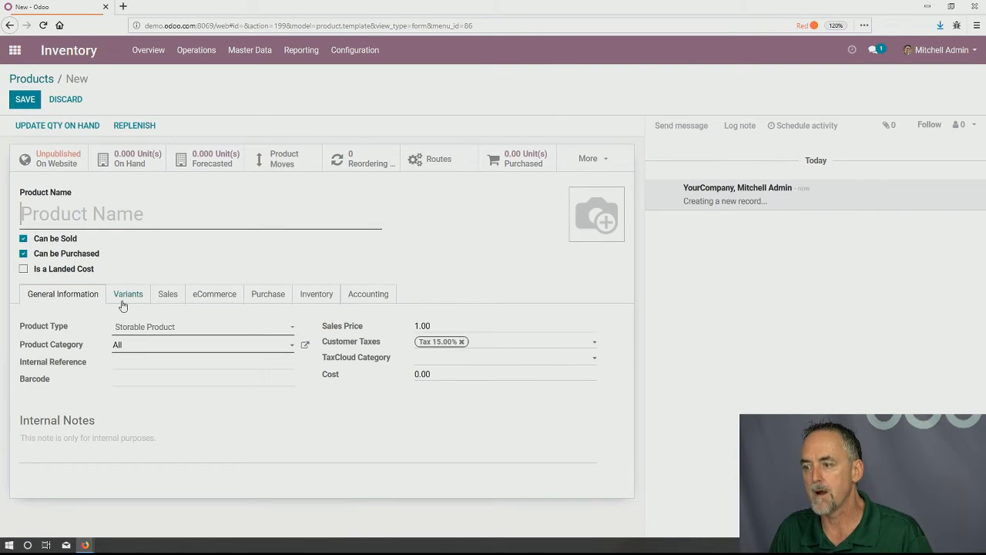
left_click(127, 357)
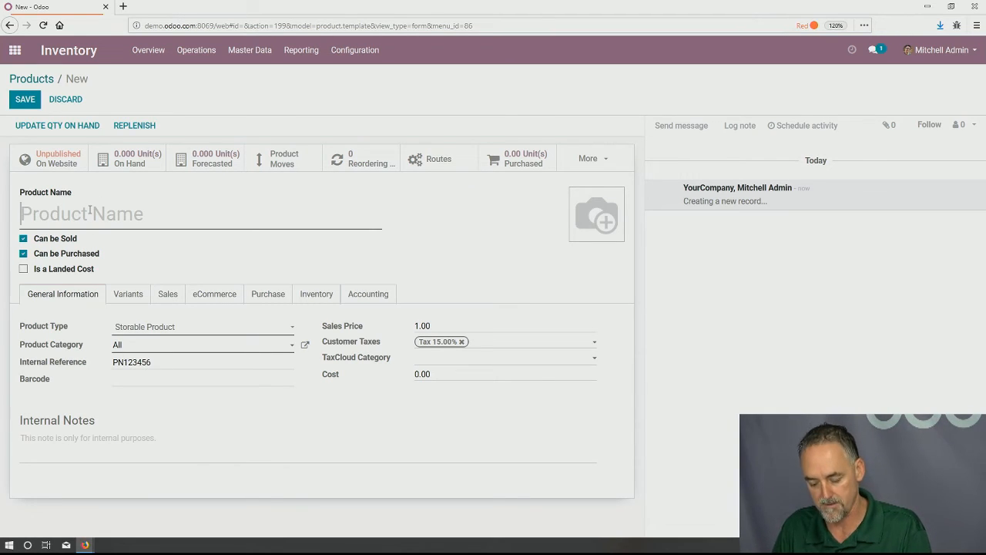
type("Chair")
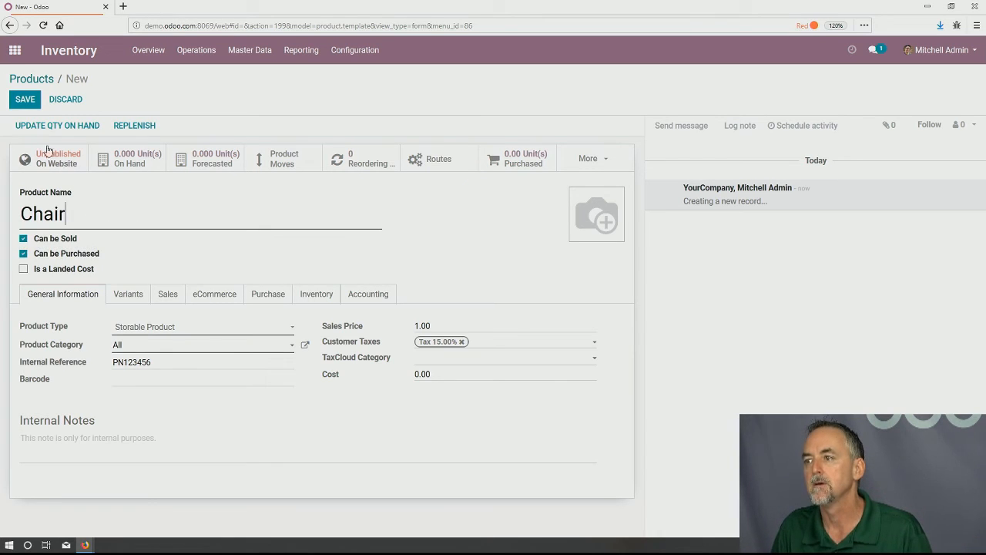
left_click(25, 100)
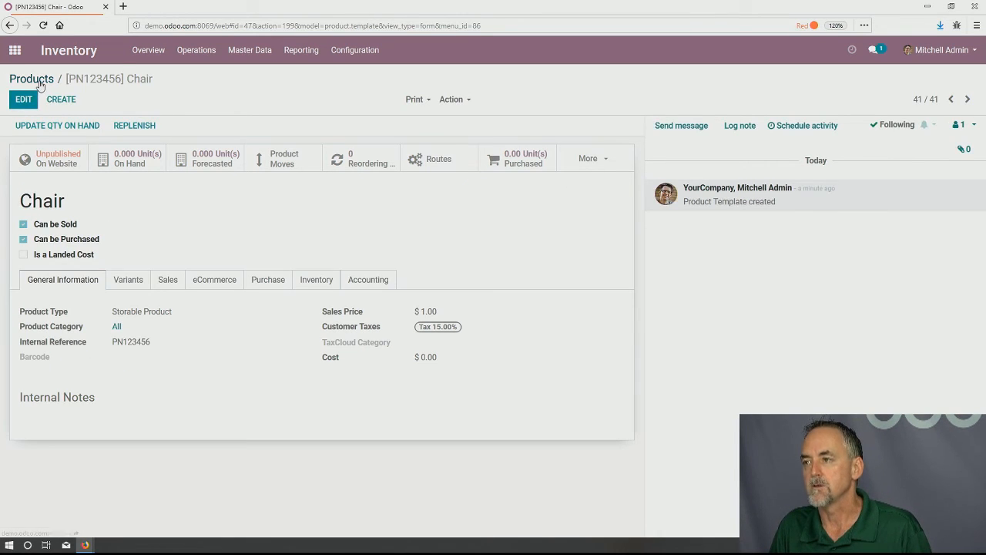
Search the product list for "Chair" and open the Chair product to check its internal reference.
left_click(33, 80)
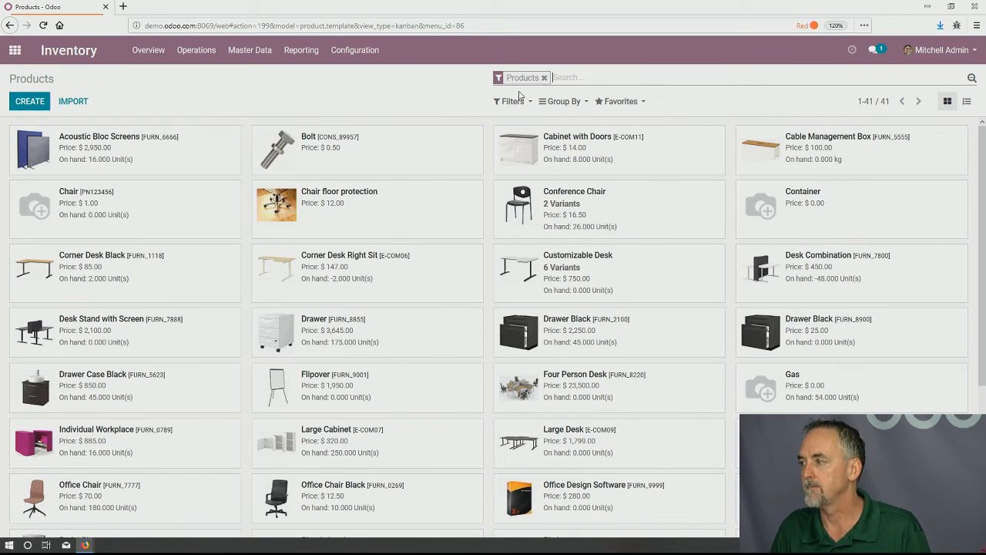
type("Chair")
key("Return")
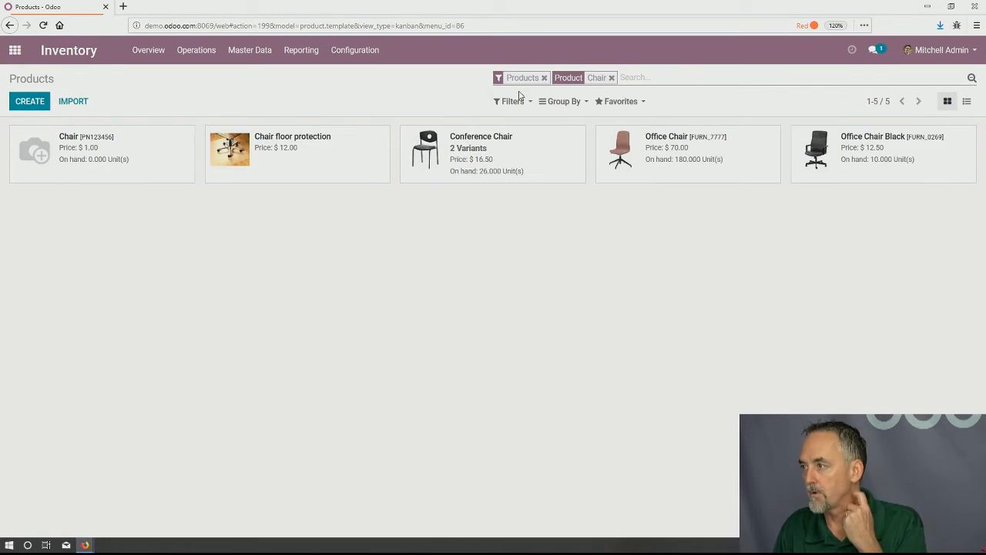
left_click(130, 170)
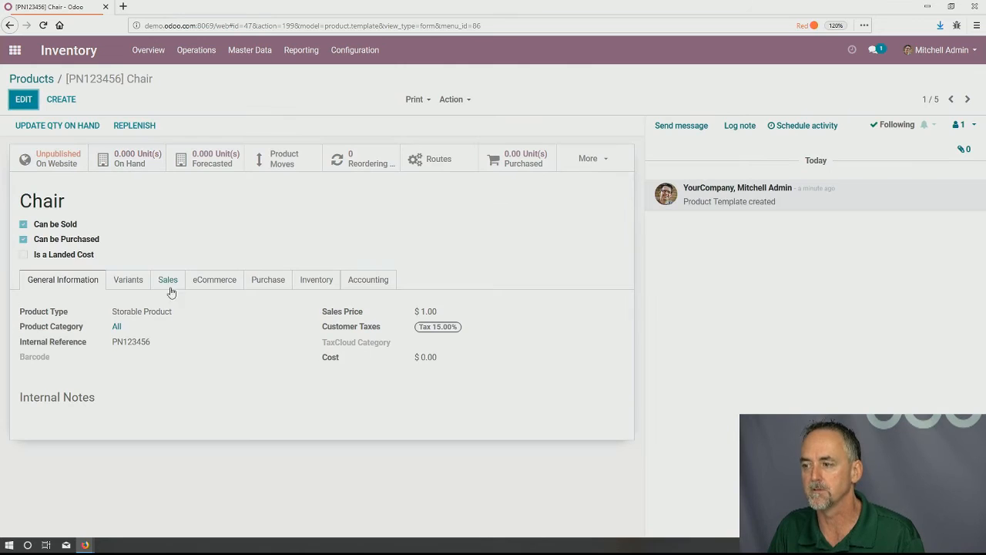
double_click(137, 340)
left_click(200, 347)
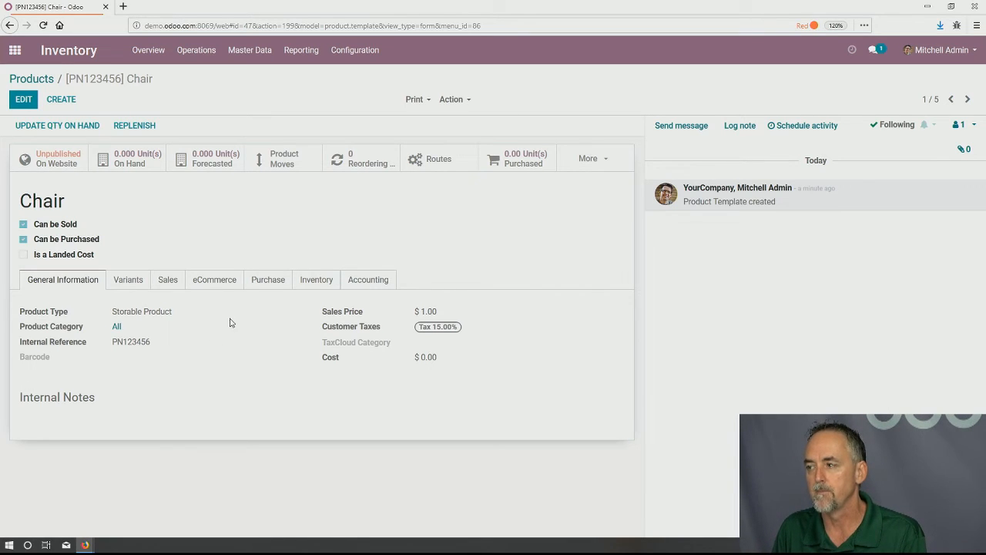
left_click(267, 283)
left_click(107, 351)
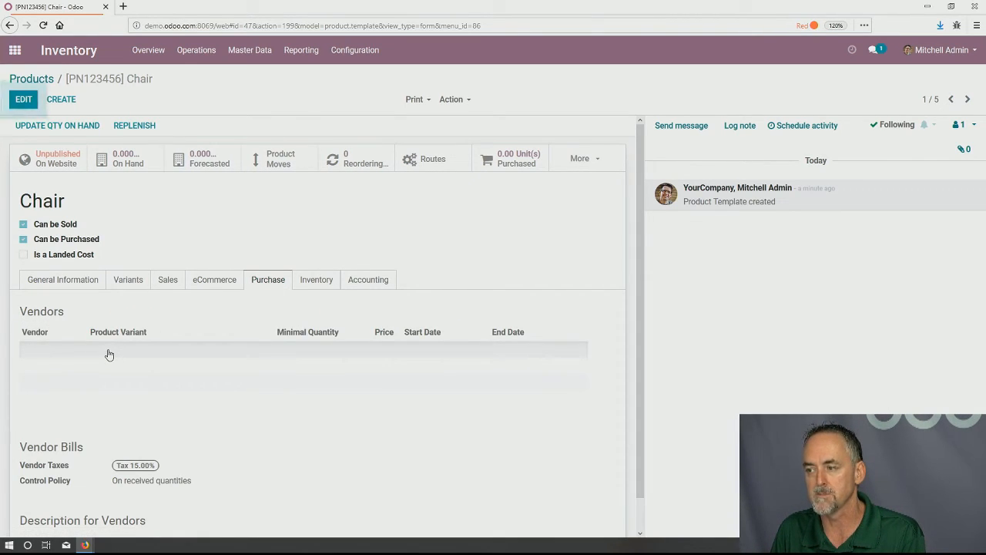
left_click(29, 101)
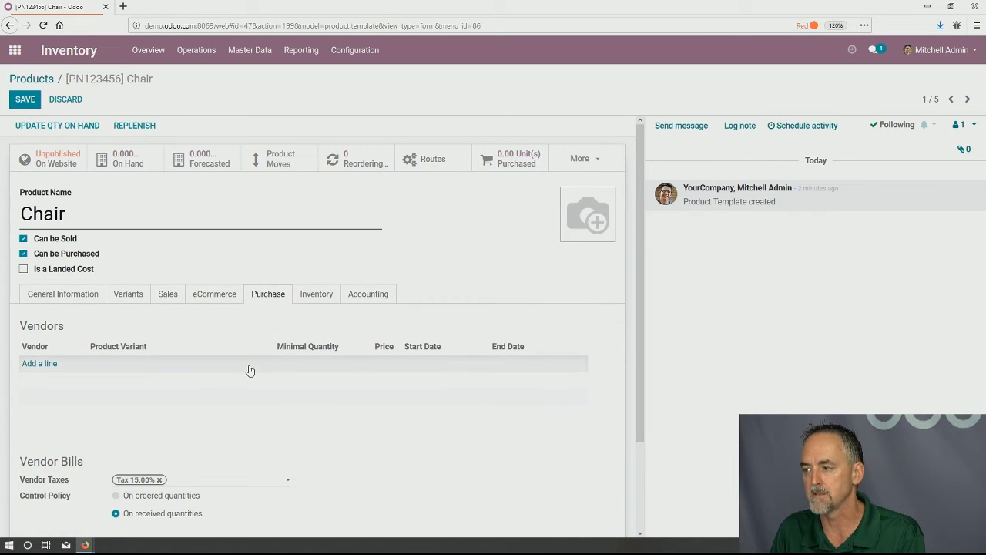
left_click(45, 366)
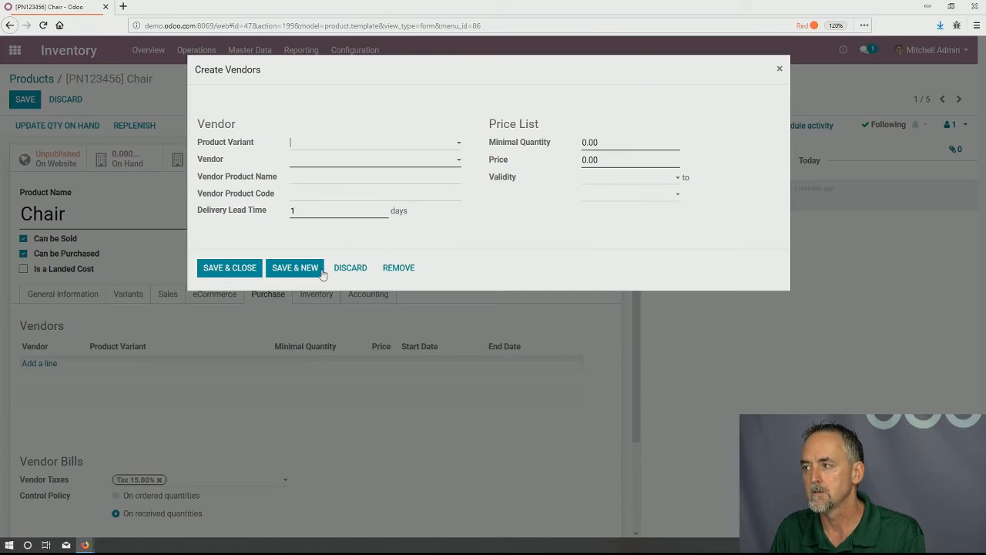
left_click(300, 196)
type("GH12346655732")
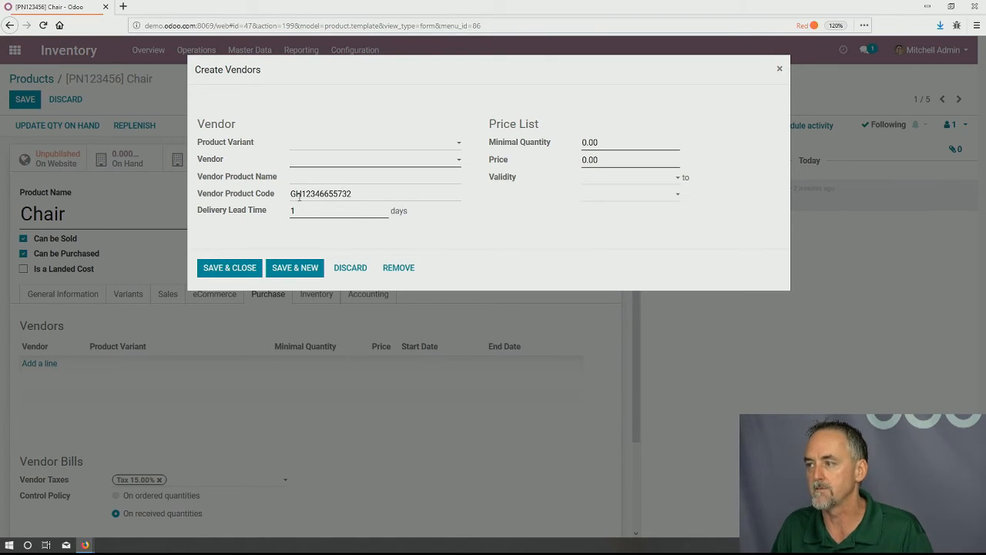
left_click(352, 159)
type("V")
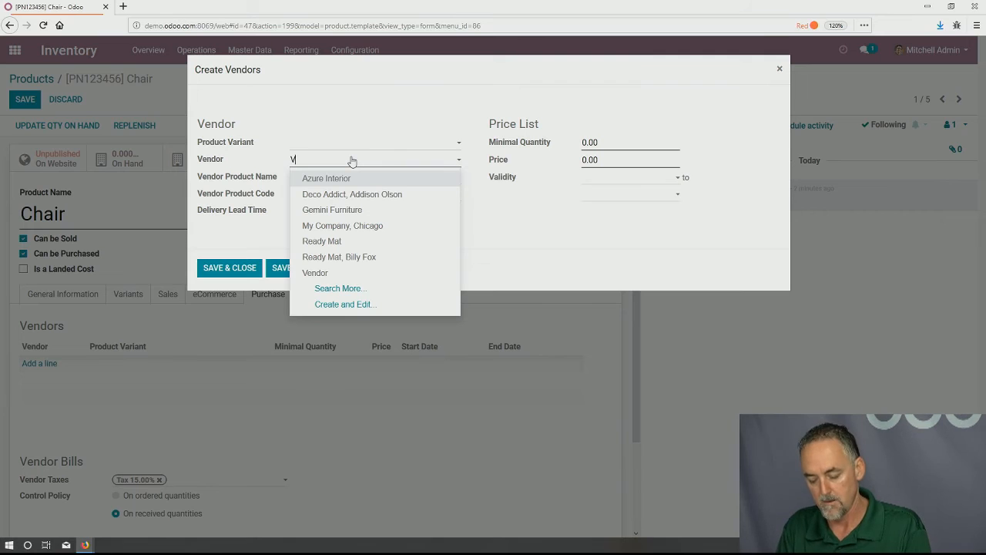
type("endor")
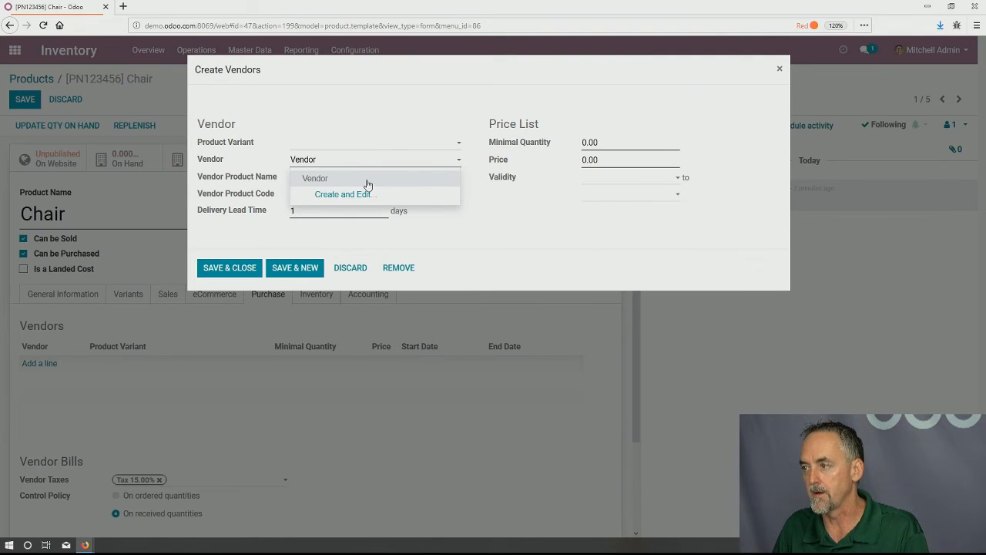
left_click(365, 182)
left_click(254, 268)
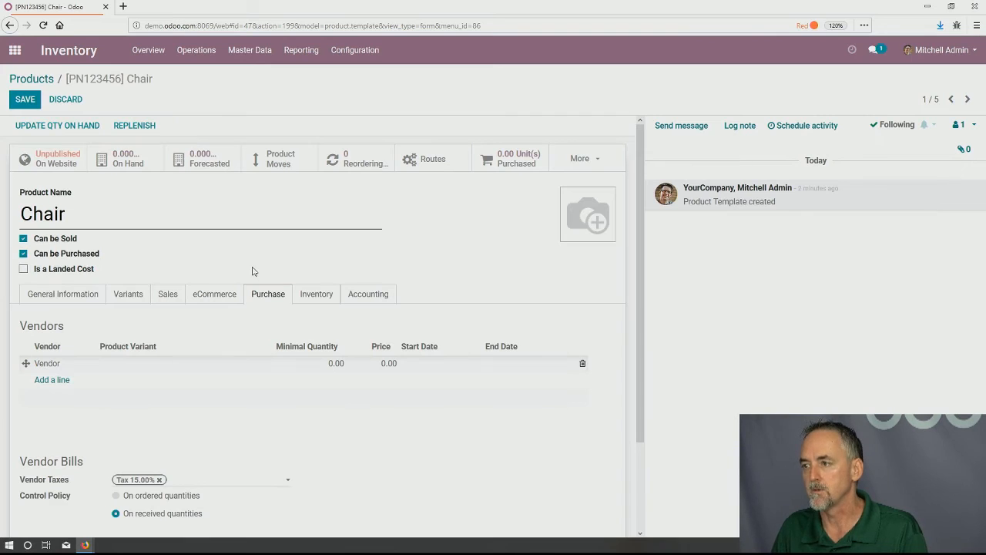
left_click(32, 101)
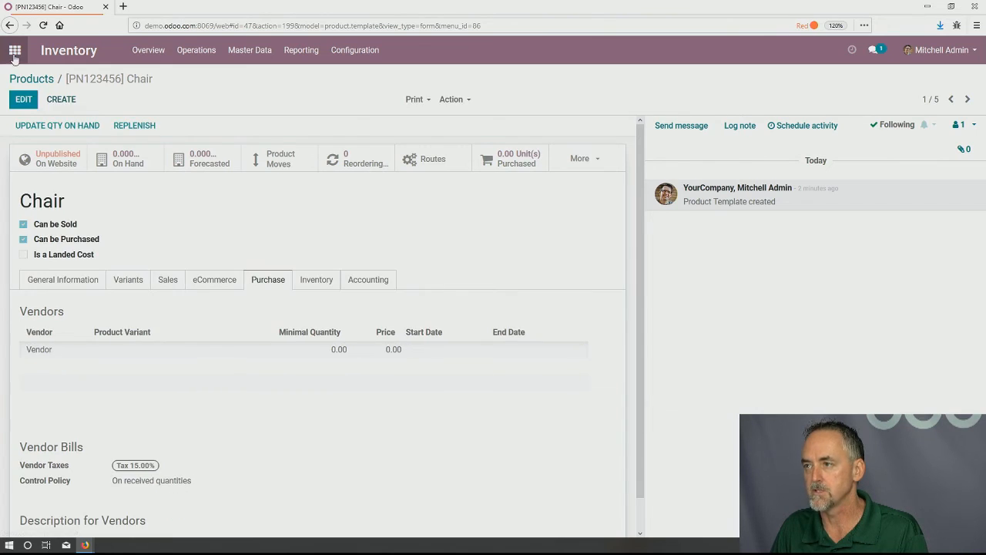
Create a new request for quotation in the Purchase app with Vendor as the supplier.
left_click(15, 54)
left_click(544, 159)
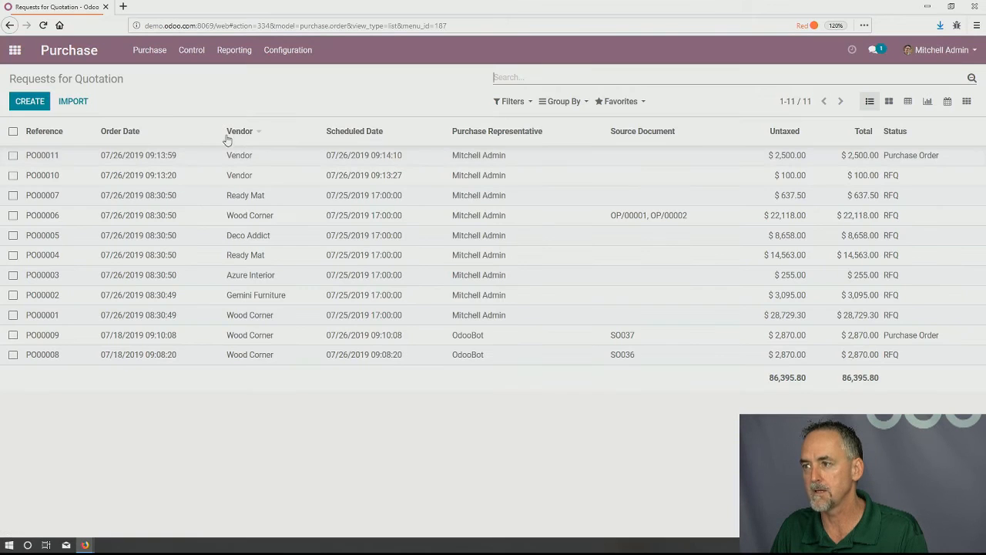
left_click(30, 100)
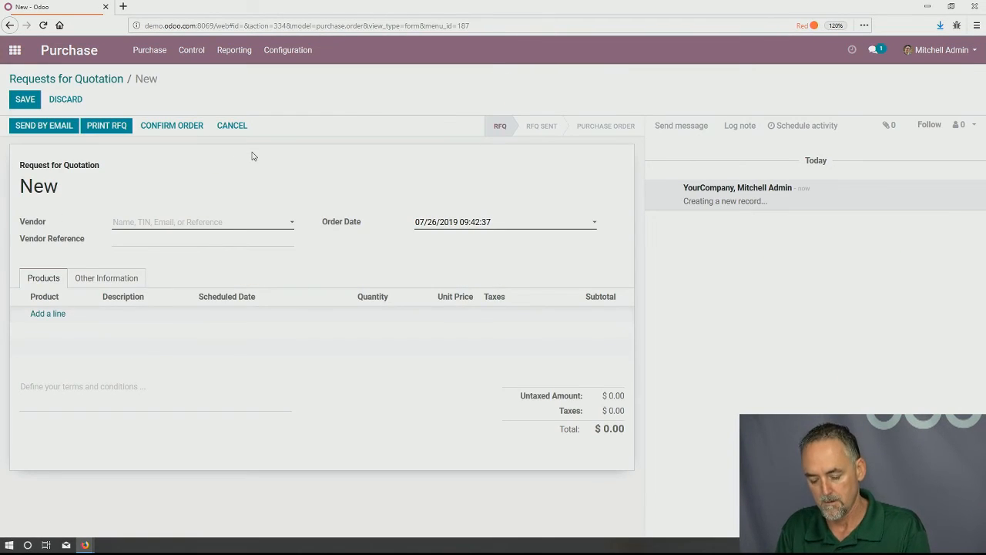
type("Vendor")
left_click(190, 239)
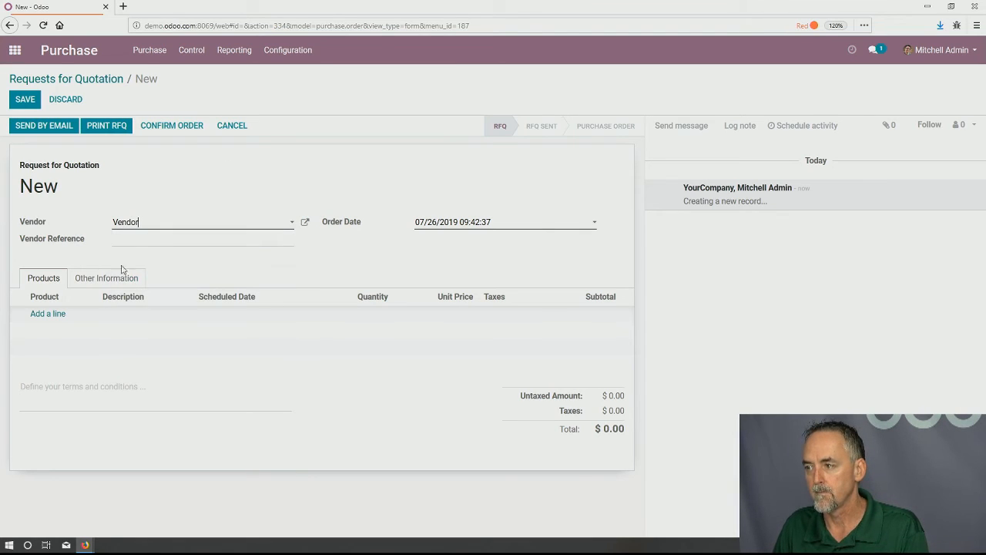
left_click(56, 315)
type("Chair")
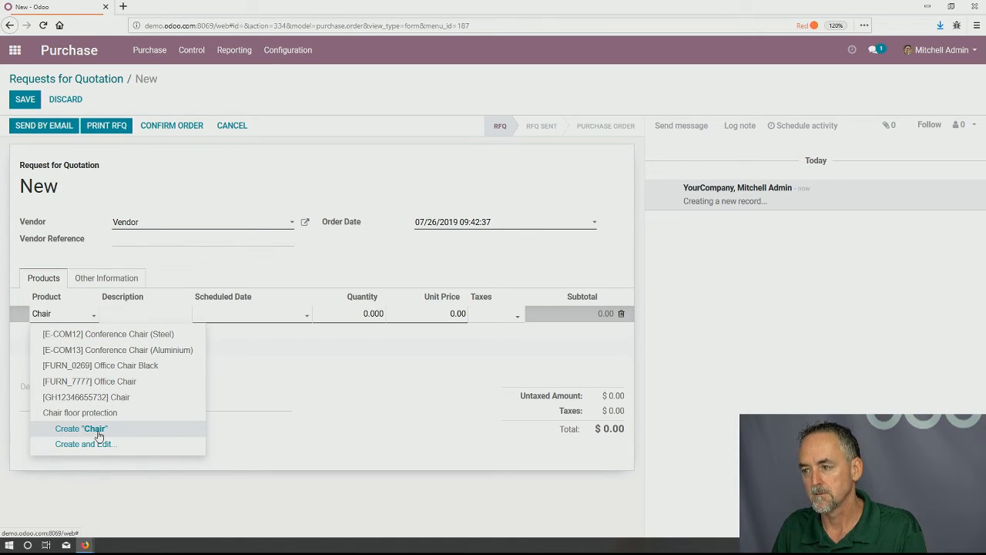
left_click(107, 398)
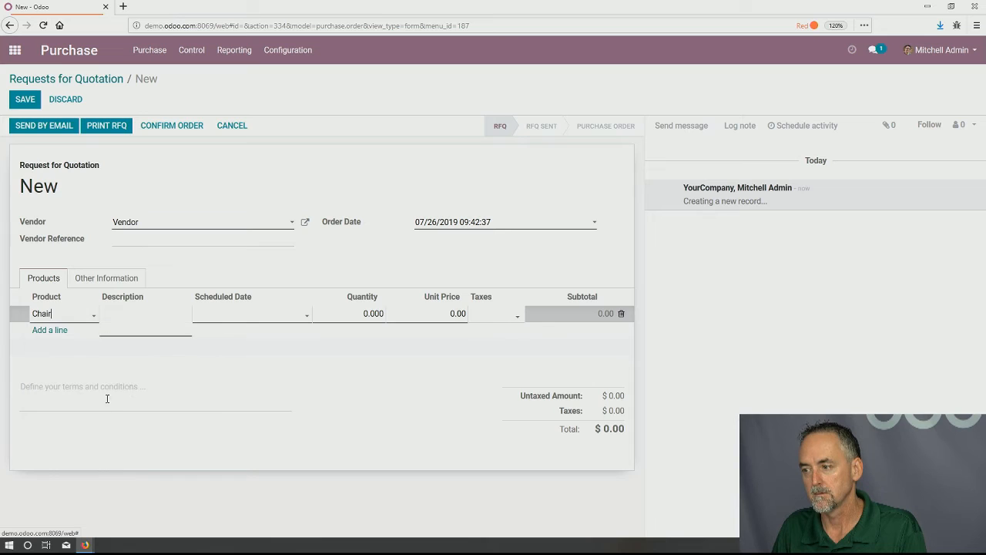
left_click(227, 276)
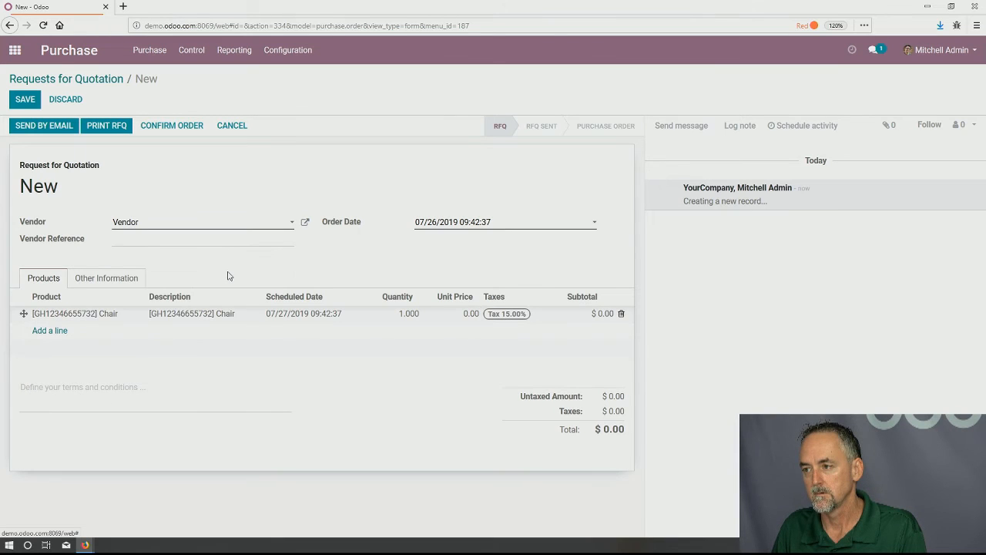
left_click(182, 127)
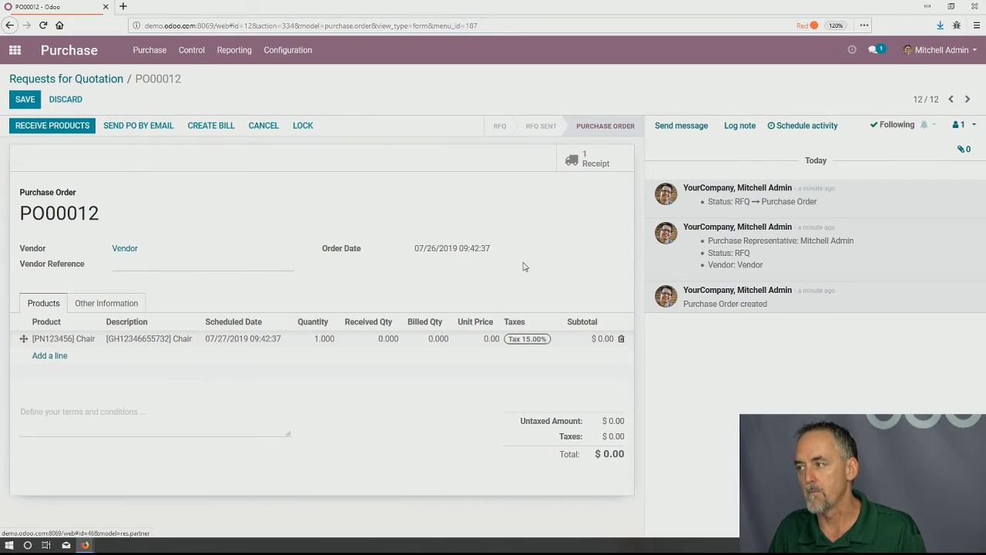
left_click(28, 102)
Print the purchase order to PDF, examine the vendor product code on its Chair line, and close the PDF.
left_click(416, 100)
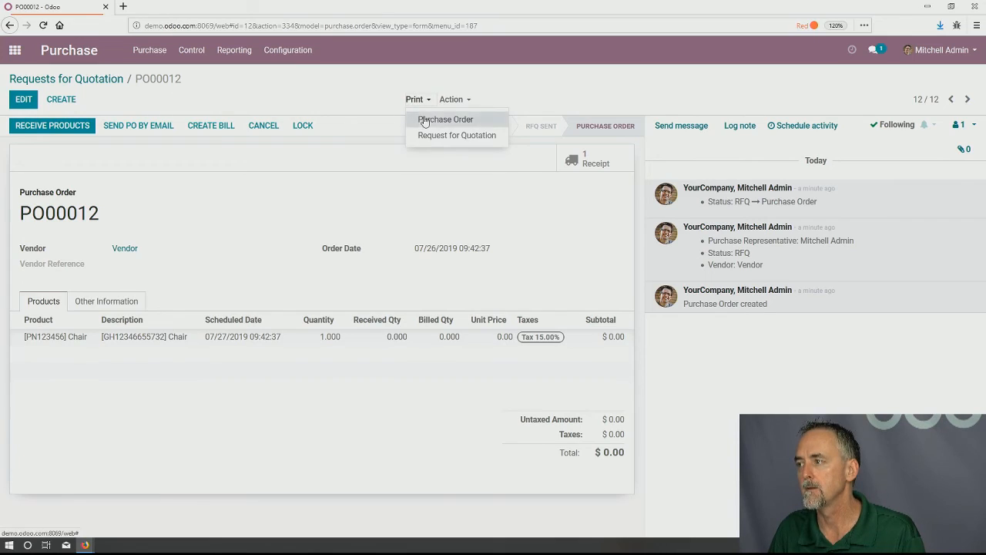
left_click(425, 117)
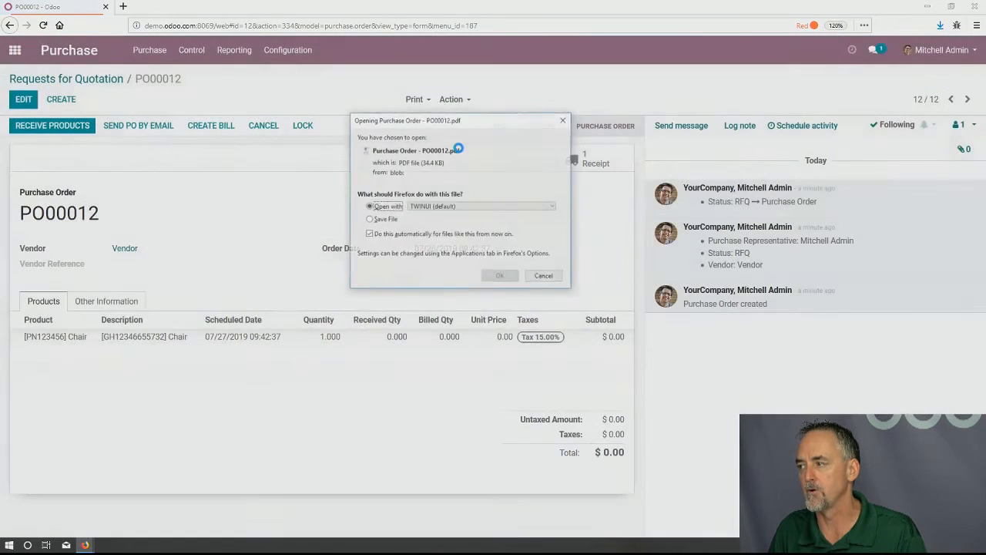
left_click(500, 276)
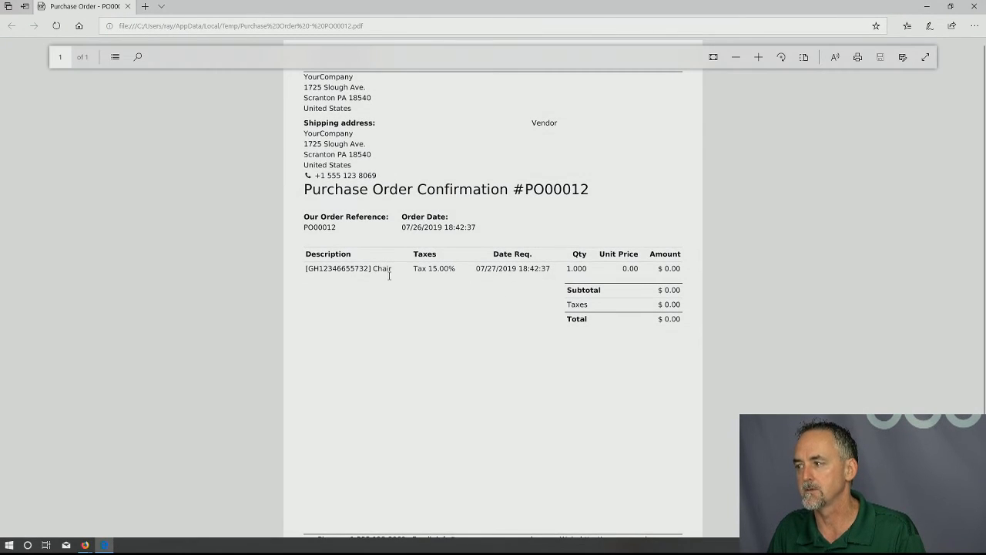
double_click(323, 271)
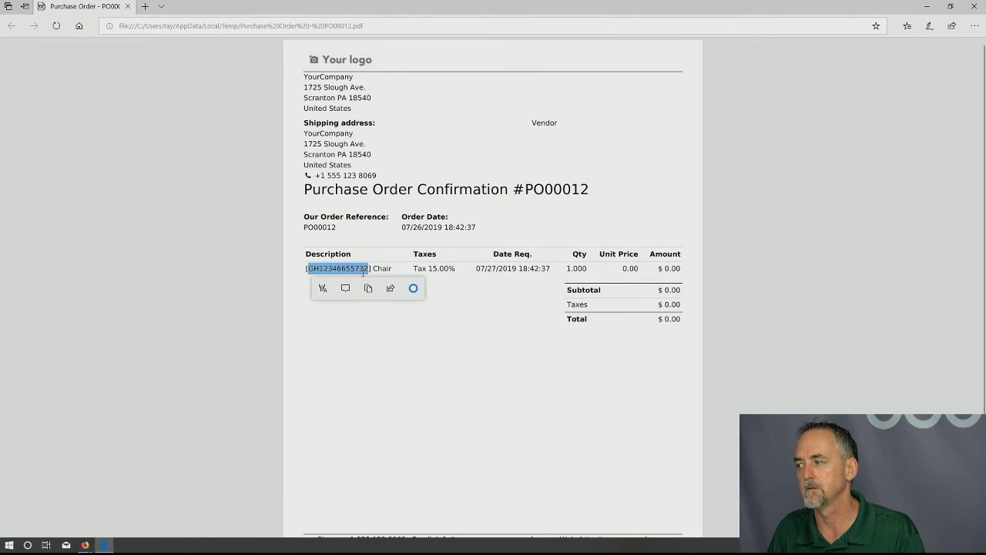
left_click(974, 6)
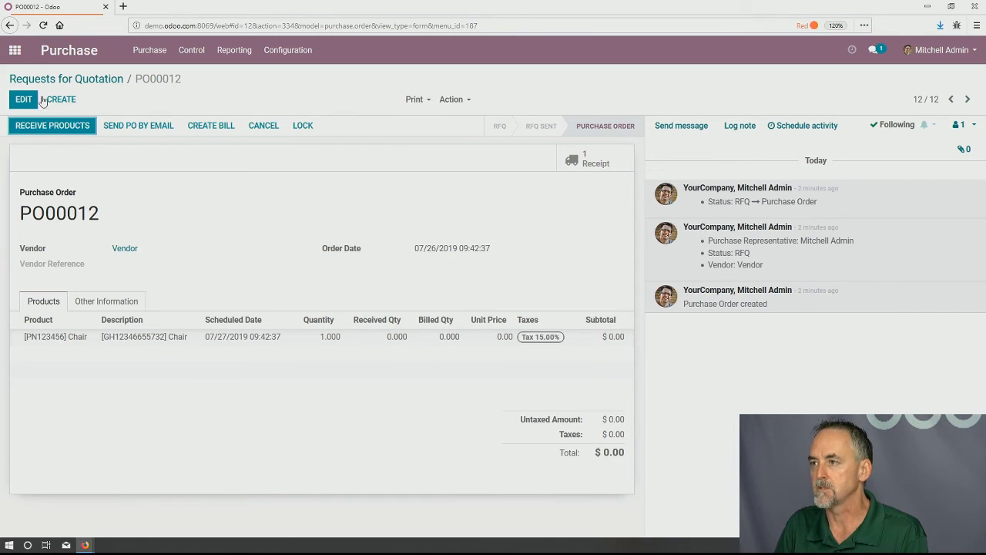
Start a new product record in the Inventory app and name it Brand New Product.
left_click(15, 51)
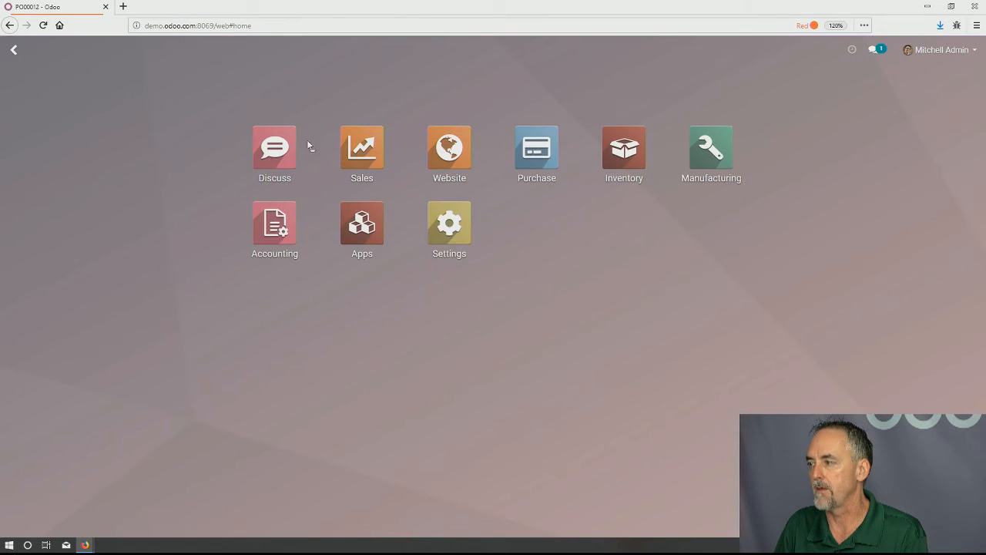
left_click(623, 148)
left_click(250, 51)
left_click(249, 75)
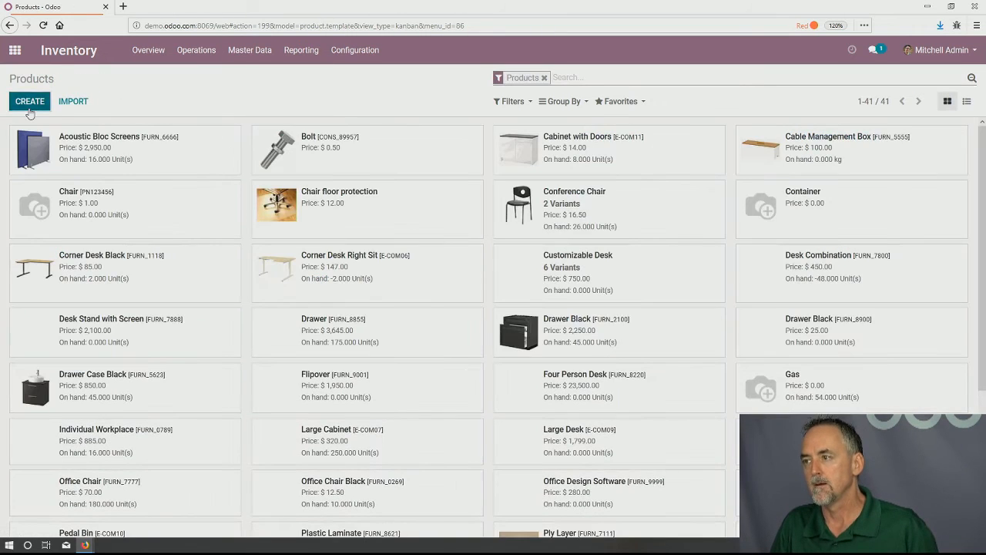
left_click(30, 100)
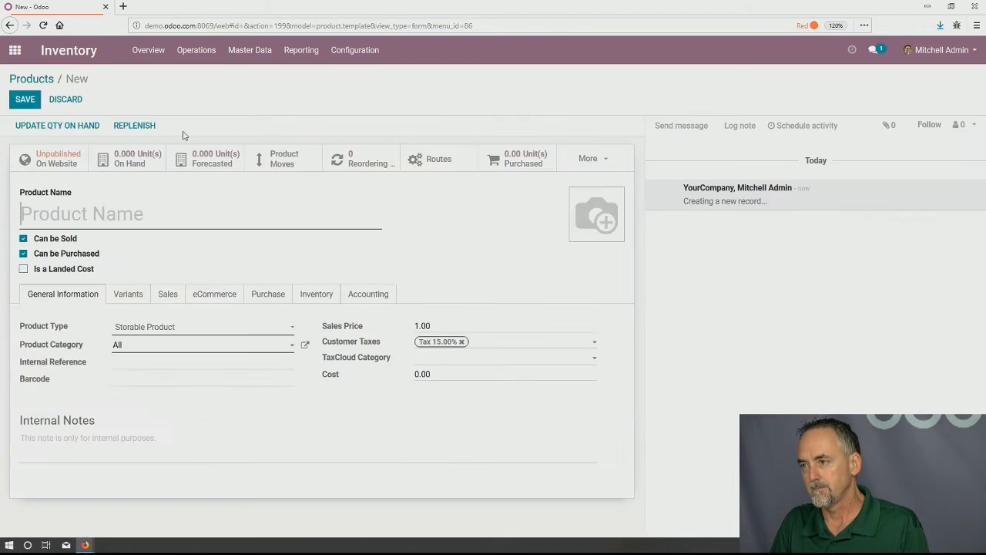
left_click(188, 211)
type("Br")
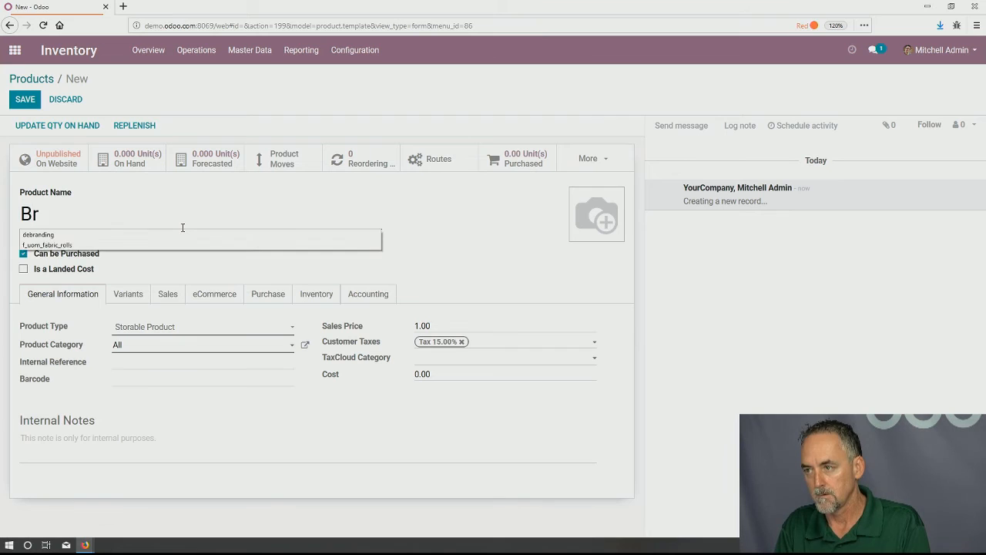
type("and New Product")
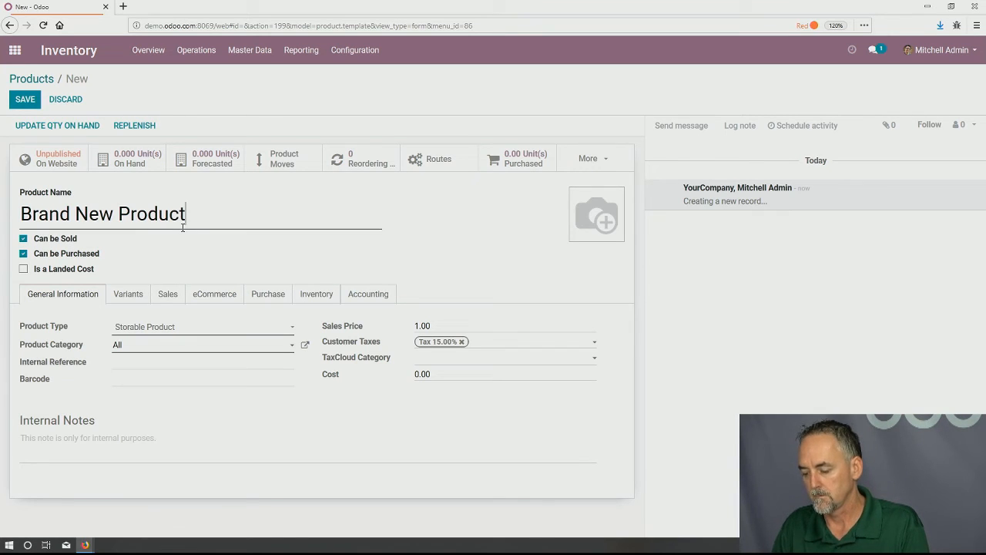
Set the new product's sales price to 25.
left_click_drag(447, 373, 399, 371)
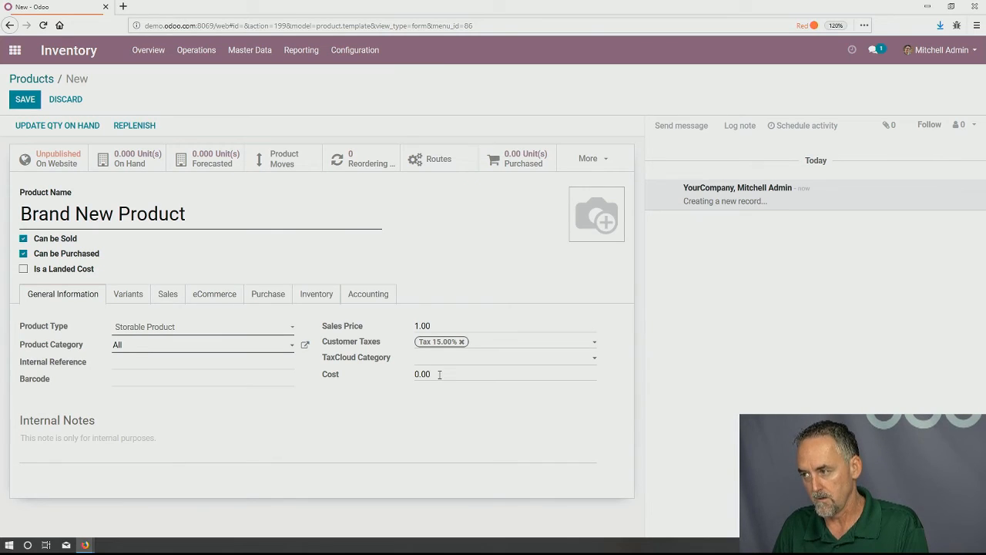
left_click_drag(432, 325, 380, 322)
type("25")
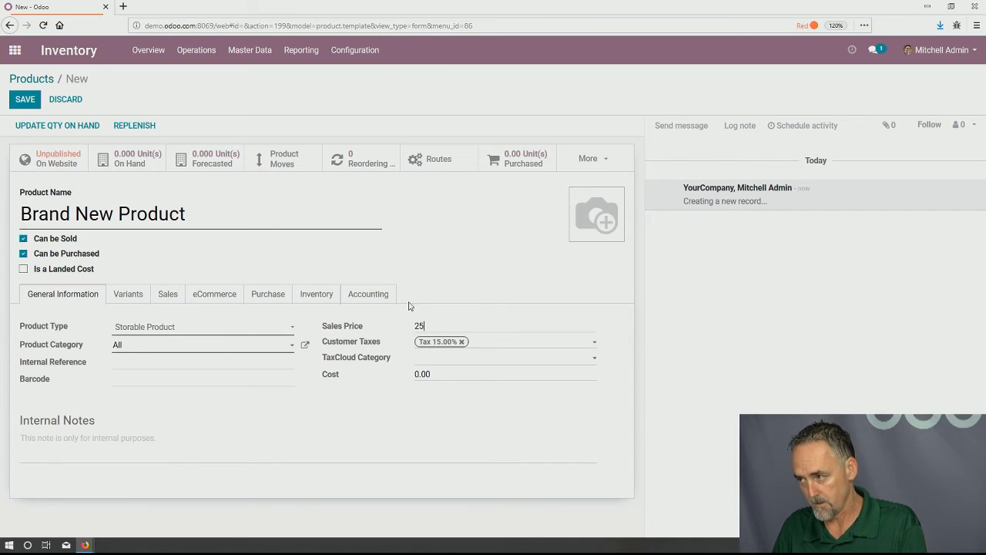
Remove the 15.00% customer tax from the new product, check its purchase details, and save the record.
left_click(461, 342)
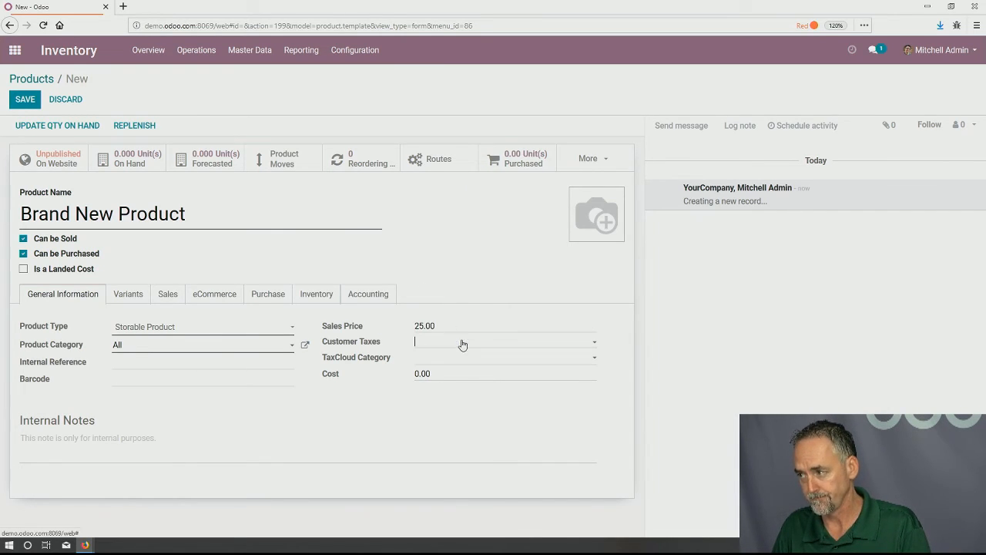
left_click(262, 306)
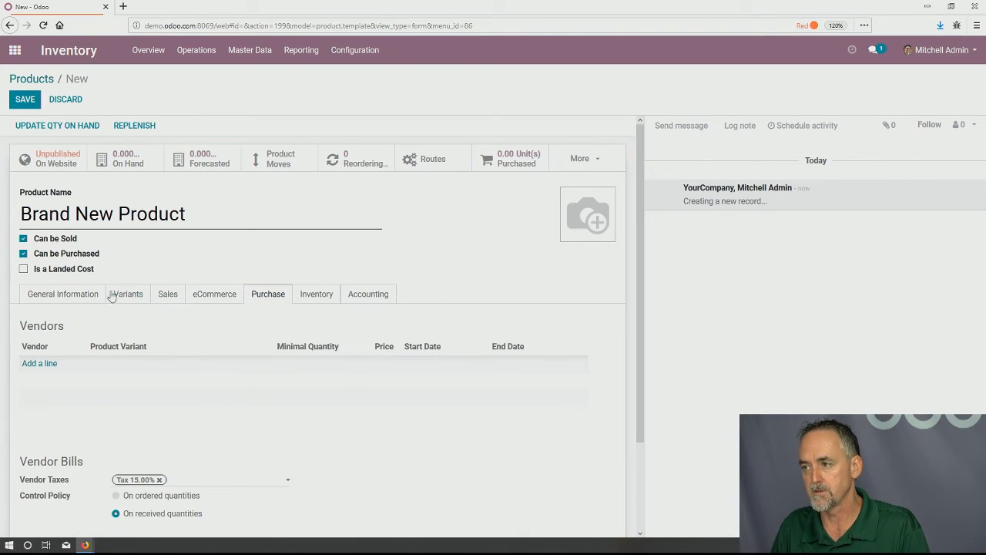
left_click(26, 100)
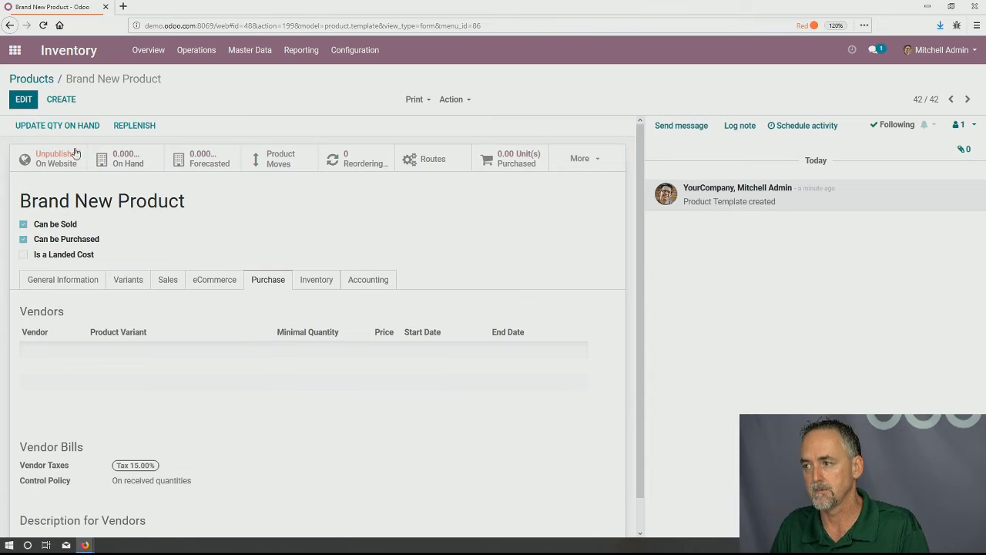
Copy the saved product's name and start a new request for quotation in the Purchase app.
left_click_drag(190, 203, 11, 203)
key("ctrl+c")
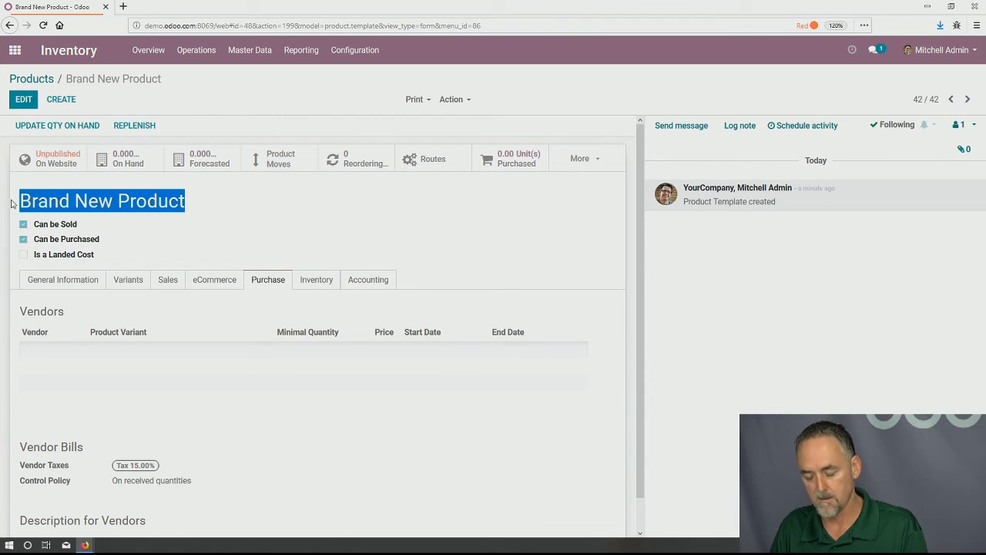
left_click(16, 51)
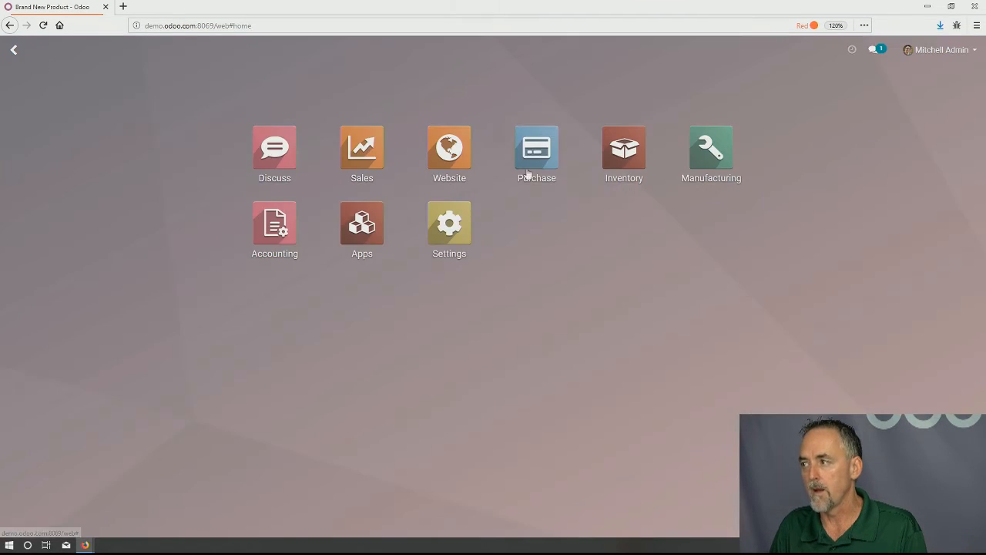
left_click(528, 151)
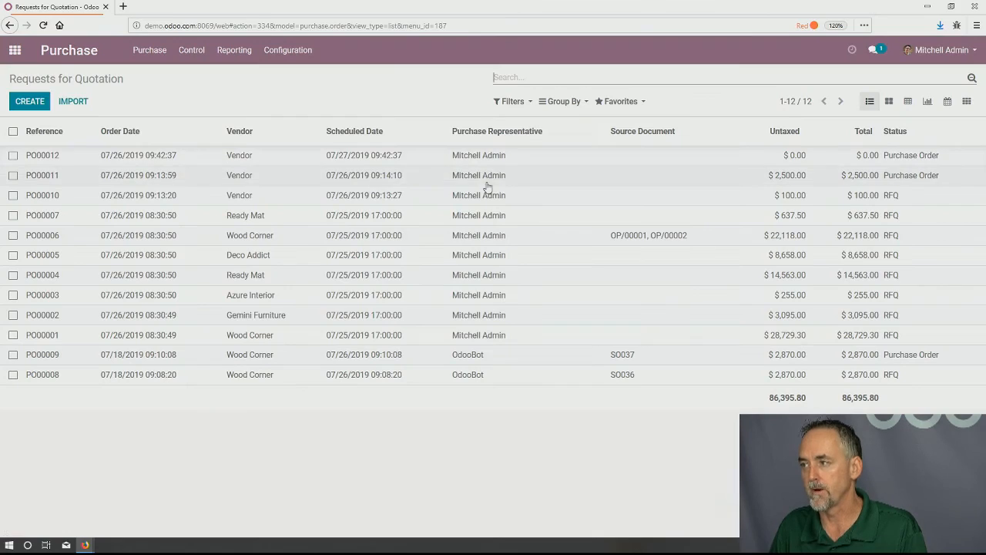
left_click(29, 101)
key("ctrl+v")
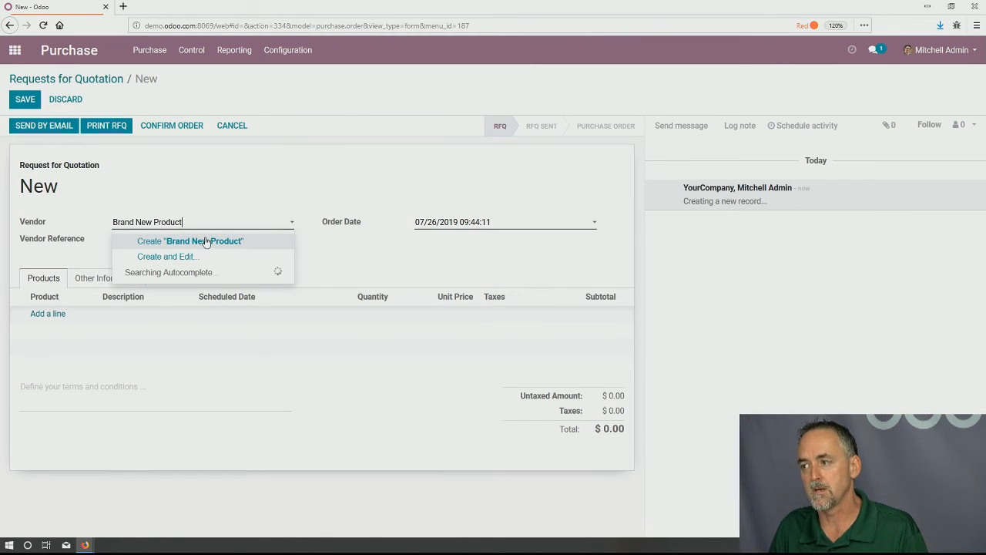
left_click(205, 242)
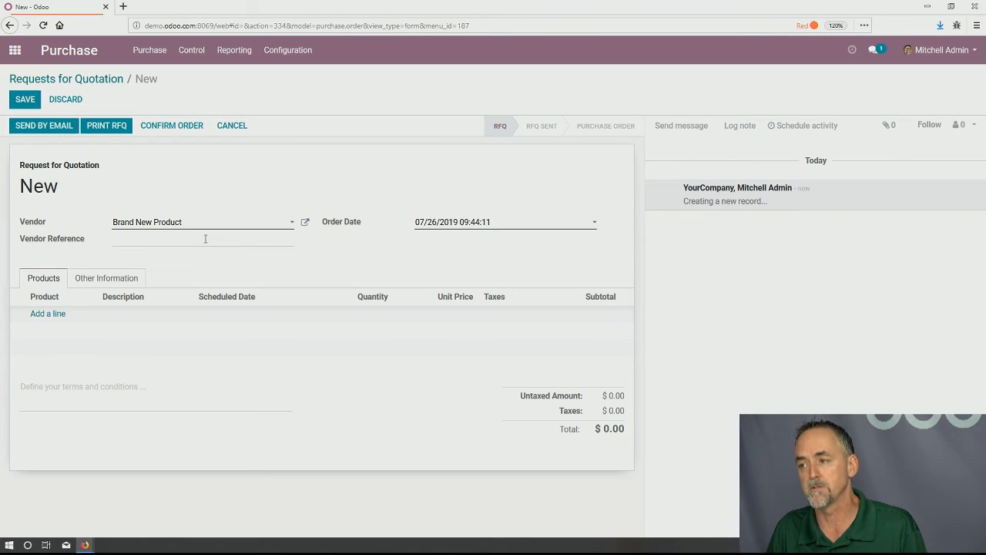
left_click(57, 316)
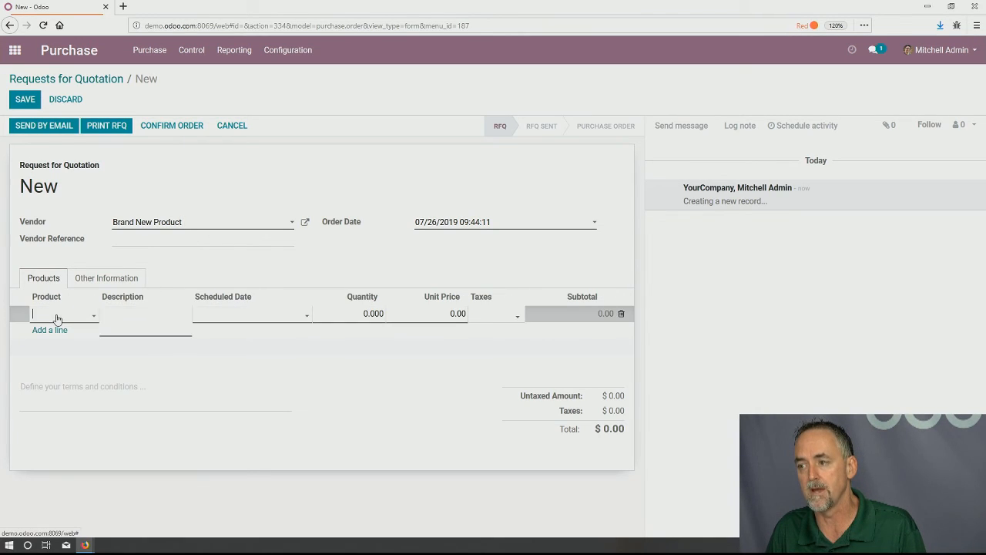
Copy the Brand New Product text from the vendor entry and set the request's vendor to Vendor.
left_click(193, 225)
key("ctrl+c")
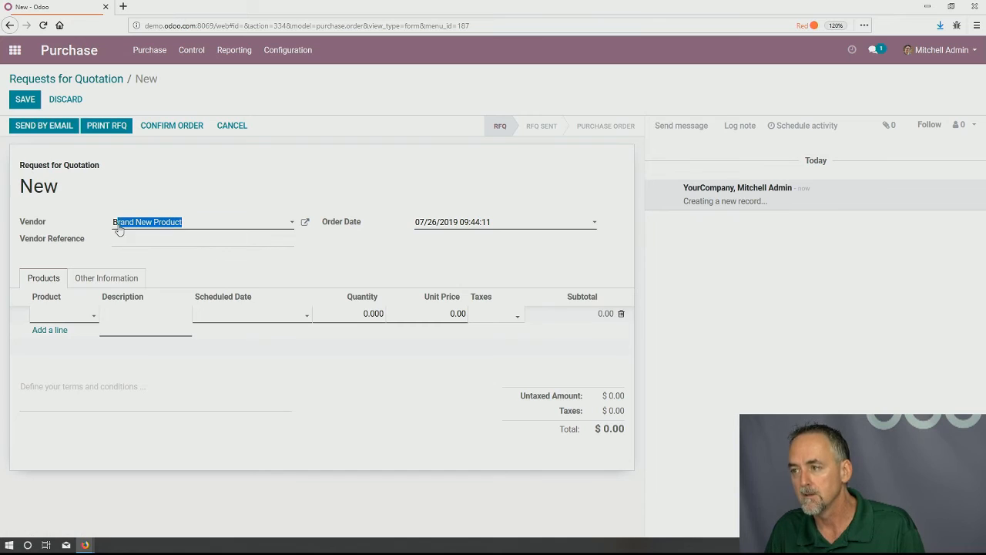
type("Vendor")
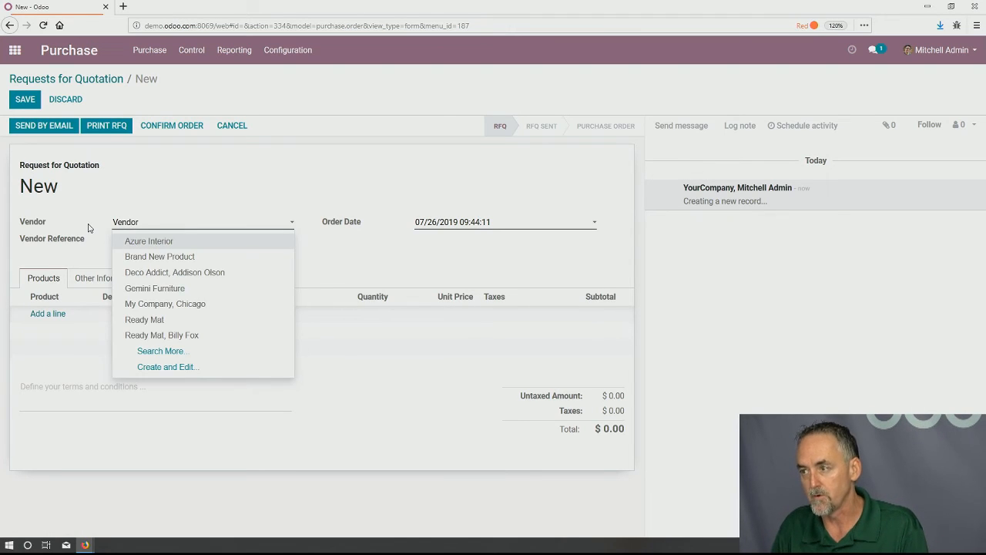
left_click(129, 245)
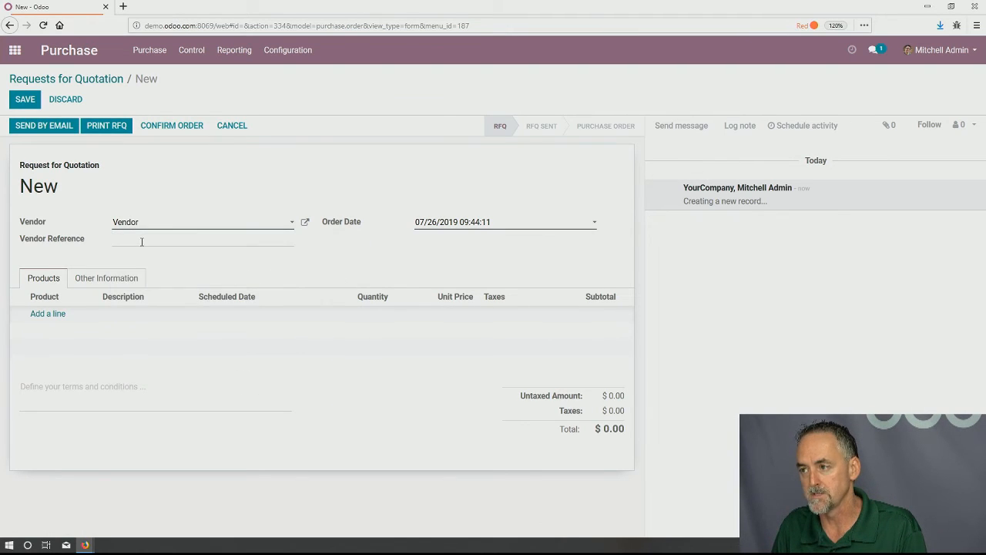
Add Brand New Product as a product line on the request for quotation with a unit price of 100.
left_click(47, 314)
key("ctrl+v")
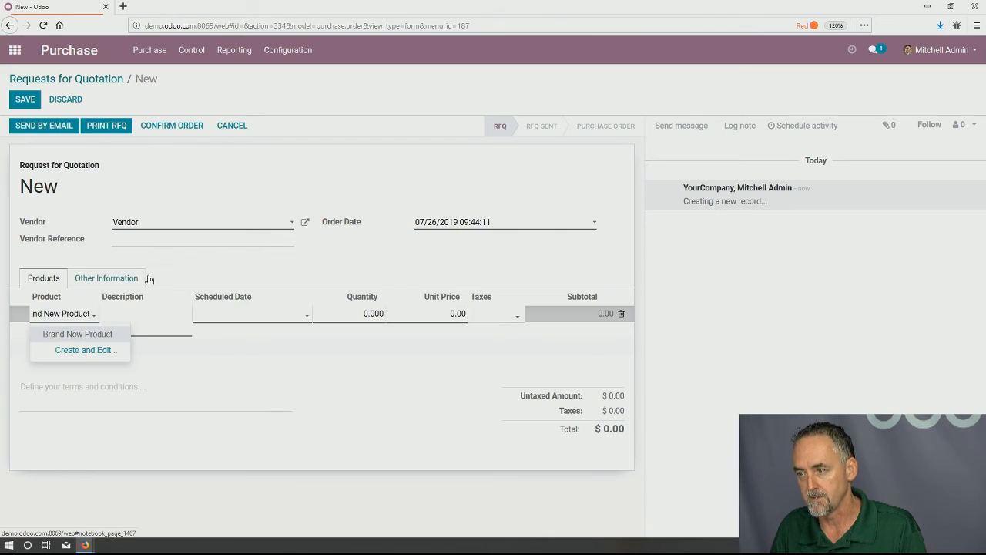
left_click(253, 282)
left_click(47, 314)
key("ctrl+v")
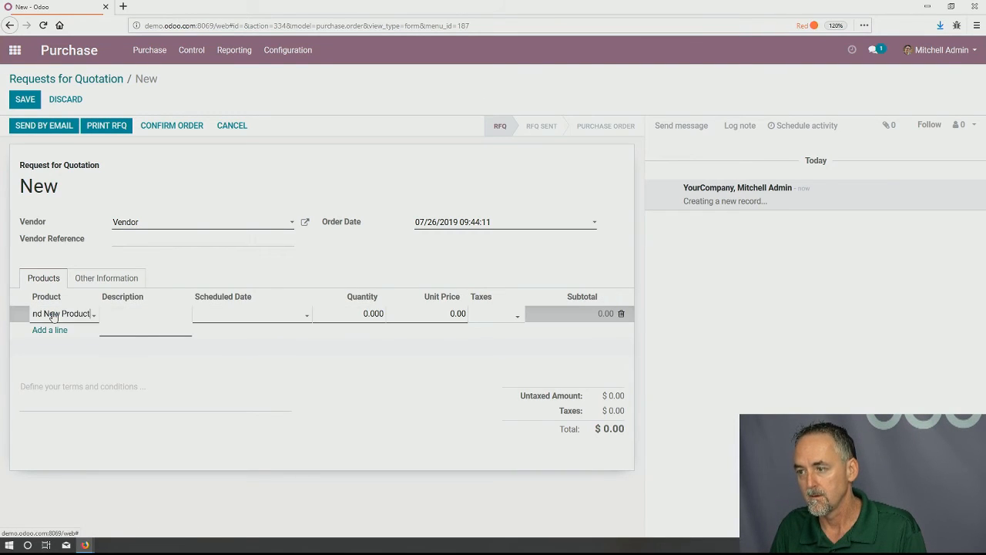
left_click(73, 330)
left_click(447, 316)
type("100")
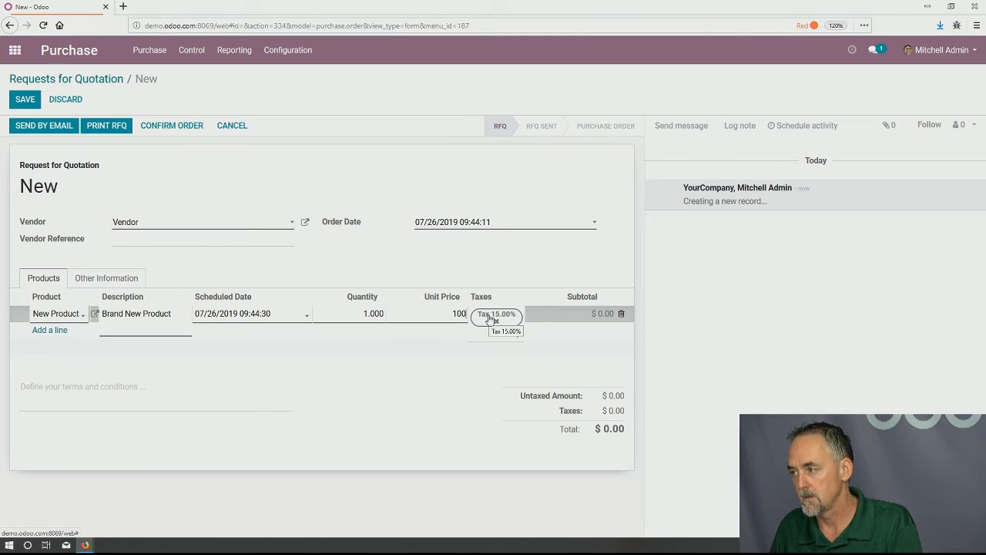
Remove the 15.00% tax from the Brand New Product line and confirm the order.
left_click(497, 322)
left_click(491, 262)
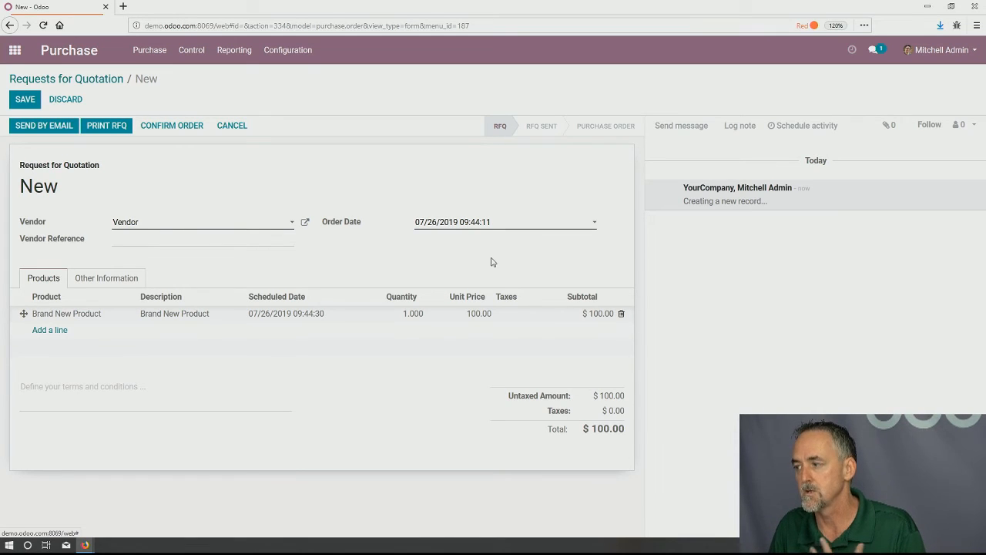
left_click(174, 125)
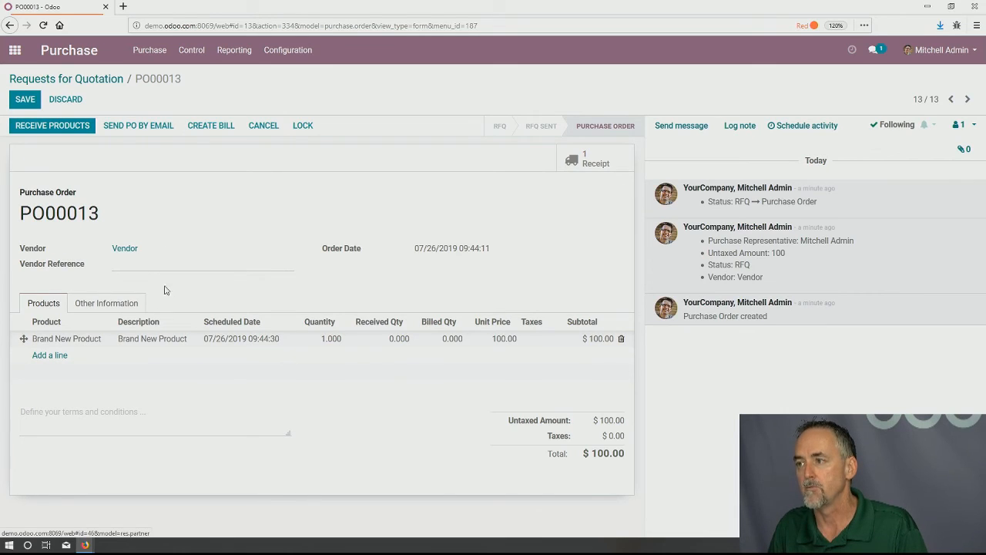
Find and open Brand New Product in the Purchase products, then examine its vendor price line and its general pricing information.
left_click(149, 50)
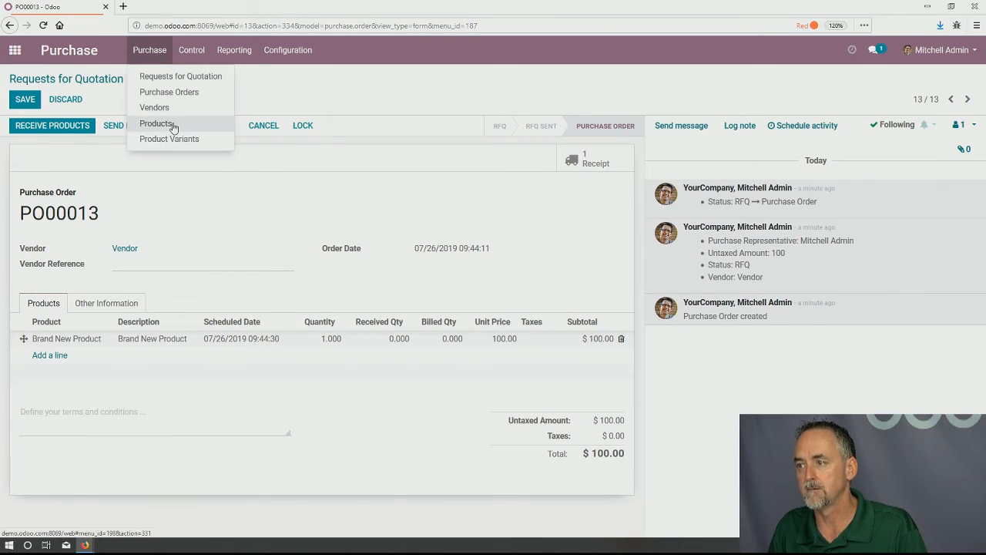
left_click(173, 127)
left_click(575, 78)
type("Brand New Product")
left_click(570, 94)
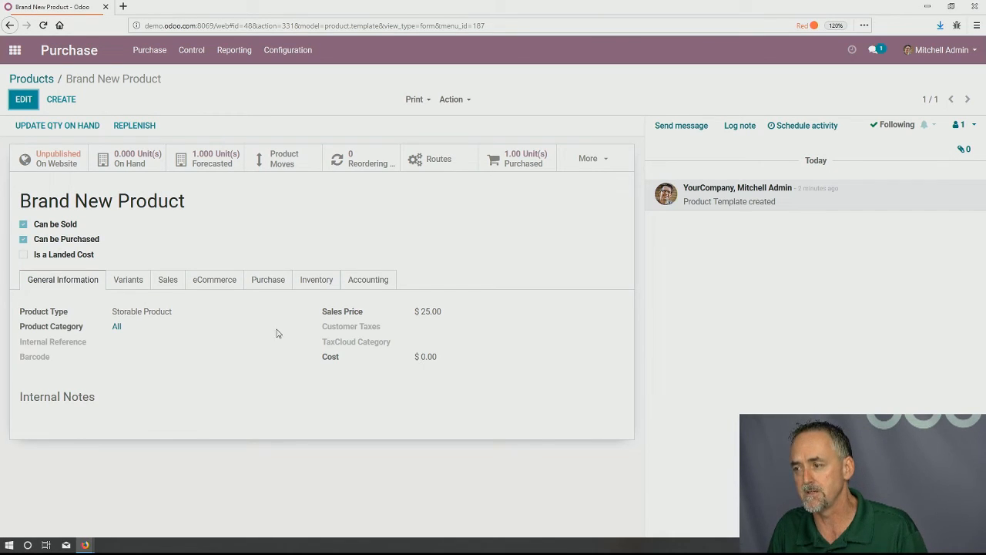
left_click(267, 285)
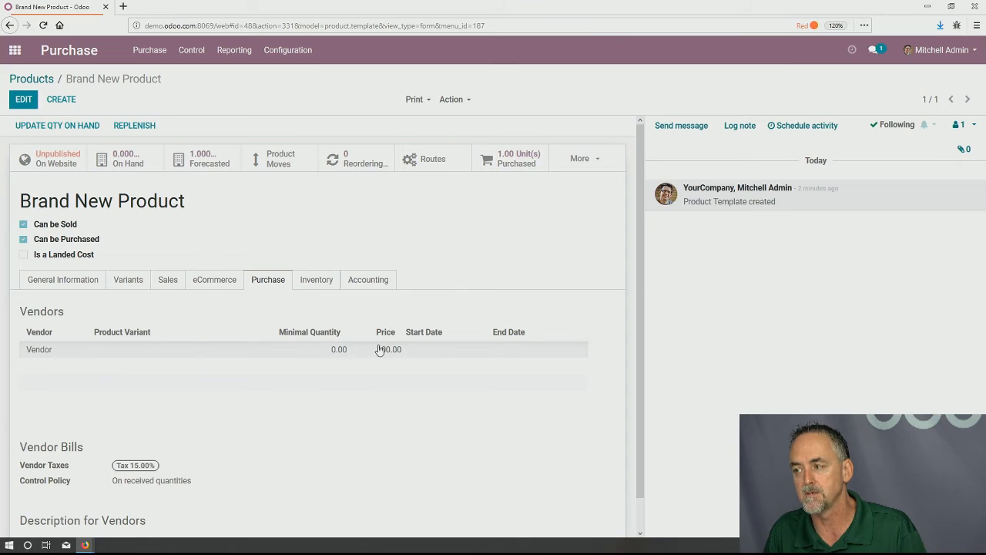
left_click(58, 283)
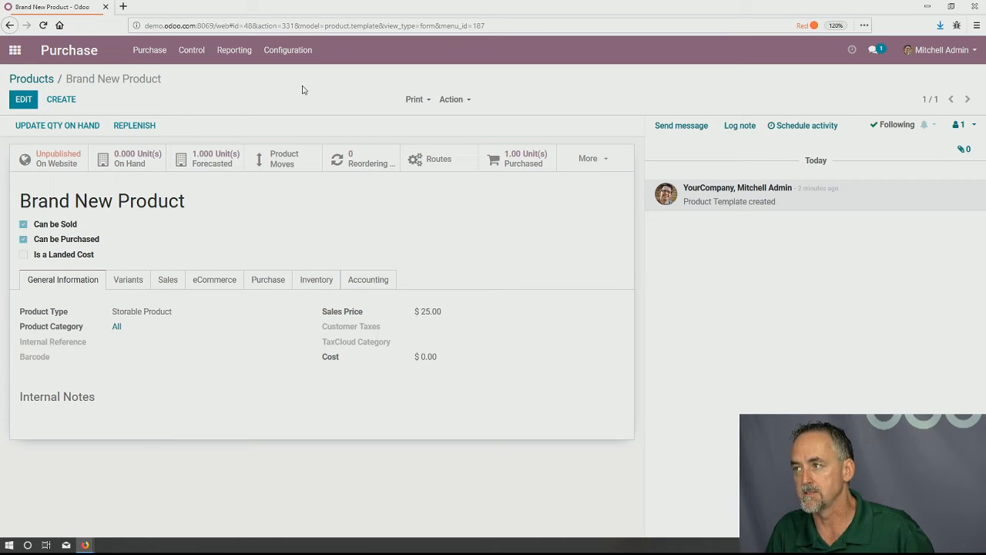
Switch to the Inventory app and open the All product category for editing.
left_click(298, 54)
left_click(15, 50)
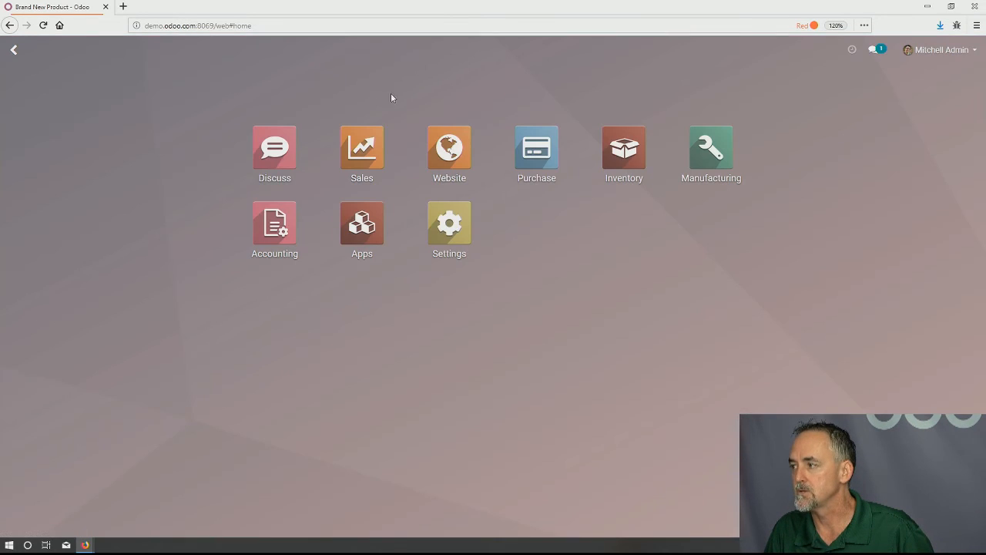
left_click(622, 151)
left_click(355, 51)
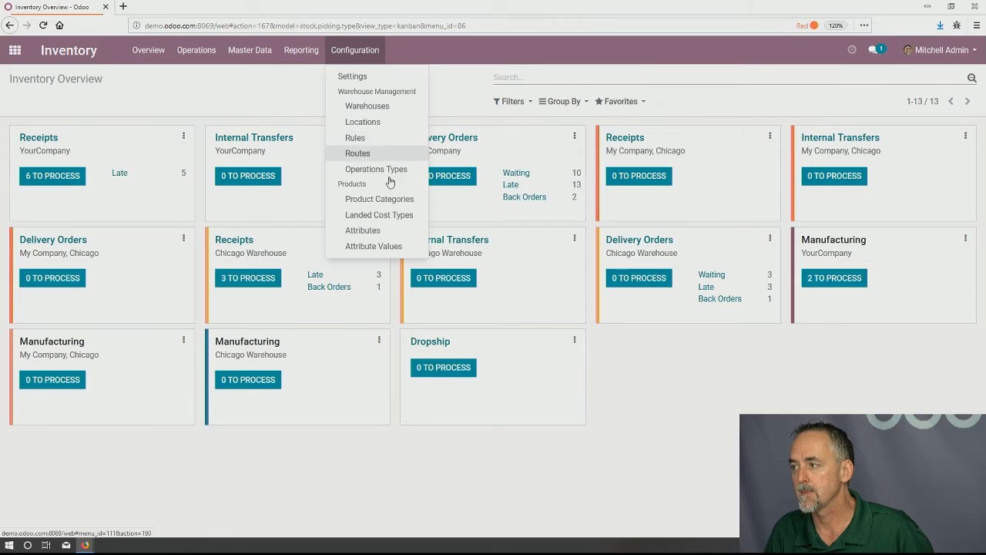
left_click(373, 198)
left_click(79, 157)
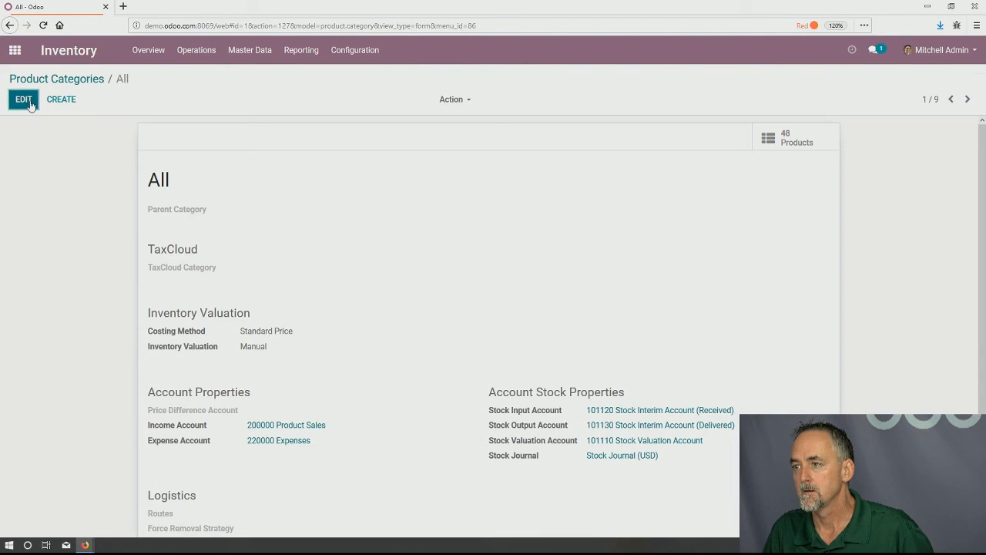
left_click(29, 102)
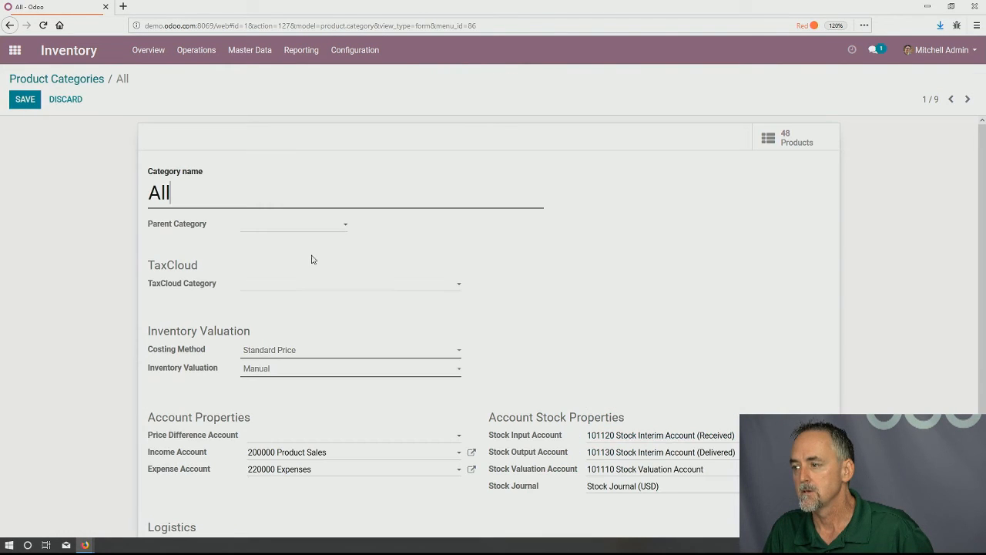
Try First In First Out (FIFO) and Average Cost (AVCO) as the All category's costing method, acknowledging each change.
left_click(300, 355)
left_click(326, 379)
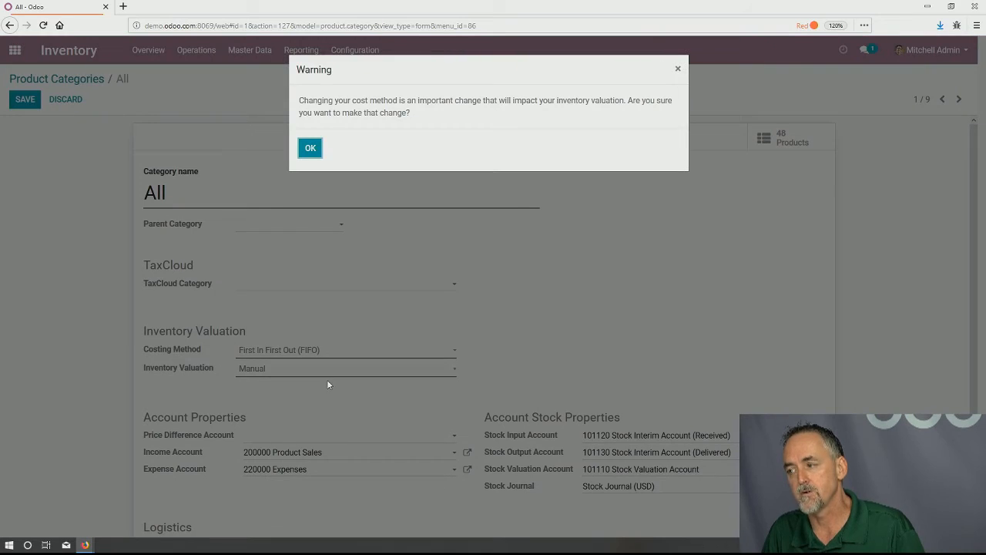
left_click(314, 154)
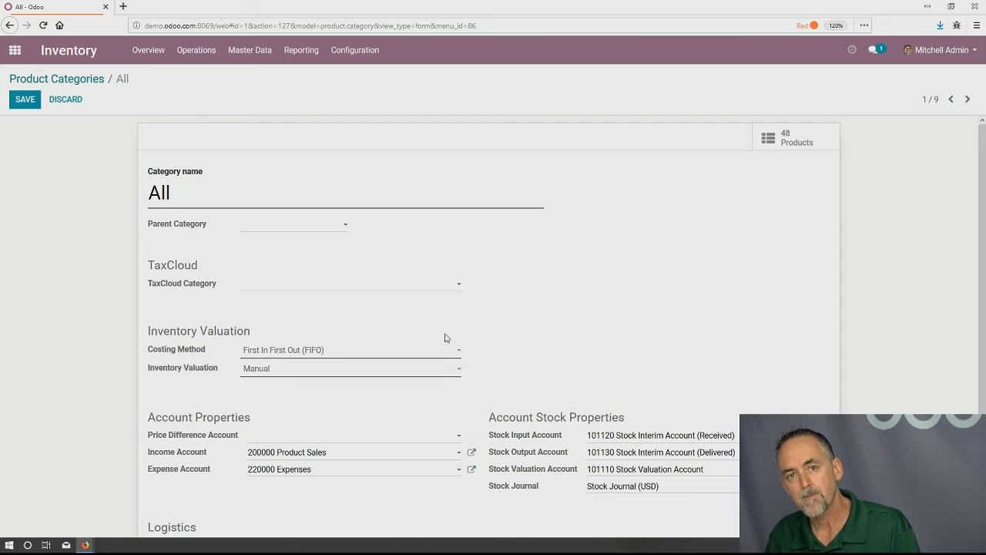
left_click(327, 352)
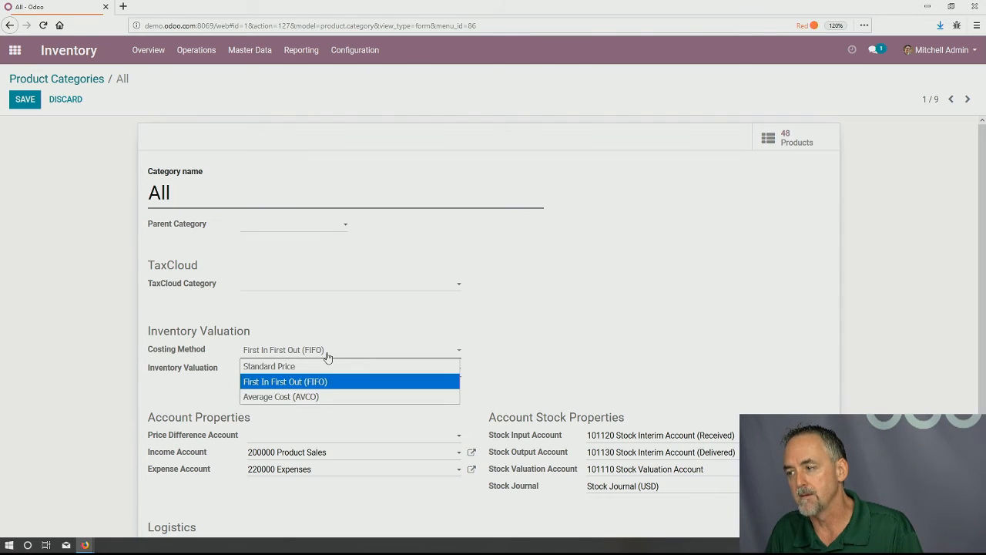
left_click(323, 397)
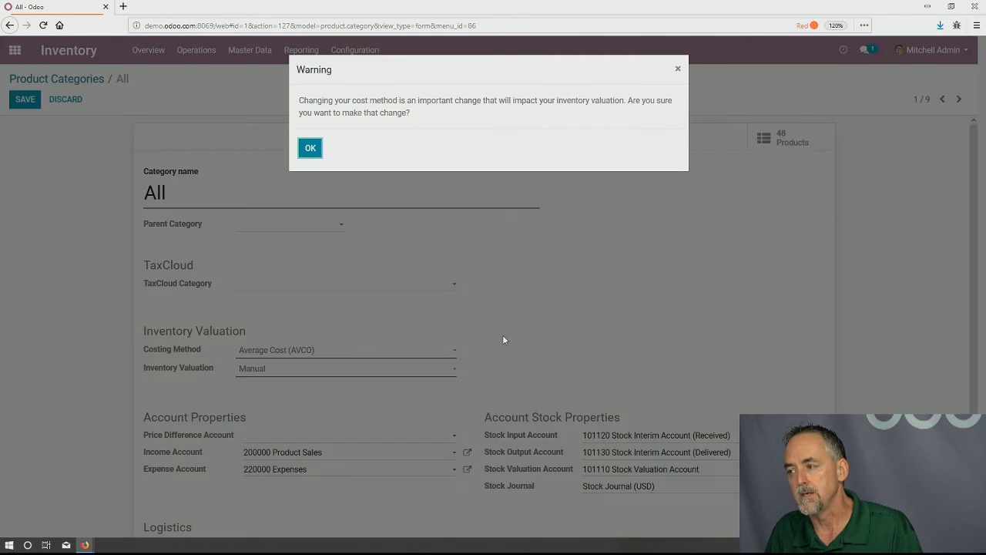
left_click(310, 148)
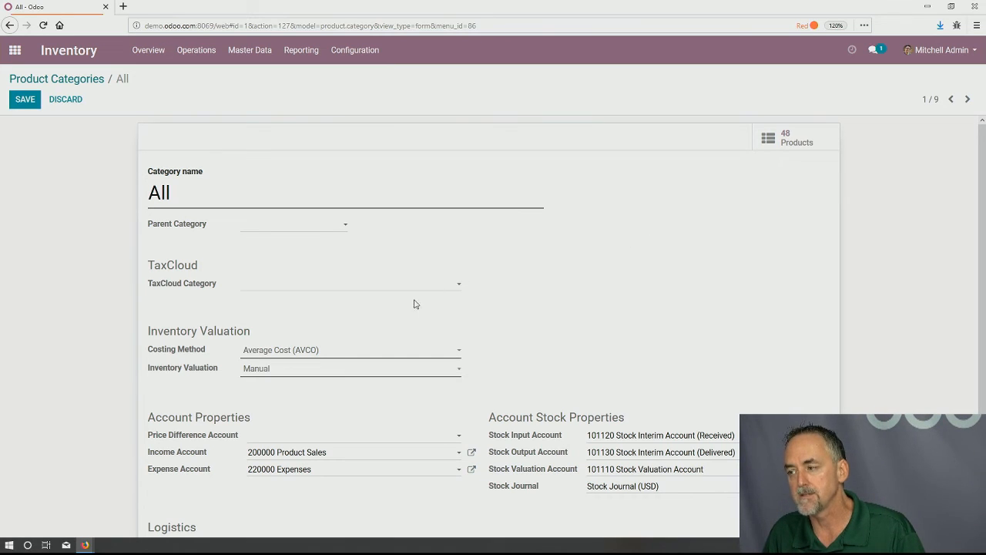
Set the All category's costing method back to Standard Price and acknowledge the change.
left_click(360, 353)
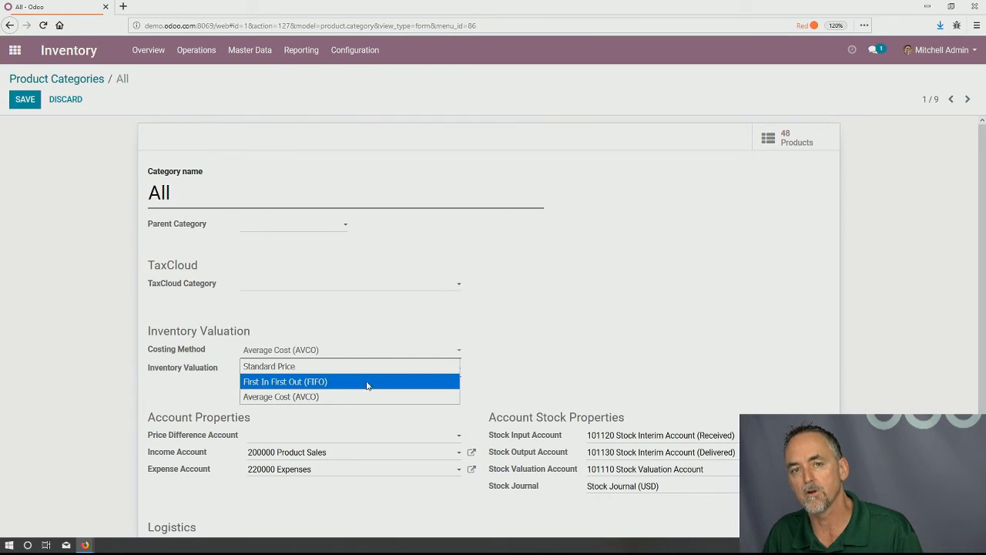
left_click(347, 367)
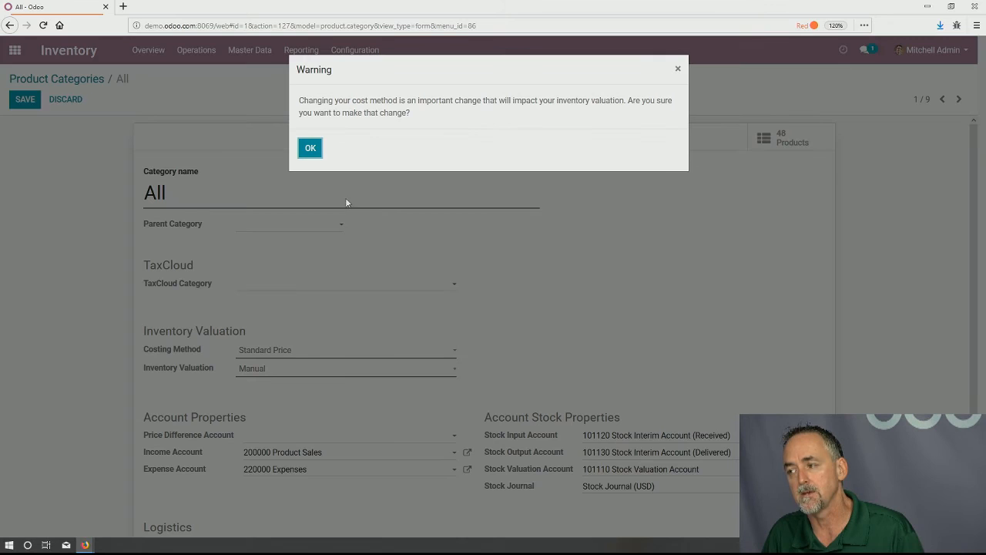
left_click(311, 151)
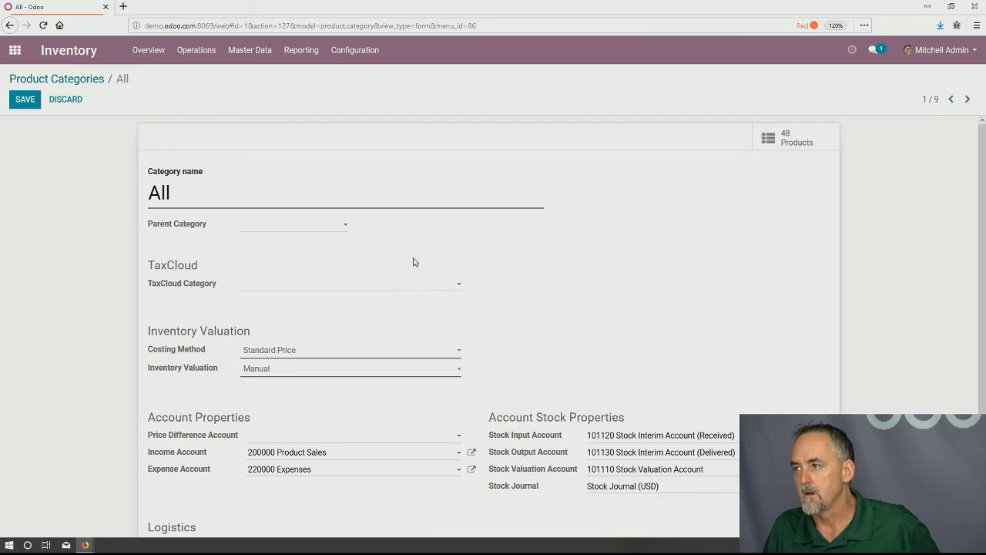
Leave the category form and open the Chicago Warehouse record from the warehouse list.
left_click(355, 50)
left_click(362, 105)
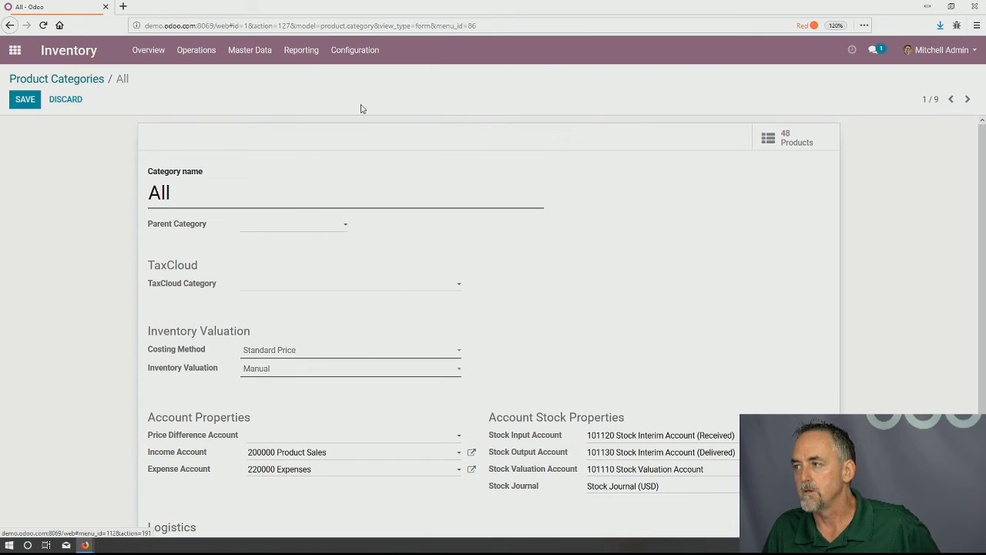
left_click(604, 198)
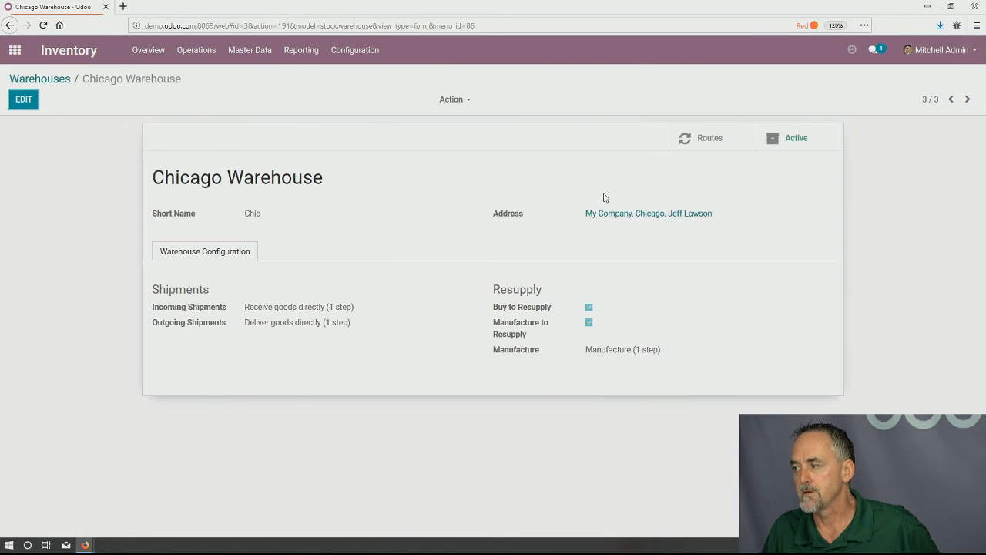
Try the "Pick components, manufacture and then store products (3 steps)" option for the Chicago Warehouse and discard the change.
left_click(23, 101)
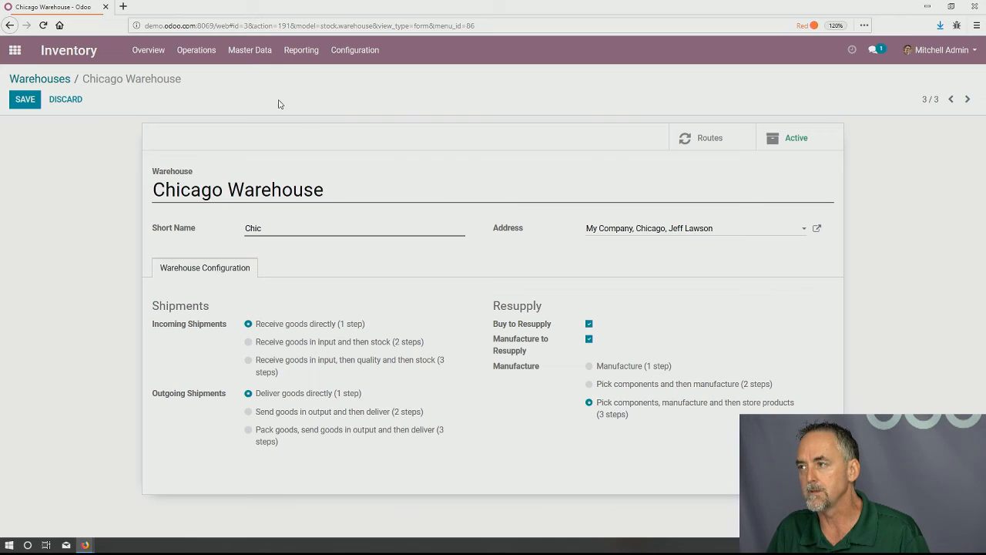
left_click(256, 53)
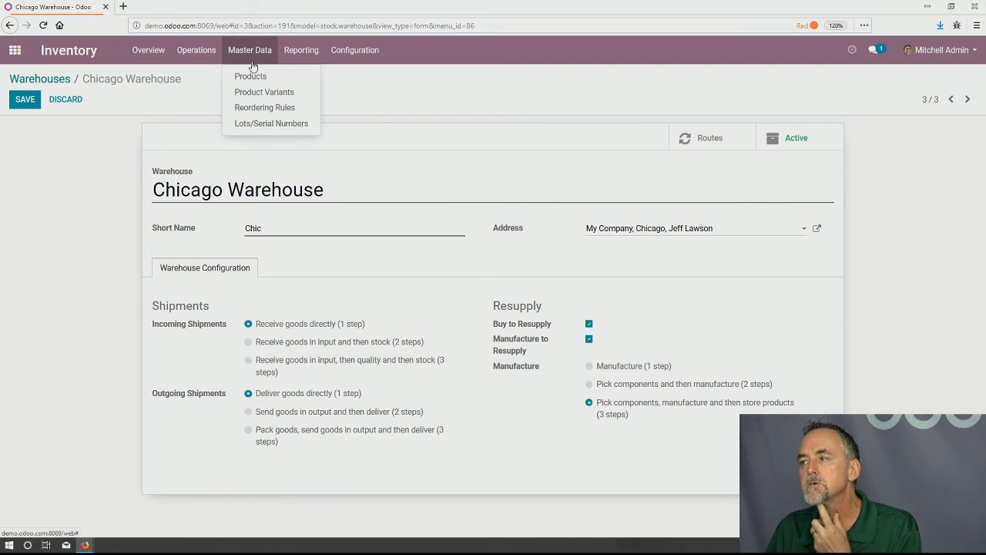
mouse_move(207, 65)
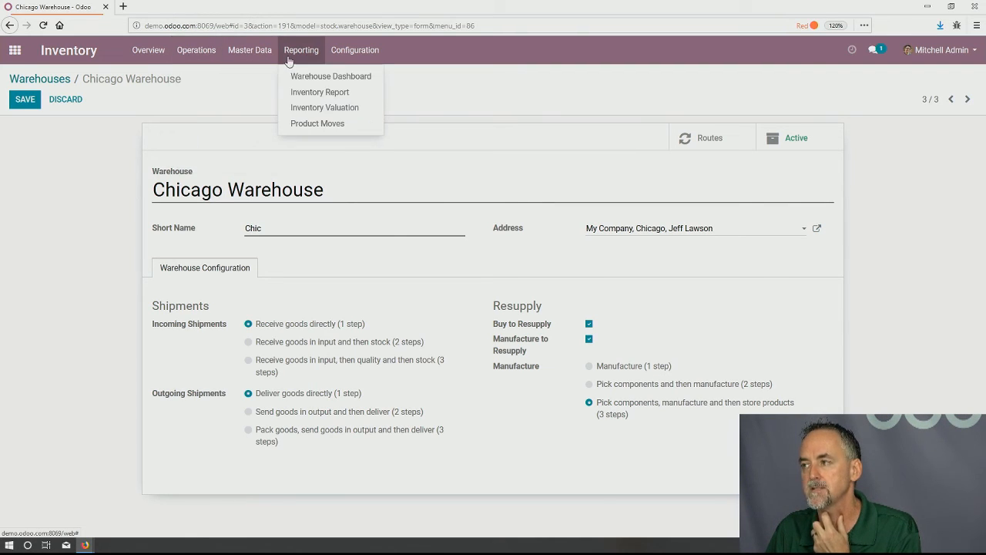
left_click(22, 59)
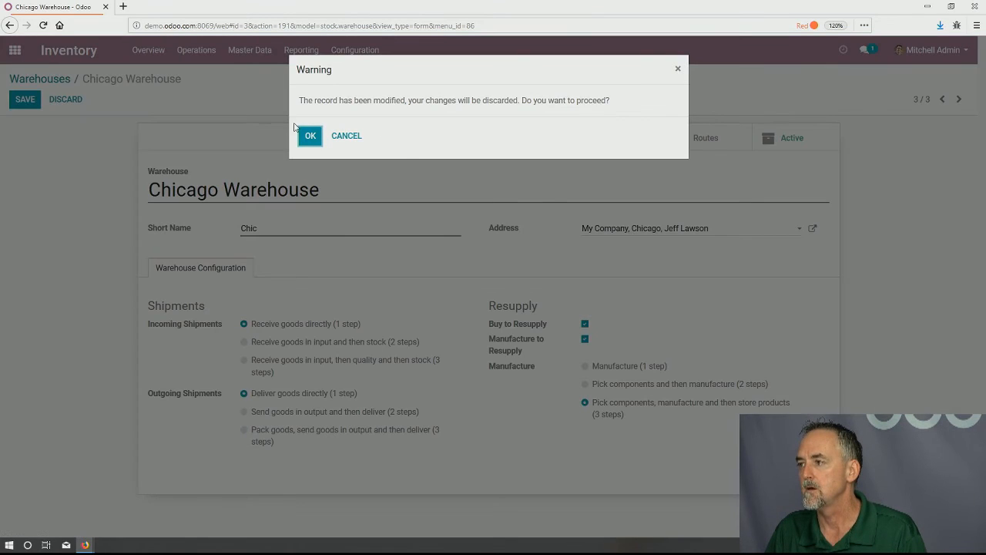
left_click(310, 136)
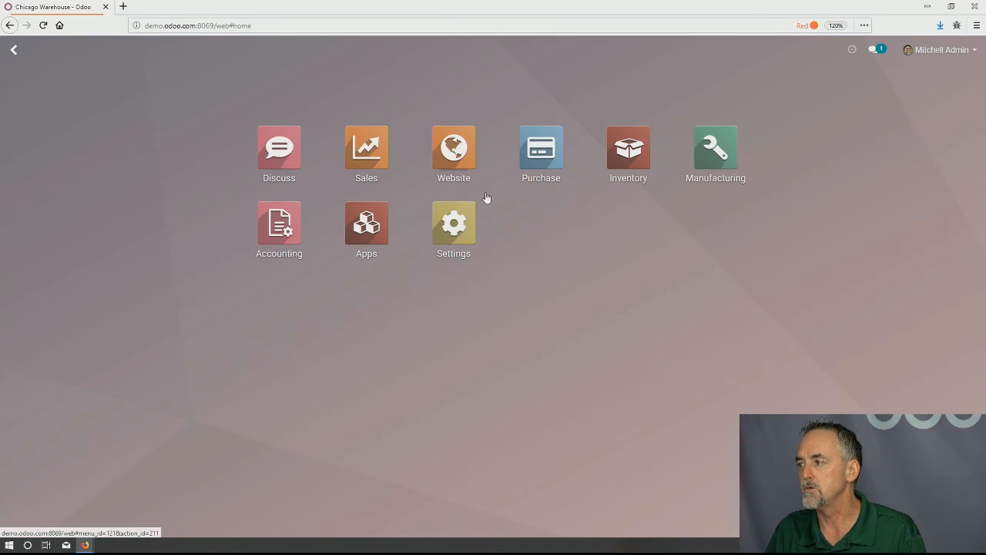
Switch to the Manufacturing app, enable Work Orders in its settings and save.
left_click(714, 152)
left_click(250, 54)
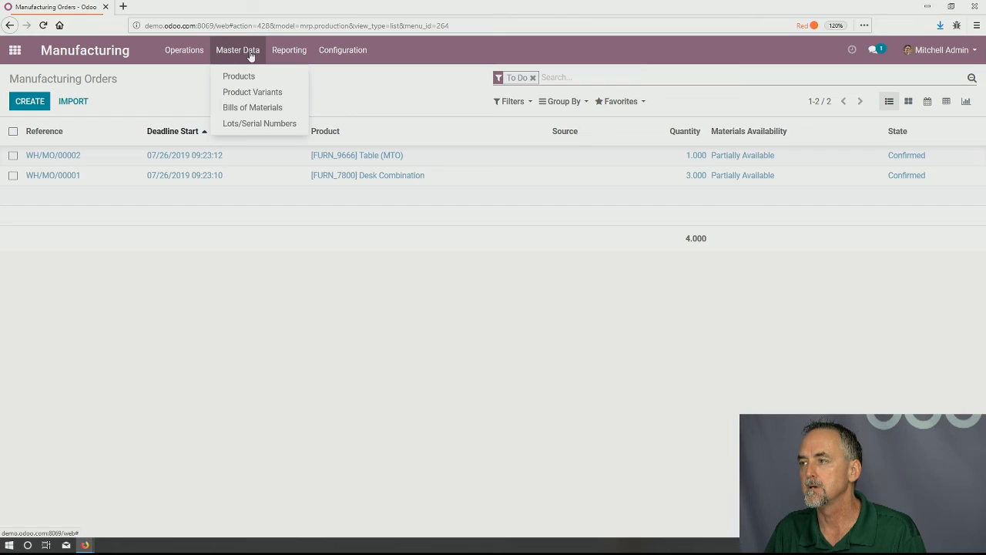
mouse_move(343, 50)
left_click(349, 75)
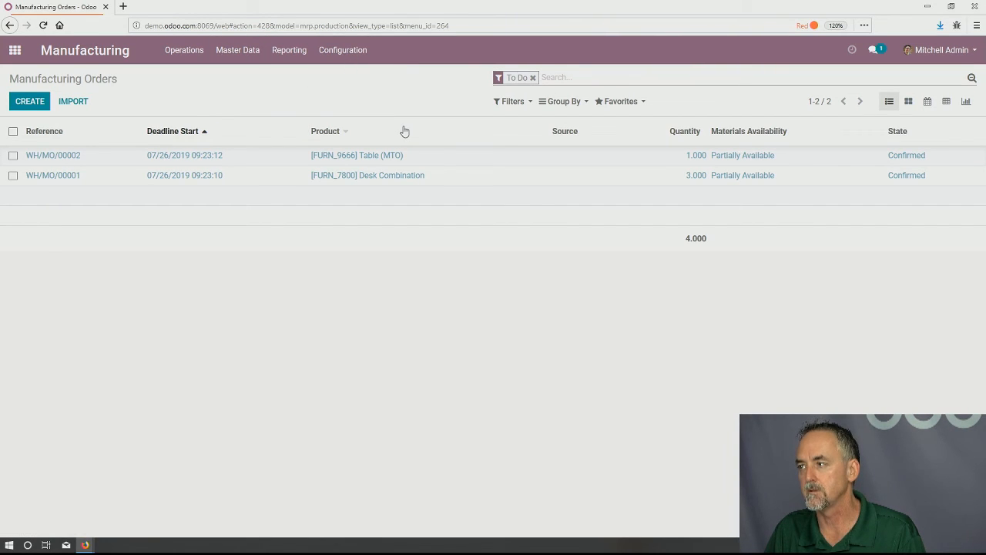
left_click(131, 165)
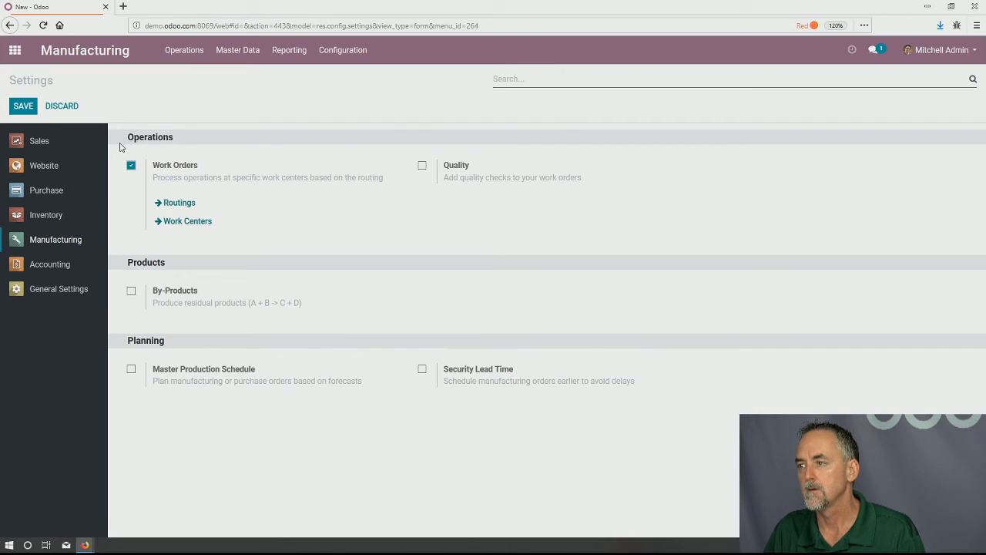
left_click(17, 106)
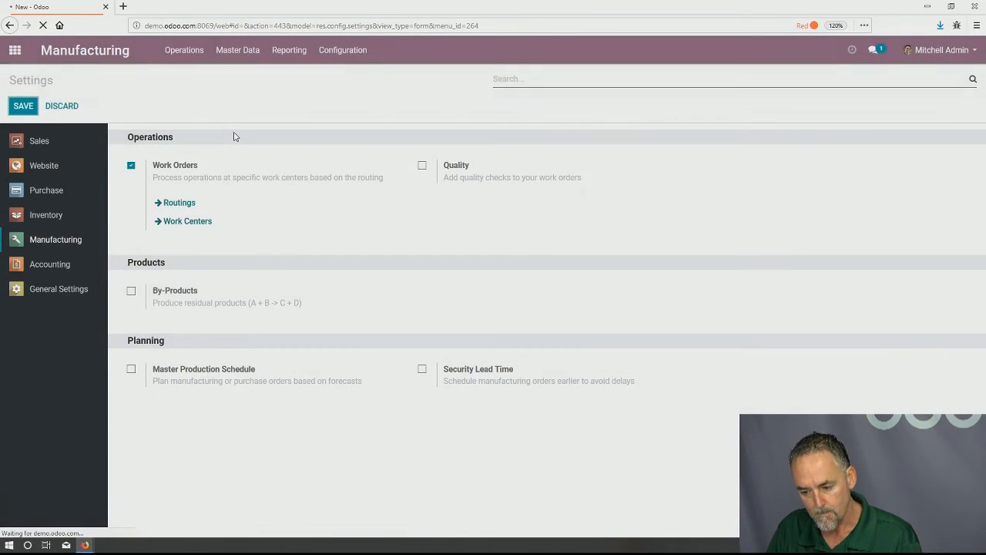
Open the Primary Assembly routing from the routings list and view its notes.
left_click(290, 59)
mouse_move(248, 57)
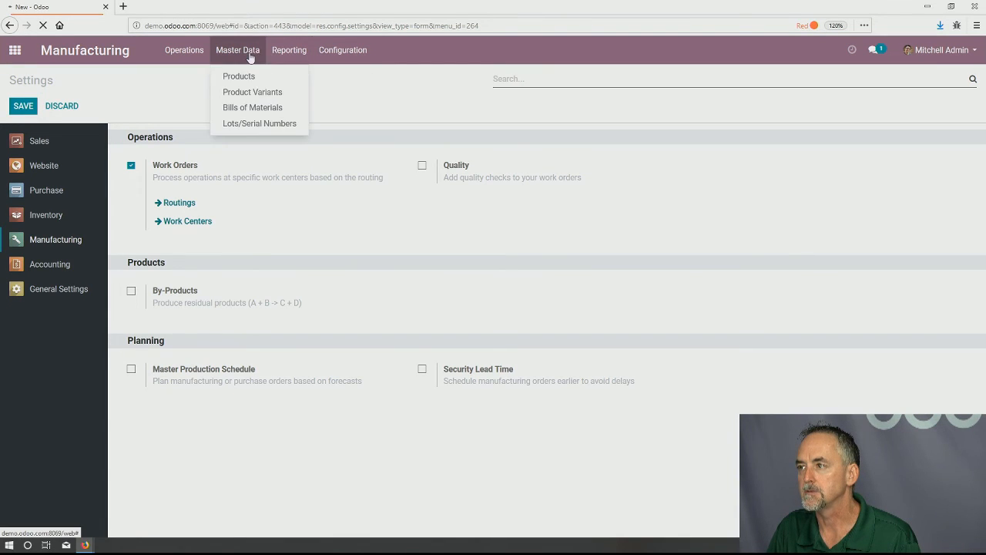
left_click(255, 77)
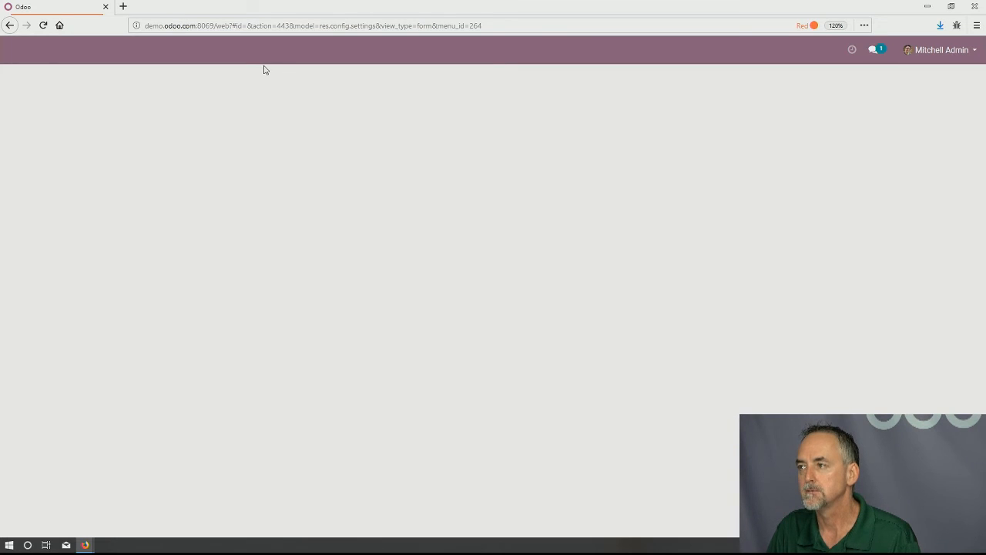
left_click(323, 54)
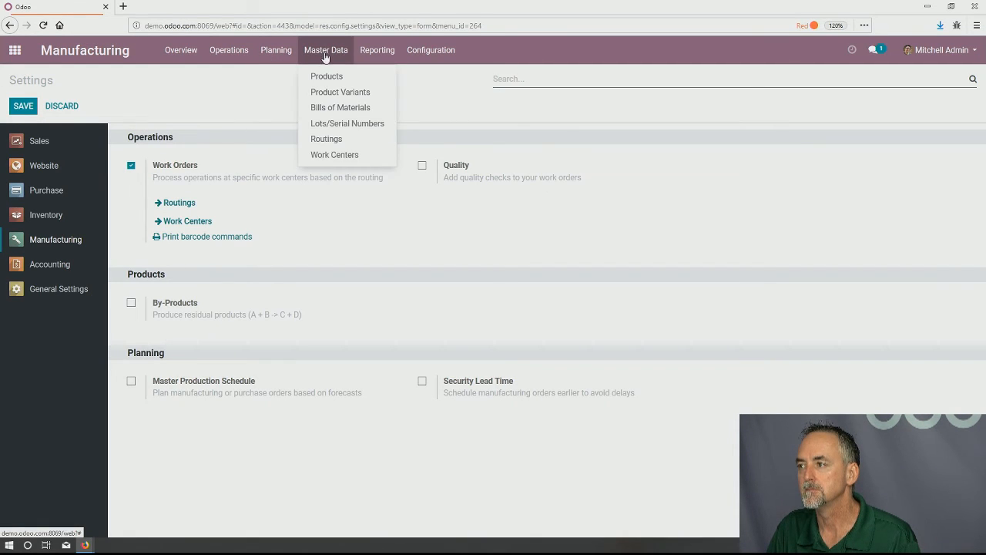
left_click(326, 139)
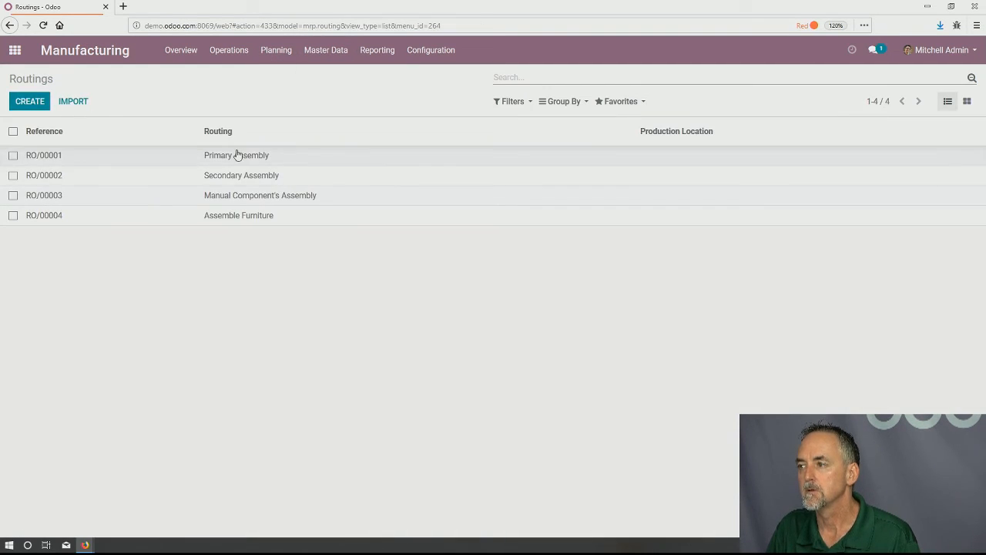
left_click(238, 155)
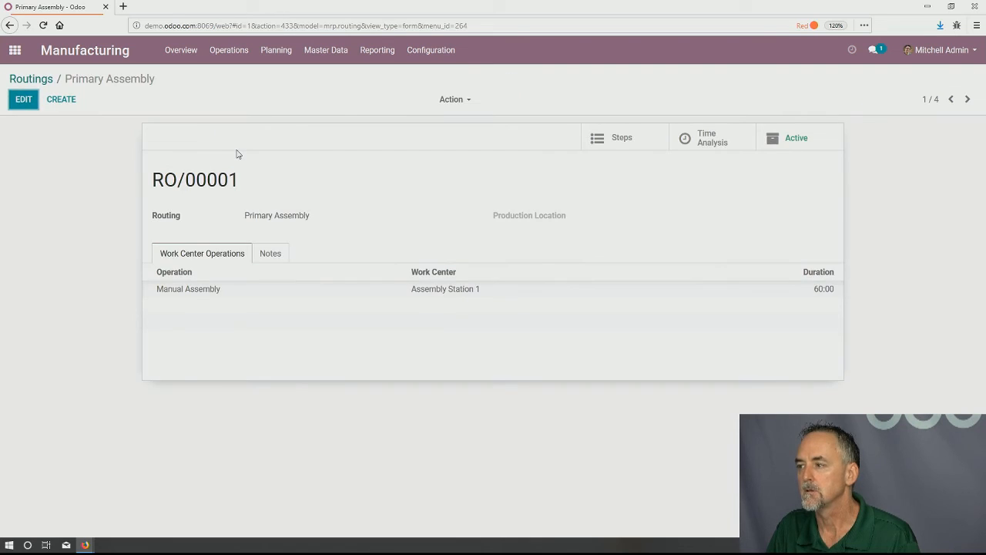
left_click(281, 259)
Open the Desk Combination bill of materials and review its miscellaneous details and components.
left_click(310, 58)
left_click(320, 110)
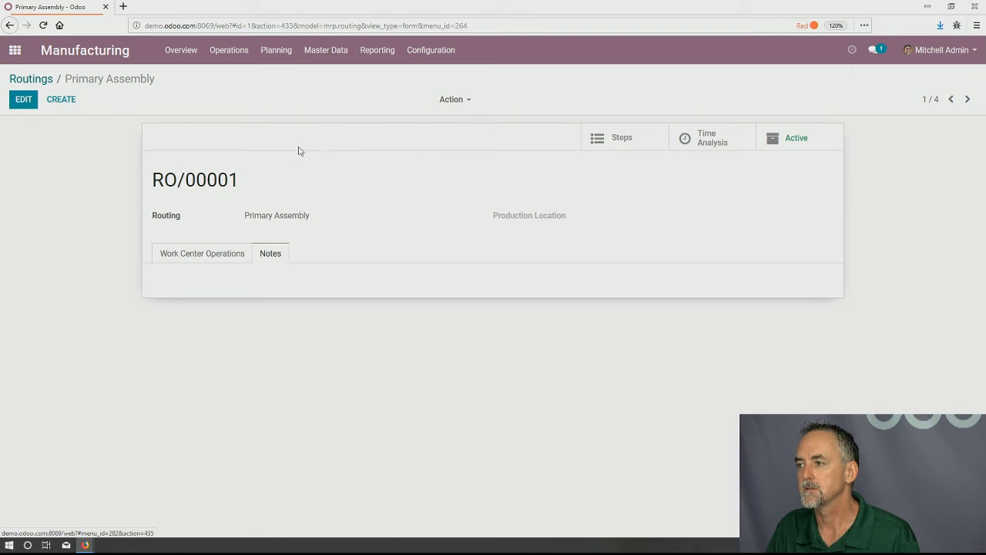
left_click(148, 154)
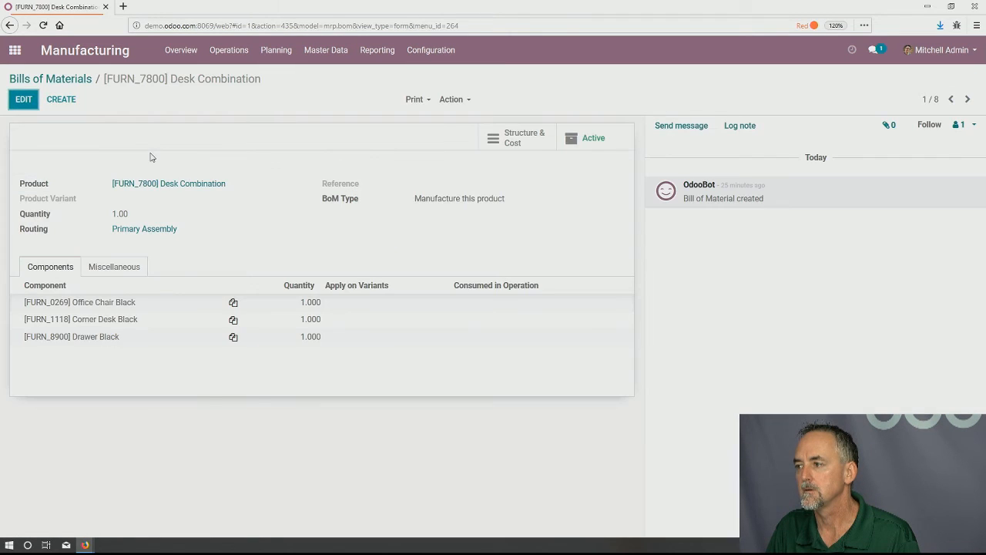
left_click(130, 266)
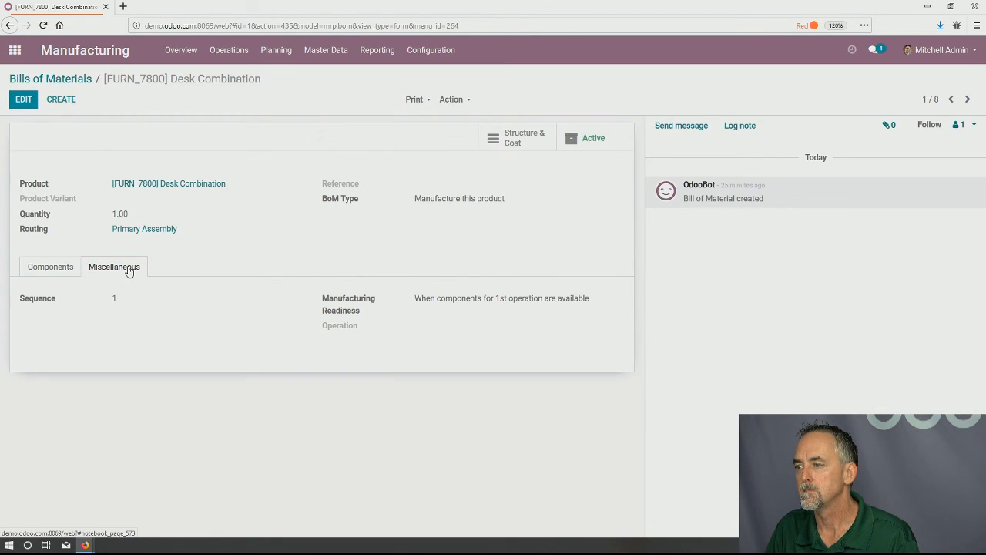
left_click(61, 270)
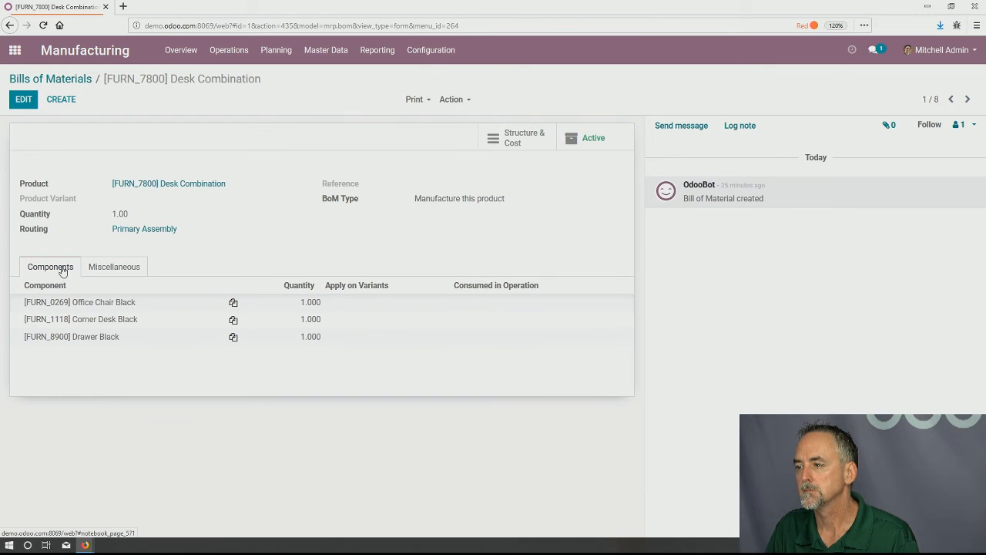
Open the Desk Combination manufacturing order and check its finished products and its raw material and finished product locations.
left_click(77, 80)
left_click(241, 50)
left_click(241, 76)
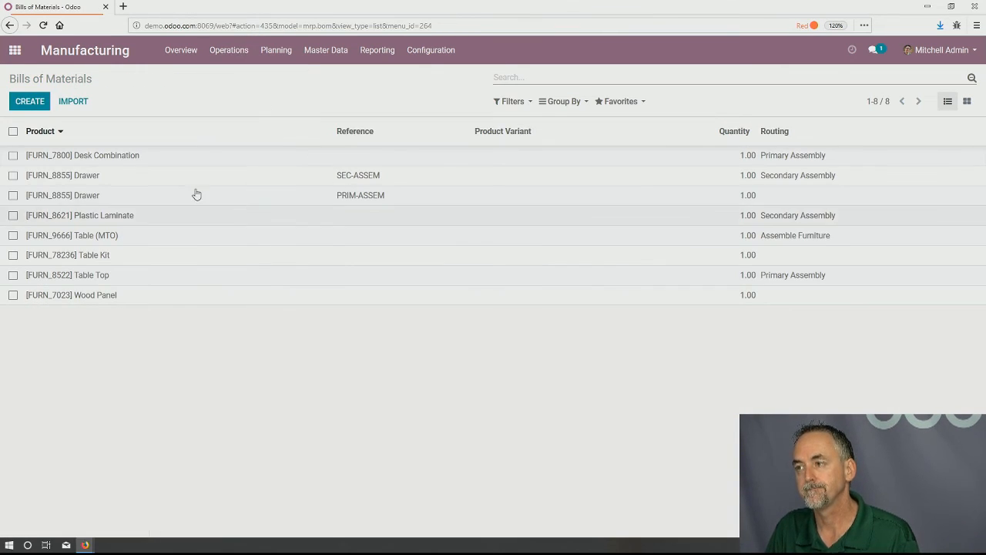
left_click(177, 179)
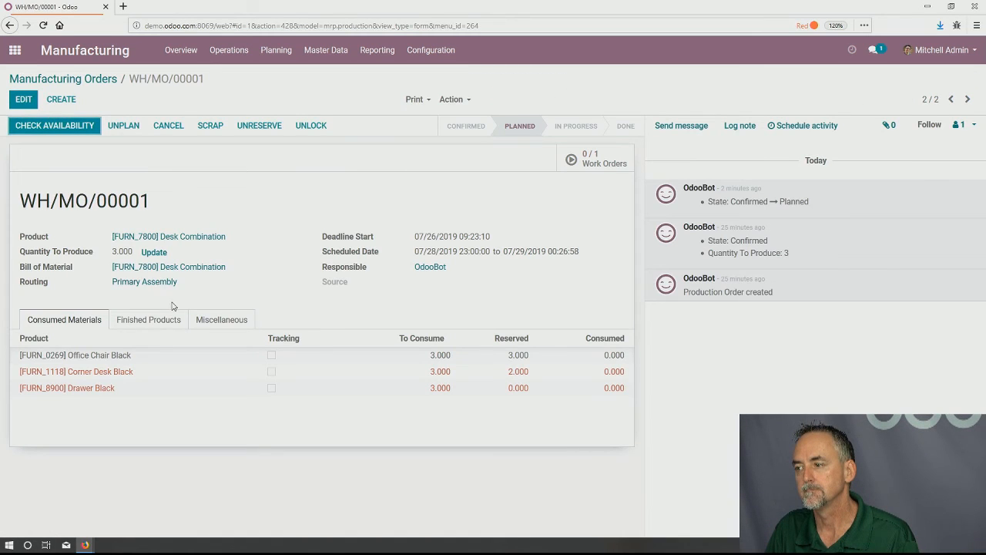
left_click(171, 322)
left_click(222, 324)
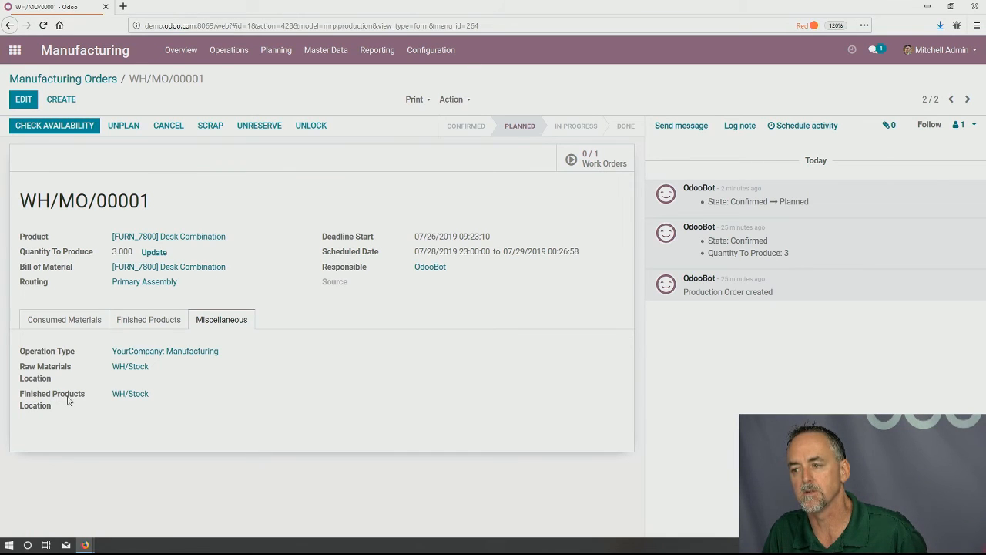
mouse_move(51, 413)
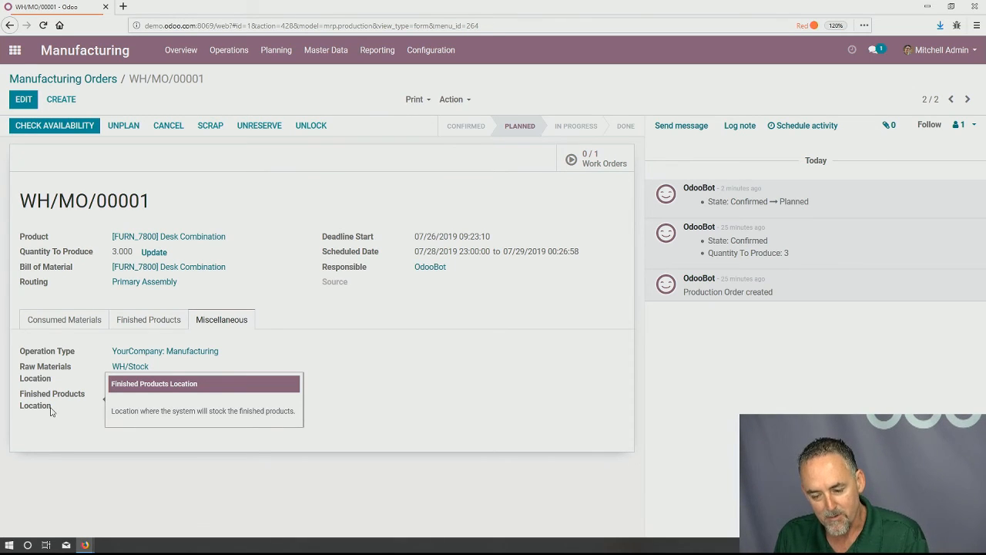
Switch to the Inventory app and retrieve the inventory report for Current Inventory.
left_click(14, 50)
left_click(626, 158)
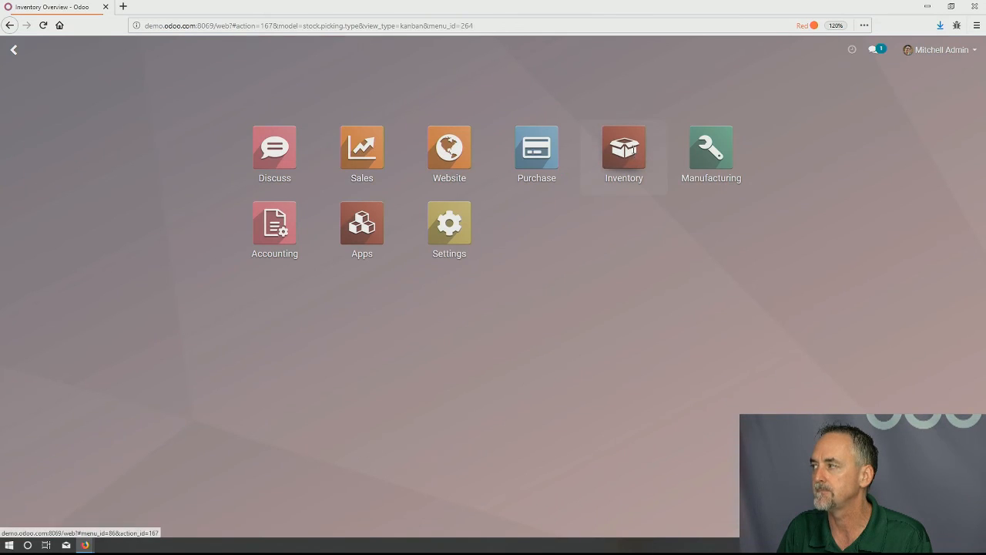
left_click(301, 50)
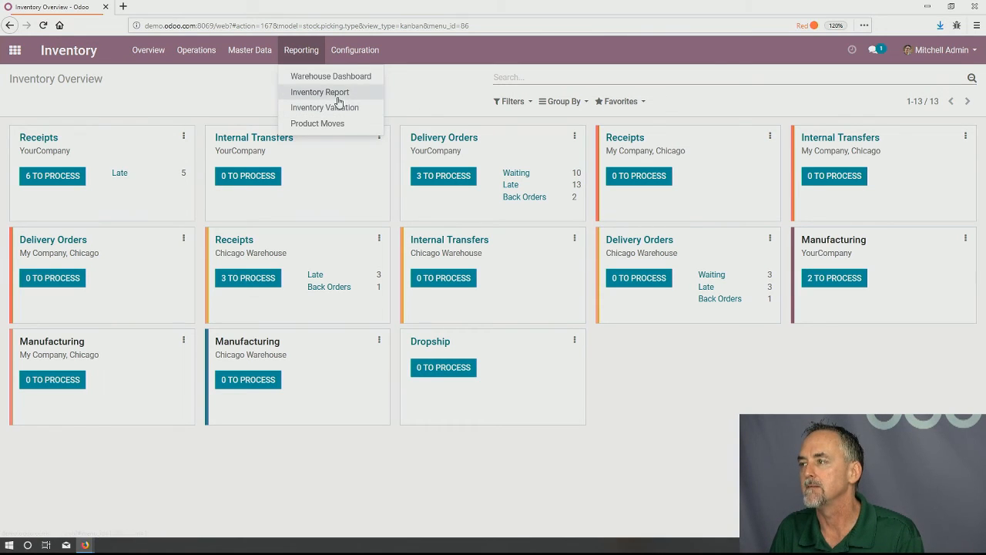
left_click(339, 99)
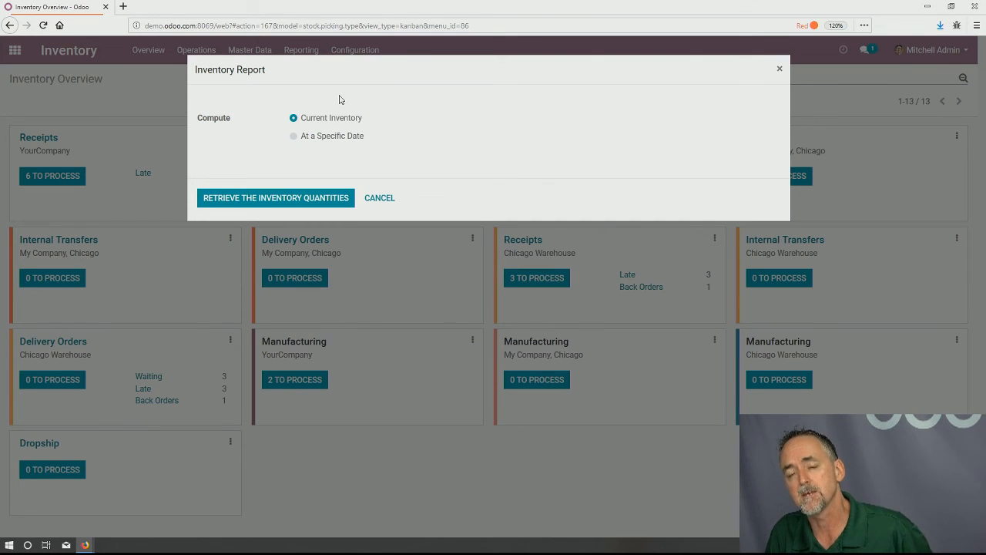
left_click(332, 197)
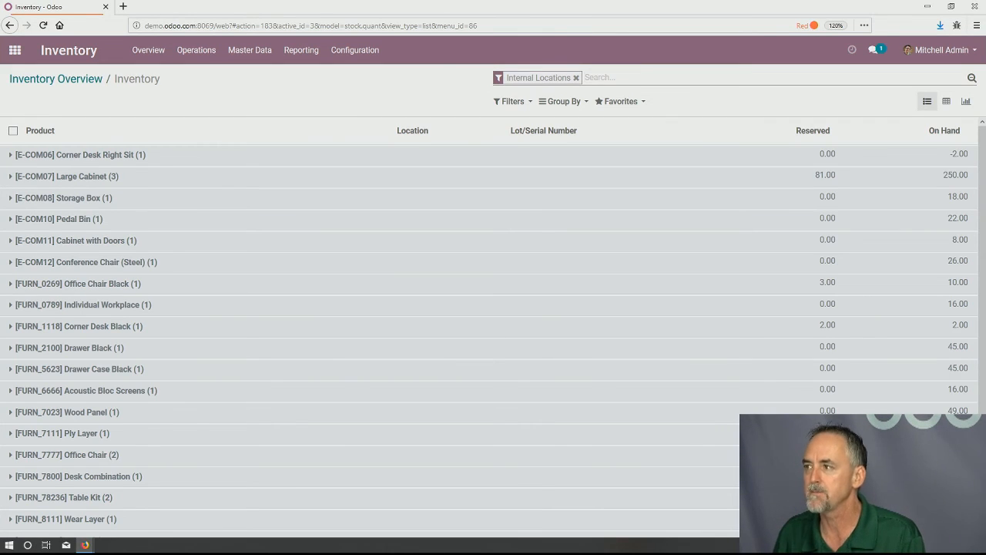
Open the Chair product and review its inventory routes, lead times and logistics.
left_click(357, 52)
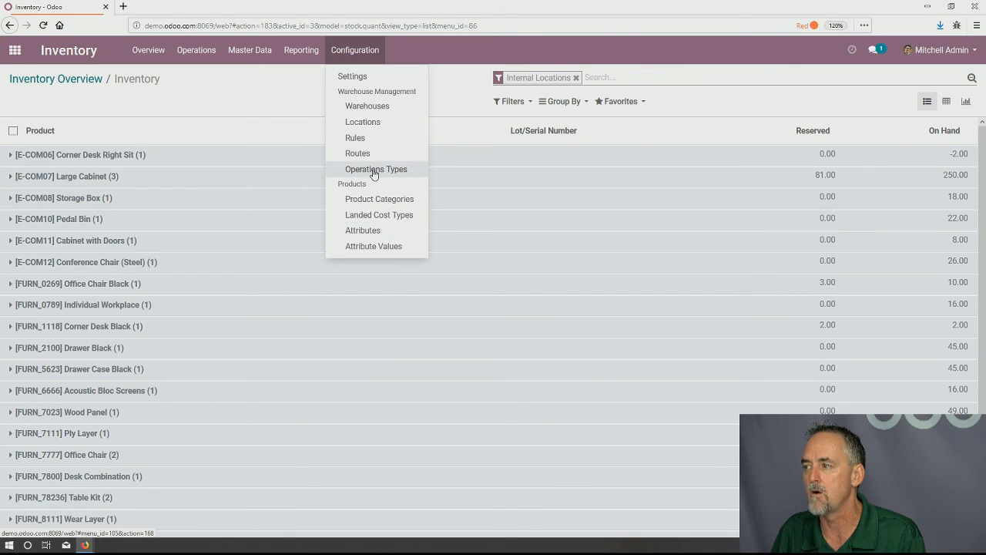
left_click(250, 51)
left_click(251, 78)
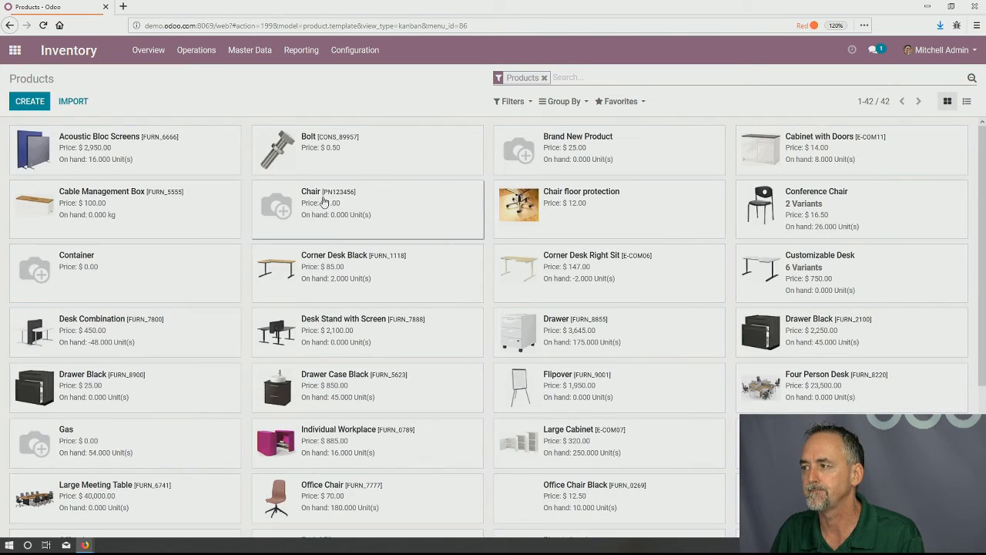
left_click(307, 197)
left_click(297, 280)
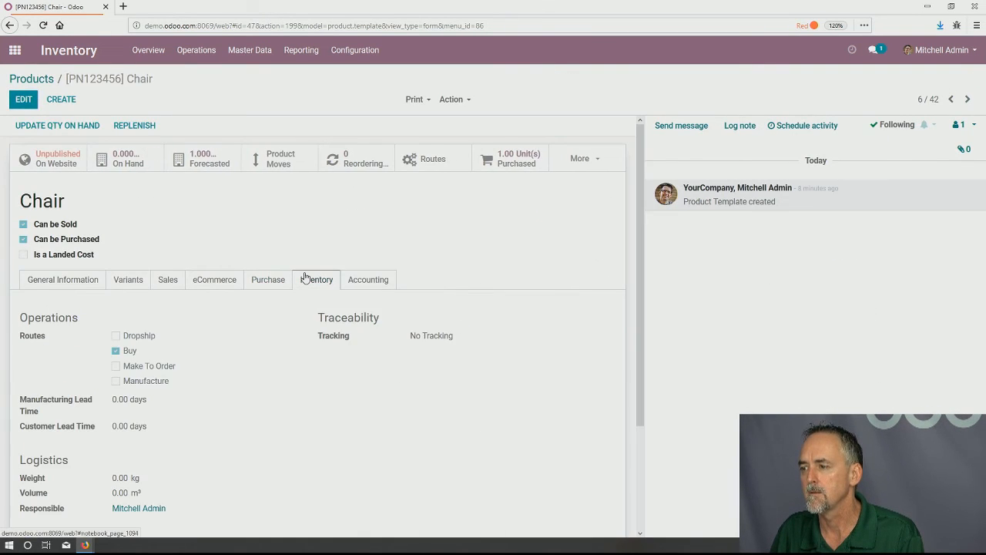
scroll(302, 277, "down", 3)
scroll(304, 277, "up", 3)
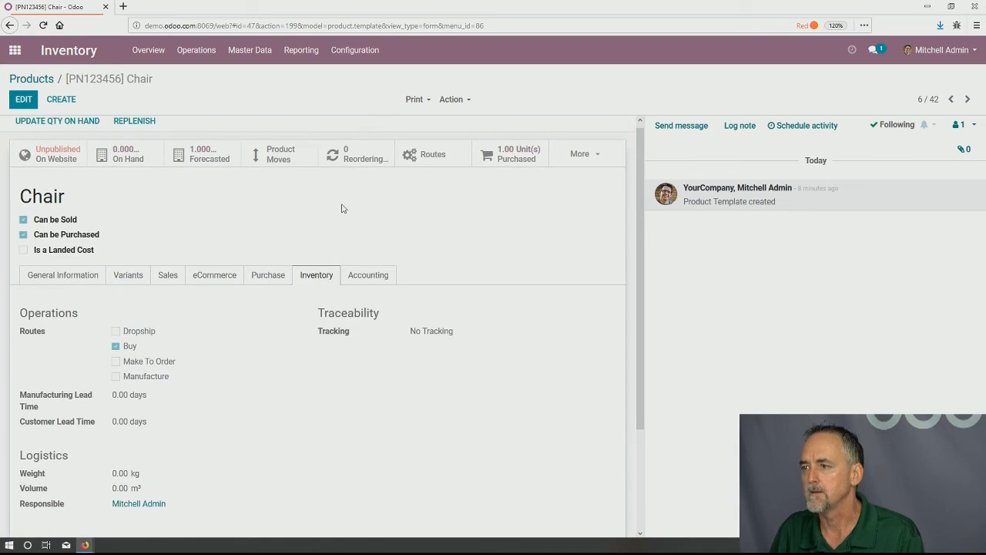
Try searching the Inventory settings for "put" and clear the search.
left_click(355, 50)
left_click(371, 73)
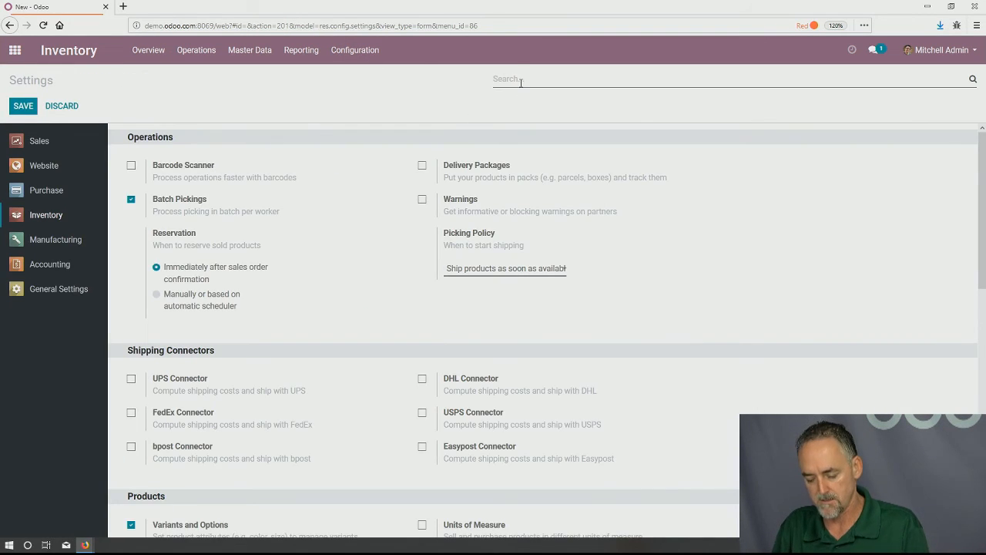
type("put")
key("BackSpace")
key("BackSpace")
key("BackSpace")
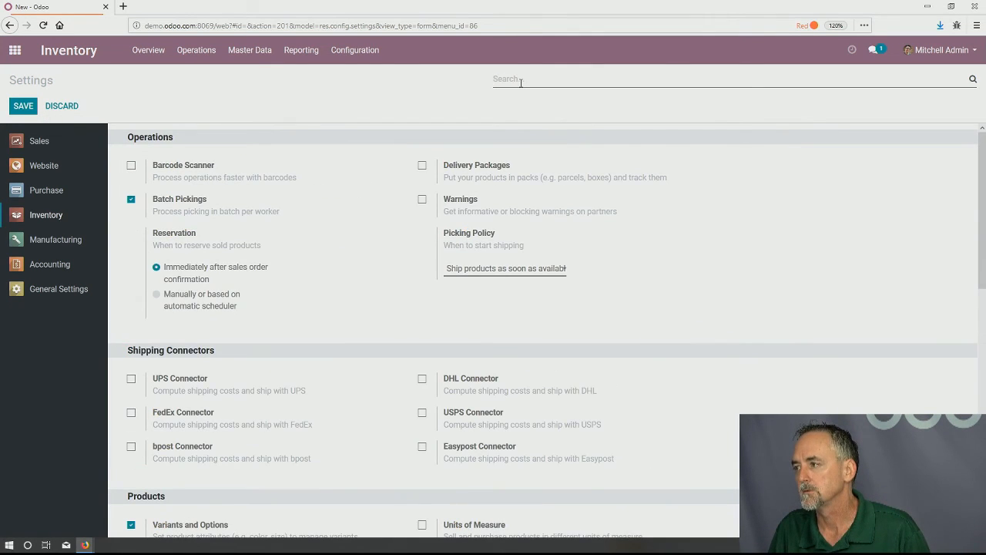
Open the Chicago Warehouse record and review its shipment and resupply configuration.
left_click(355, 50)
left_click(385, 107)
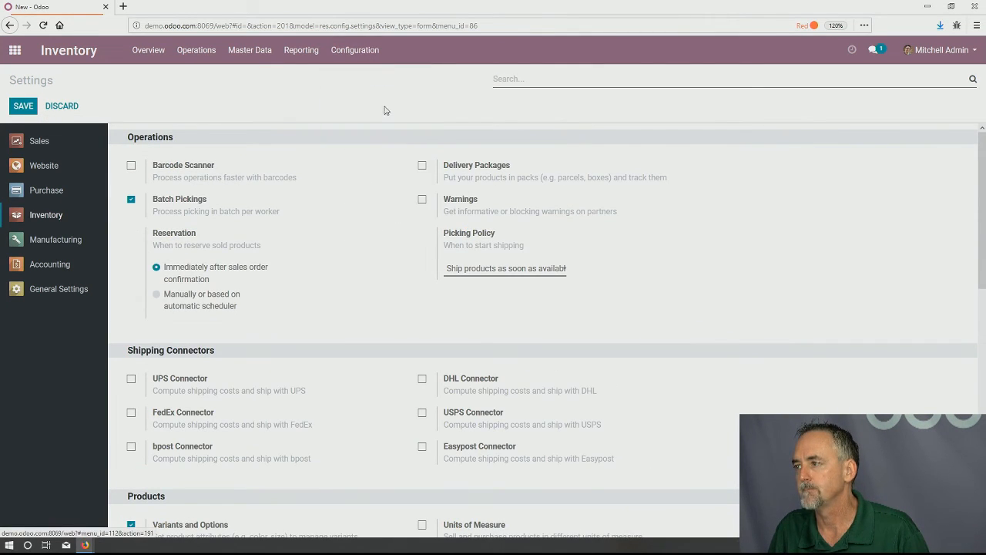
left_click(159, 198)
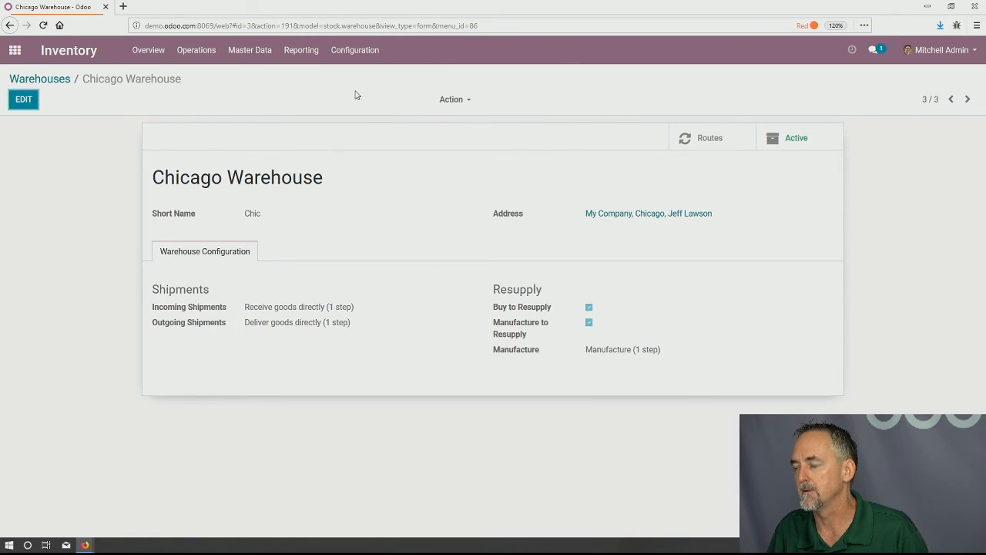
Review the inventory rule that pulls from WH/Stock to Customers and return to the rules list.
left_click(351, 51)
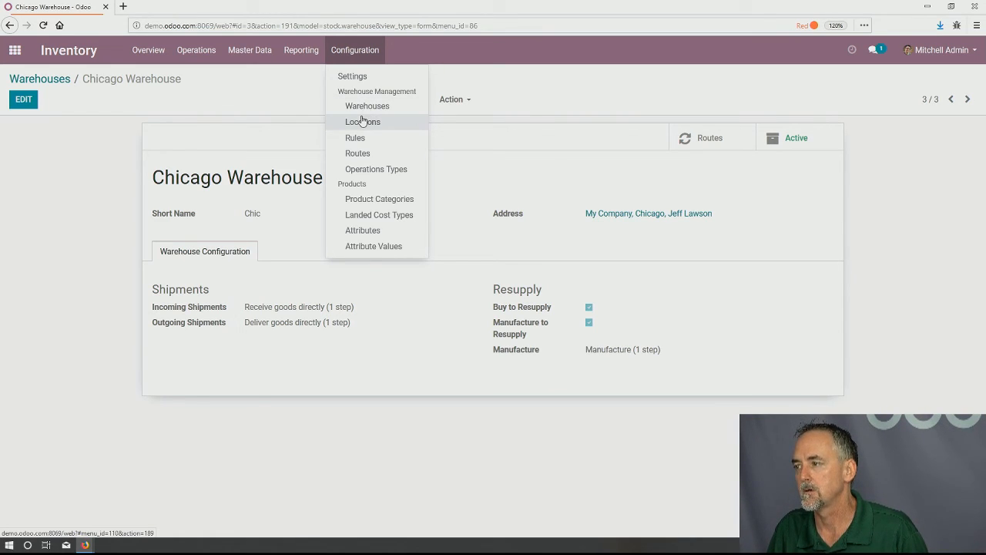
left_click(356, 139)
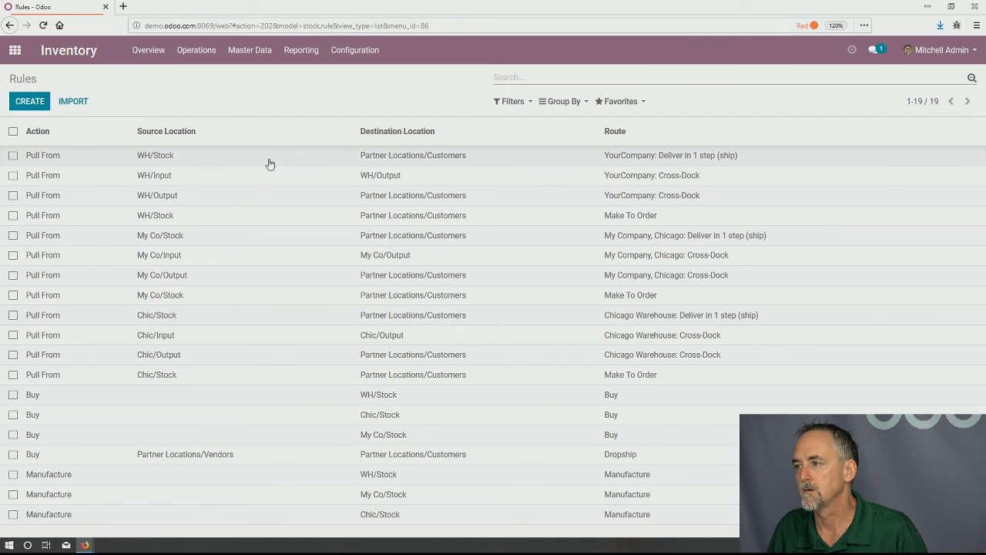
left_click(270, 158)
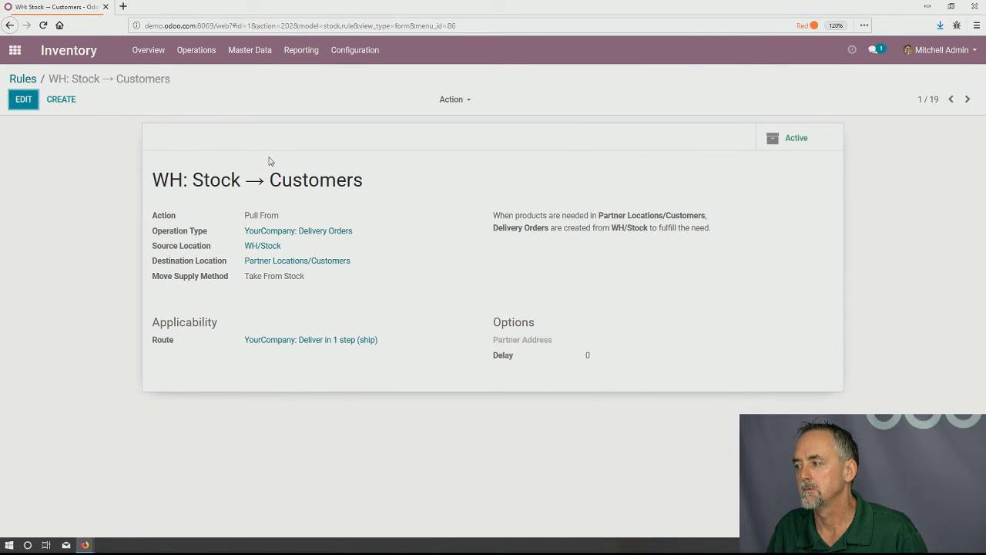
left_click(28, 79)
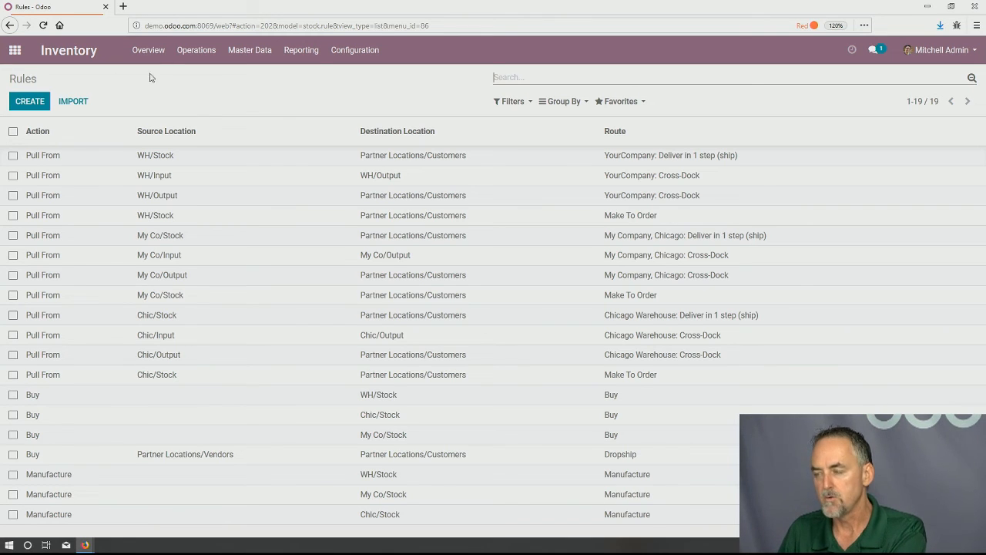
Return to the Inventory overview and check the YourCompany delivery orders that are ready to process.
left_click(14, 50)
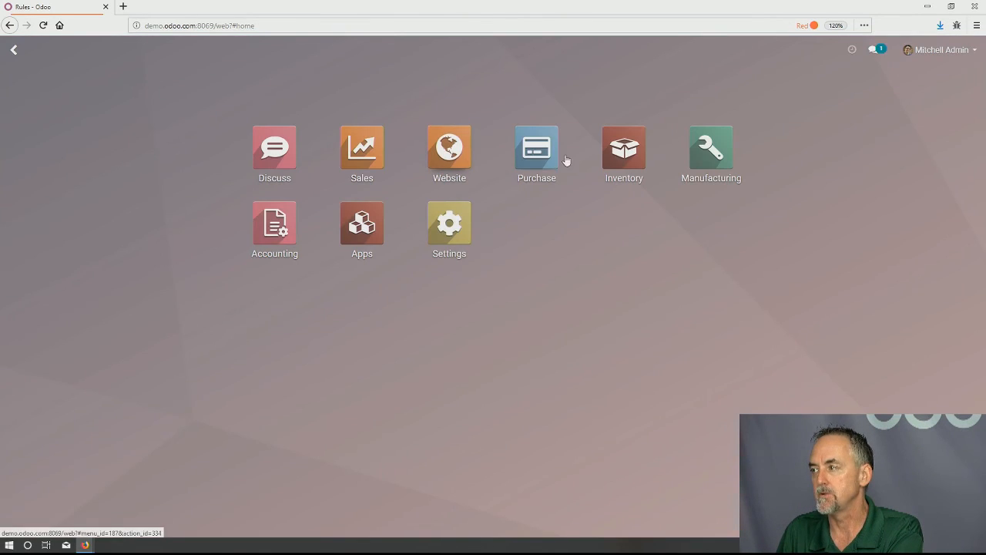
left_click(616, 158)
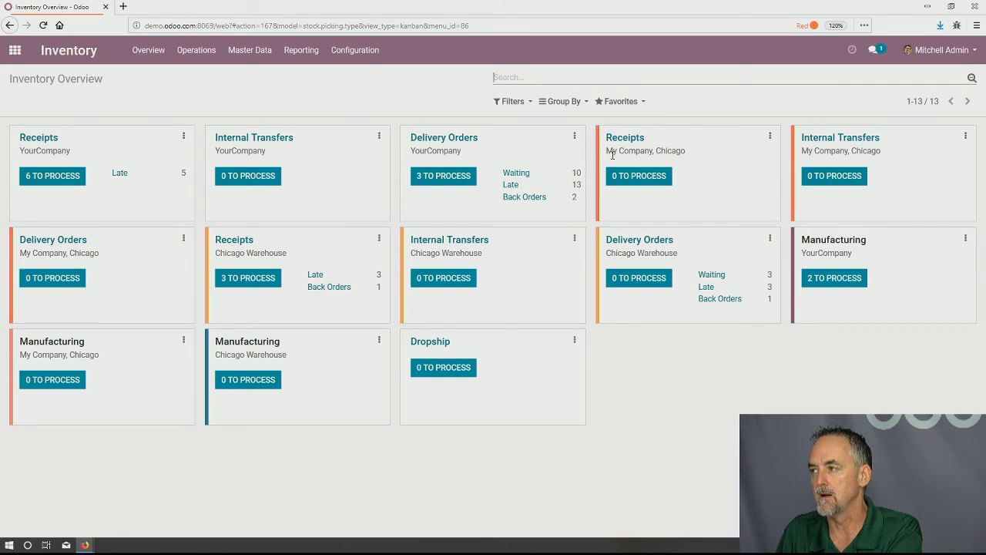
left_click(438, 179)
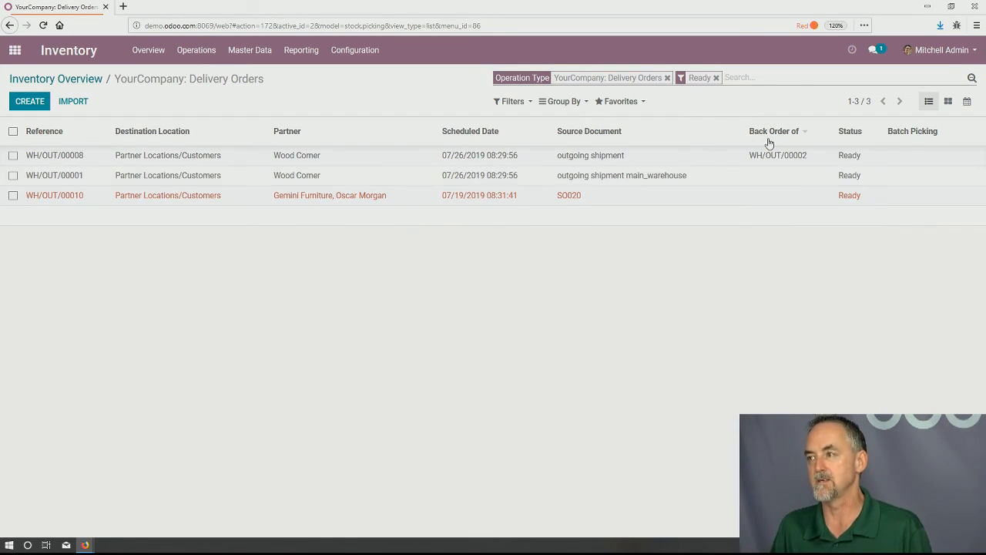
left_click(257, 55)
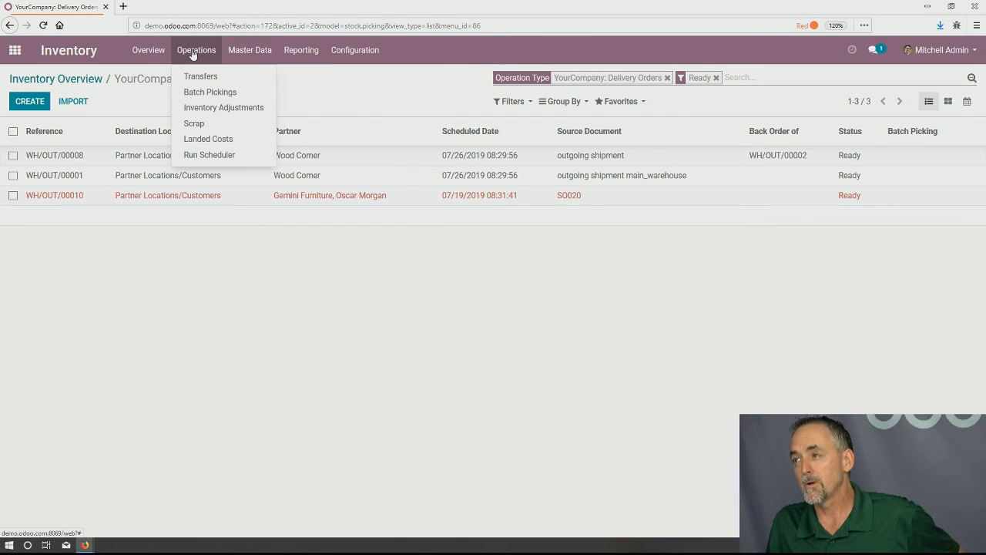
Switch to the Manufacturing app and create and save a product named Scoop.
left_click(15, 50)
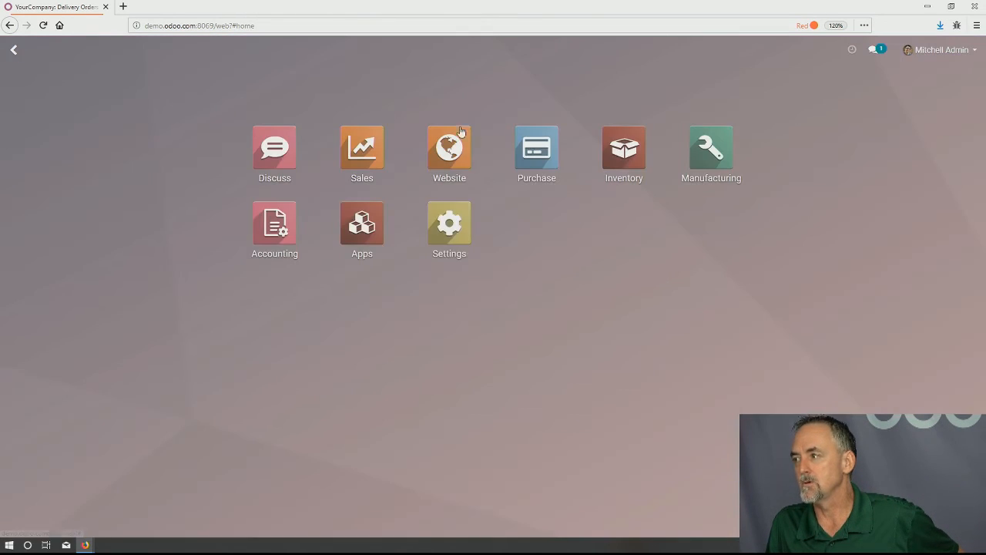
left_click(701, 157)
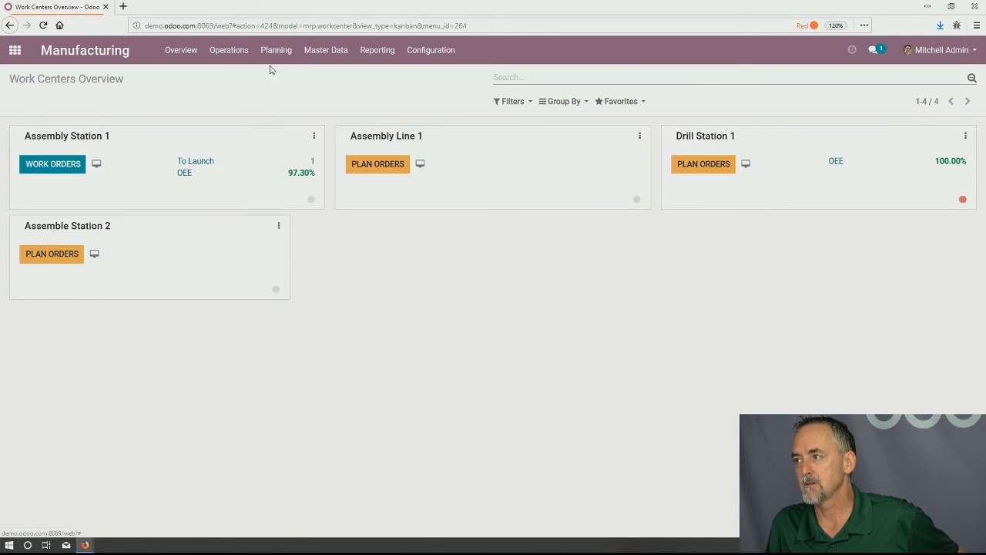
left_click(219, 57)
mouse_move(332, 56)
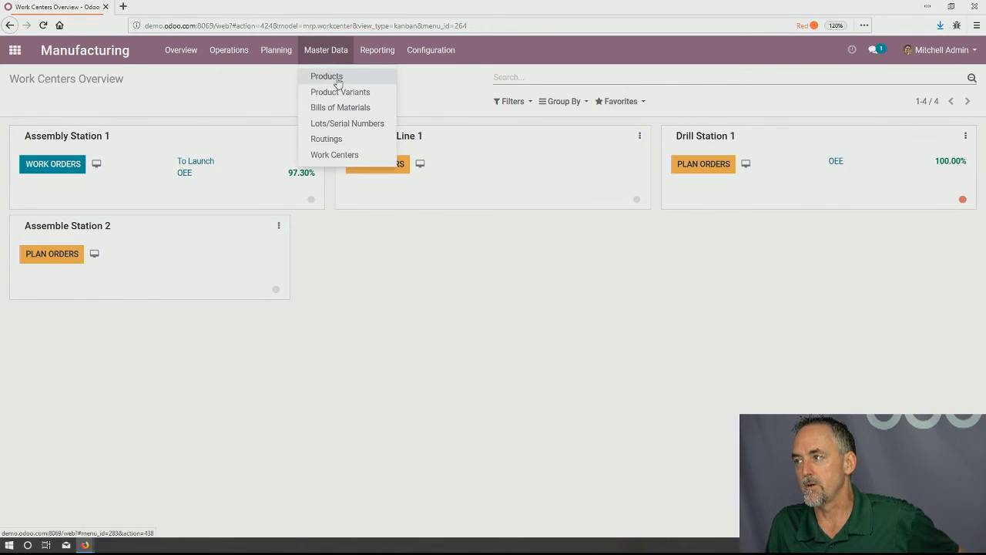
left_click(335, 79)
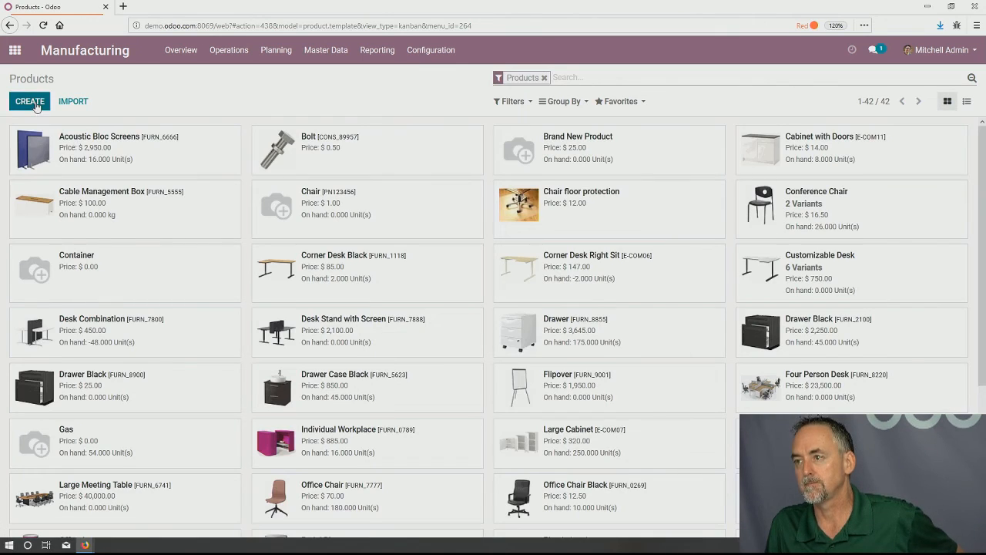
left_click(30, 101)
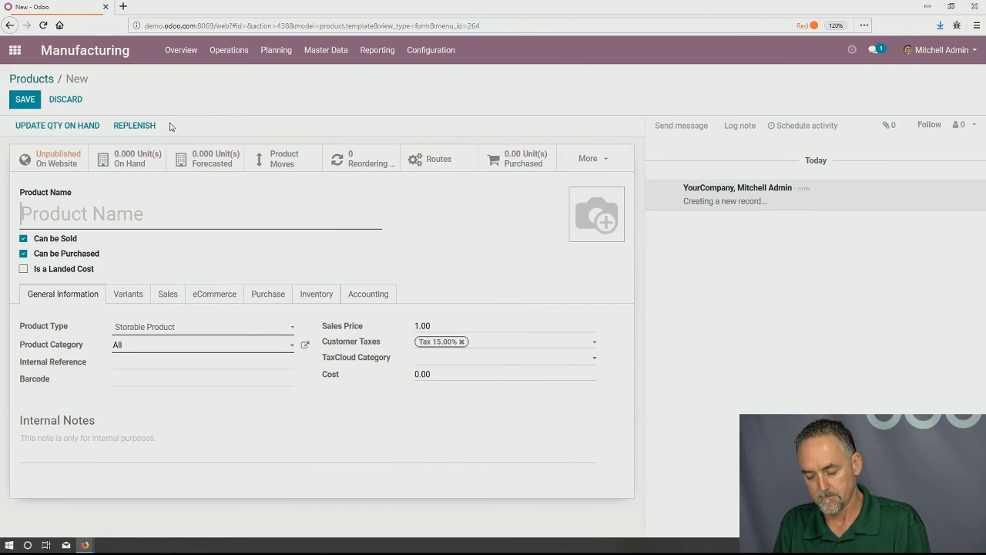
type("Scoop")
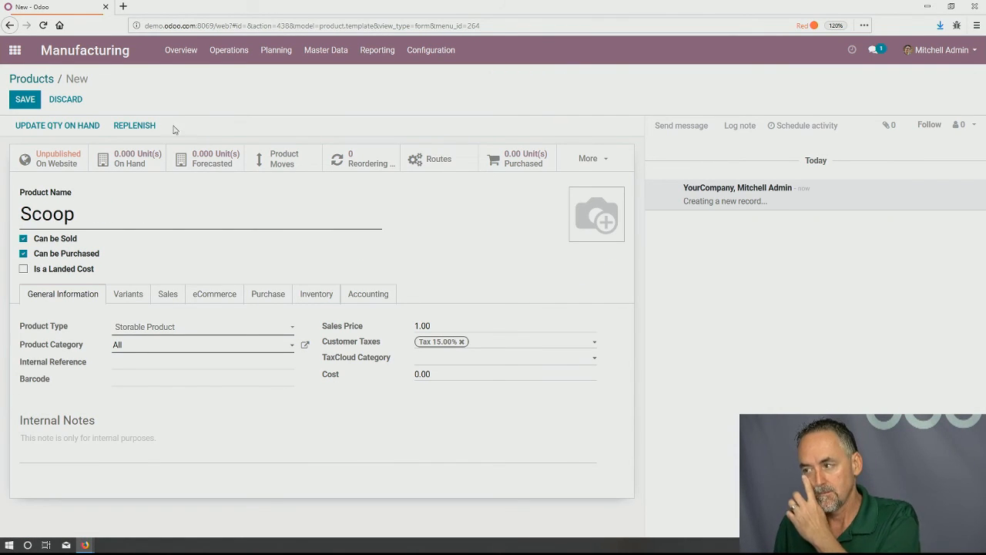
left_click(25, 99)
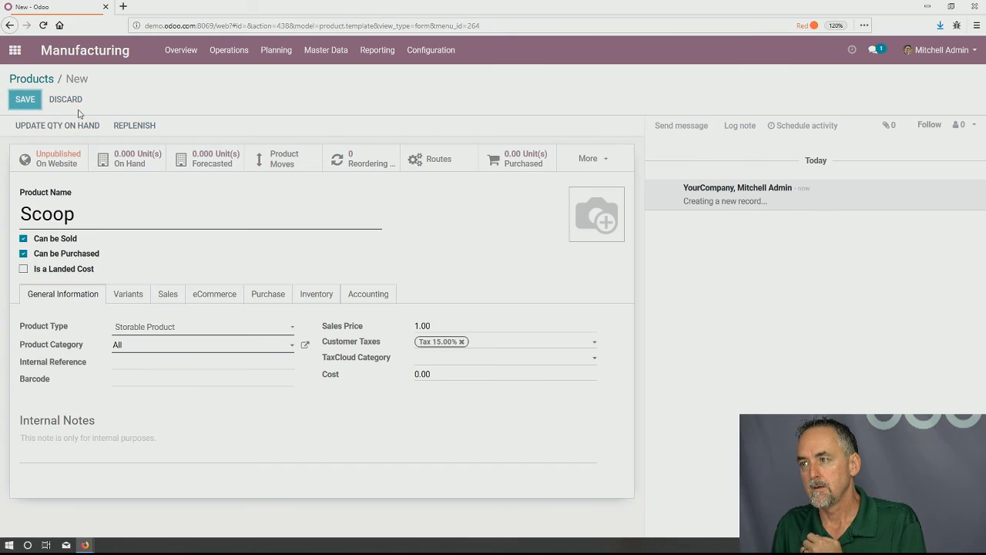
Create a product named Cup and set its inventory route to Manufacture instead of Buy.
key("alt+c")
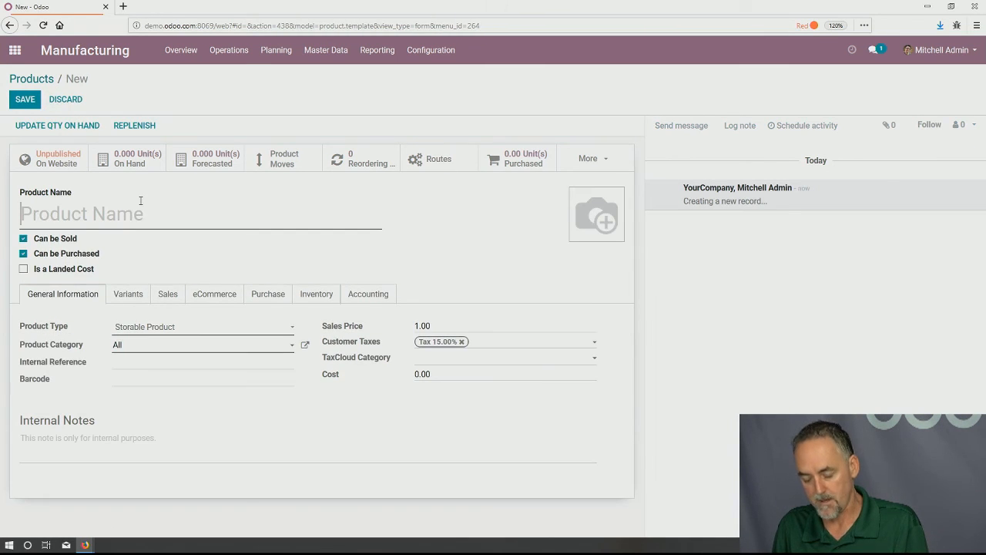
type("Cup")
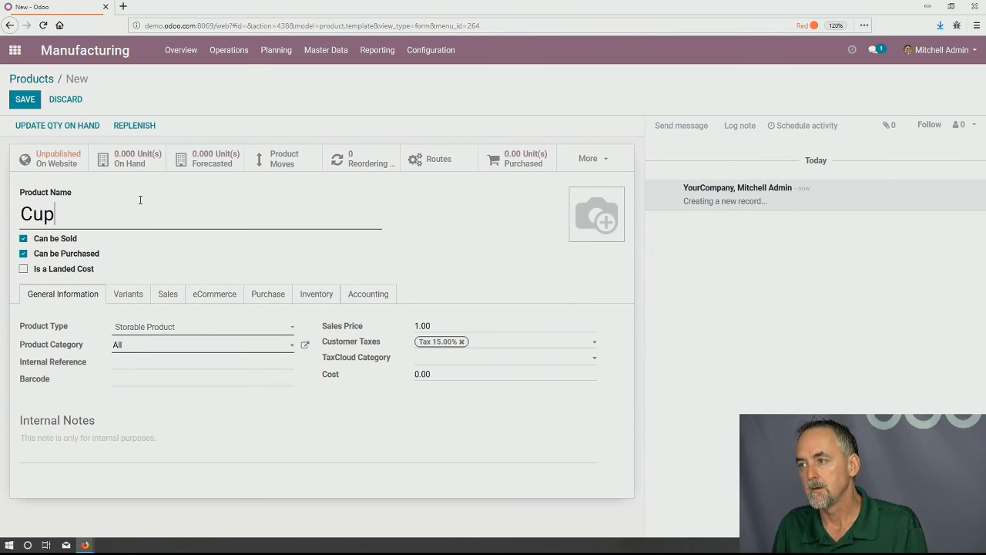
left_click(25, 100)
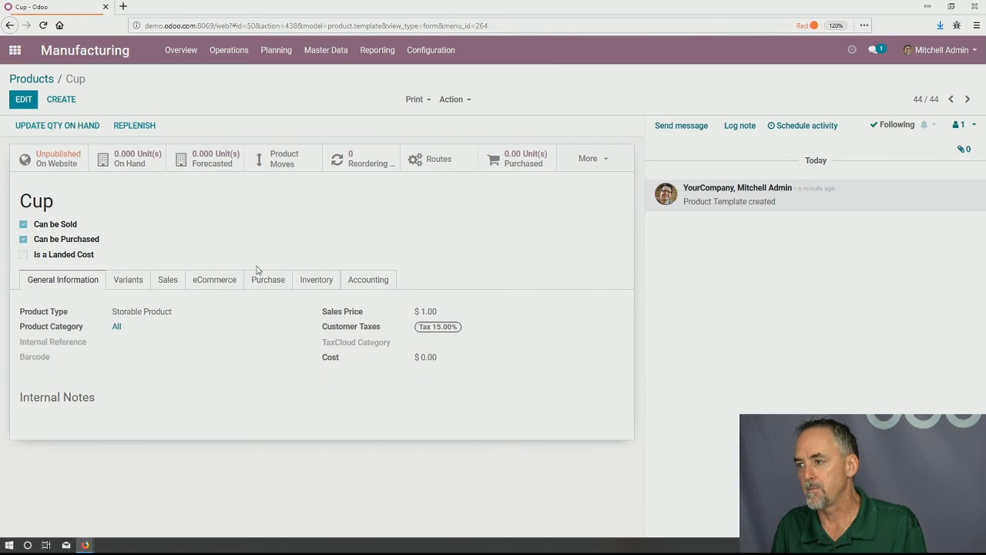
left_click(25, 99)
left_click(320, 292)
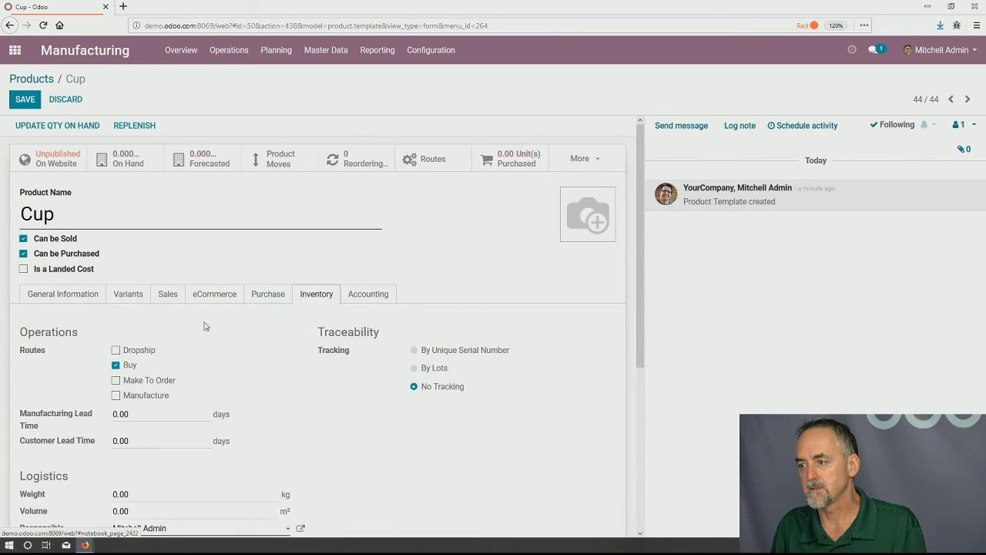
left_click(142, 395)
left_click(116, 365)
Start a new bill of materials for the Cup product with the BoM type Kit.
left_click(594, 160)
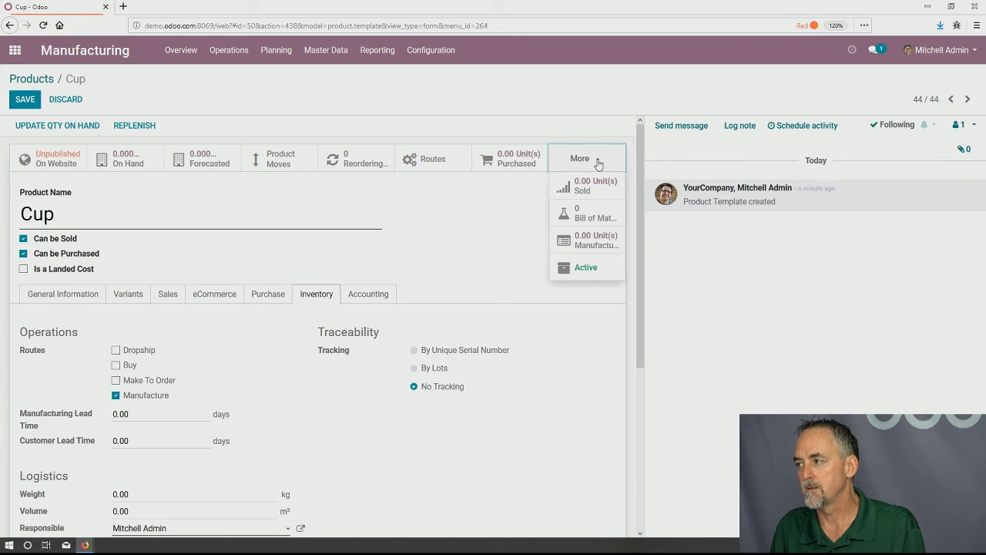
left_click(592, 219)
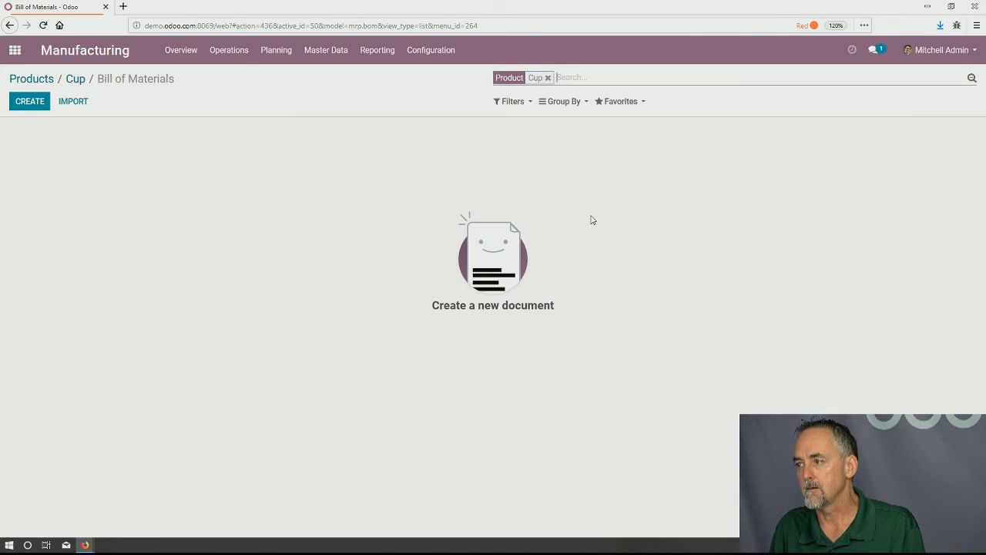
left_click(31, 101)
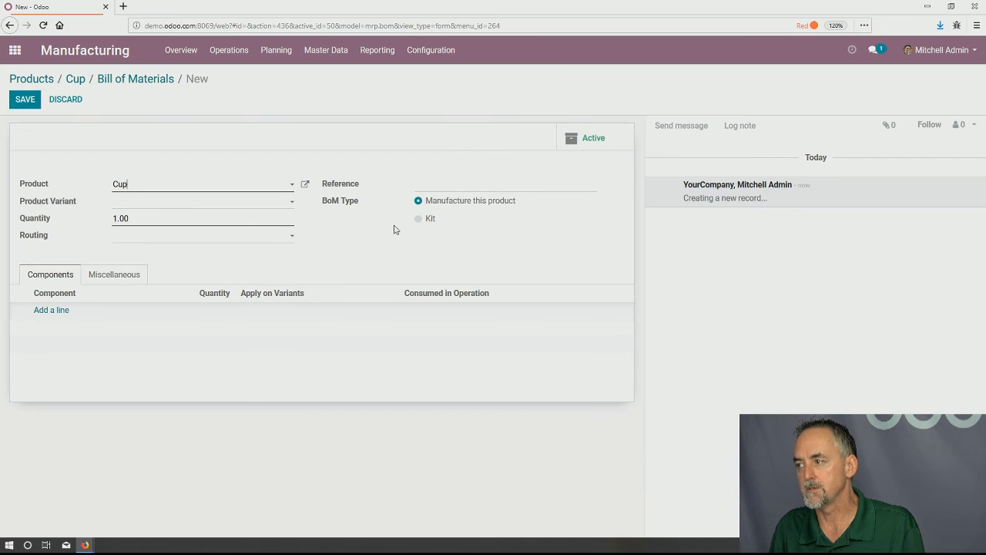
left_click(418, 219)
Add Scoop as a component with quantity 3 and save the Cup's bill of materials.
left_click(61, 391)
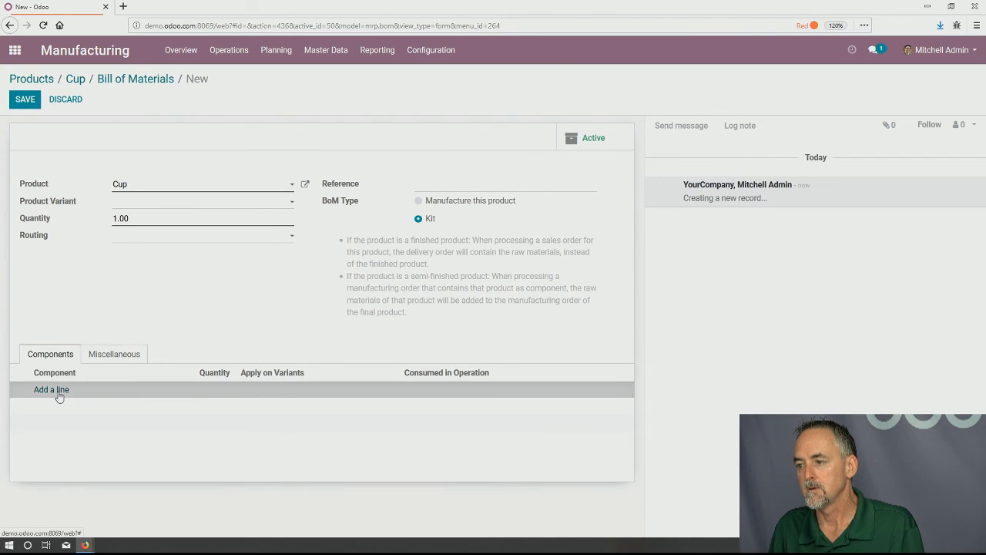
type("scoop")
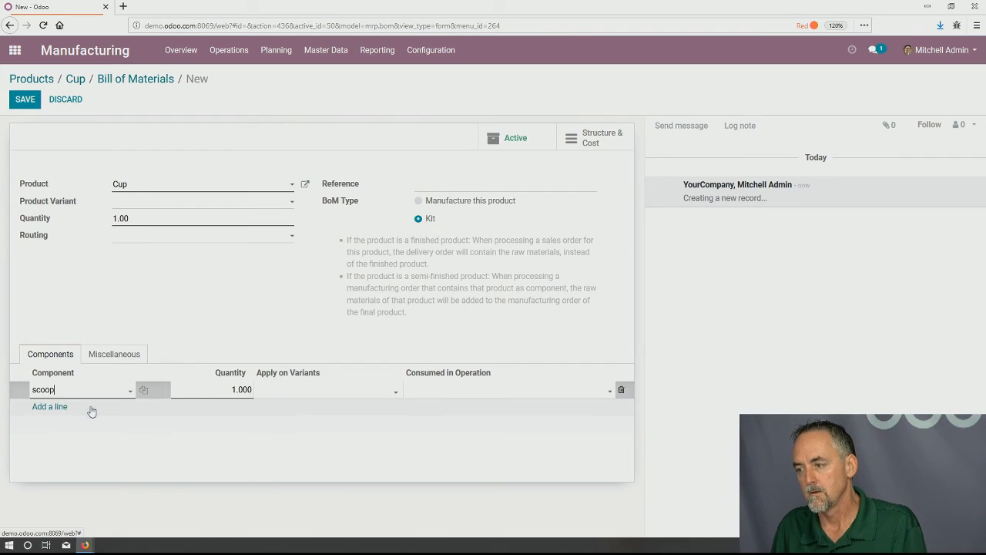
key("Tab")
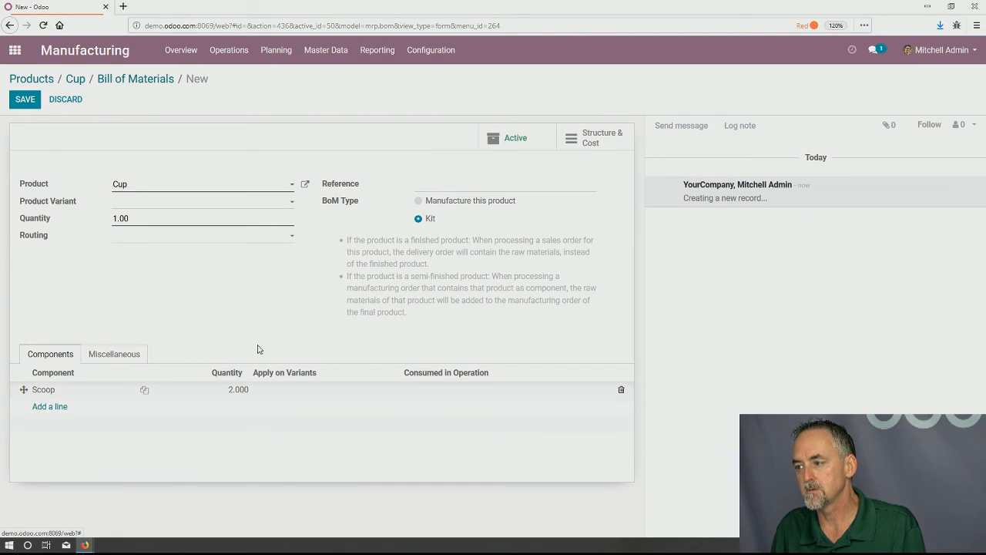
left_click(236, 389)
type("3")
left_click(235, 349)
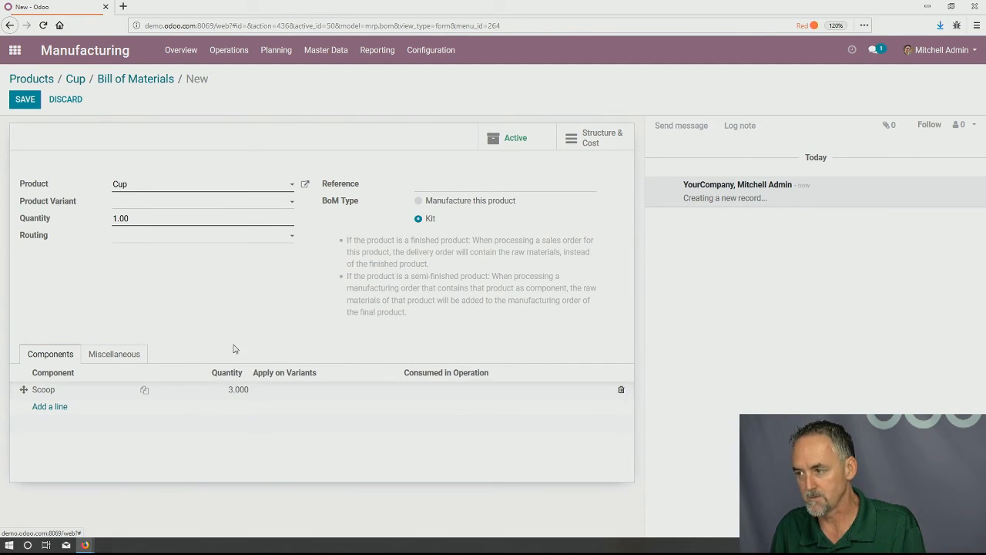
left_click(26, 99)
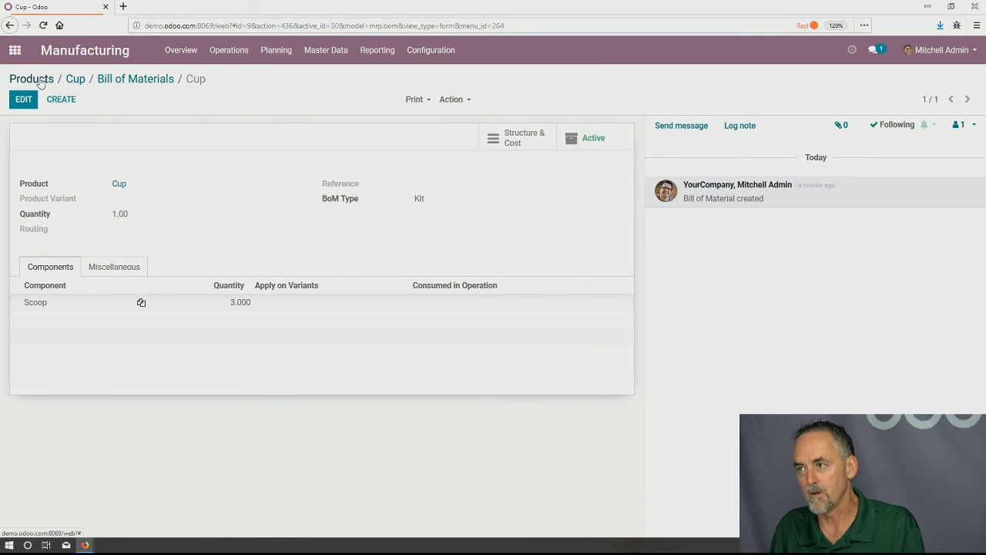
Create a product named Cone with the Manufacture route enabled and the Buy route disabled.
left_click(37, 81)
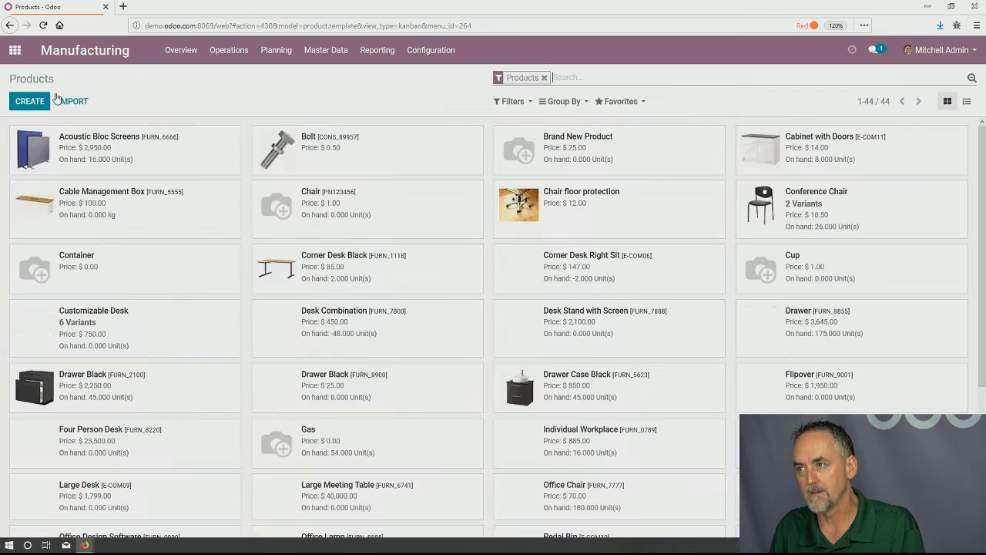
left_click(31, 101)
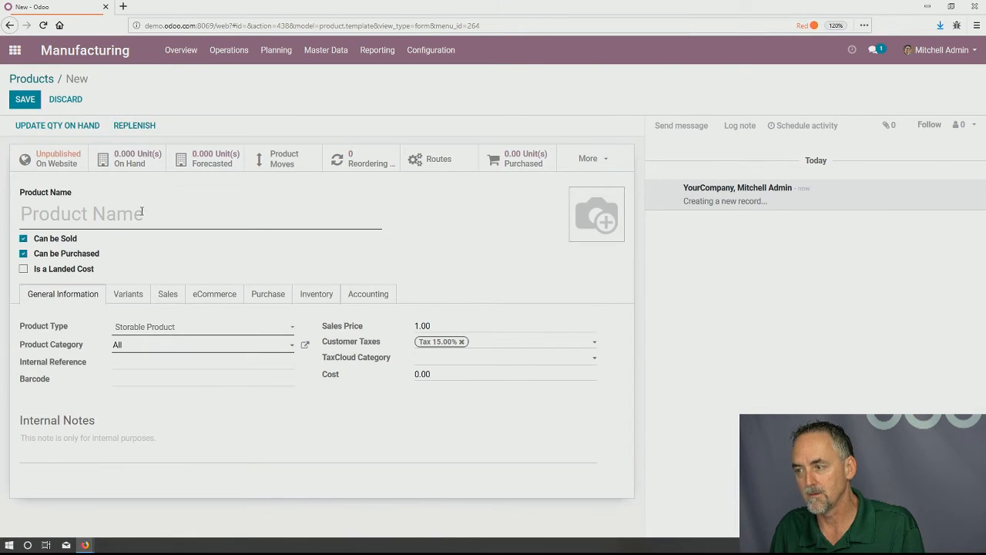
type("Cone")
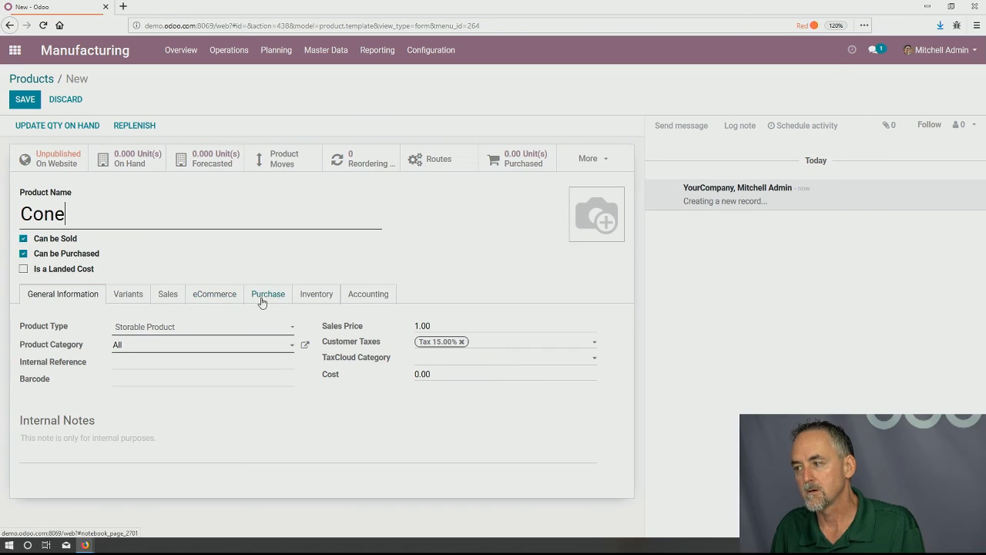
left_click(316, 296)
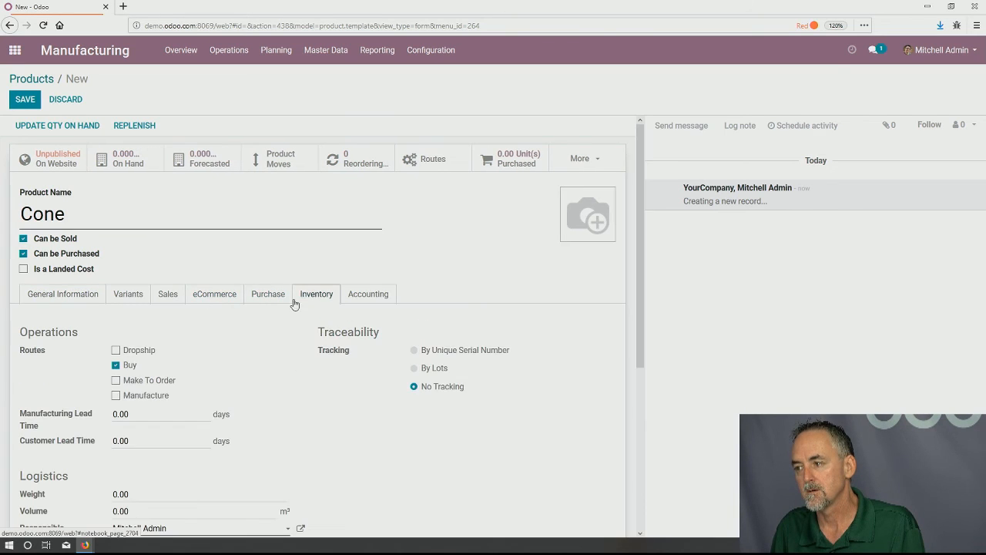
left_click(116, 395)
Create and save a bill of materials for Cone, type Manufacture this product, with Scoop as a component at quantity 2.
left_click(583, 158)
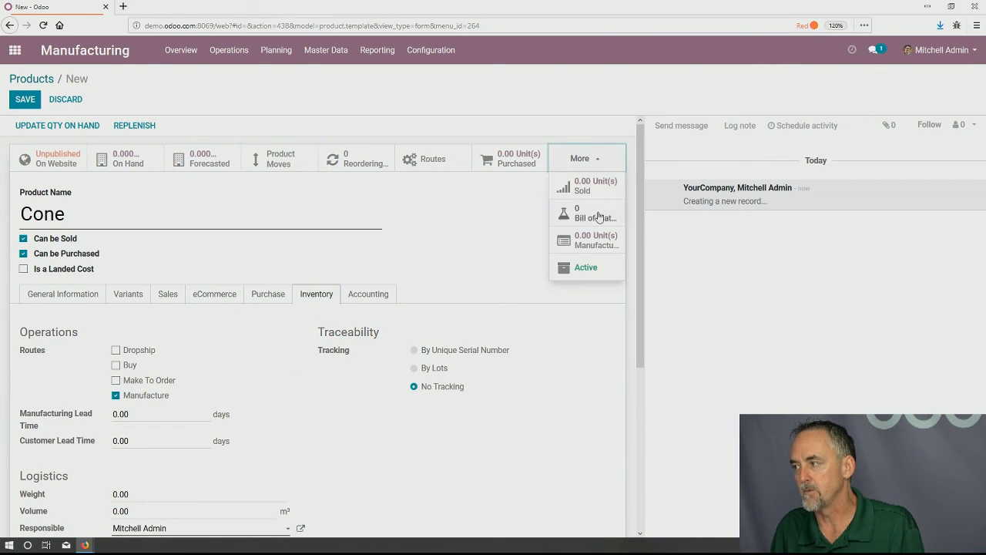
left_click(599, 216)
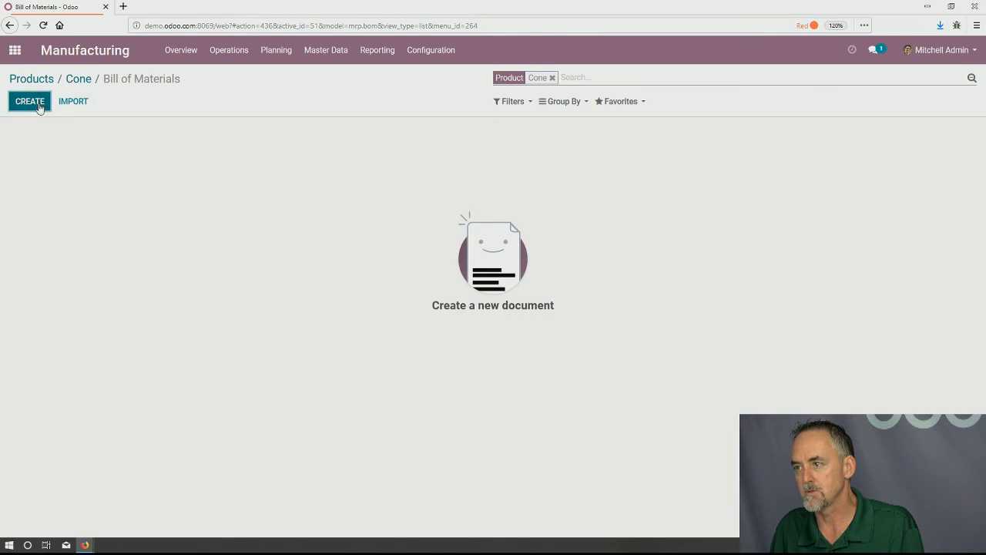
left_click(30, 101)
left_click(66, 312)
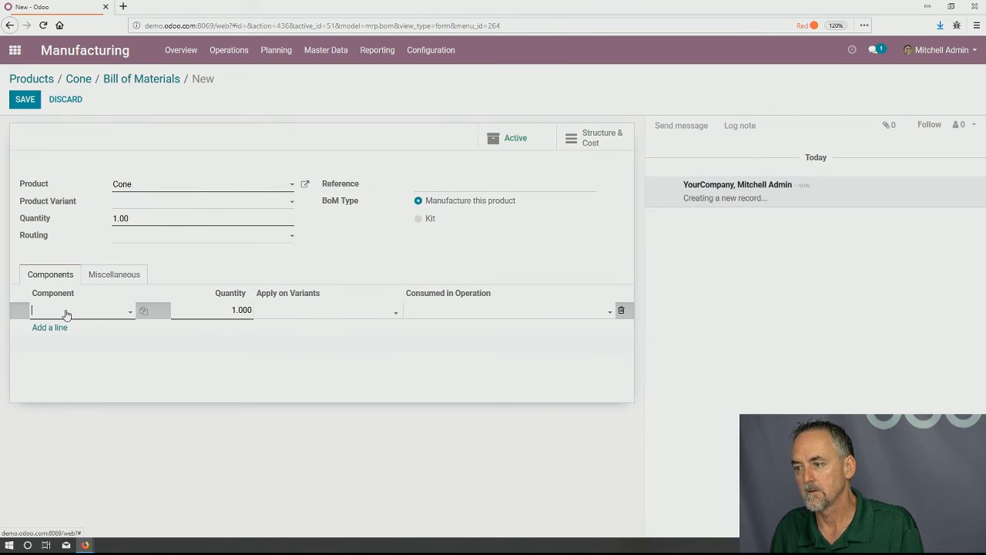
type("Scoop")
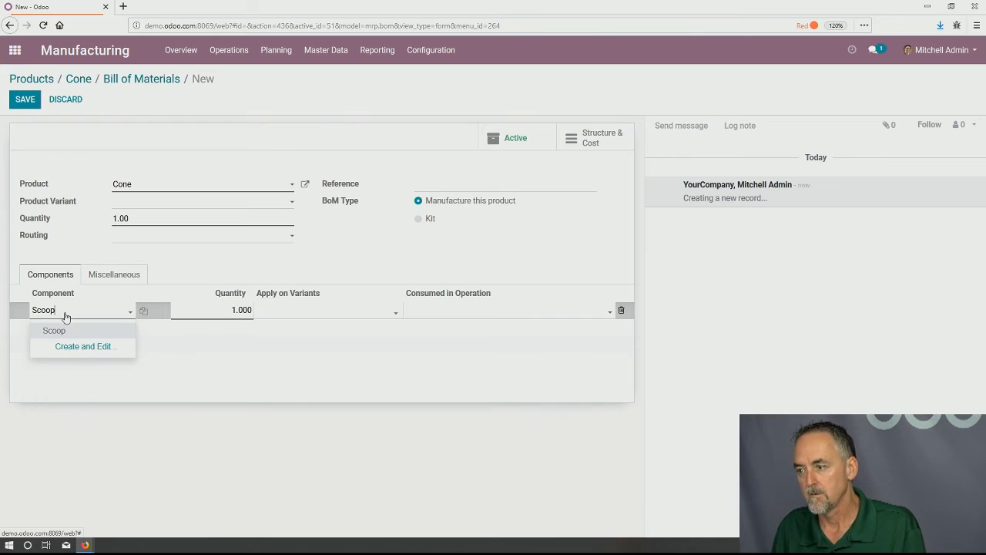
left_click(77, 330)
key("Tab")
type("2")
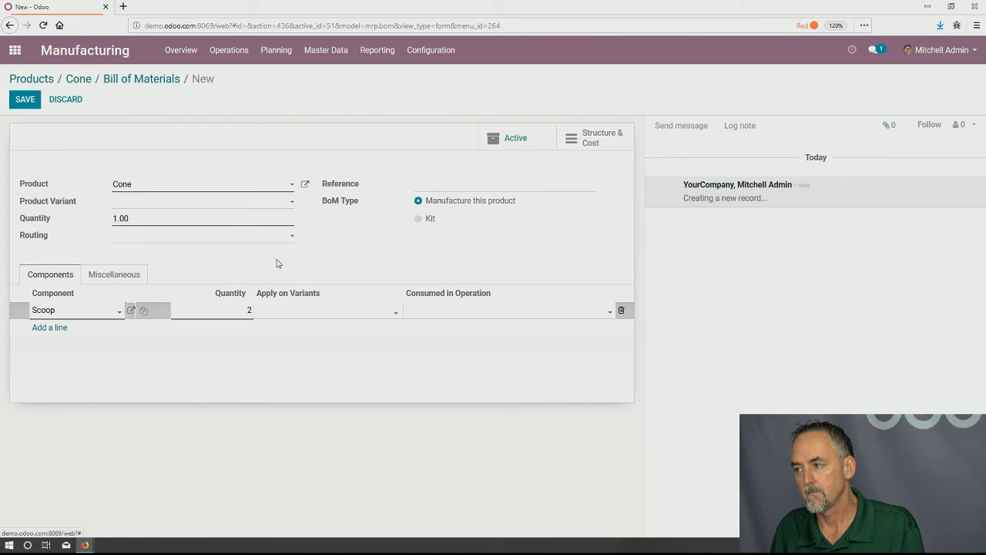
left_click(278, 263)
left_click(23, 99)
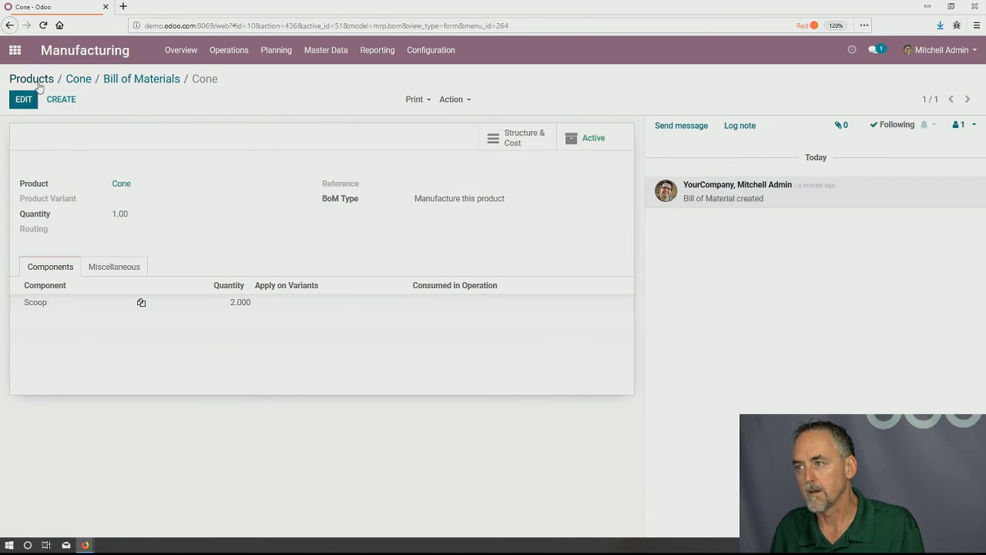
Switch to the Sales app, create a new quotation and fill in the customer's name.
left_click(15, 50)
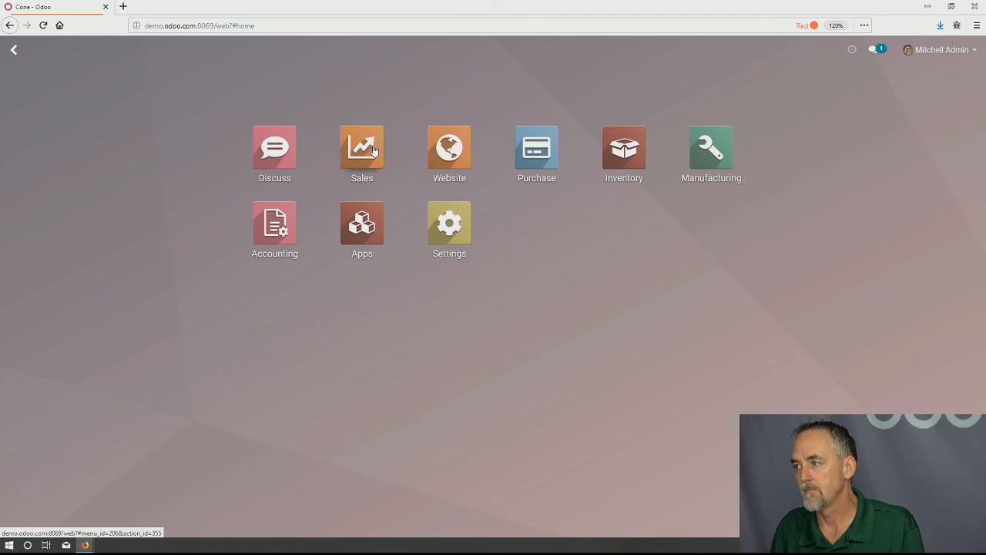
left_click(373, 150)
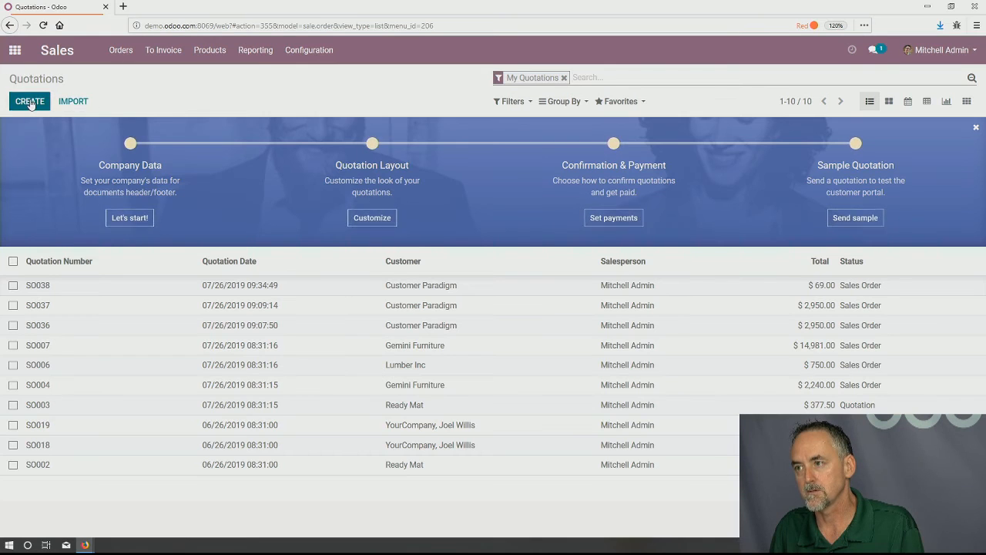
left_click(29, 101)
type("C")
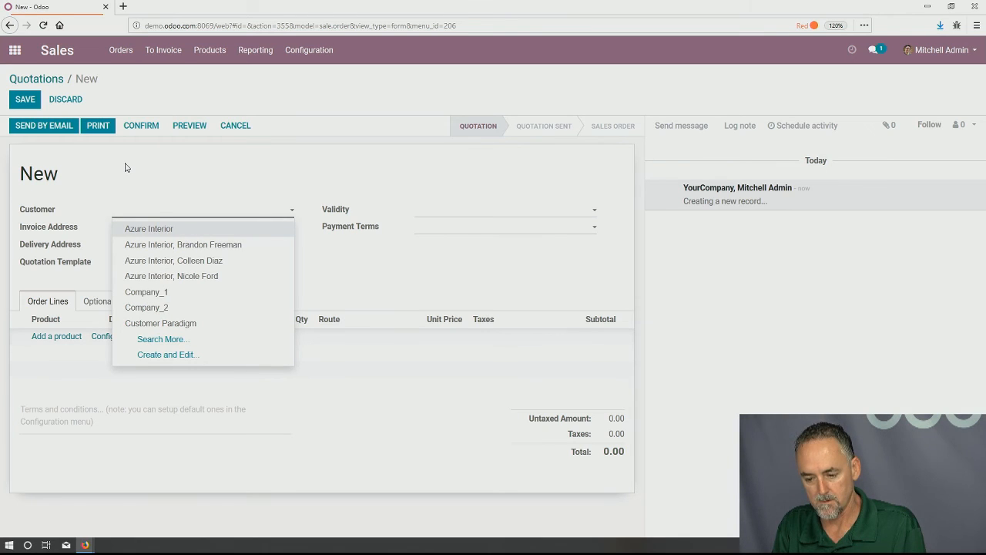
type("Hamza")
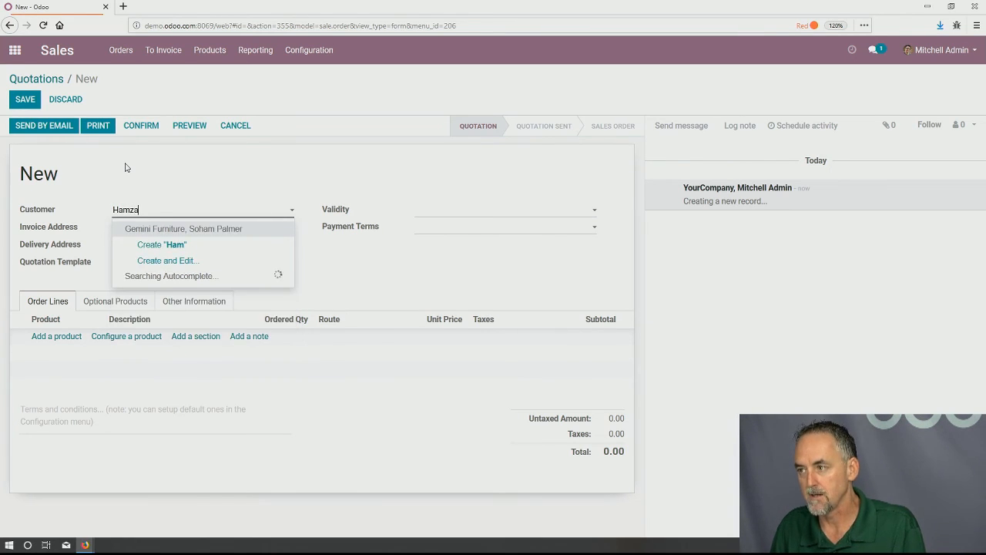
left_click(174, 229)
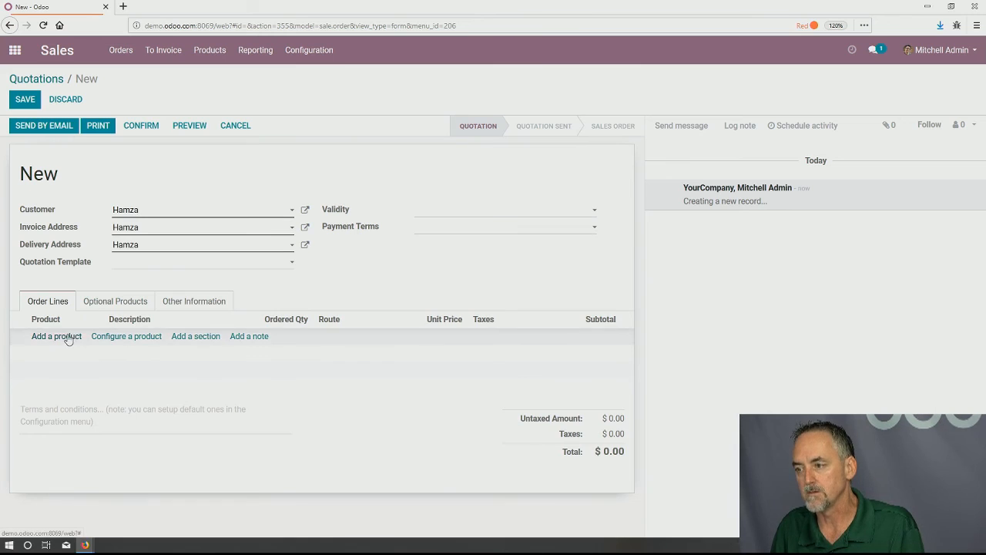
Add order lines for Cup and Cone to the quotation, leaving each at quantity 1.
left_click(69, 337)
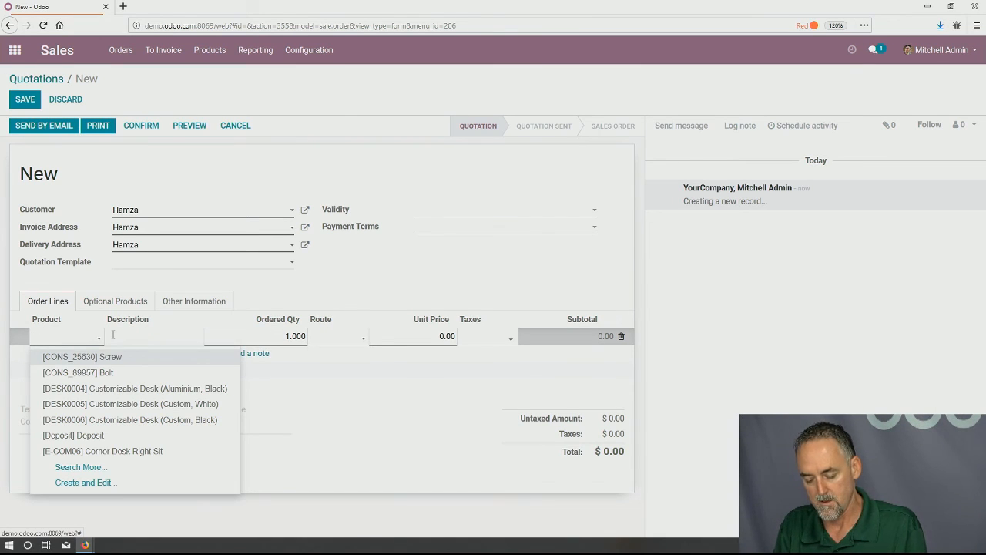
left_click(66, 356)
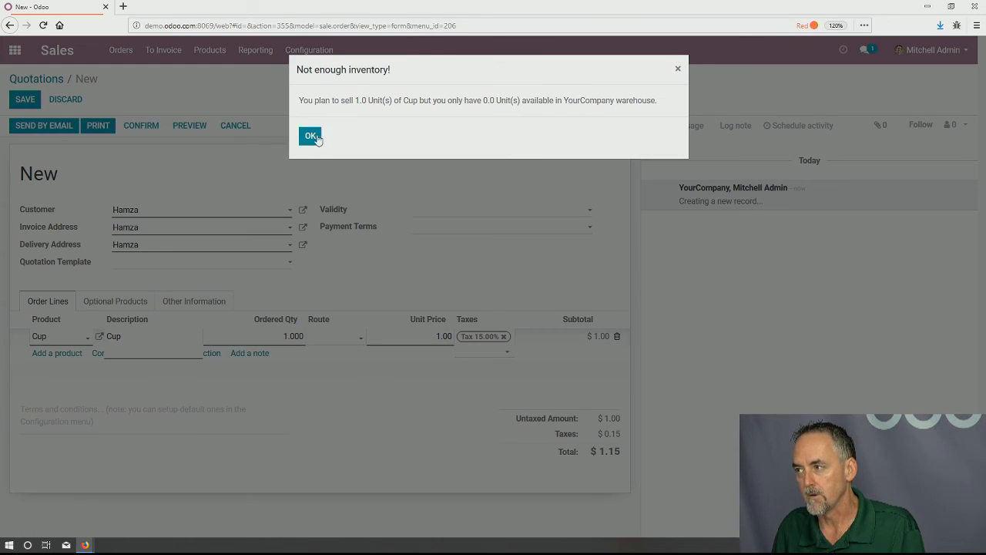
left_click(309, 136)
left_click(57, 353)
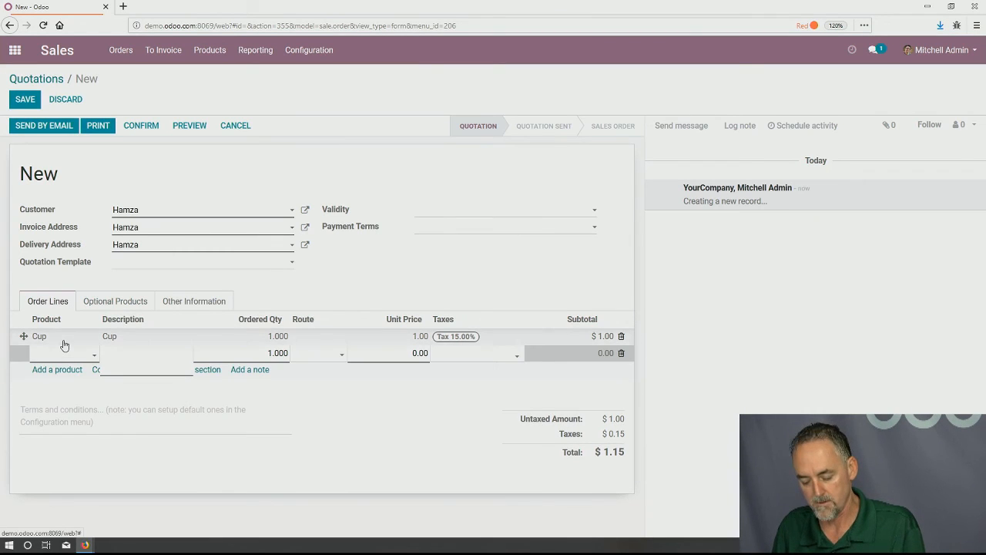
type("Co")
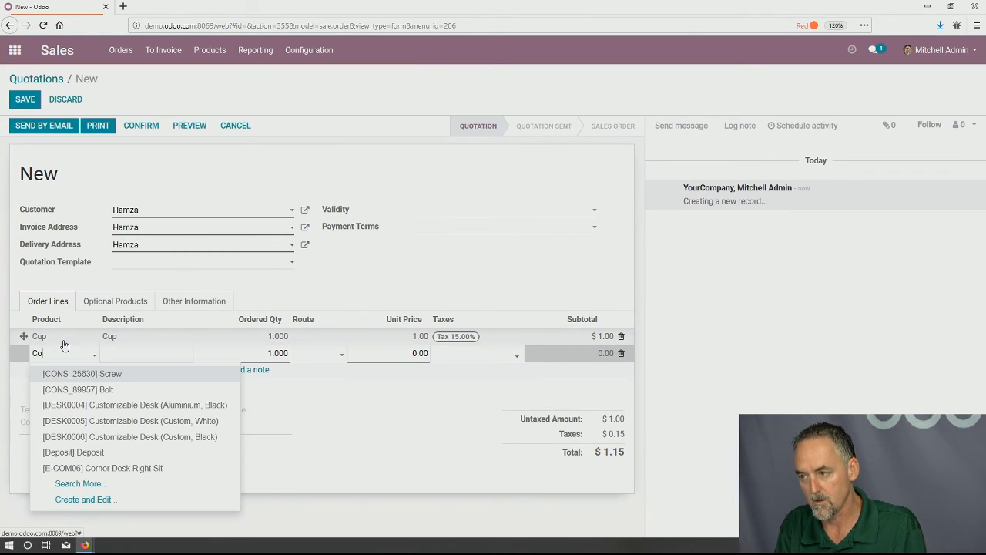
type("ne")
left_click(49, 373)
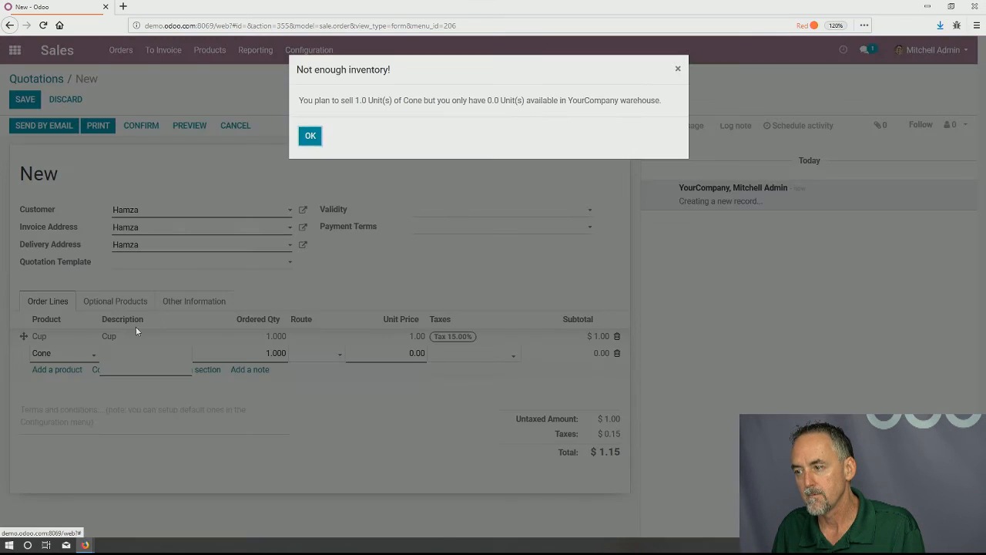
left_click(309, 137)
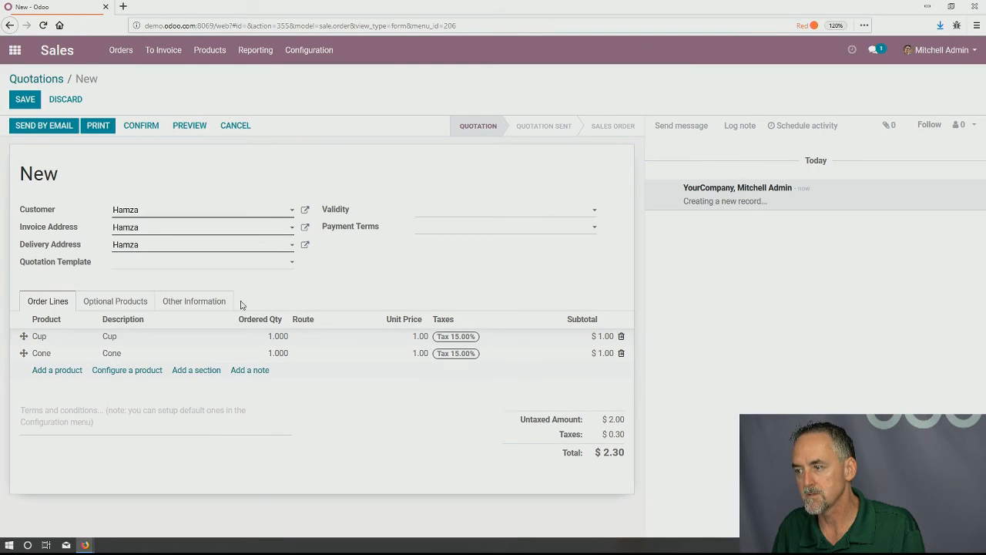
Open the Cup product from its order line, enable its Make To Order inventory route and save the product.
left_click(80, 337)
left_click(94, 338)
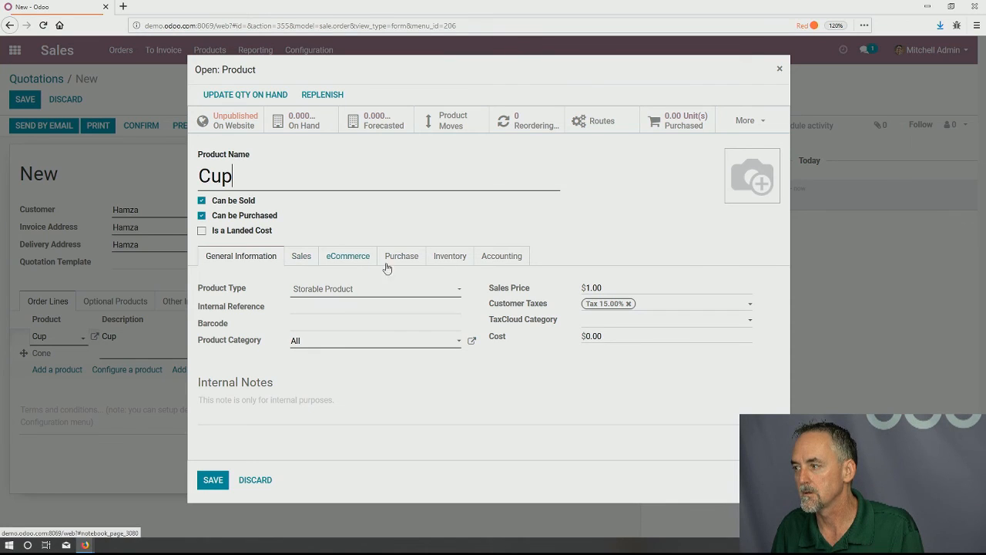
left_click(449, 256)
left_click(295, 342)
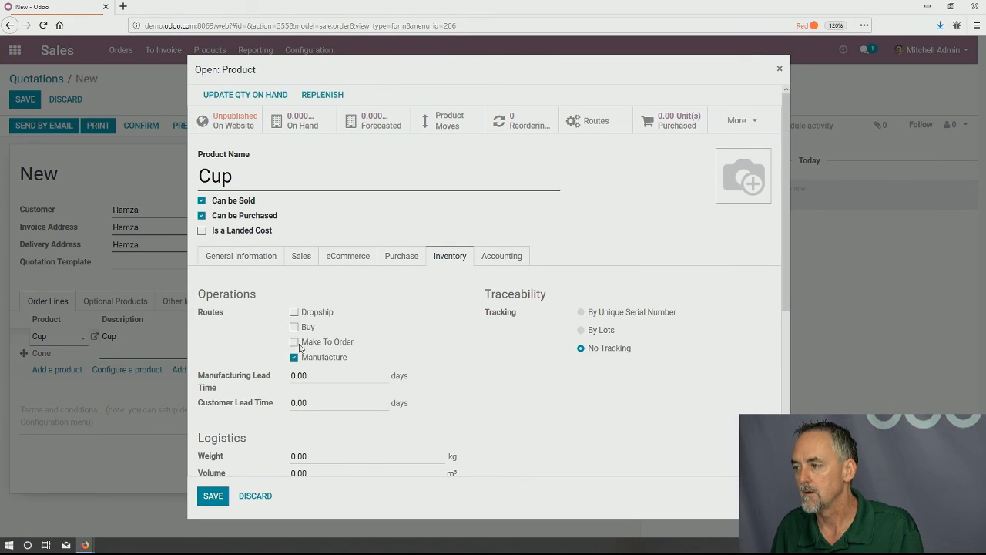
left_click(211, 496)
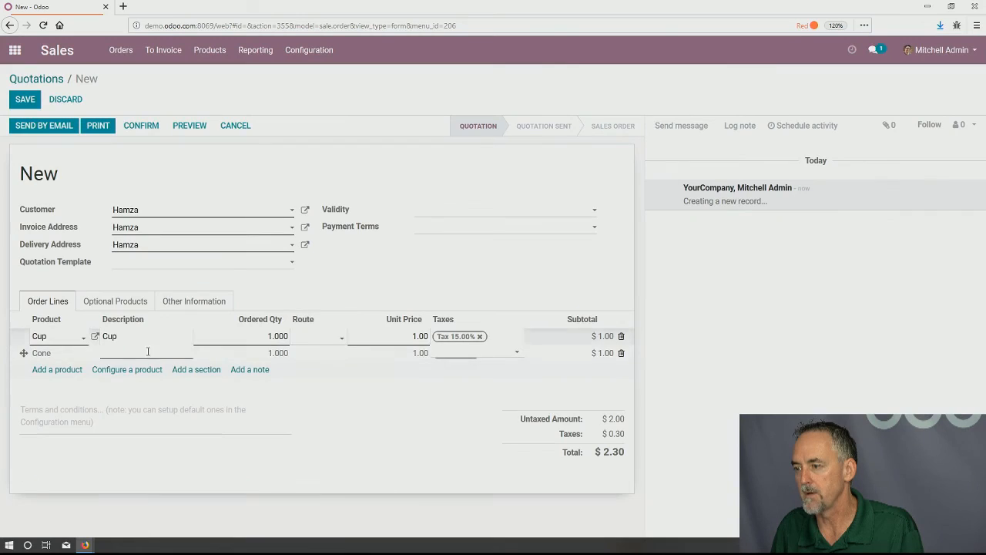
Enable and save the Make To Order route on the Cone product from its order line, and try to confirm the quotation.
left_click(92, 354)
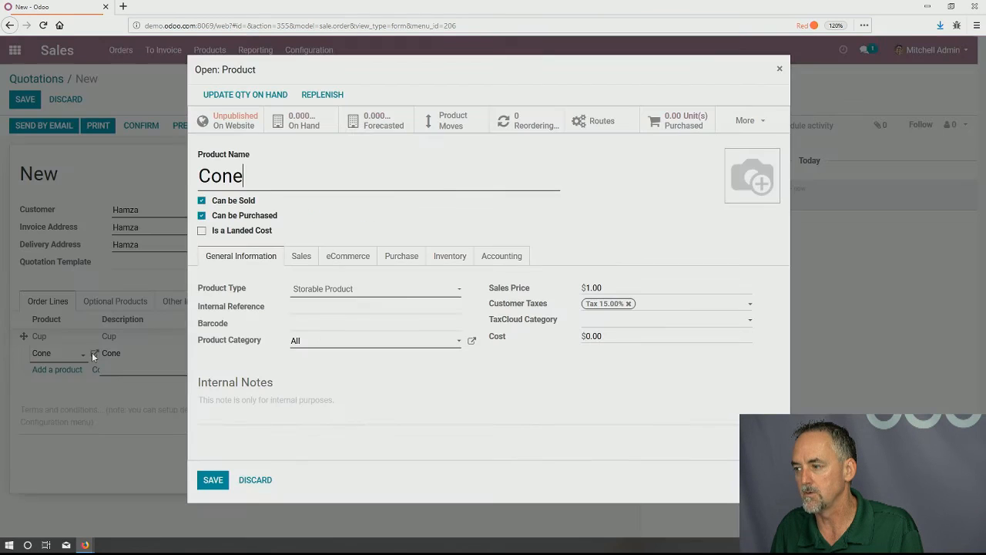
left_click(450, 260)
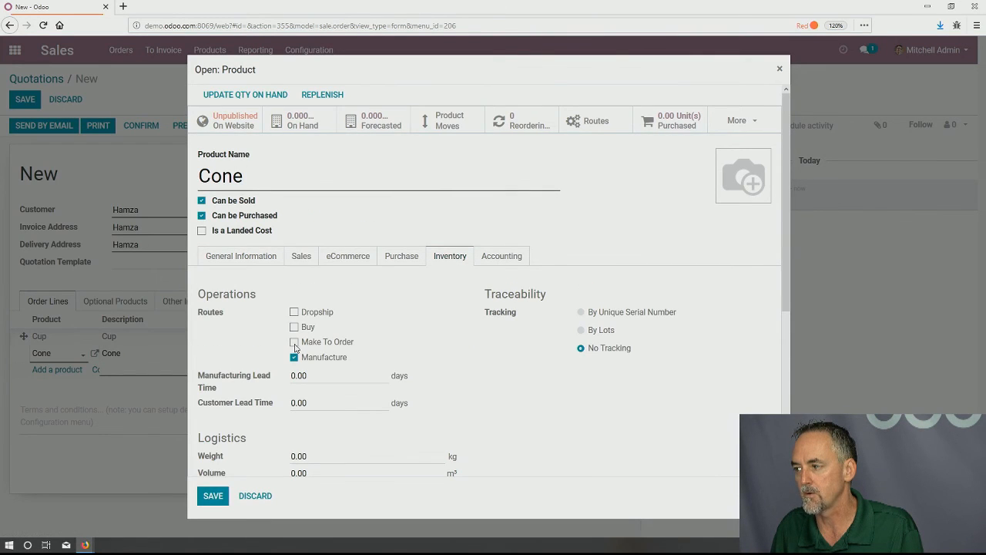
left_click(212, 495)
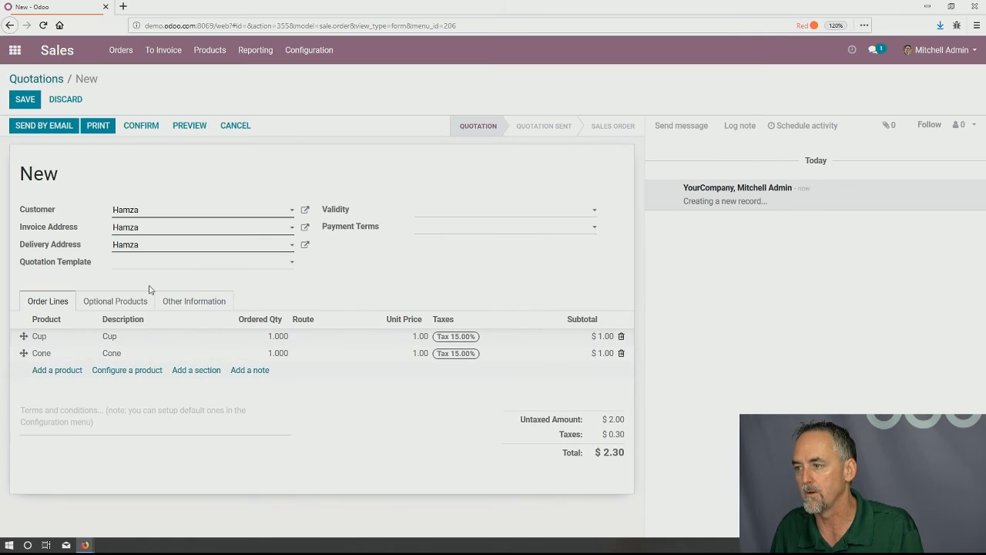
left_click(138, 128)
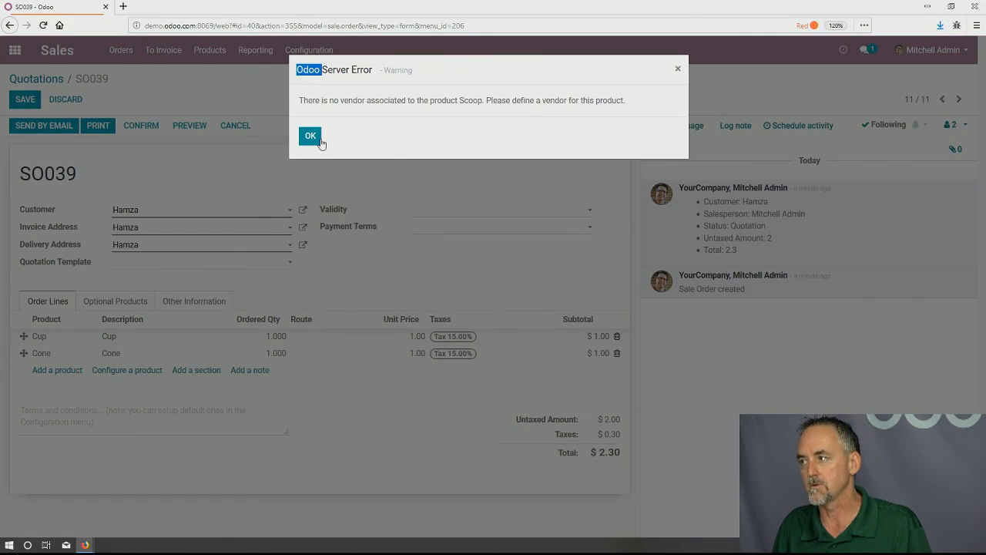
left_click(313, 137)
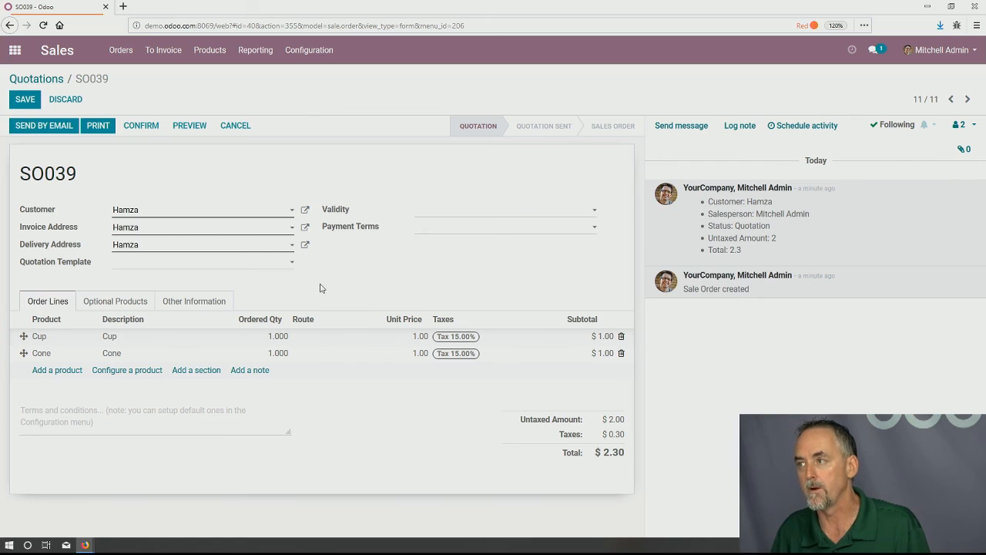
Open the Inventory app in a separate browser tab, search the products for scoop and open the Scoop product.
right_click(300, 49)
left_click(327, 53)
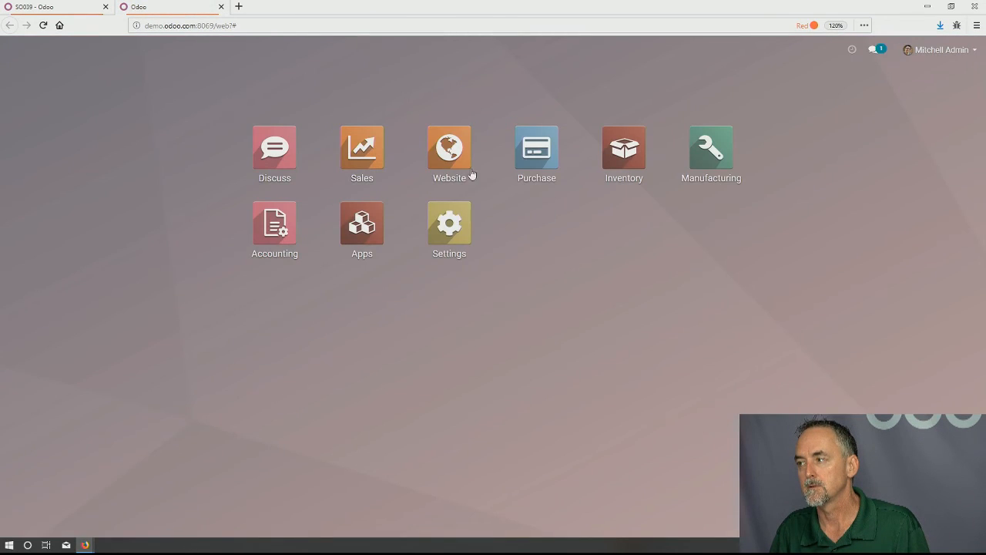
left_click(616, 154)
left_click(196, 50)
left_click(243, 50)
left_click(247, 75)
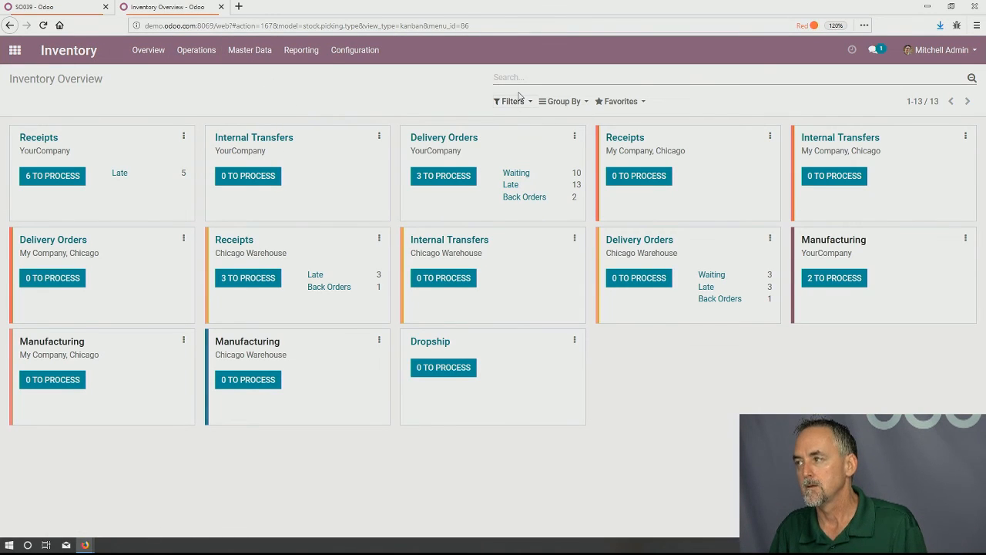
left_click(543, 78)
type("s")
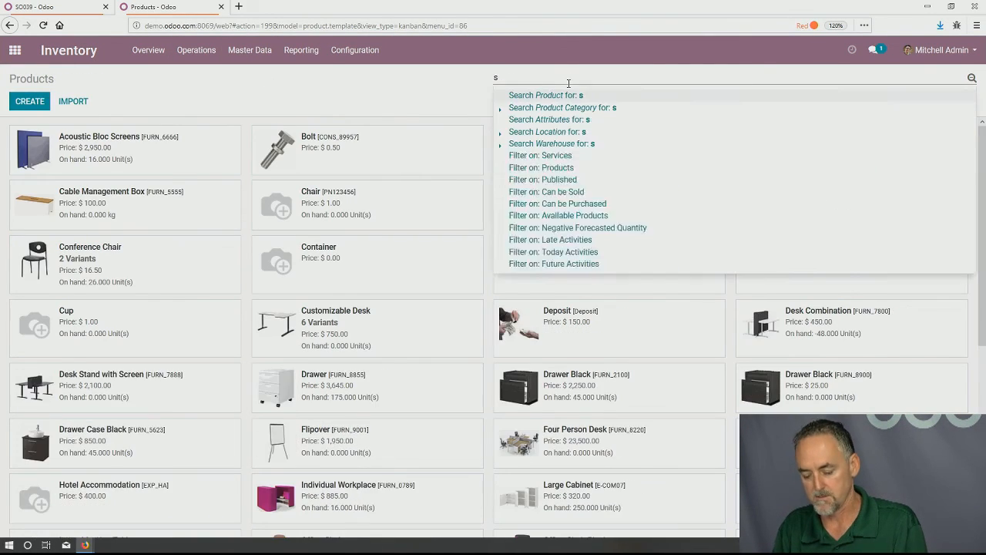
type("coop")
key("Return")
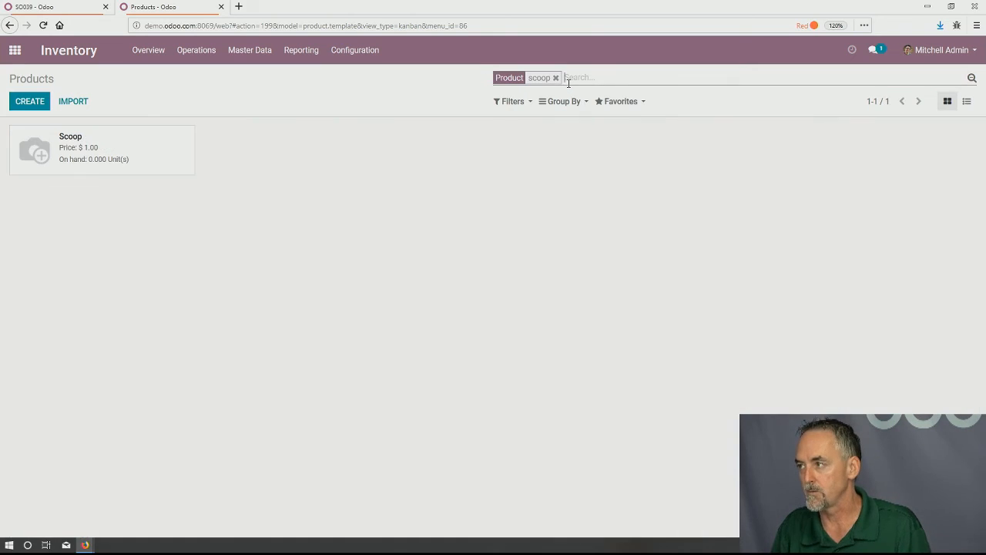
left_click(134, 157)
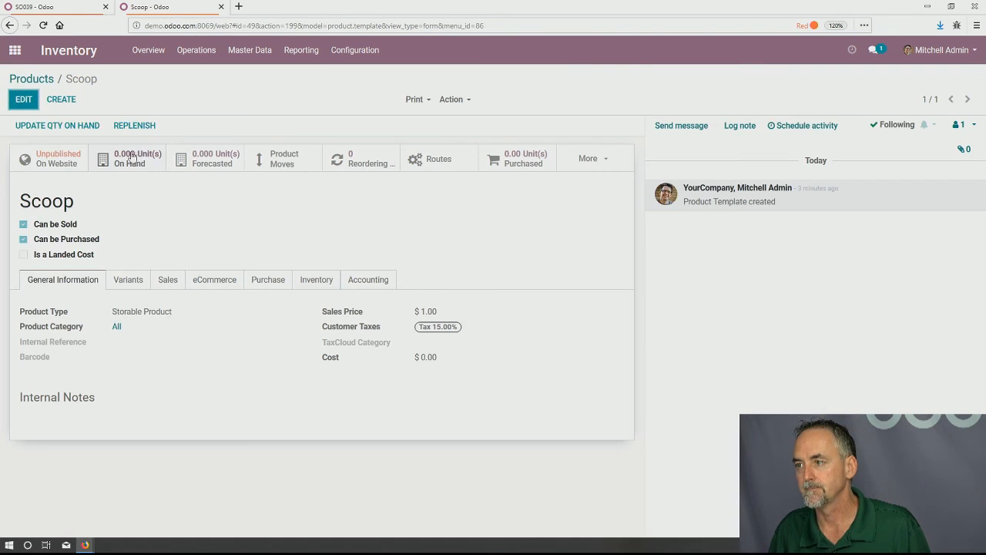
Update Scoop's on-hand quantity through an inventory adjustment with a real quantity of 100 in WH/Stock, and validate it.
left_click(47, 125)
left_click(73, 125)
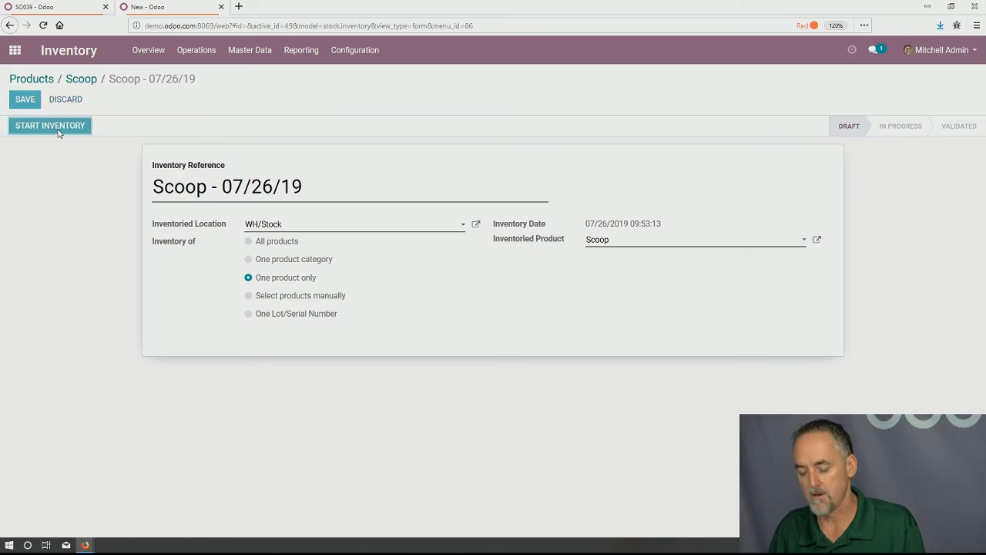
left_click(788, 337)
type("1")
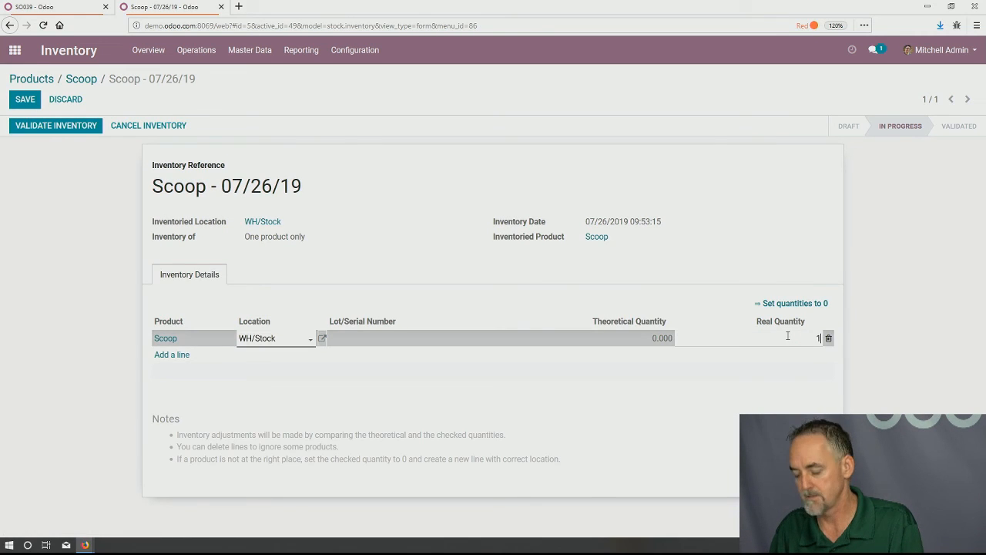
type("00")
left_click(487, 209)
left_click(61, 127)
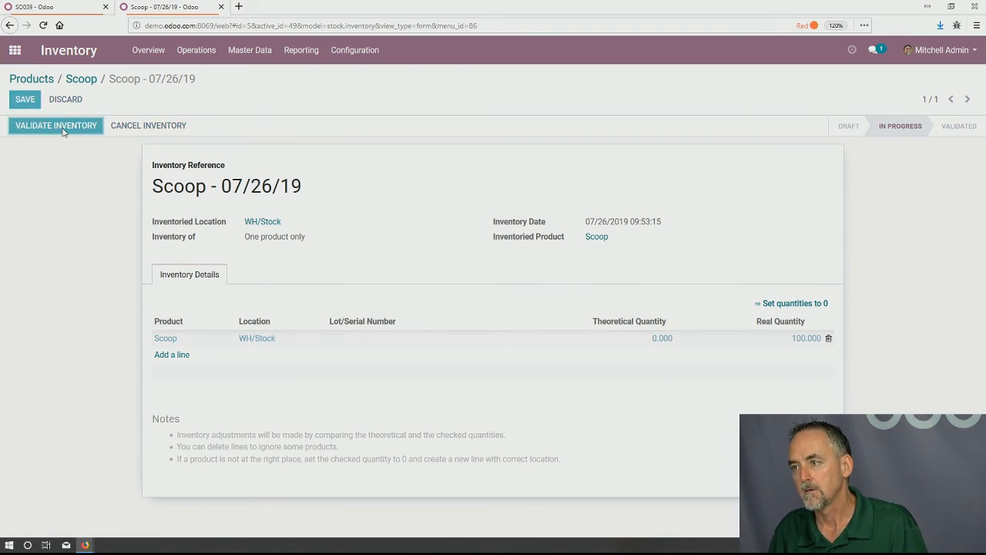
Return to the quotation for Cup and Cone and try again to confirm it.
left_click(58, 8)
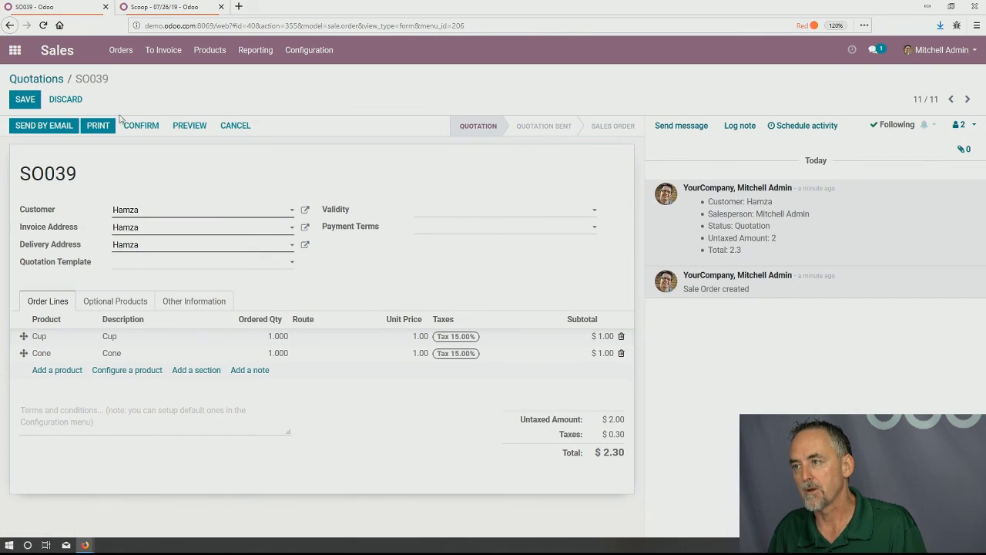
left_click(150, 132)
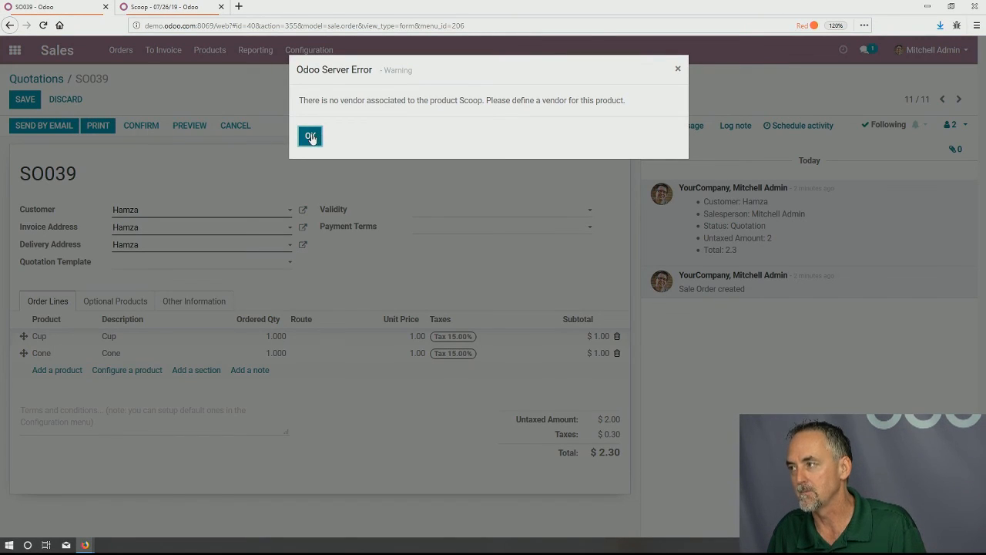
Dismiss the missing-vendor warning and, in the other browser tab, review the bills of materials for Cone and Cup in Manufacturing.
left_click(312, 135)
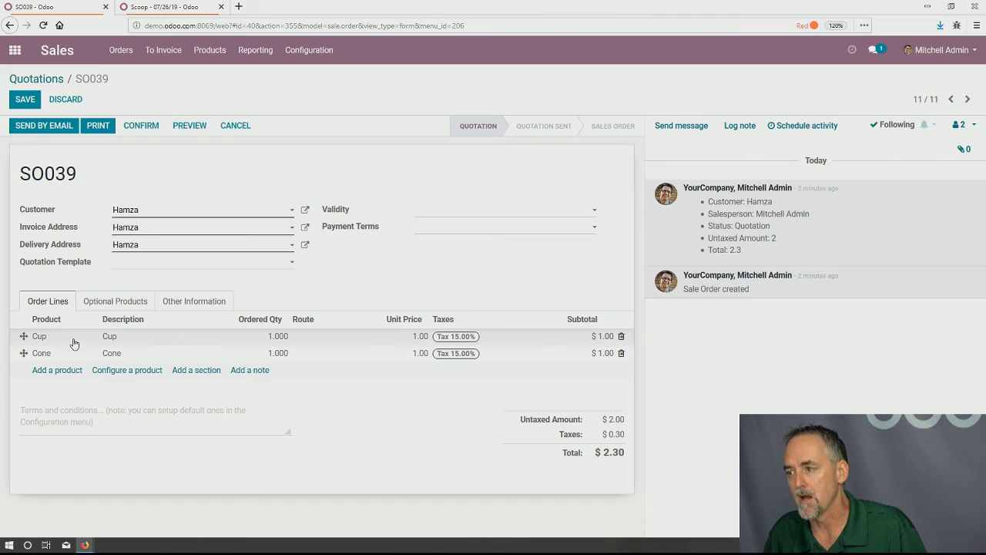
left_click(163, 9)
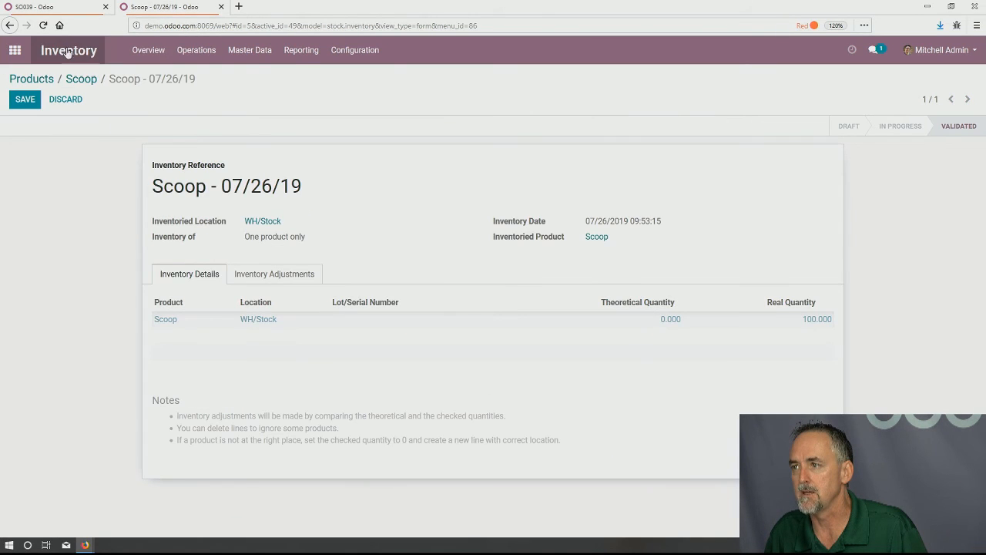
left_click(15, 50)
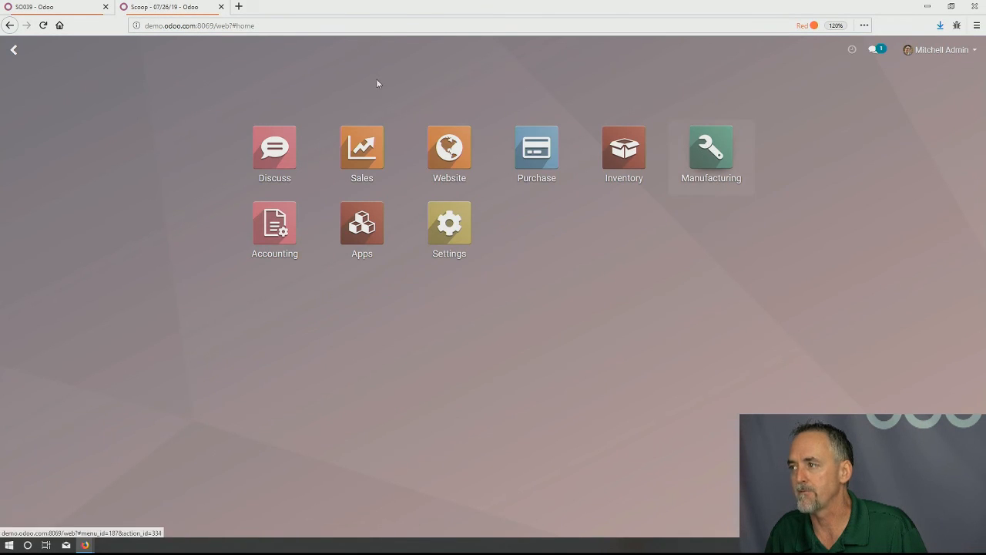
left_click(708, 150)
left_click(309, 51)
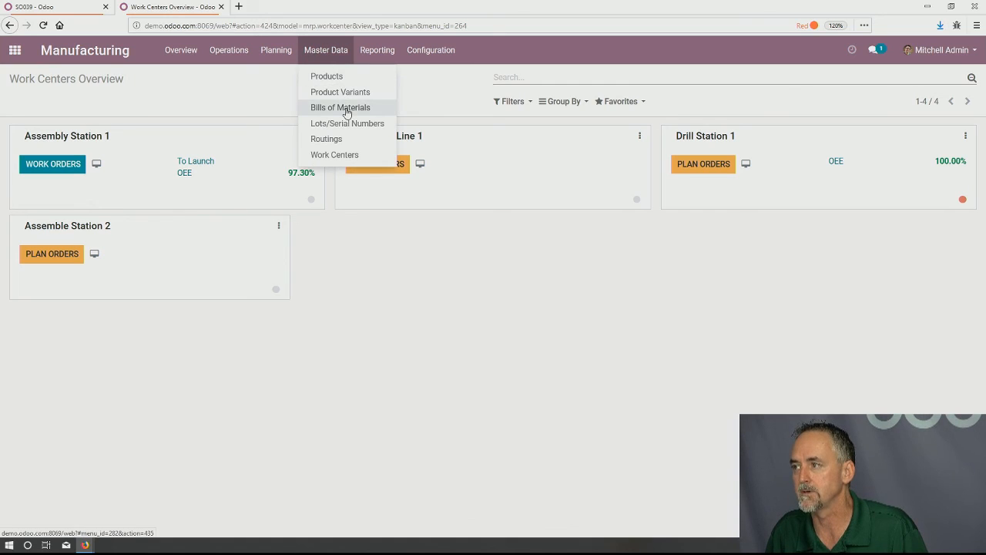
left_click(340, 107)
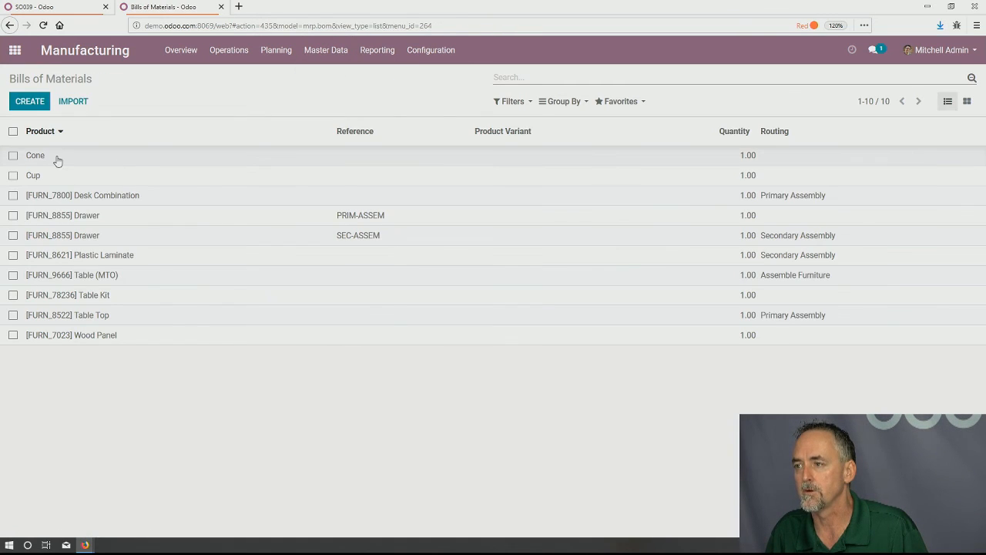
left_click(57, 159)
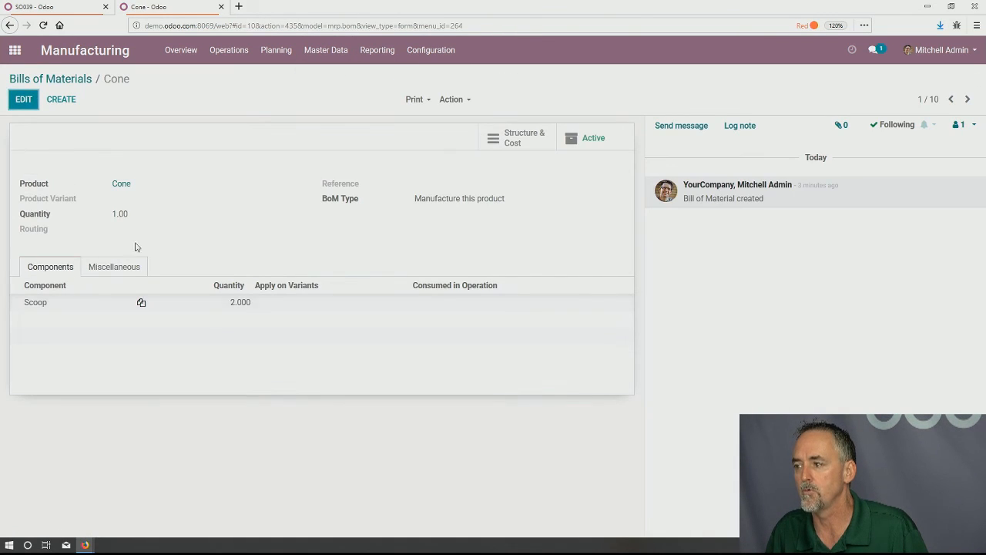
left_click(965, 101)
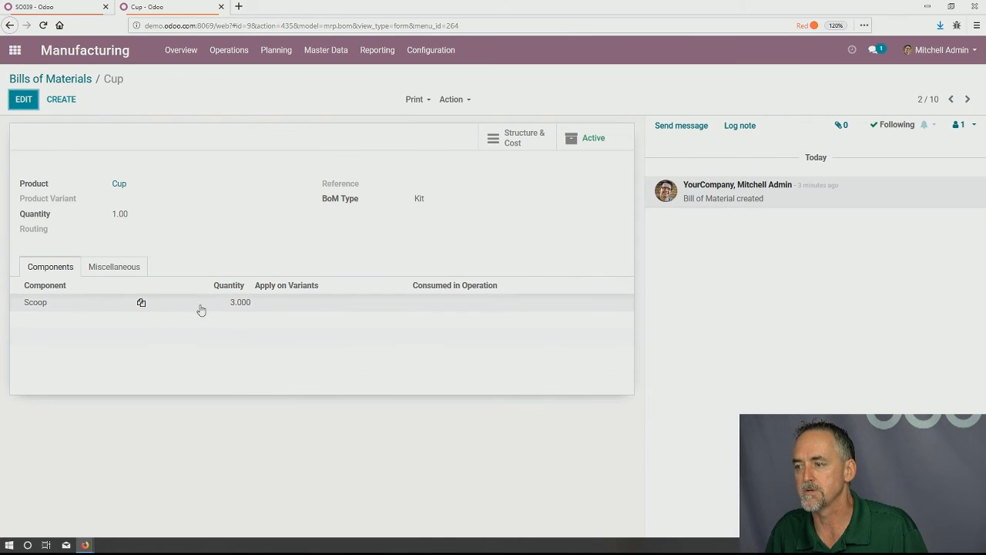
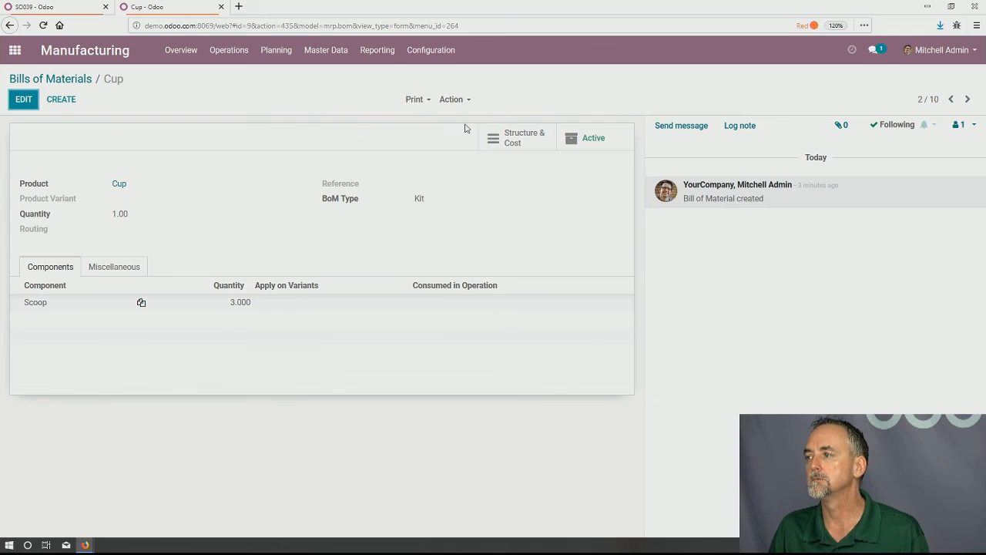
Search Apps without the default Apps filter for modules matching "manufactu".
left_click(30, 50)
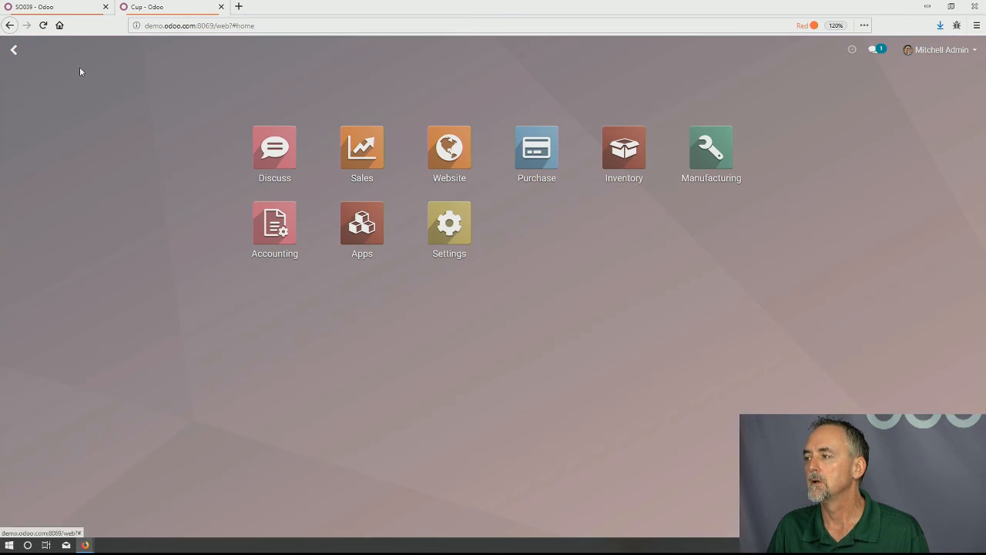
left_click(376, 230)
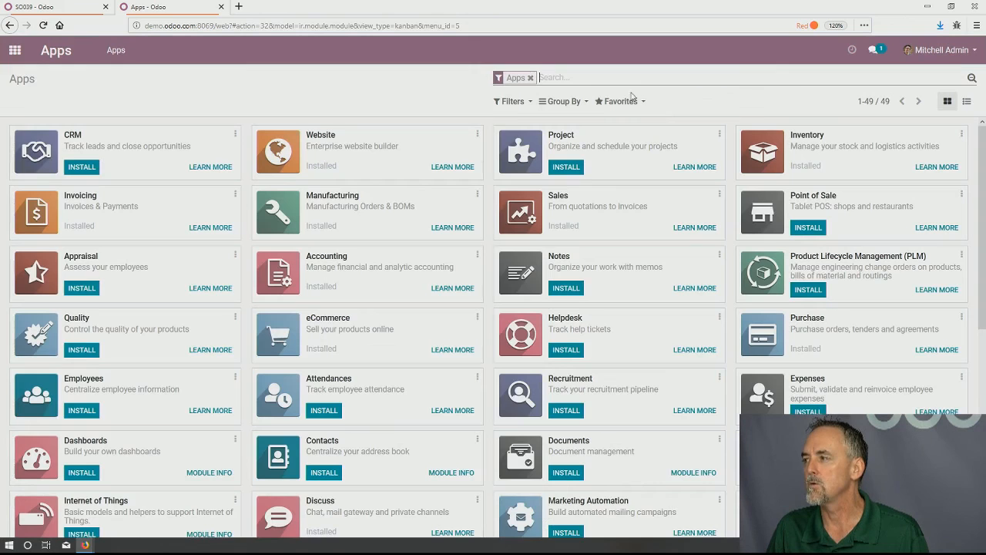
left_click(530, 78)
type("man")
key("Return")
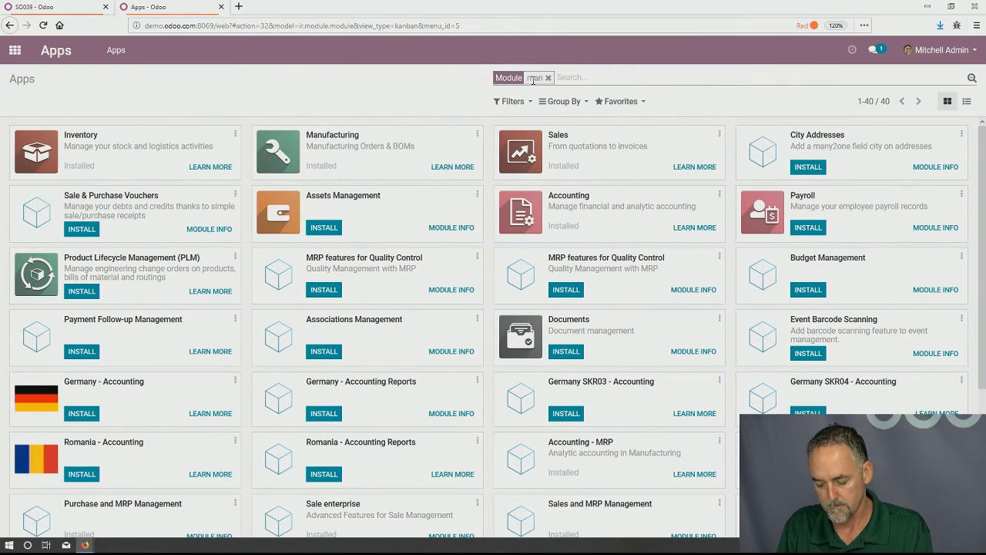
type("manuf")
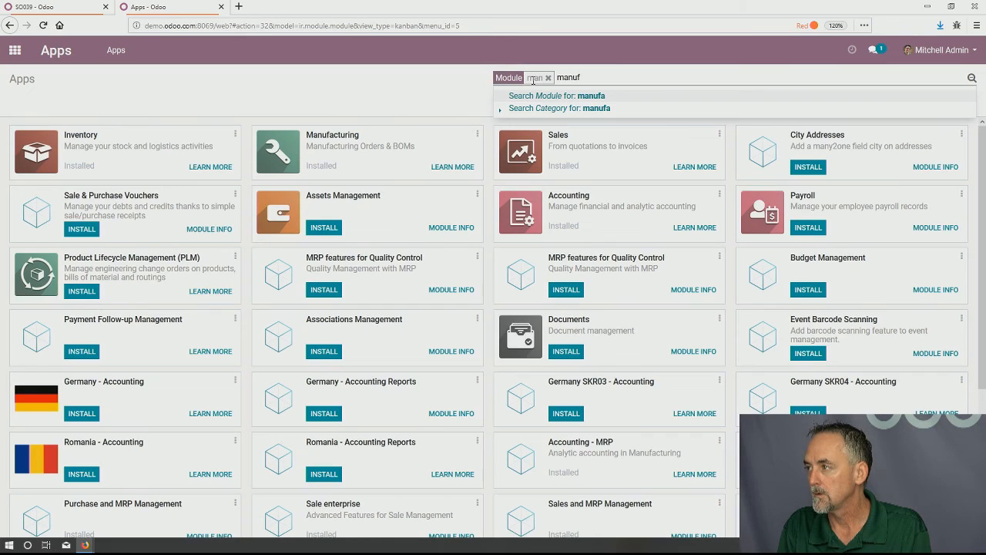
key("BackSpace")
key("BackSpace")
key("BackSpace")
key("BackSpace")
key("BackSpace")
key("BackSpace")
type("manufac")
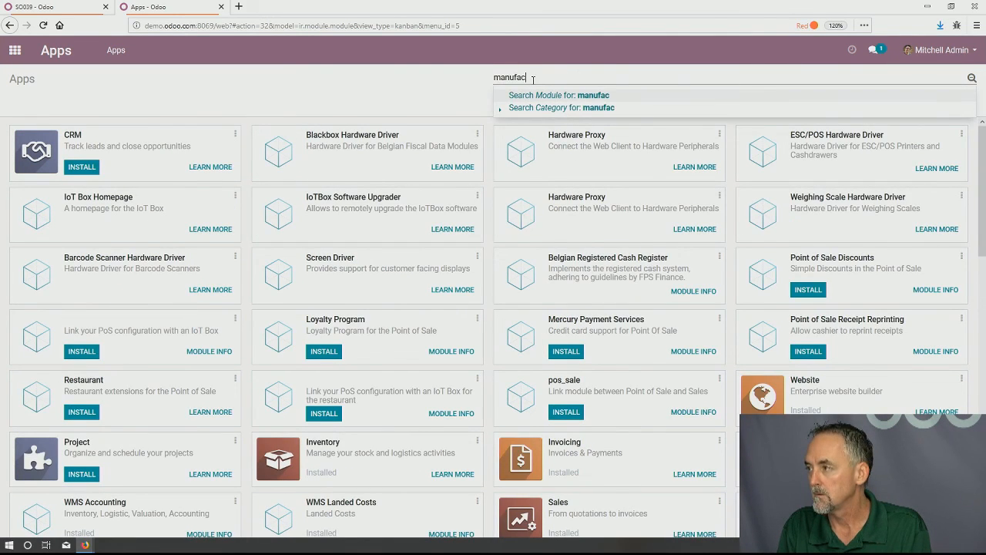
type("tu")
key("Return")
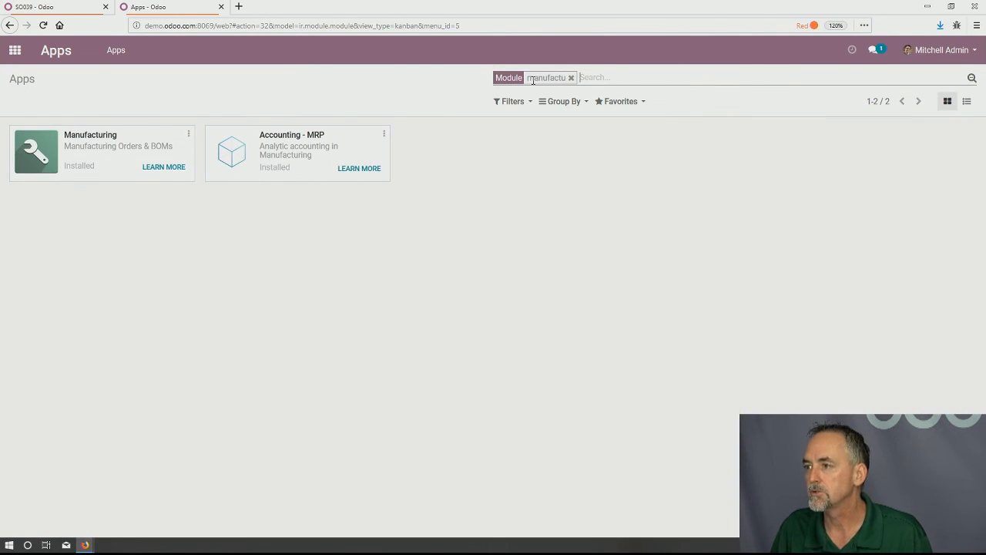
Open the Bolt product from the Inventory app's product catalogue and examine its inventory routes and logistics settings.
left_click(16, 51)
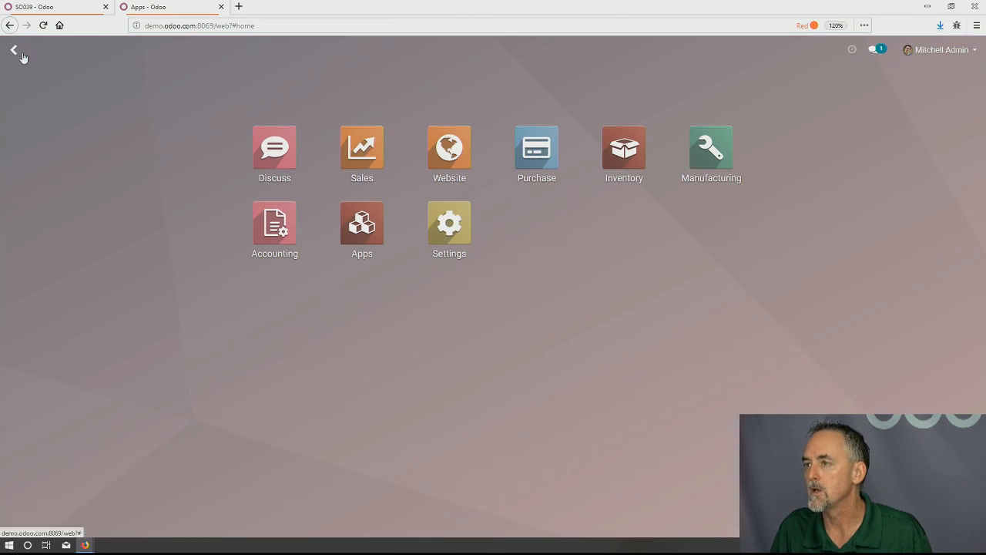
left_click(617, 156)
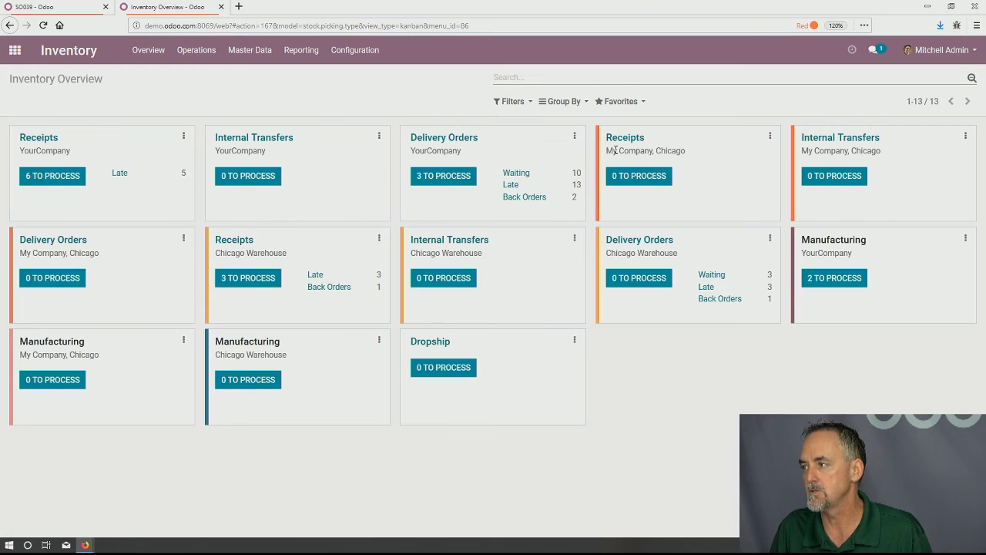
left_click(250, 50)
left_click(264, 76)
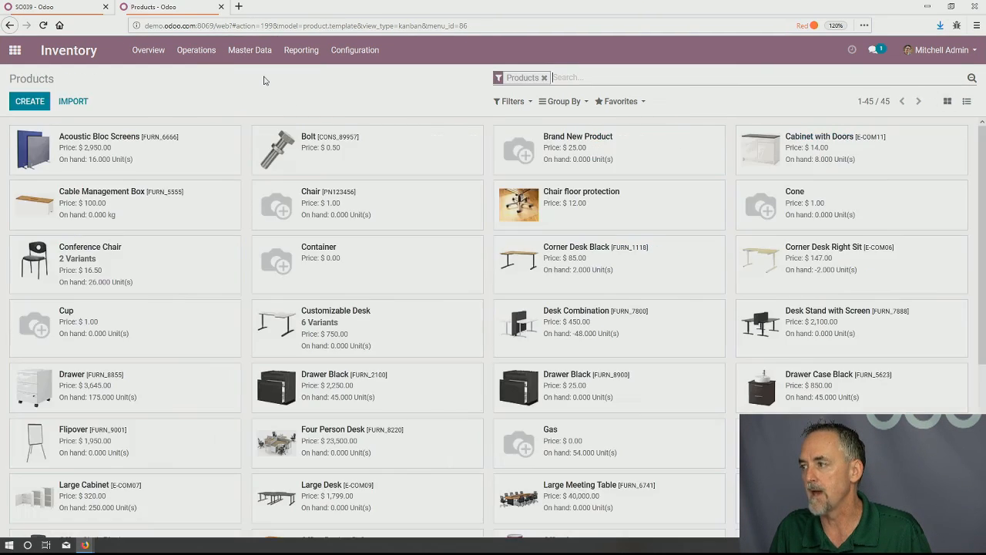
left_click(351, 154)
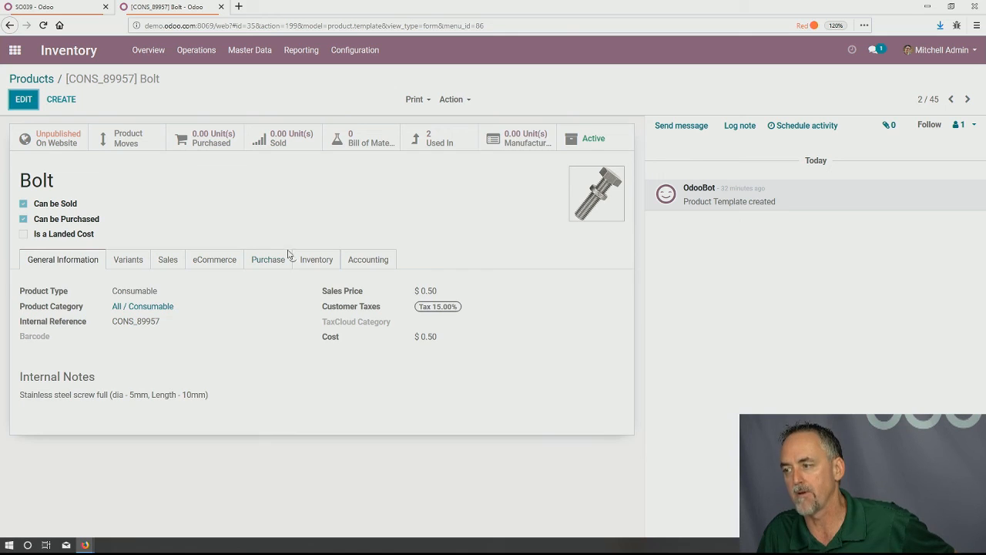
left_click(317, 266)
scroll(315, 272, "down", 3)
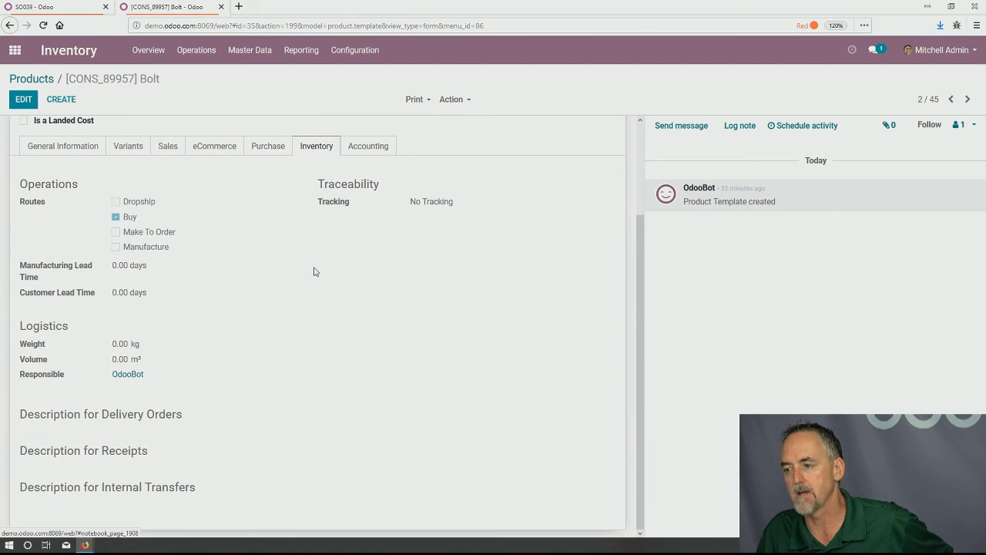
scroll(313, 270, "up", 3)
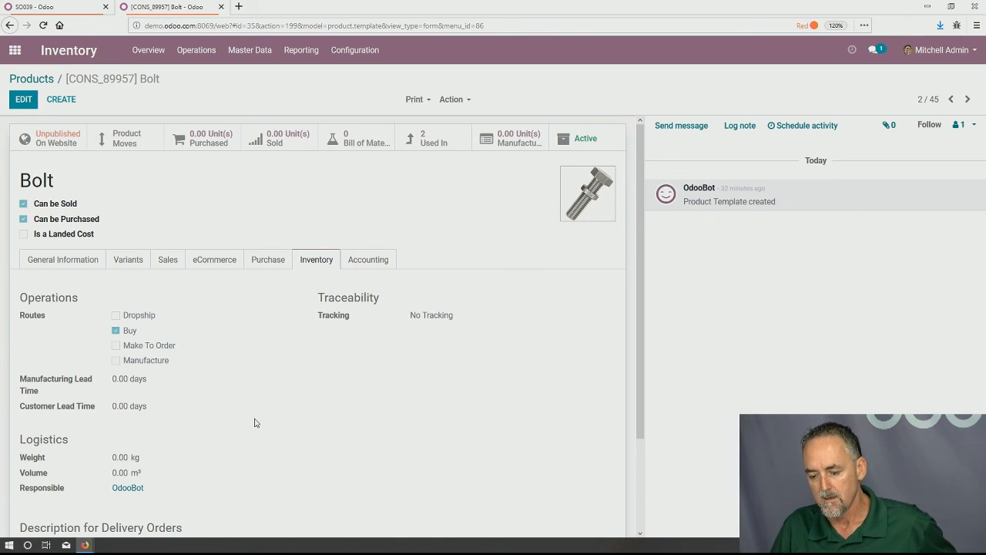
left_click(309, 63)
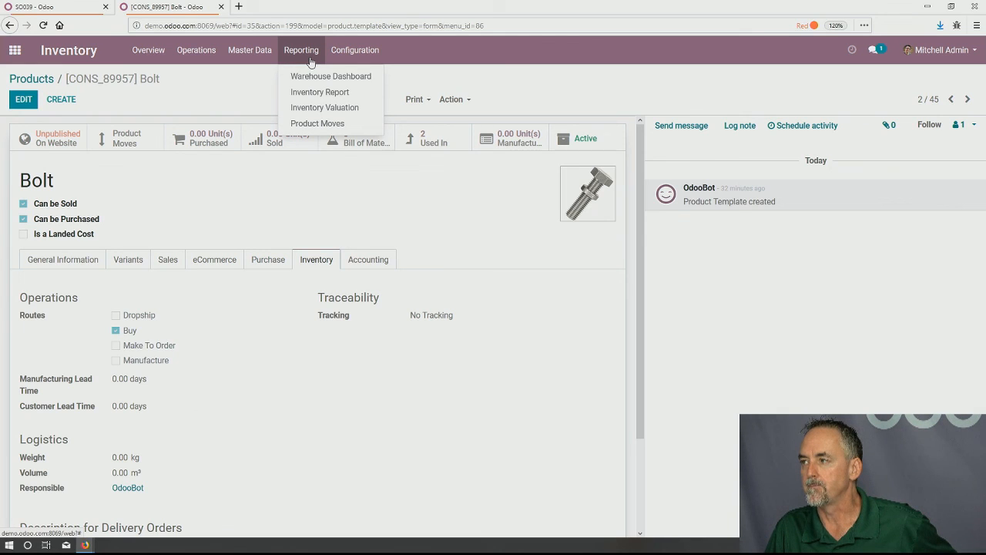
mouse_move(248, 62)
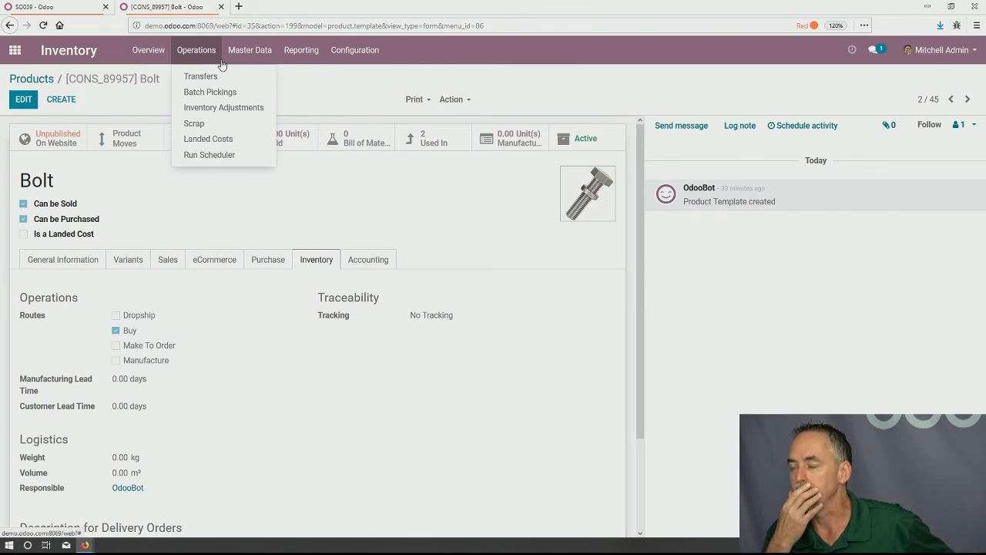
mouse_move(322, 49)
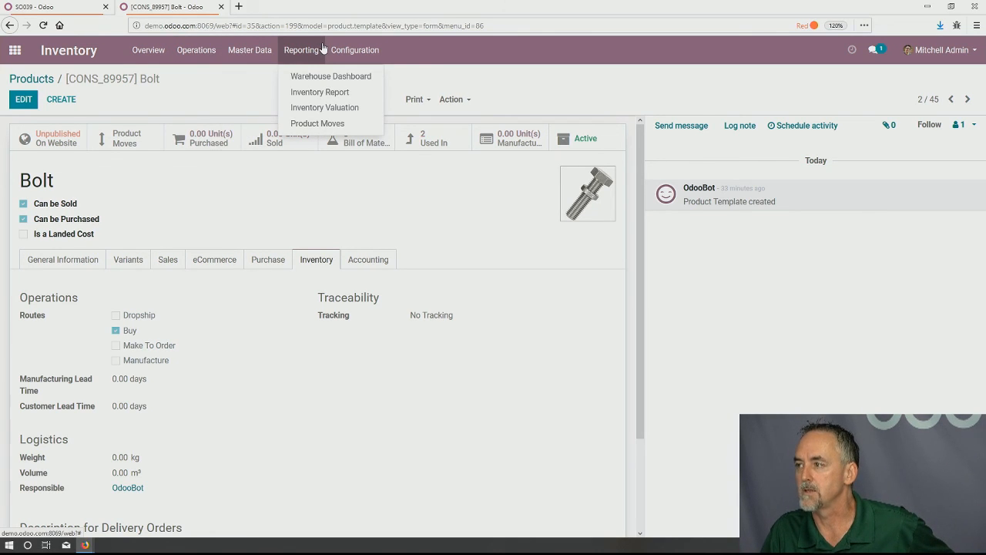
mouse_move(196, 51)
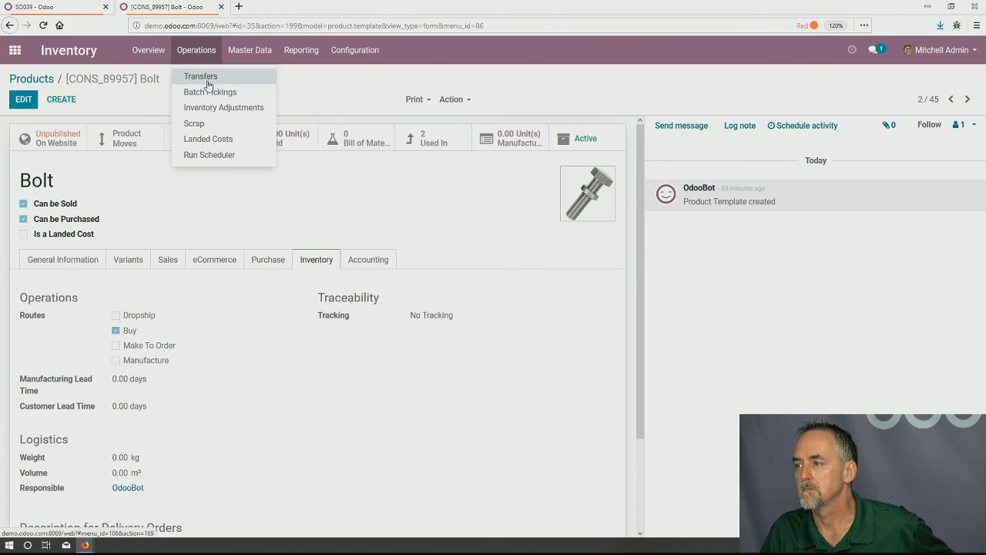
Show the inventory products as a list and view the Conference Chair's on-hand stock by location.
left_click(200, 77)
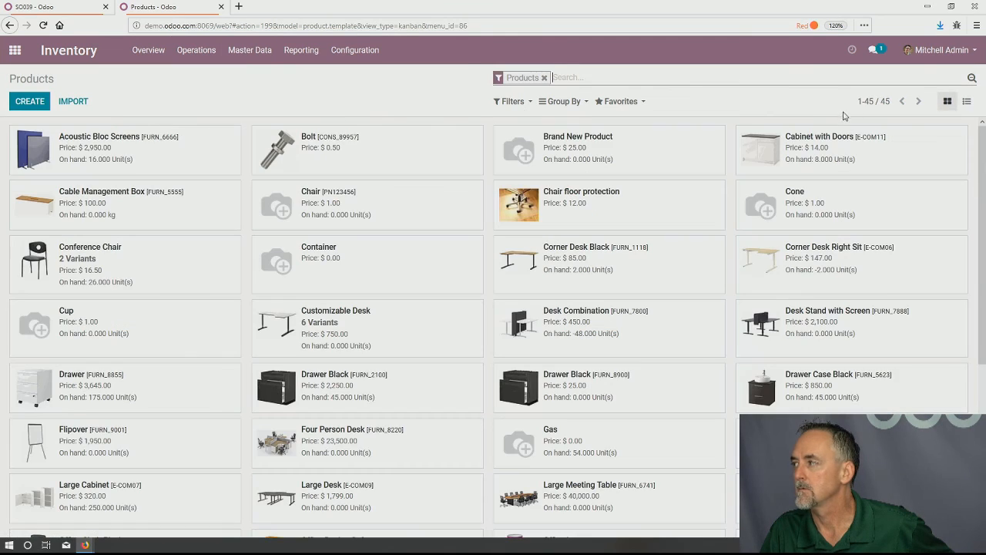
left_click(966, 101)
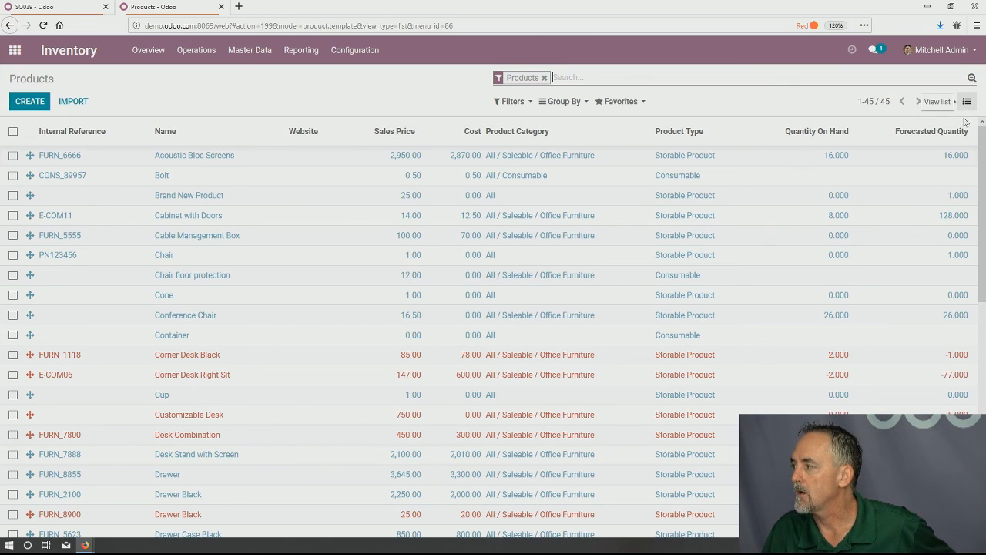
left_click(916, 323)
left_click(214, 163)
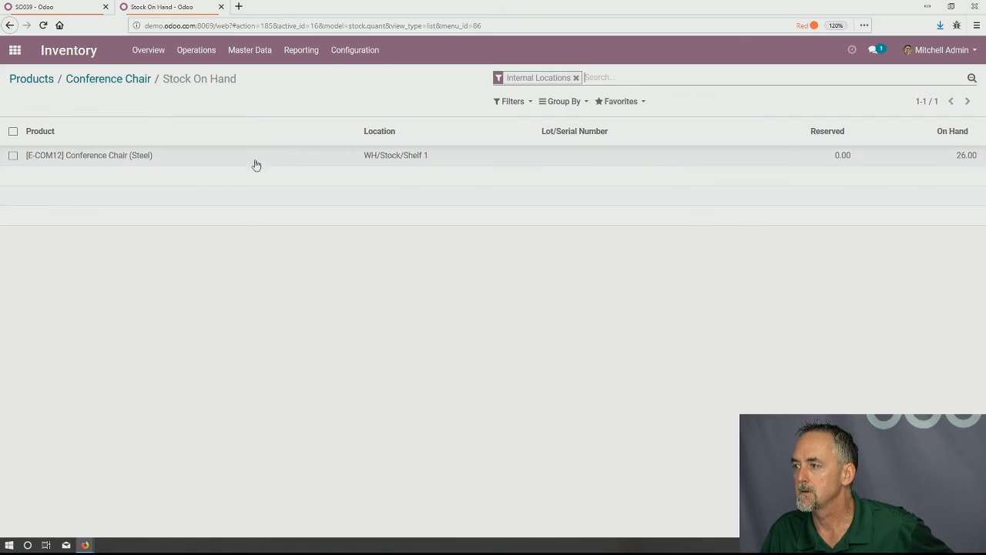
Open the stock level forecast from the Conference Chair and expand My Company, Chicago and YourCompany by product.
left_click(127, 79)
left_click(309, 164)
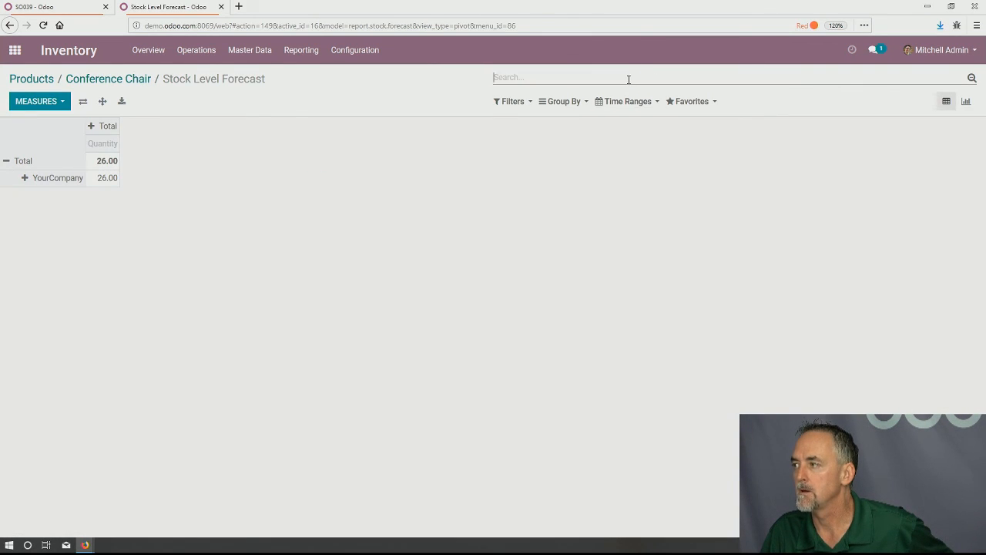
left_click(69, 195)
left_click(69, 182)
left_click(99, 226)
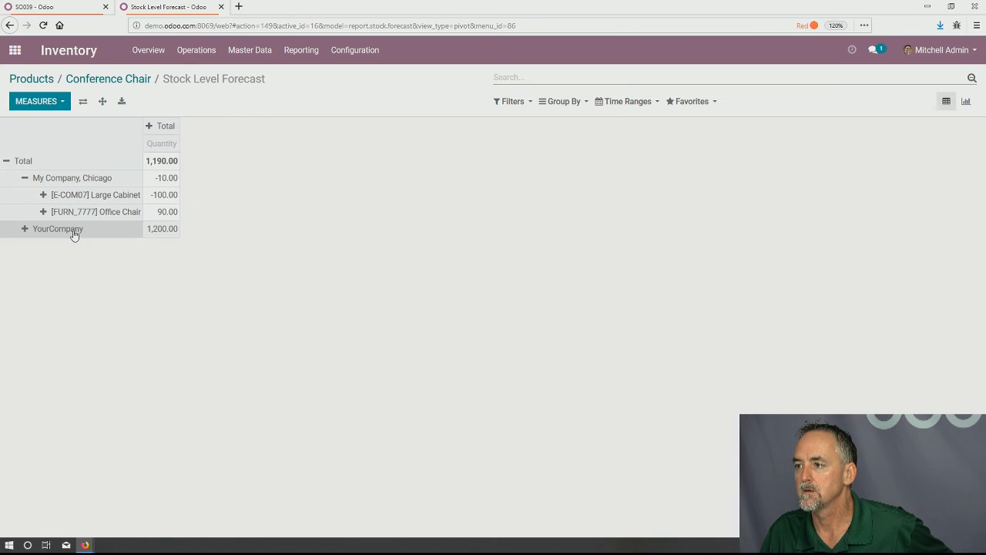
left_click(73, 233)
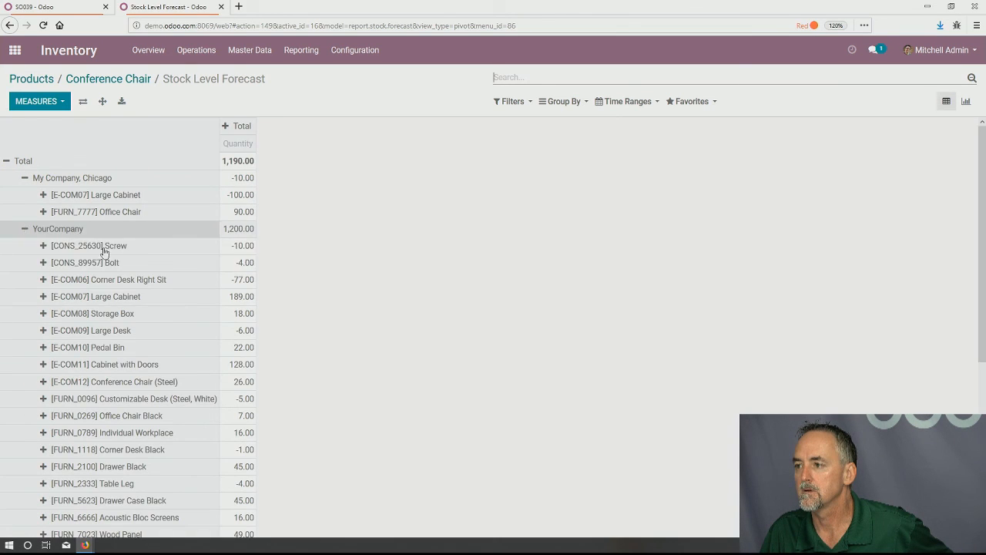
Break down the stock level forecast columns by day and look through the product quantities.
left_click(233, 127)
left_click(242, 158)
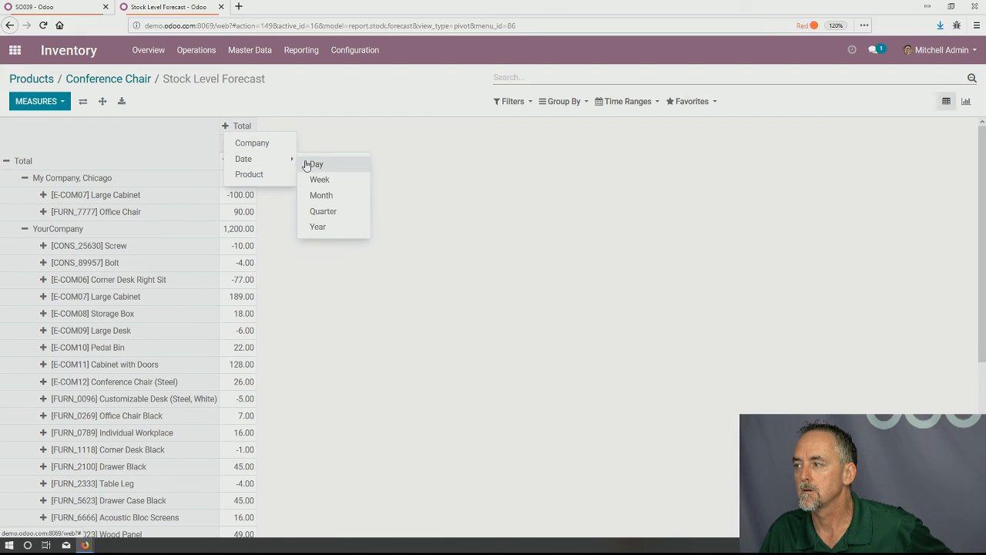
left_click(313, 164)
scroll(664, 294, "down", 5)
scroll(626, 310, "up", 5)
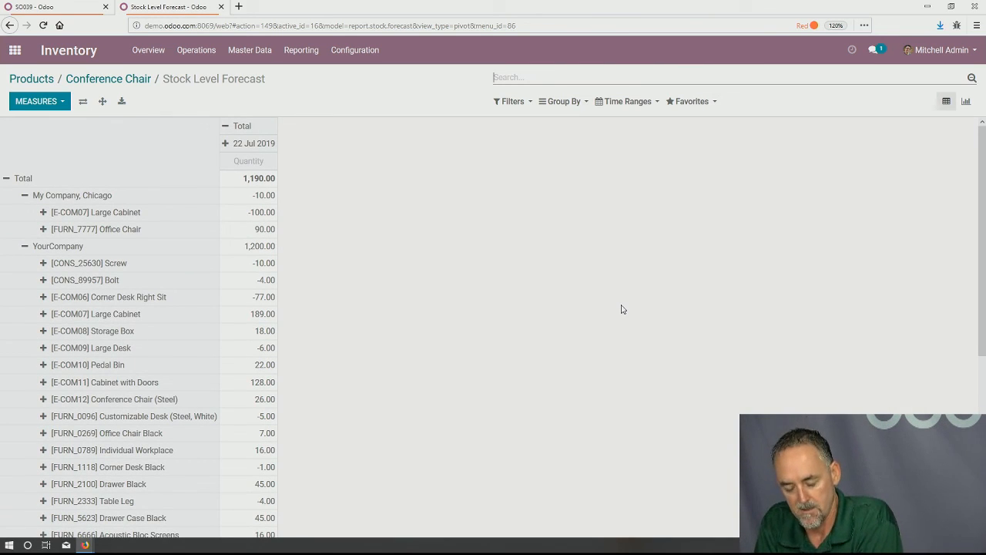
Open the sales analysis report in the Sales app.
left_click(16, 52)
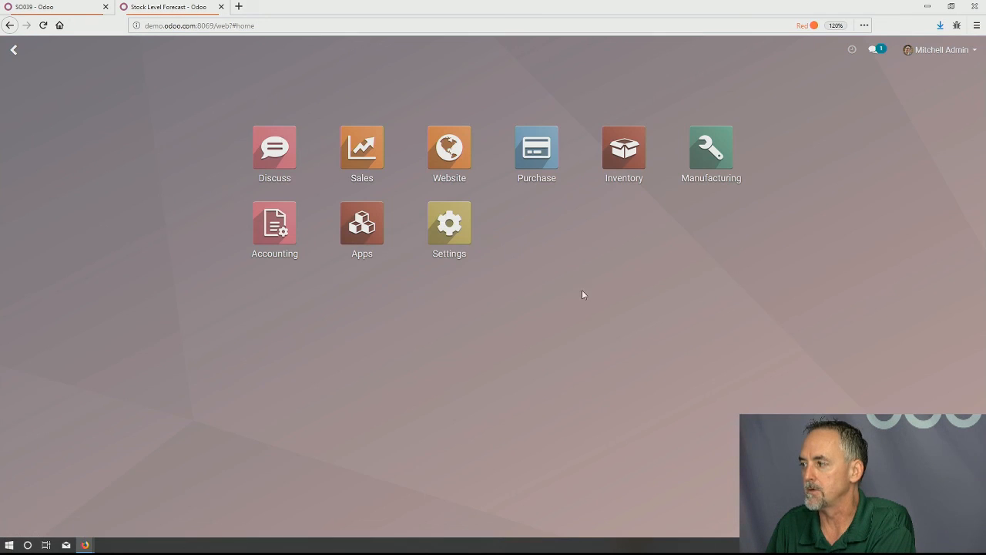
left_click(379, 153)
left_click(256, 51)
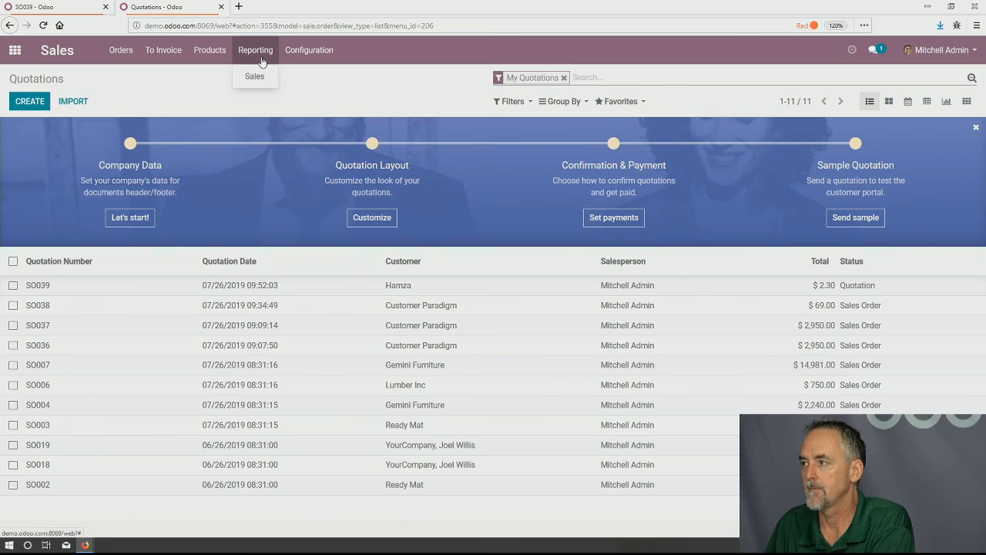
left_click(266, 75)
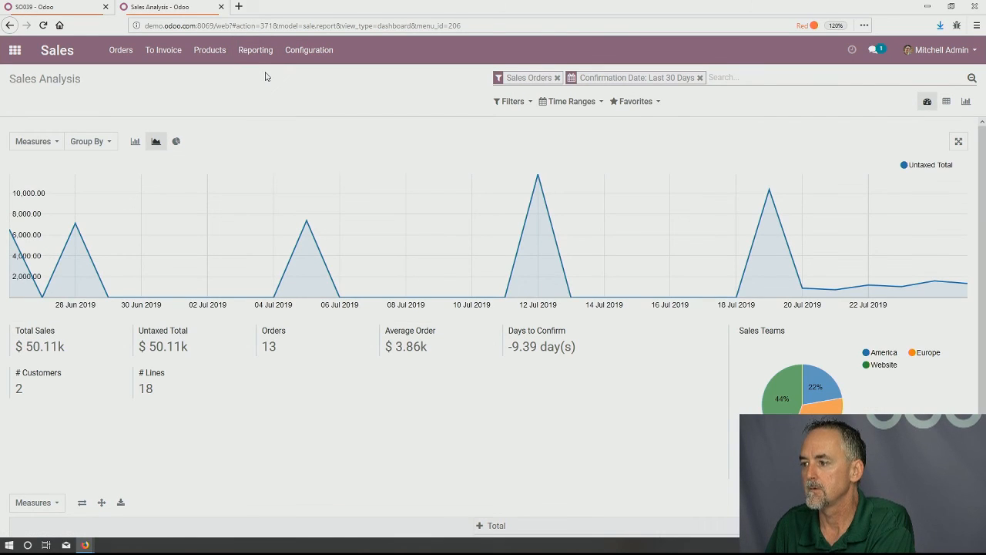
Add the Qty Delivered measure to the sales analysis pivot table and remove the Order # (count) measure.
scroll(539, 308, "down", 2)
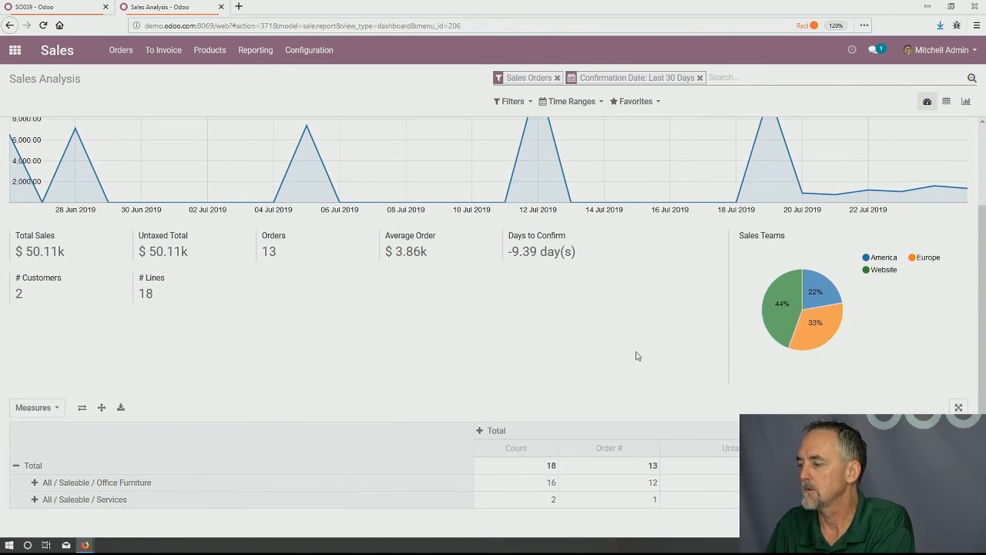
left_click(56, 413)
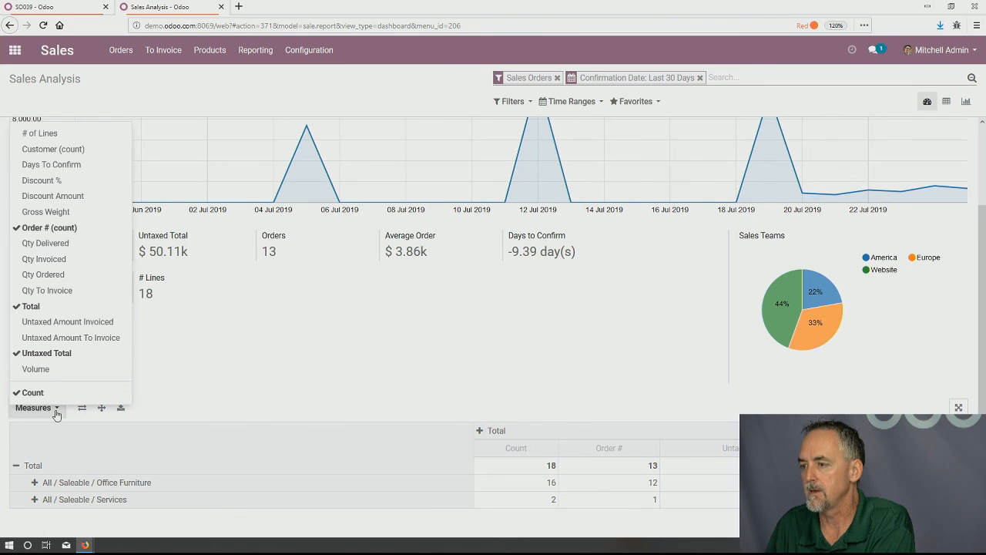
left_click(64, 244)
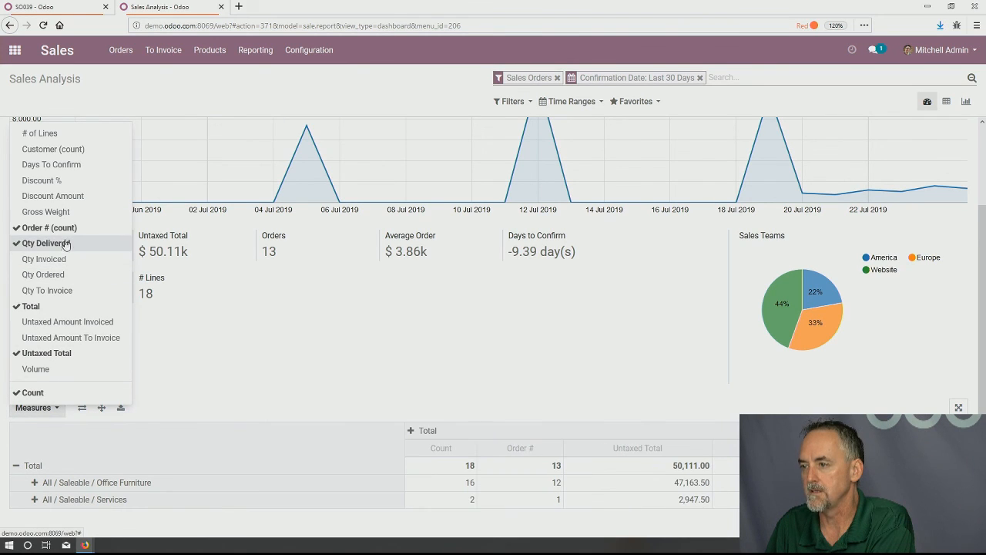
left_click(65, 231)
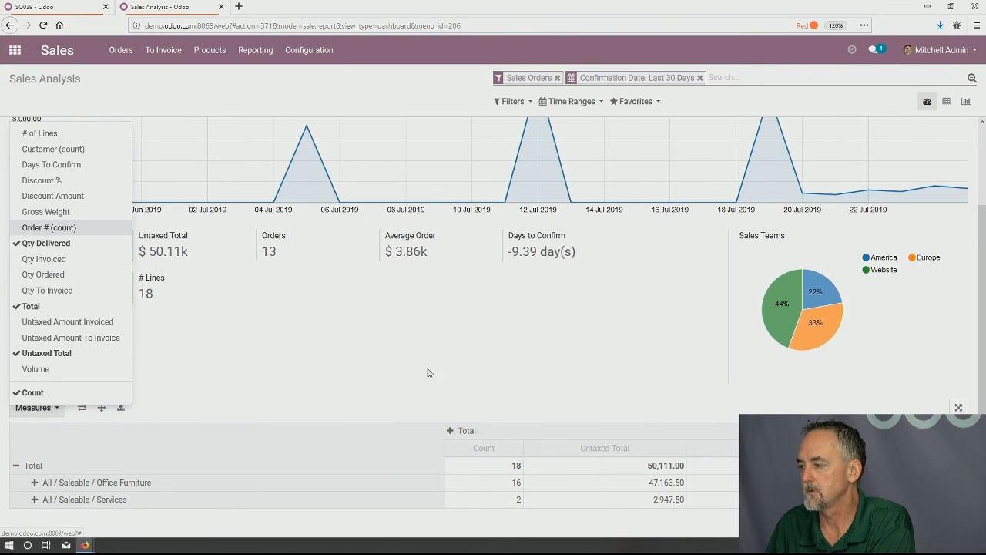
Break down the pivot table's total column by confirmation date per day.
left_click(451, 435)
scroll(469, 433, "down", 3)
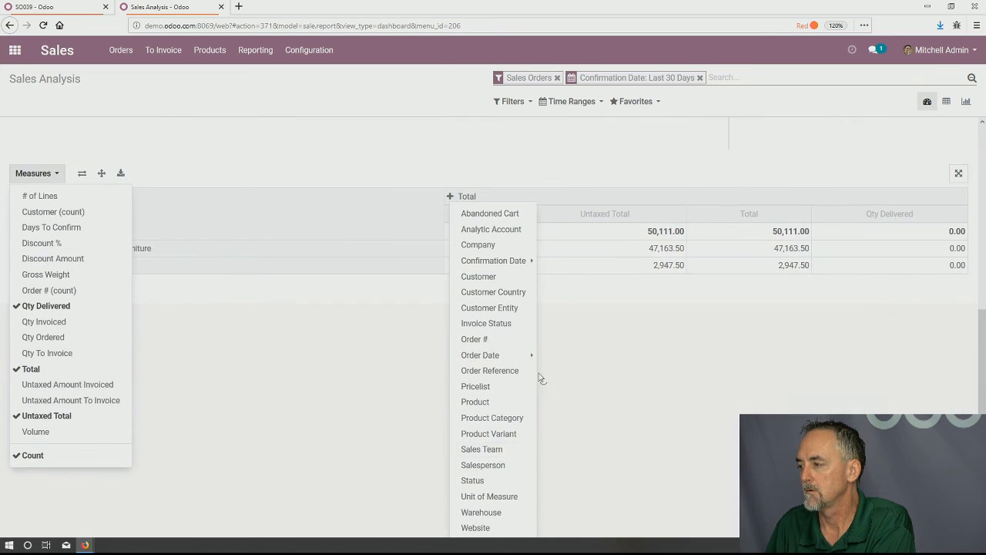
mouse_move(516, 269)
left_click(556, 266)
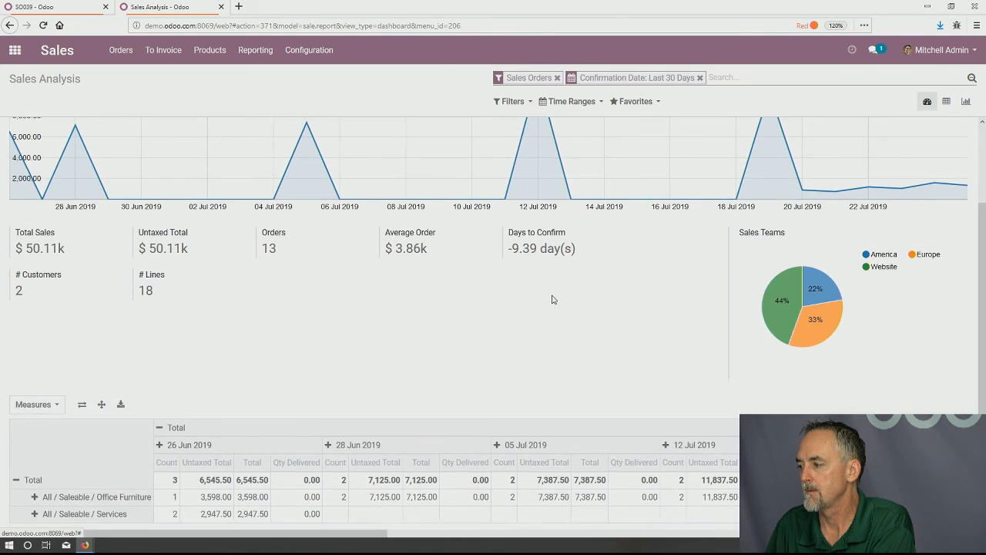
Collapse the product category rows of the pivot table and group the rows by product instead.
scroll(531, 316, "down", 1)
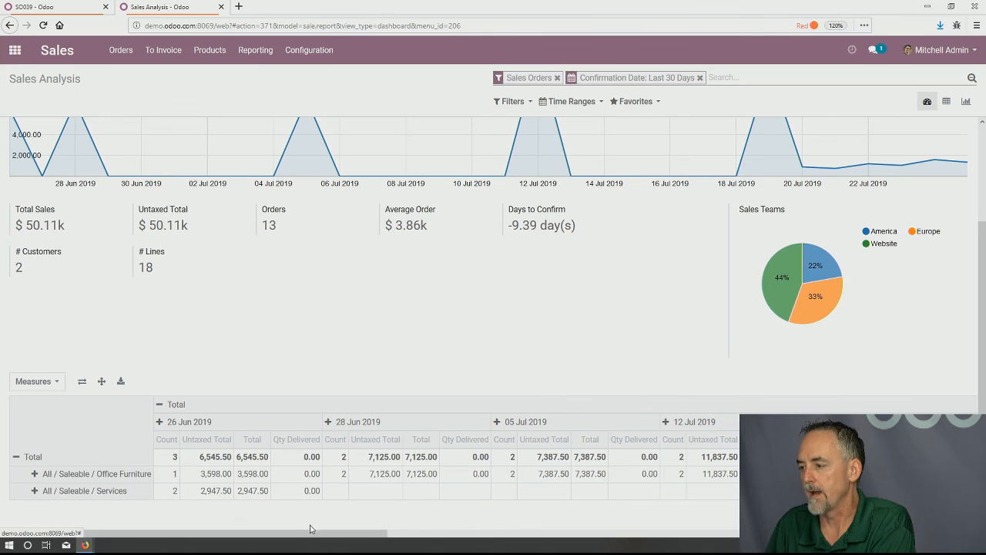
left_click(15, 460)
left_click(15, 490)
scroll(80, 493, "down", 1)
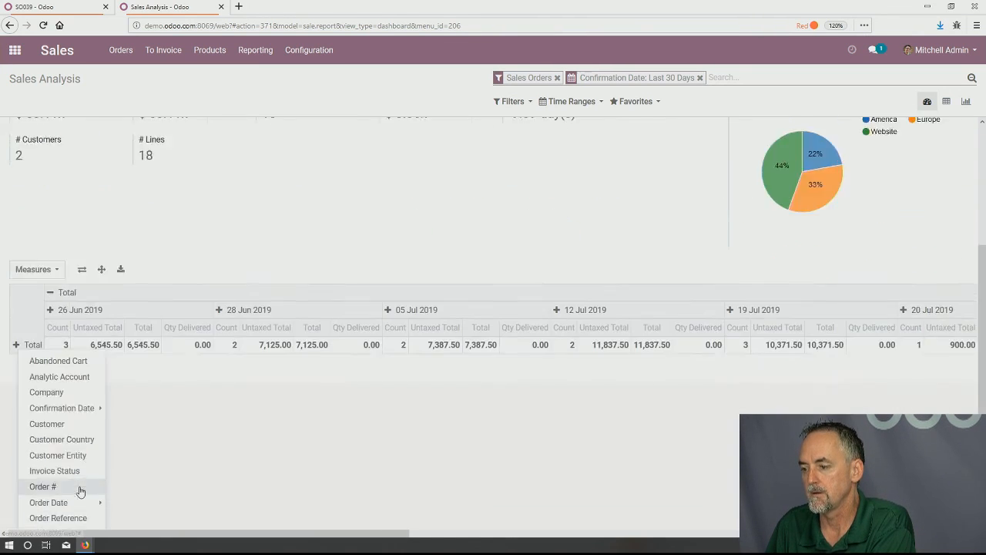
scroll(79, 493, "down", 3)
left_click(87, 391)
scroll(372, 391, "down", 1)
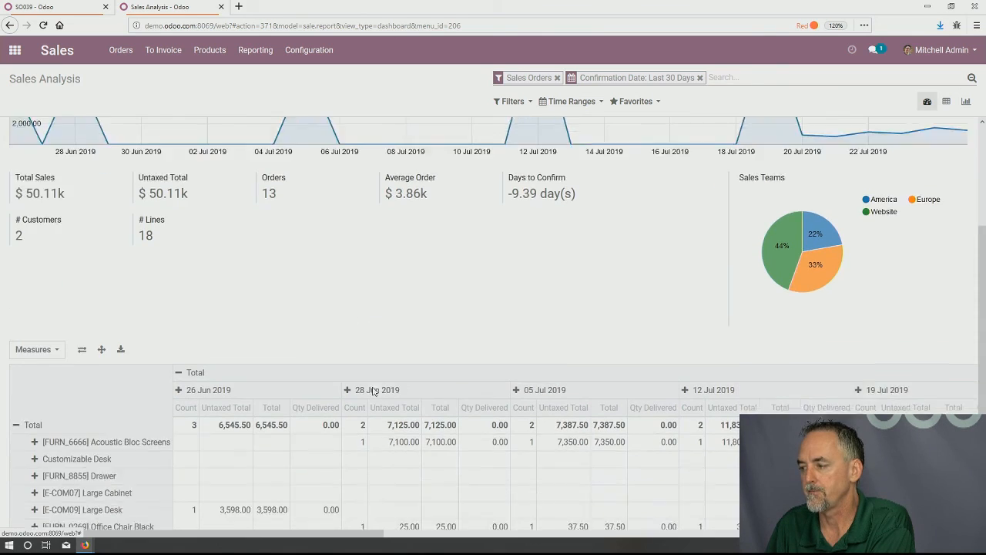
scroll(373, 391, "down", 2)
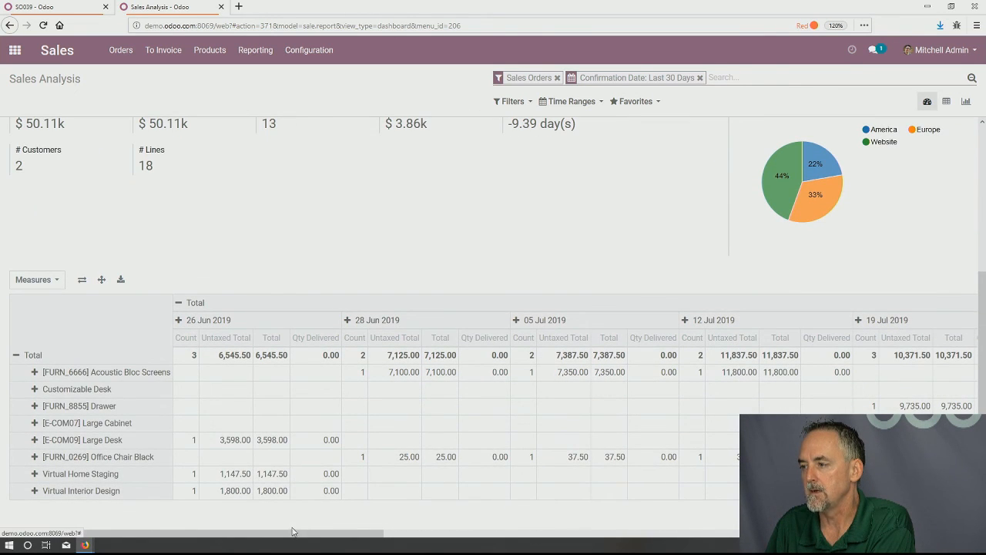
Remove the Total, Untaxed Total and Count measures from the pivot table, keeping only Qty Delivered.
left_click(48, 280)
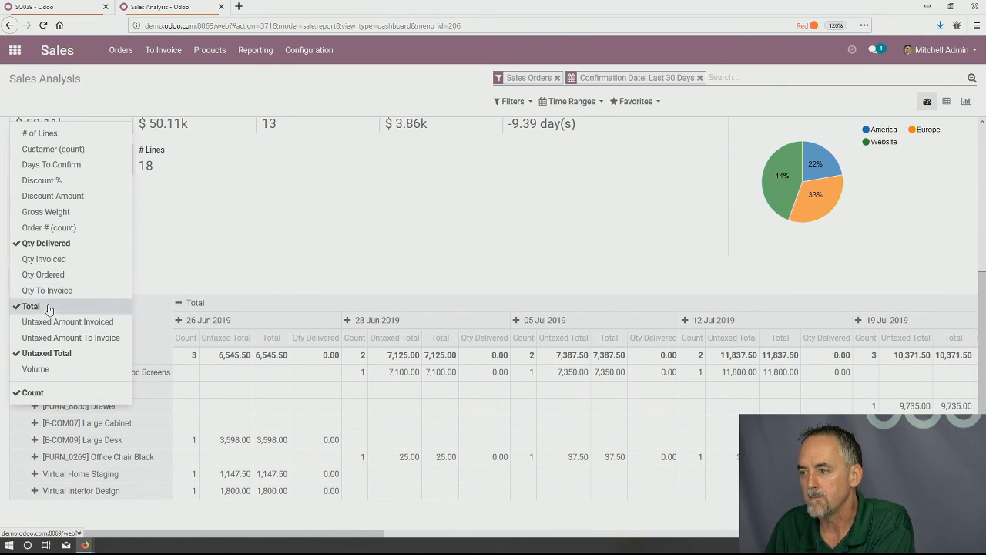
left_click(48, 307)
left_click(44, 353)
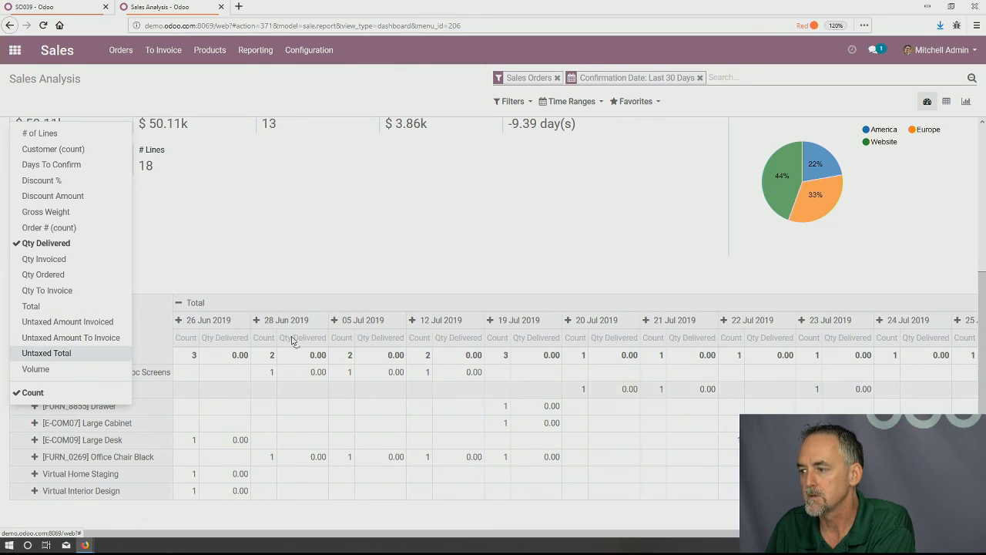
left_click(66, 392)
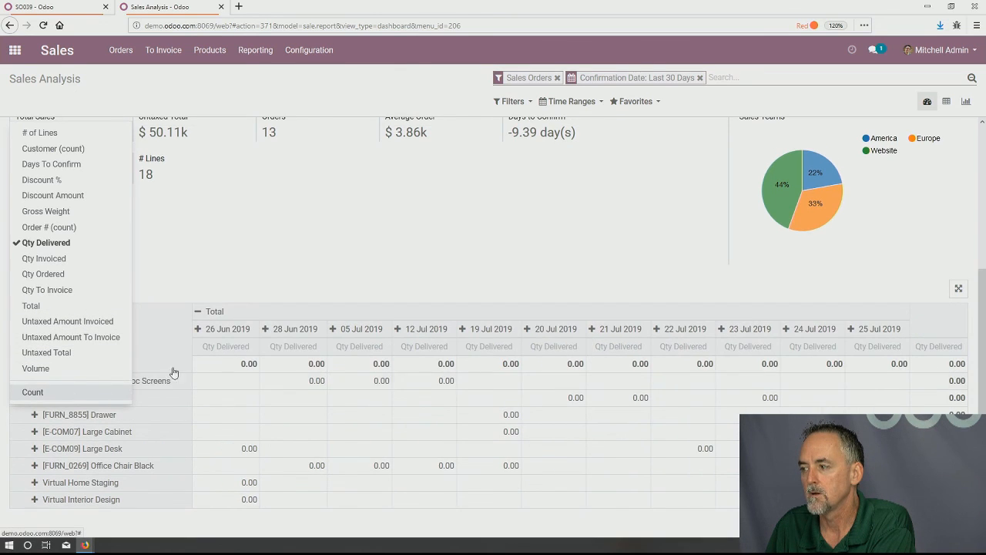
left_click(301, 266)
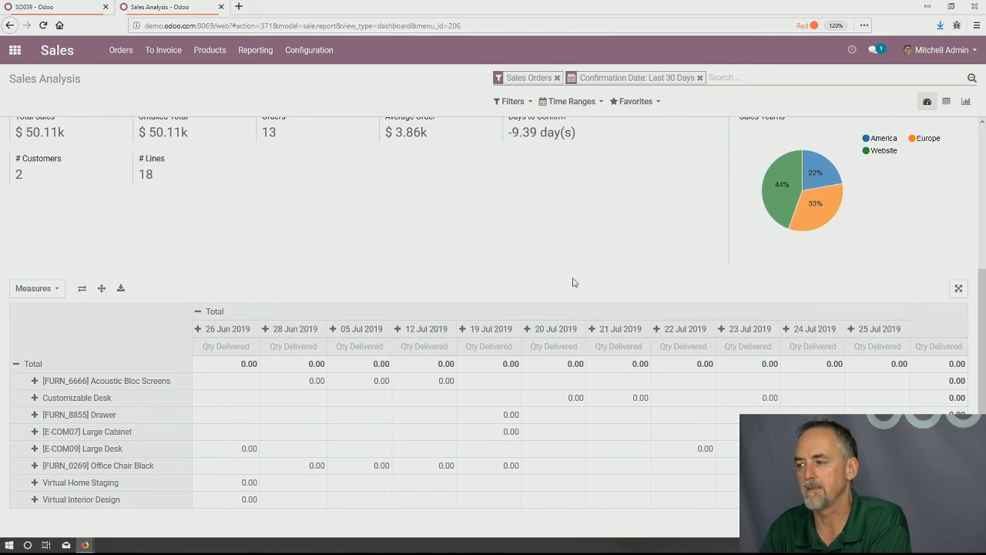
scroll(442, 221, "up", 3)
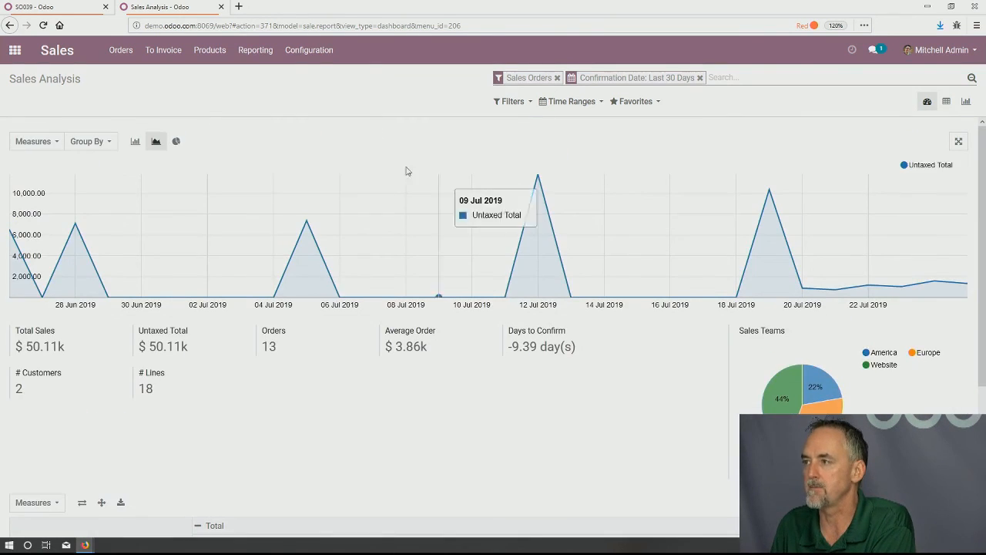
left_click(257, 58)
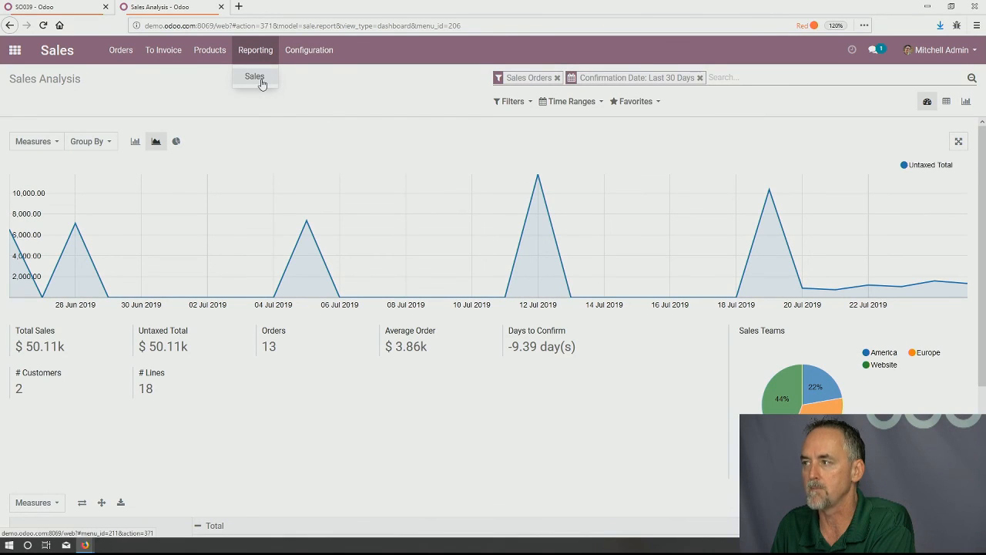
left_click(366, 83)
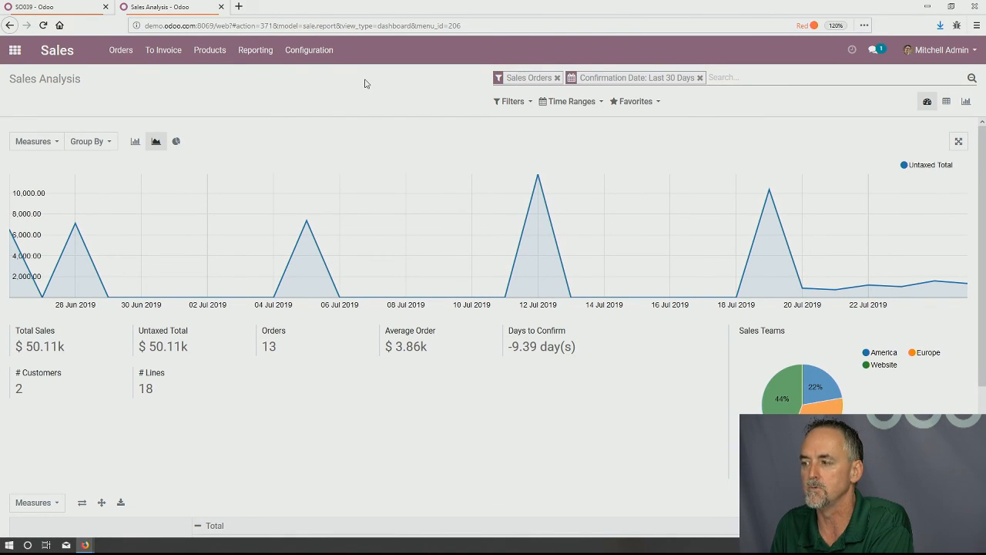
scroll(567, 216, "down", 5)
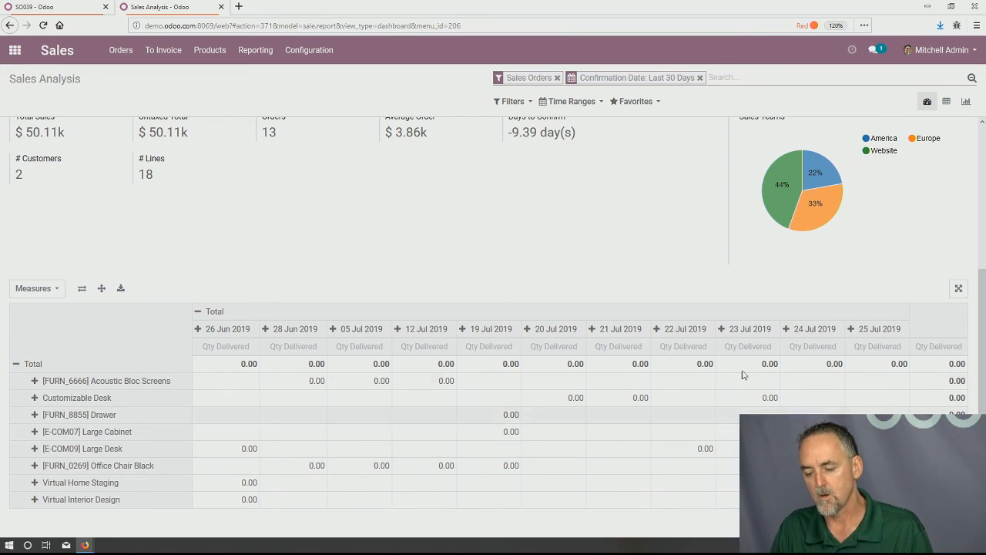
Search all modules in the Apps catalogue for "equi" and install the Maintenance app.
left_click(15, 50)
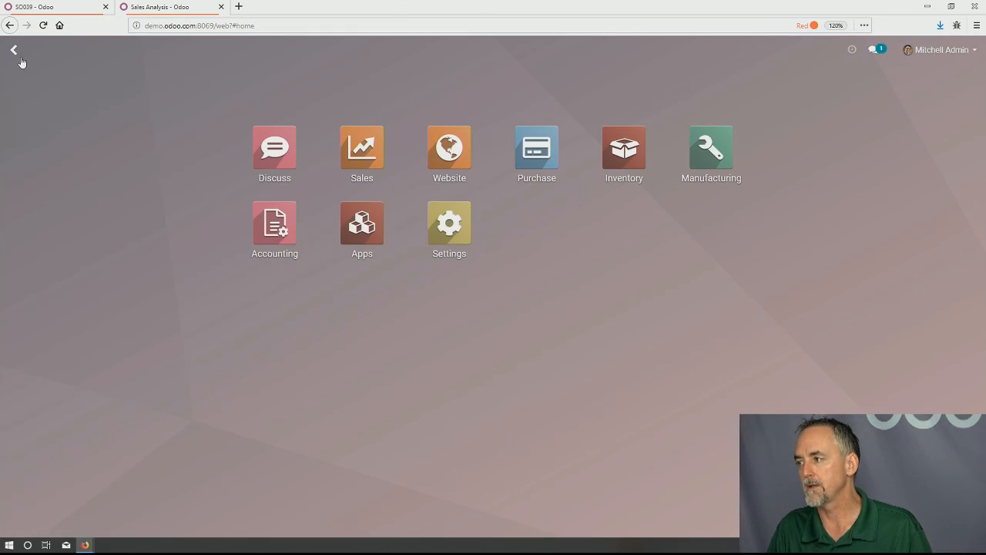
left_click(362, 223)
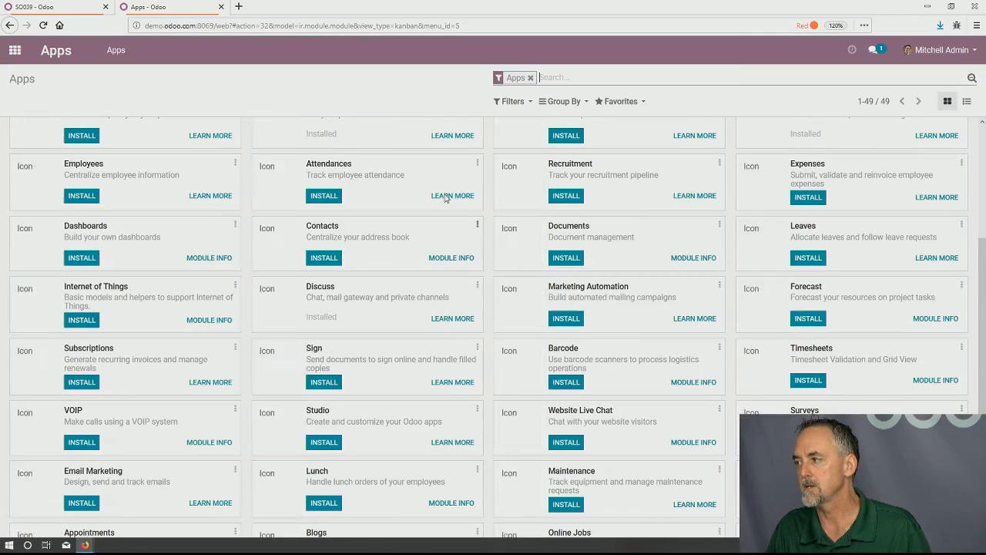
left_click(530, 77)
type("equi")
key("Return")
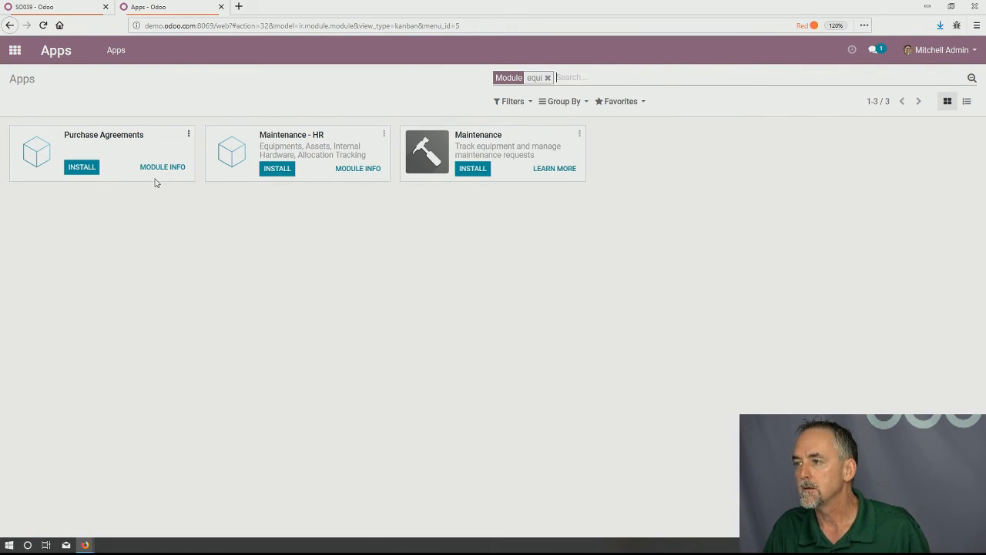
left_click(466, 171)
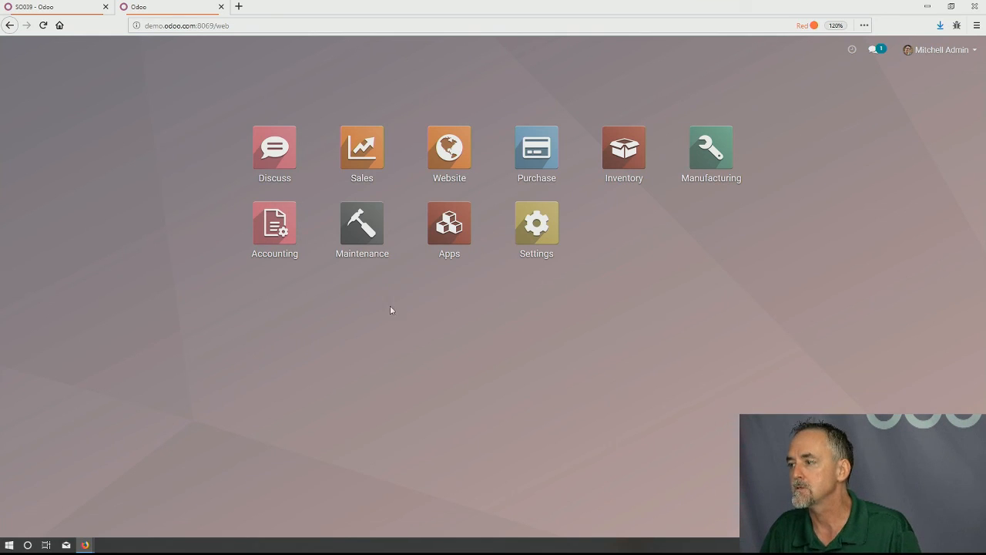
Open the Maintenance app and show its machines and tools equipment list.
left_click(360, 225)
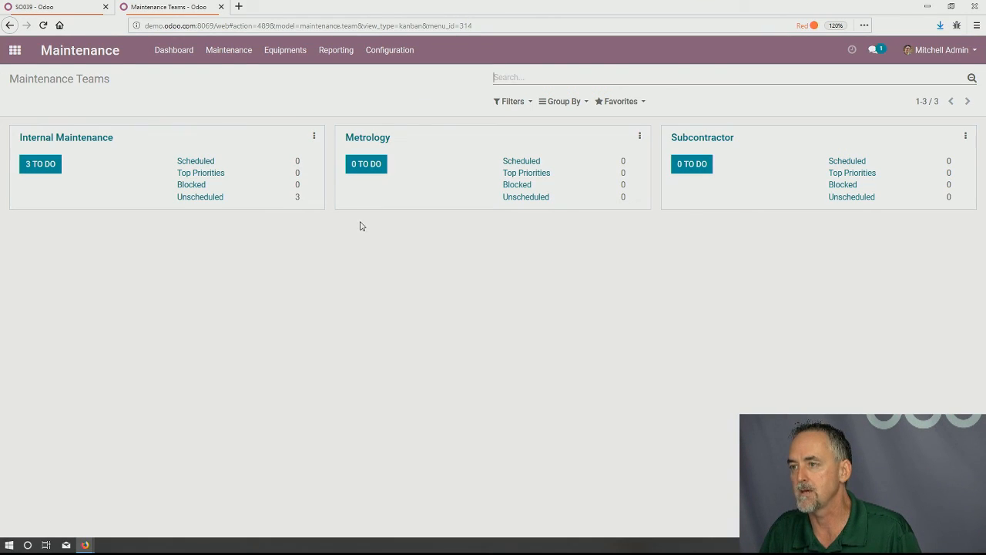
left_click(300, 60)
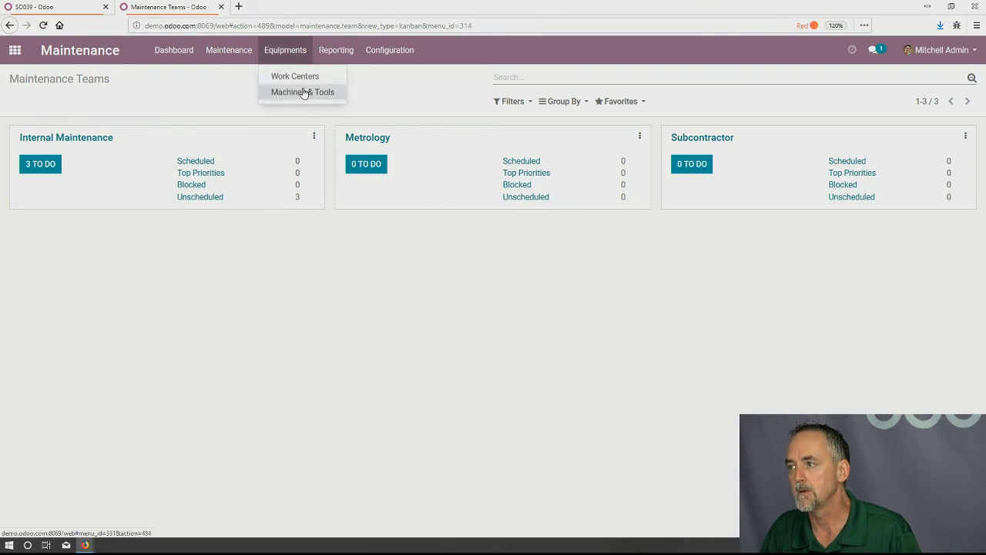
left_click(302, 92)
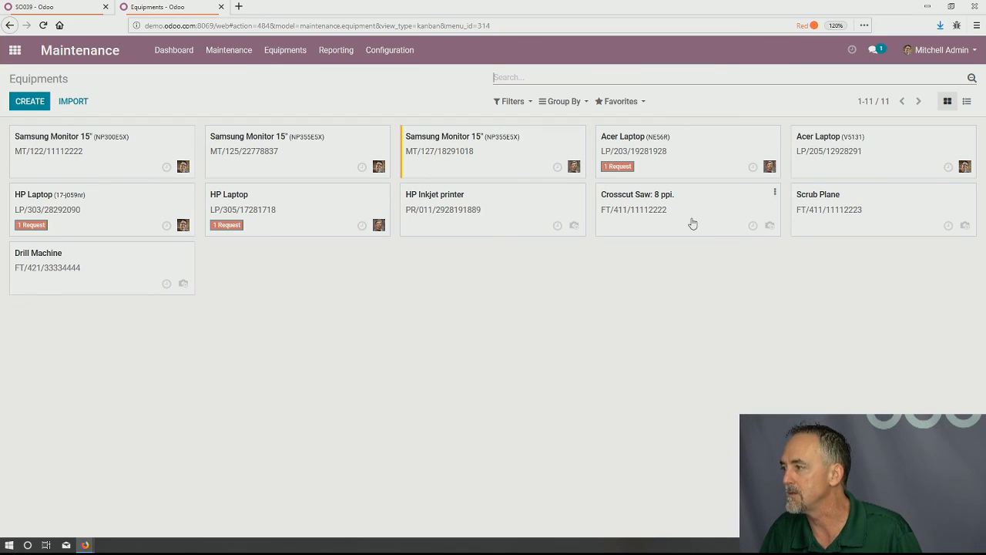
mouse_move(693, 223)
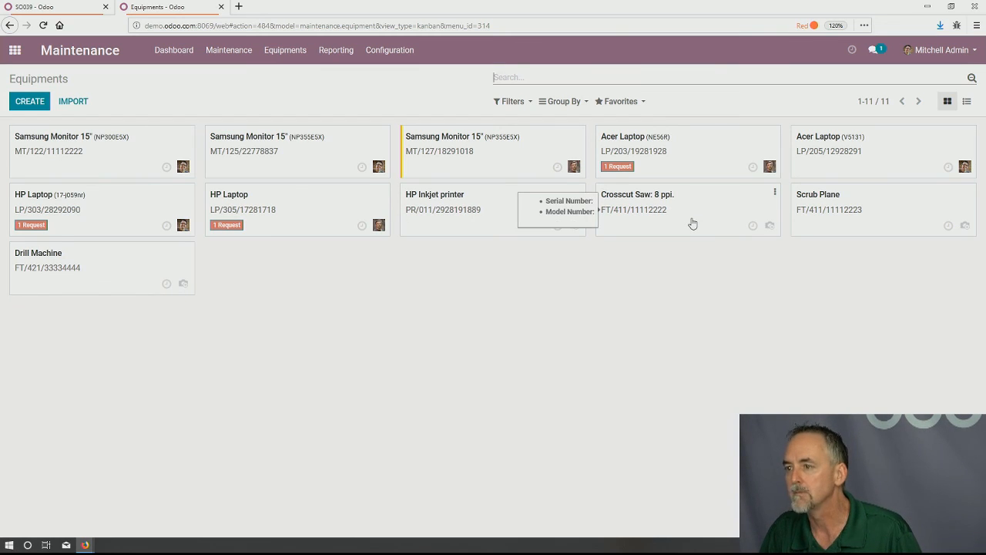
Open the Drill Machine equipment record and view its product information and location field.
left_click(113, 278)
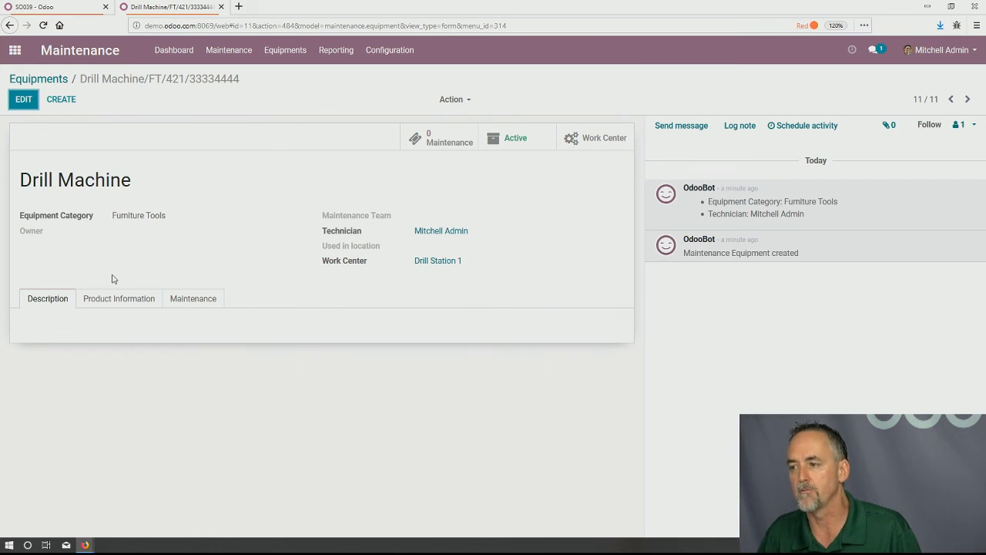
left_click(109, 304)
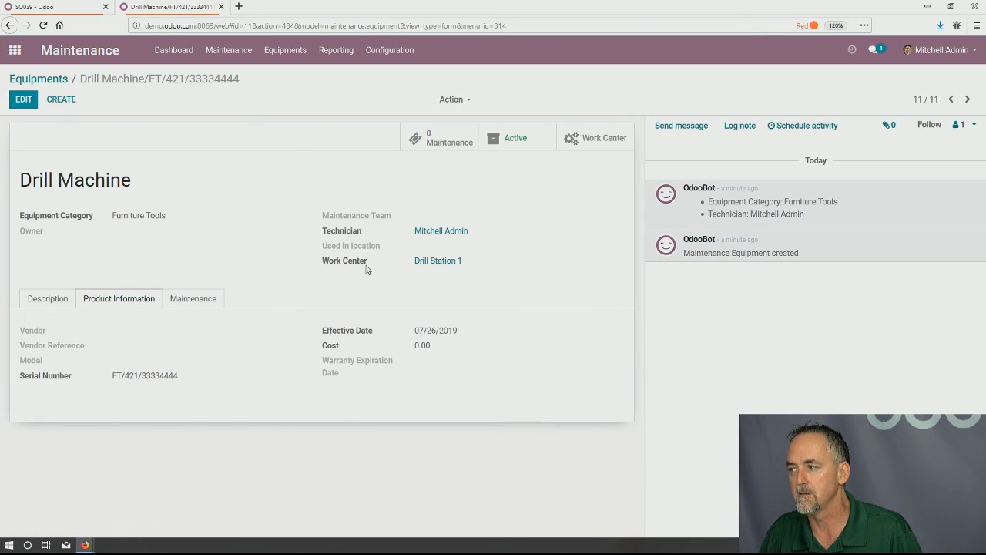
left_click_drag(381, 247, 356, 233)
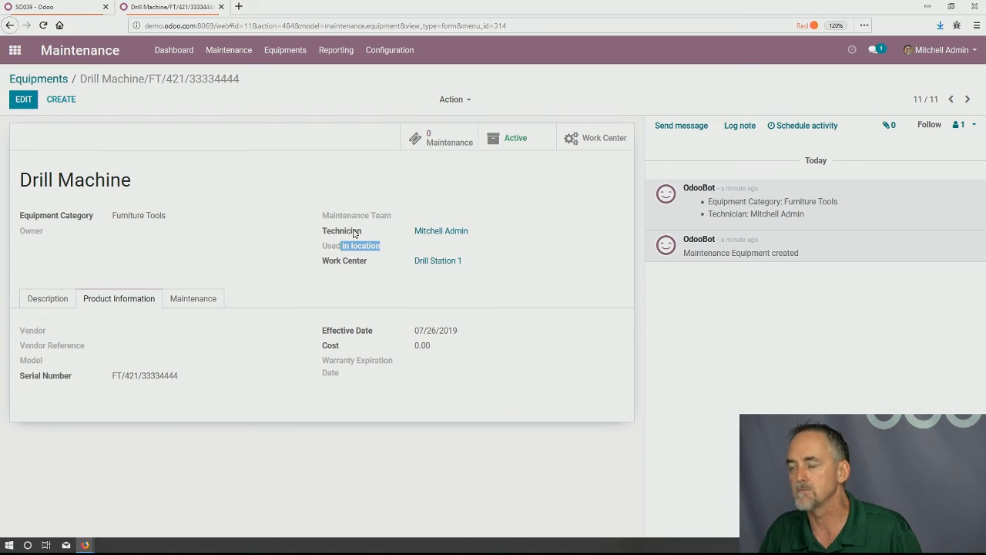